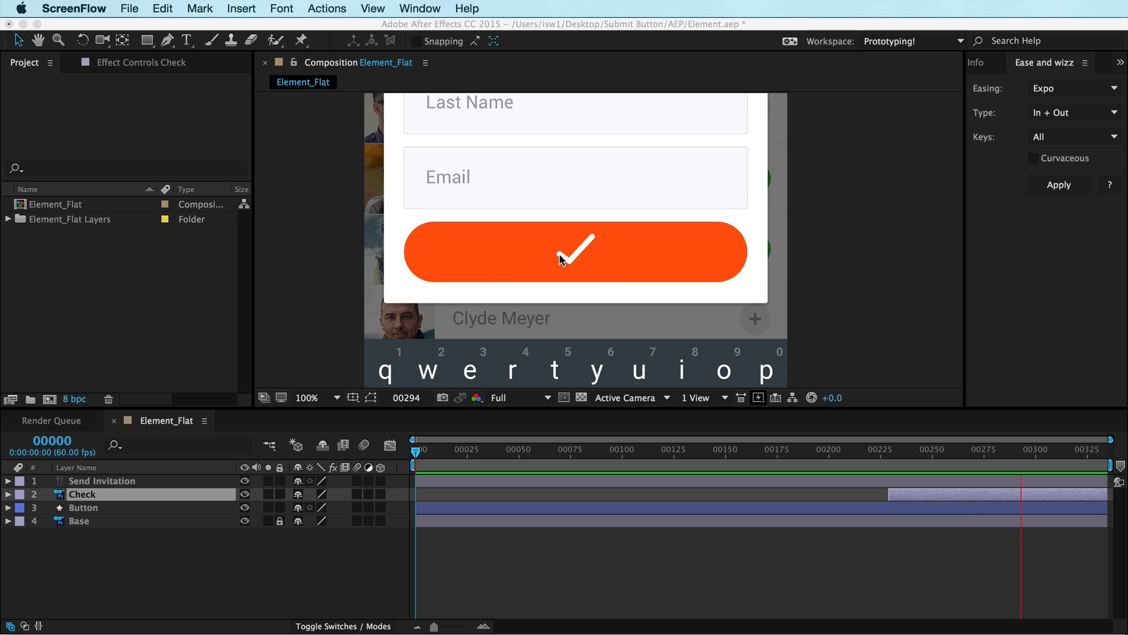
Switch to Chrome to view the Dribbble Submit Button reference shot
key(super+Tab)
key(super+Tab)
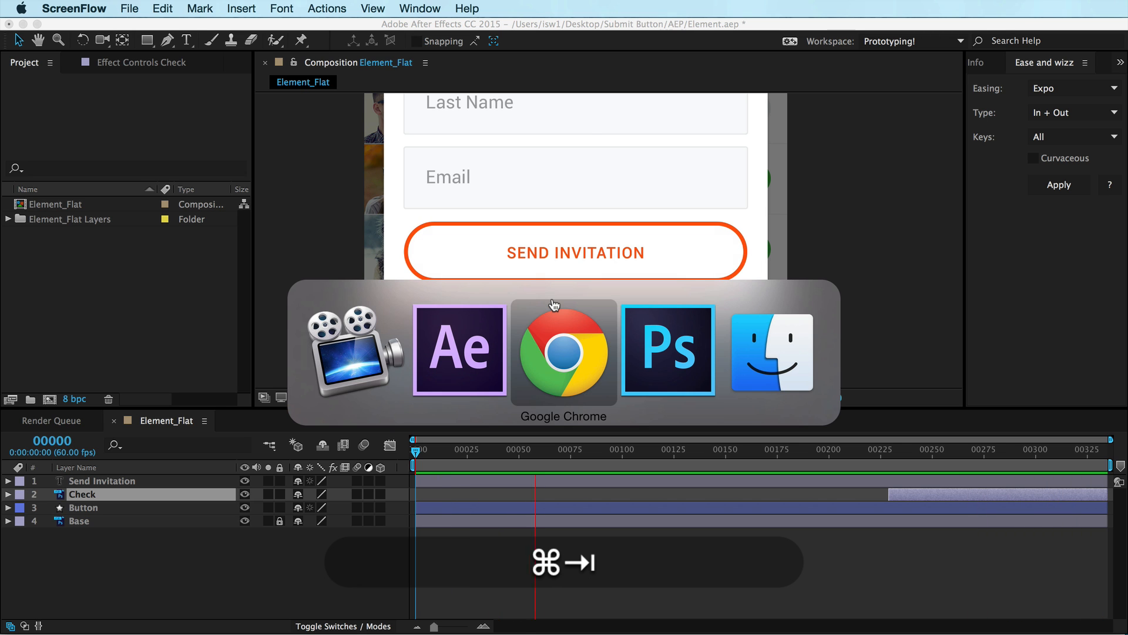
click(613, 43)
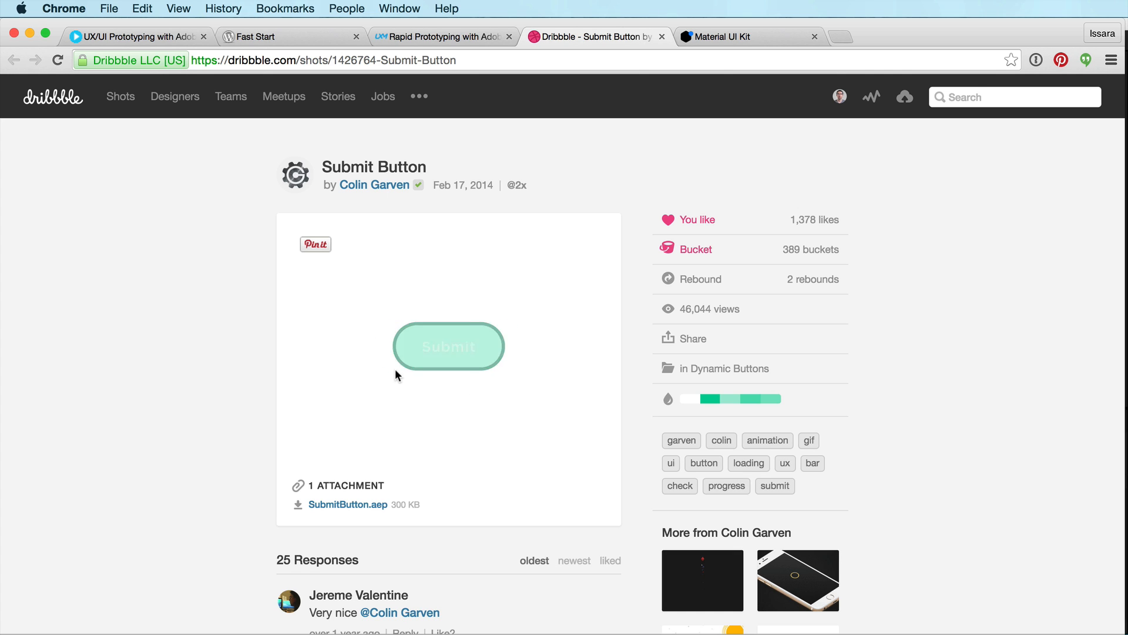
Move to the Material UI Kit tab and scroll through its example screens
key(super+Tab)
key(shift+super+Tab)
key(alt+super+Right)
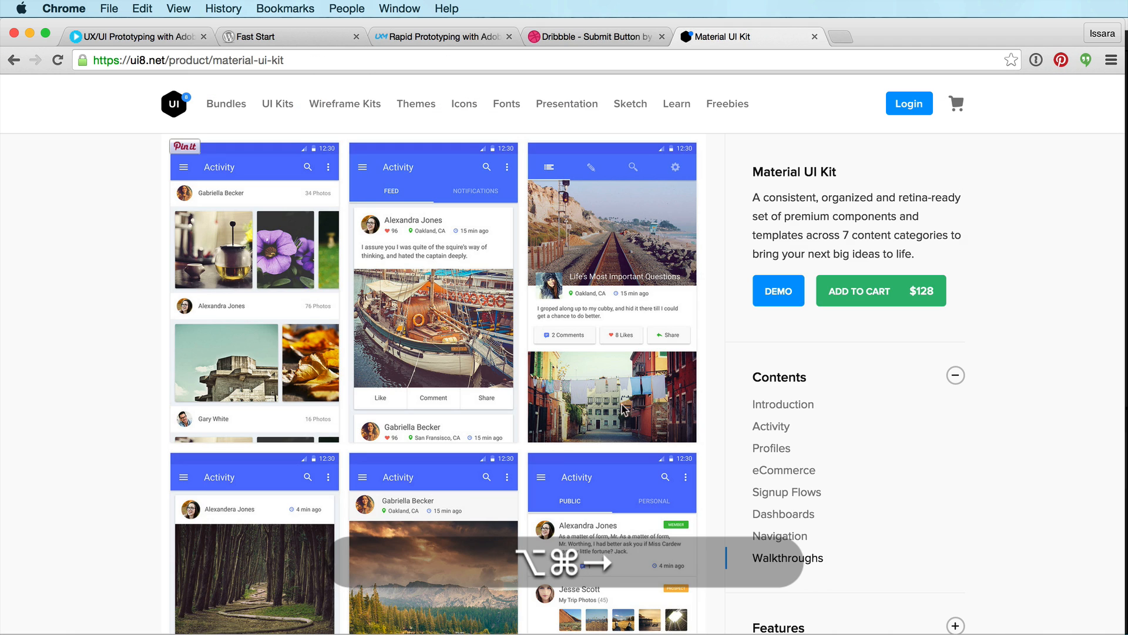
scroll(542, 335, up, 10)
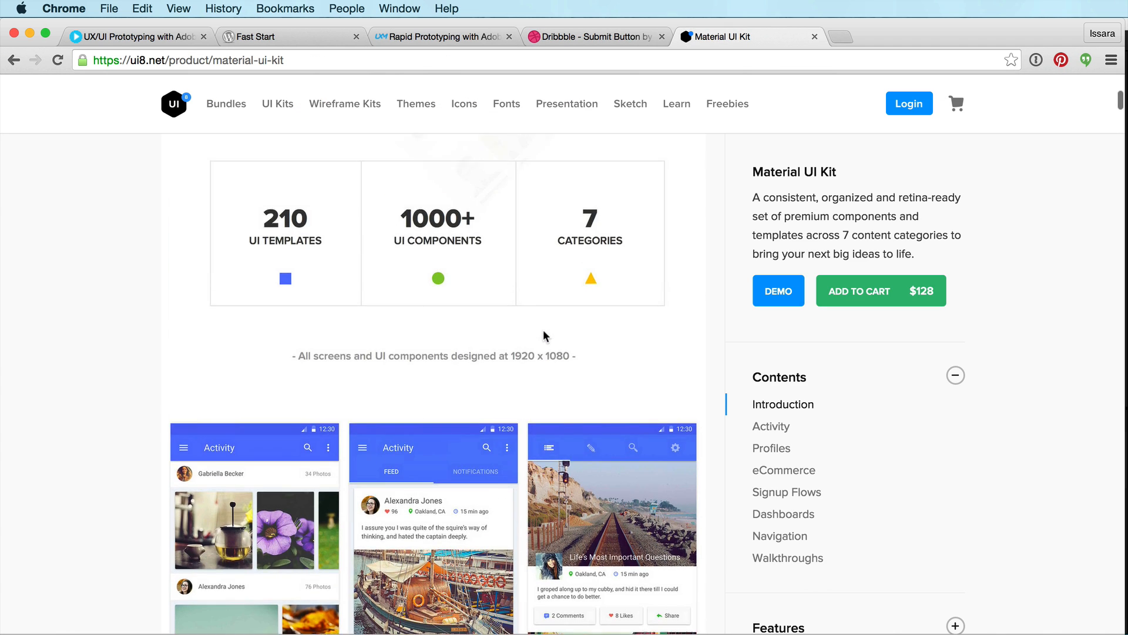
scroll(379, 347, down, 10)
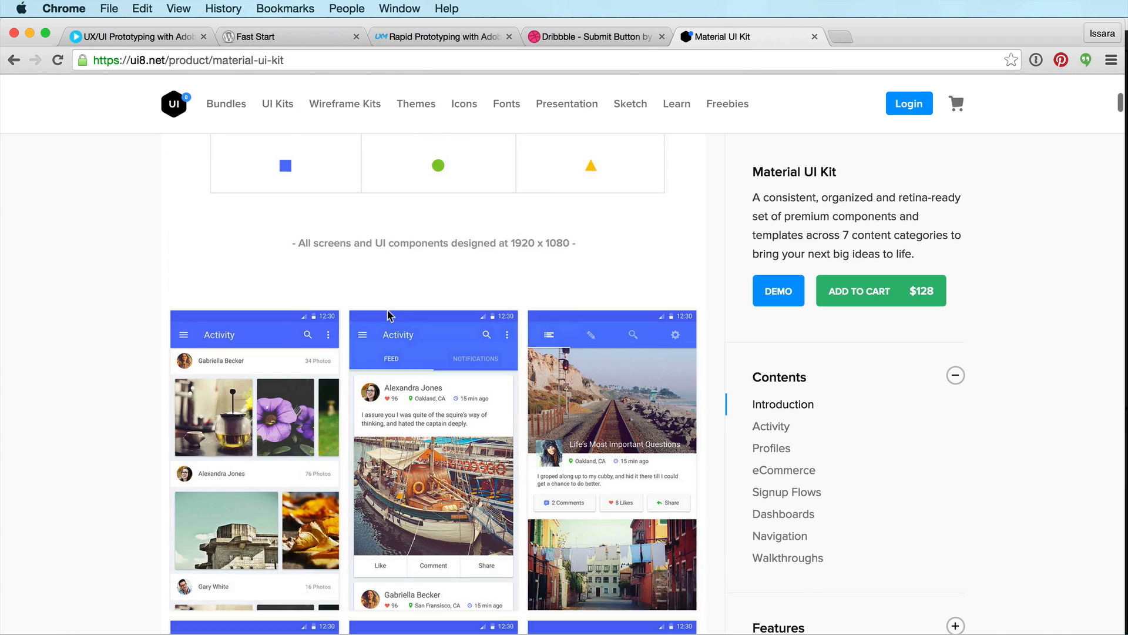
scroll(458, 509, down, 5)
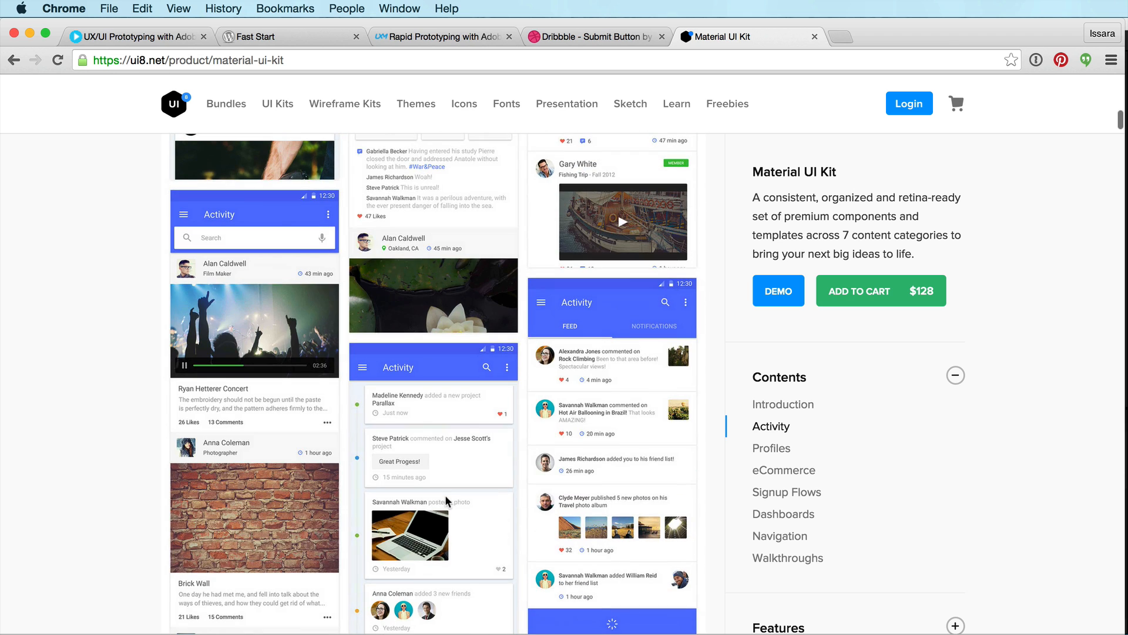
scroll(529, 328, down, 7)
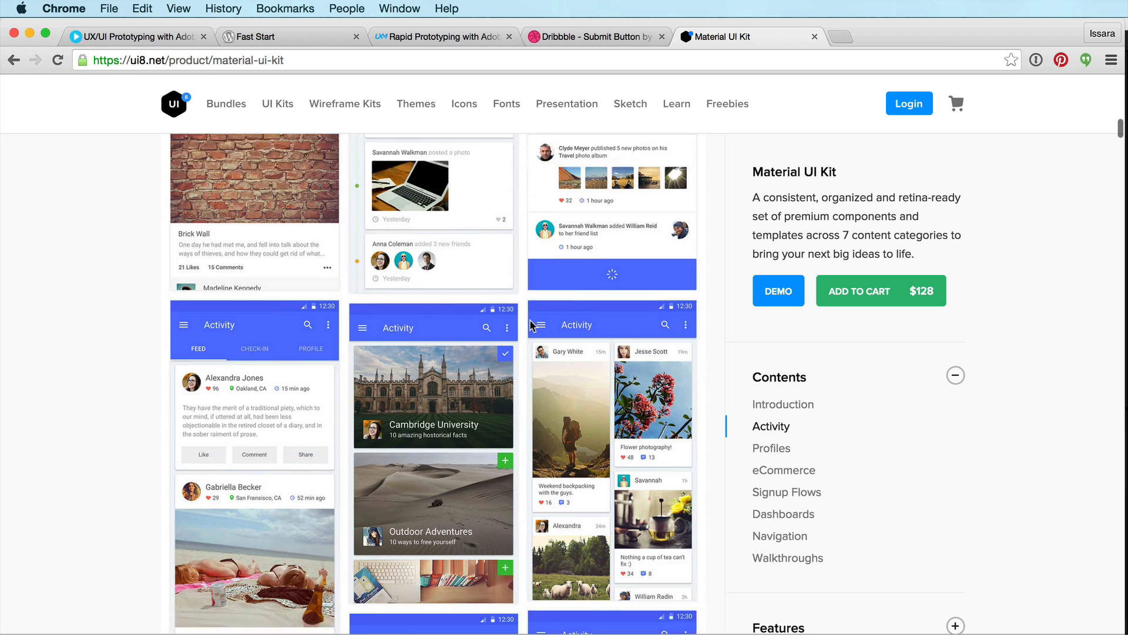
scroll(531, 323, down, 6)
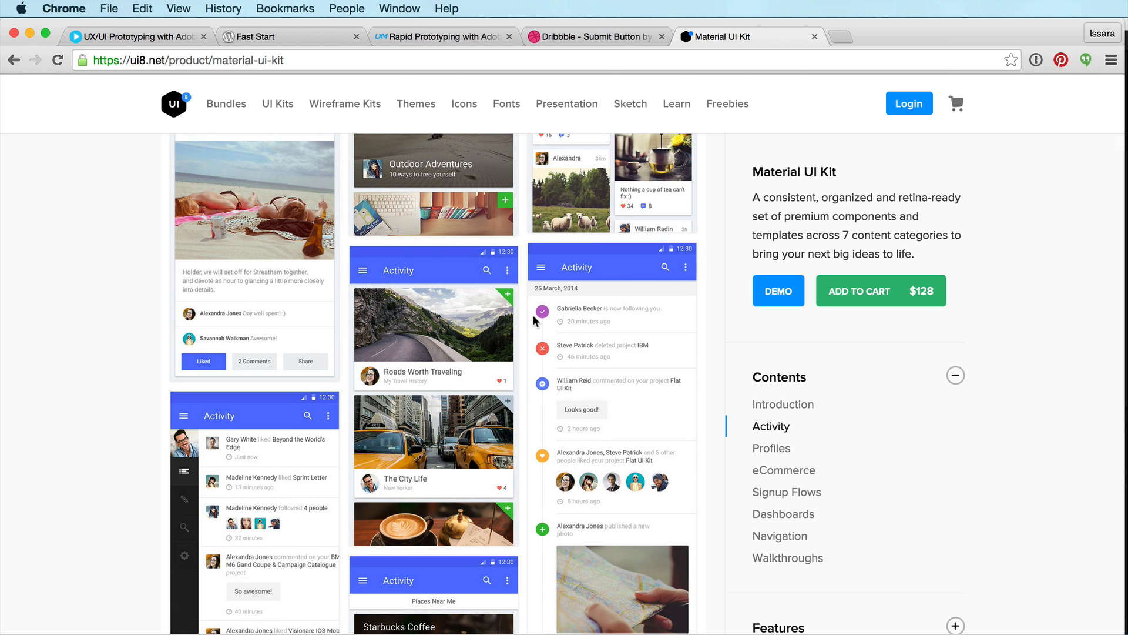
Go to the UX in Motion free video page, open its access form and close it again
key(alt+super+Right)
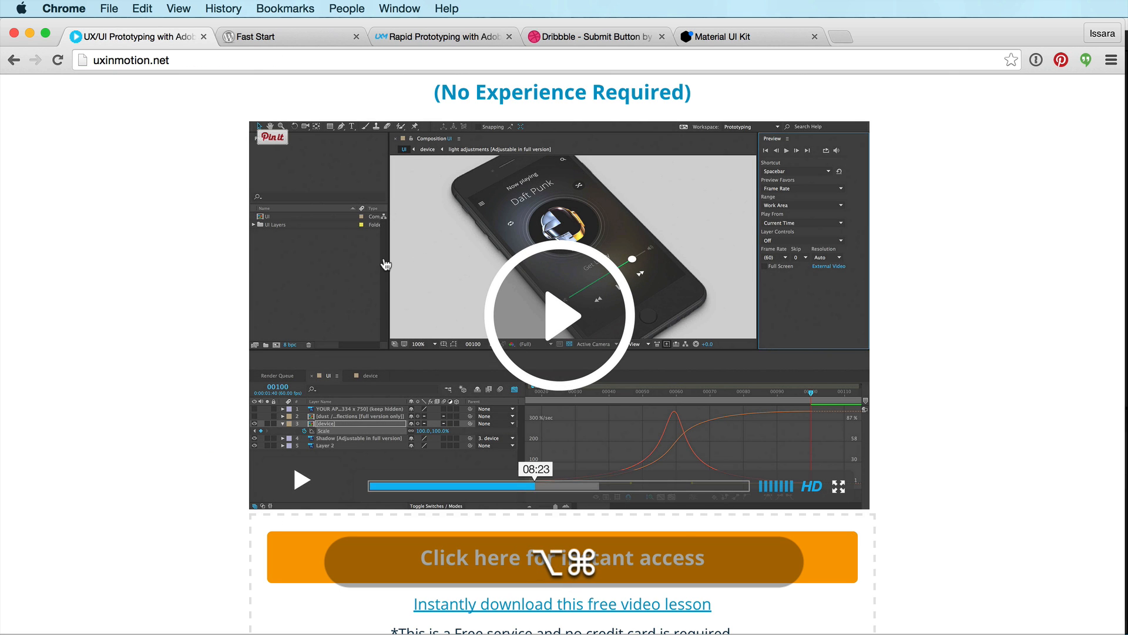
scroll(385, 265, down, 1)
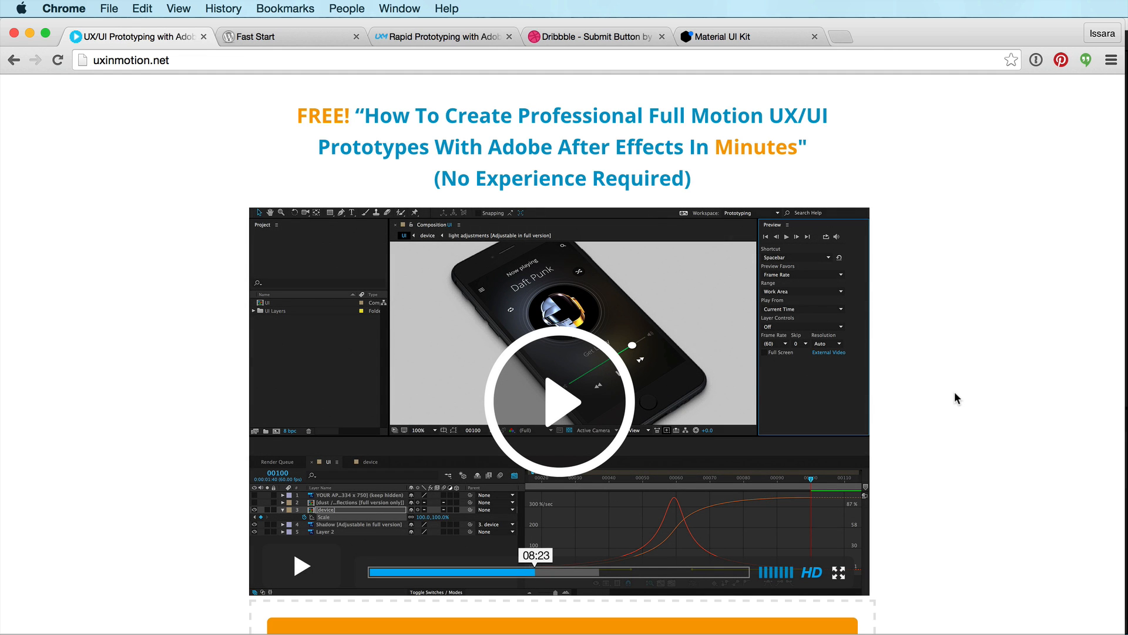
scroll(954, 391, down, 5)
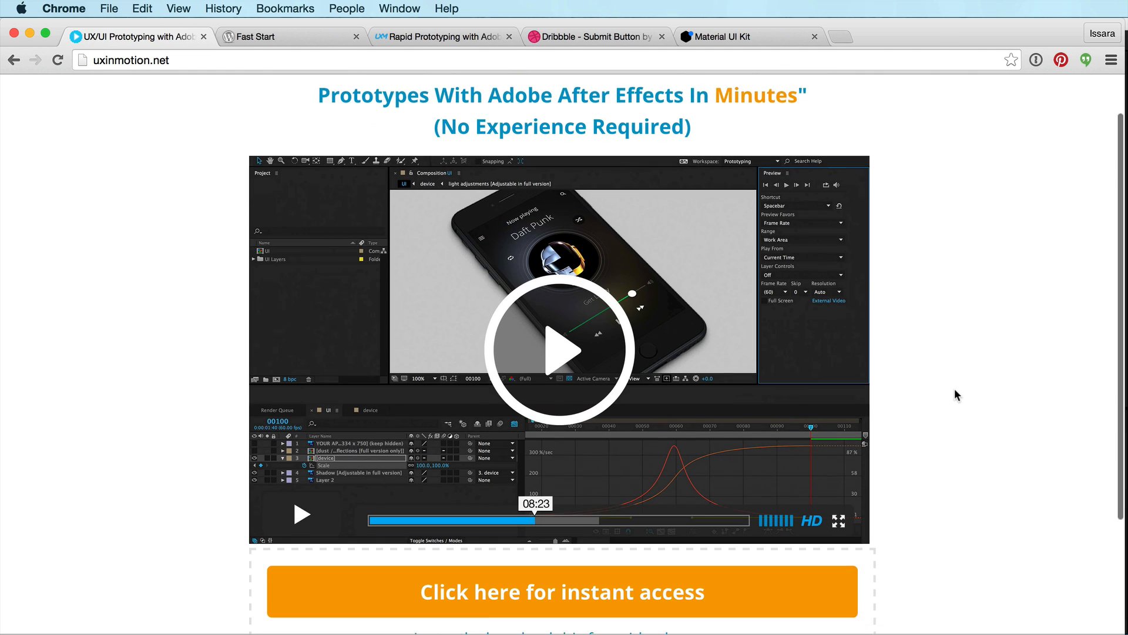
scroll(587, 282, up, 3)
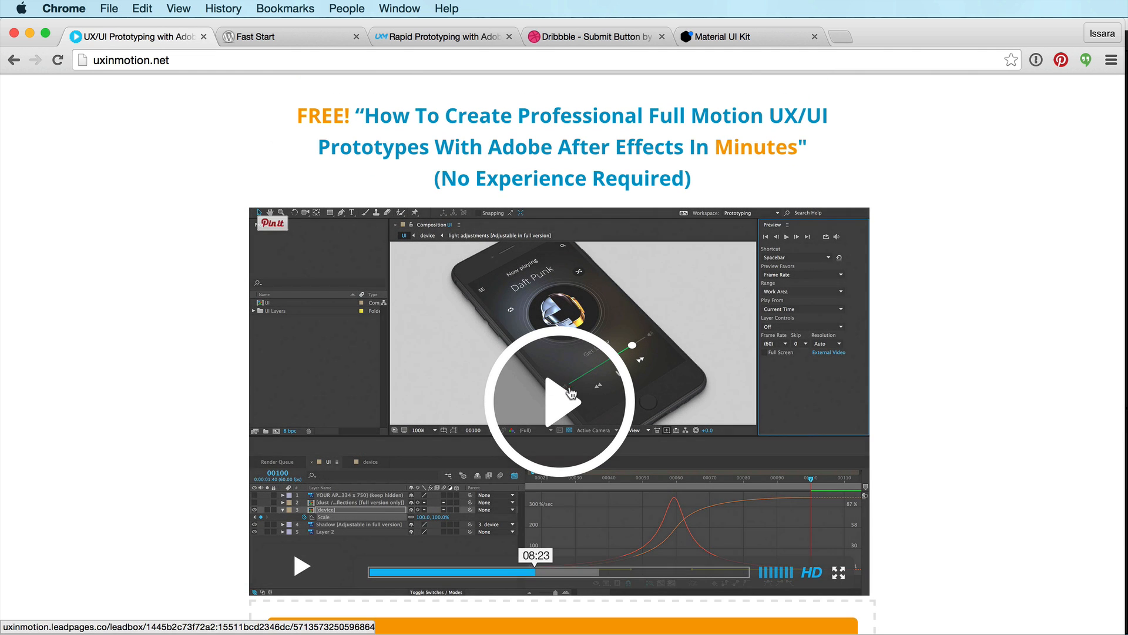
click(527, 427)
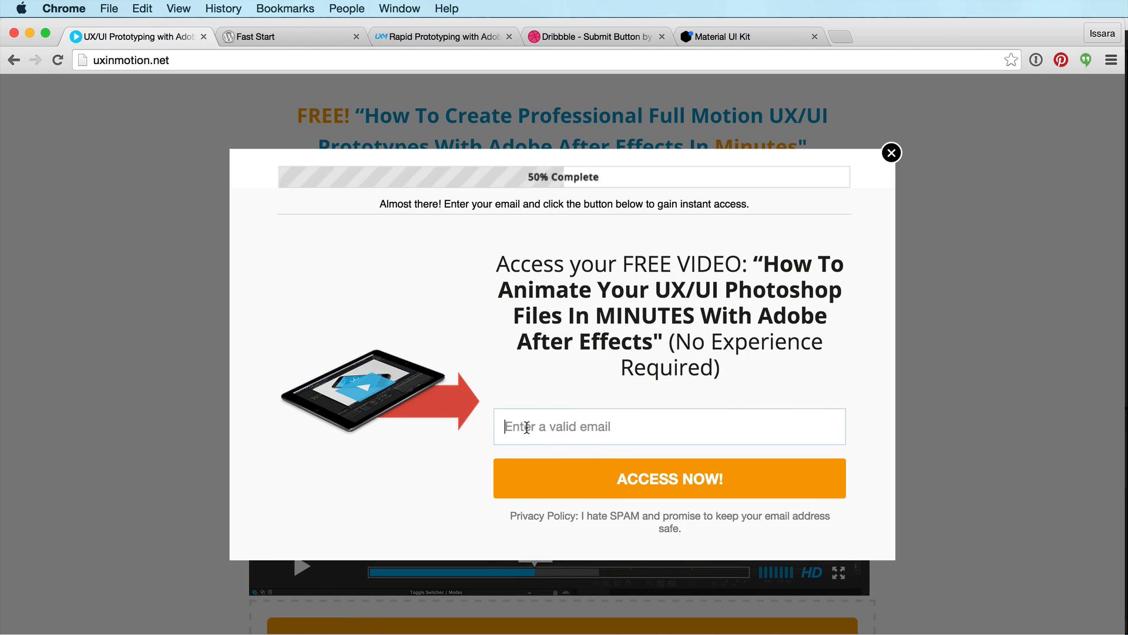
click(891, 153)
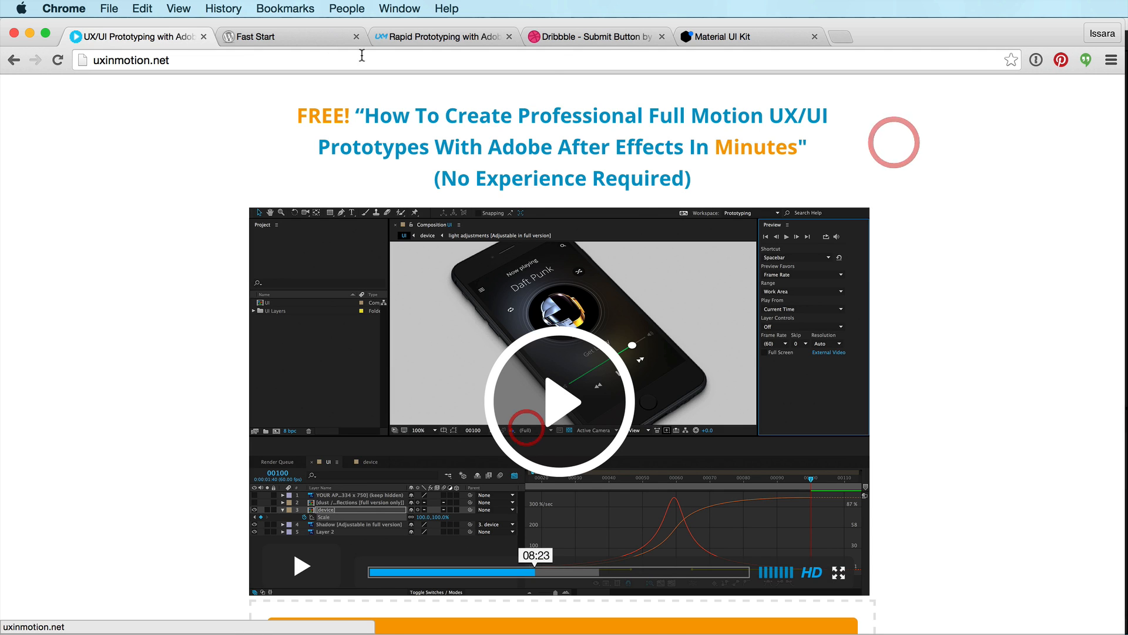
Browse the Fast Start lesson page and the Rapid Prototyping with Adobe After Effects course page
click(273, 35)
scroll(945, 486, down, 2)
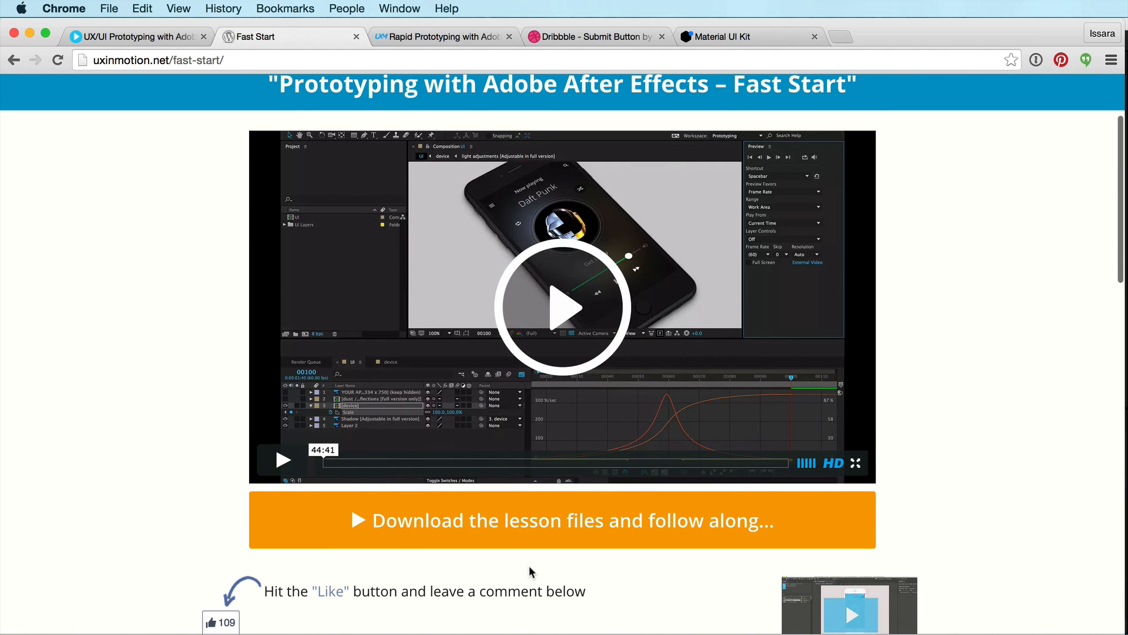
scroll(531, 572, up, 2)
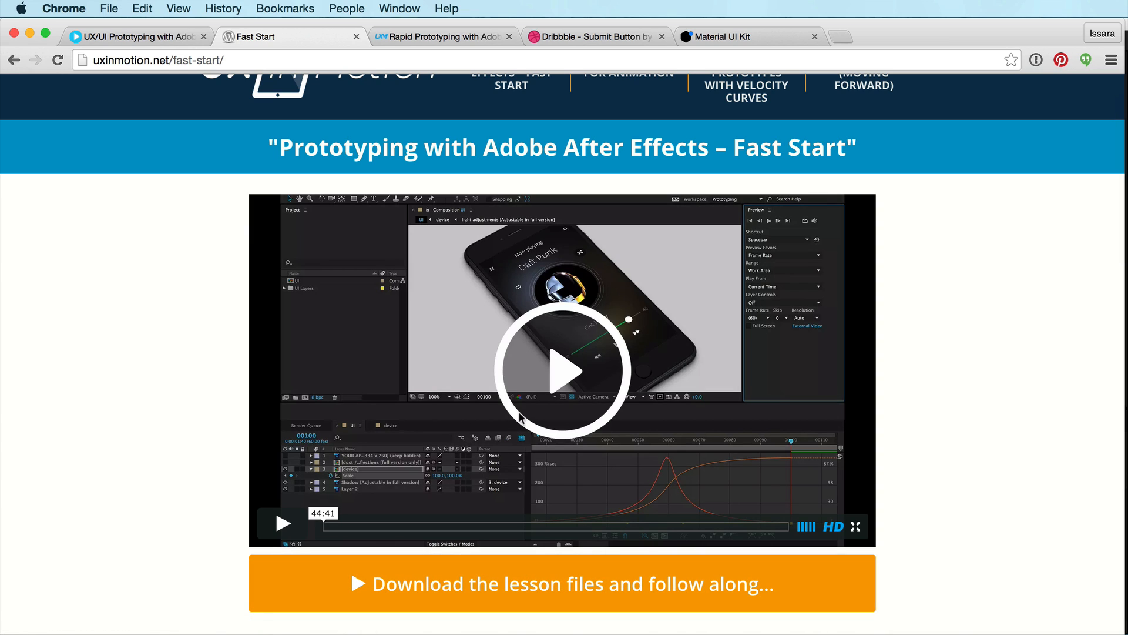
scroll(416, 454, down, 1)
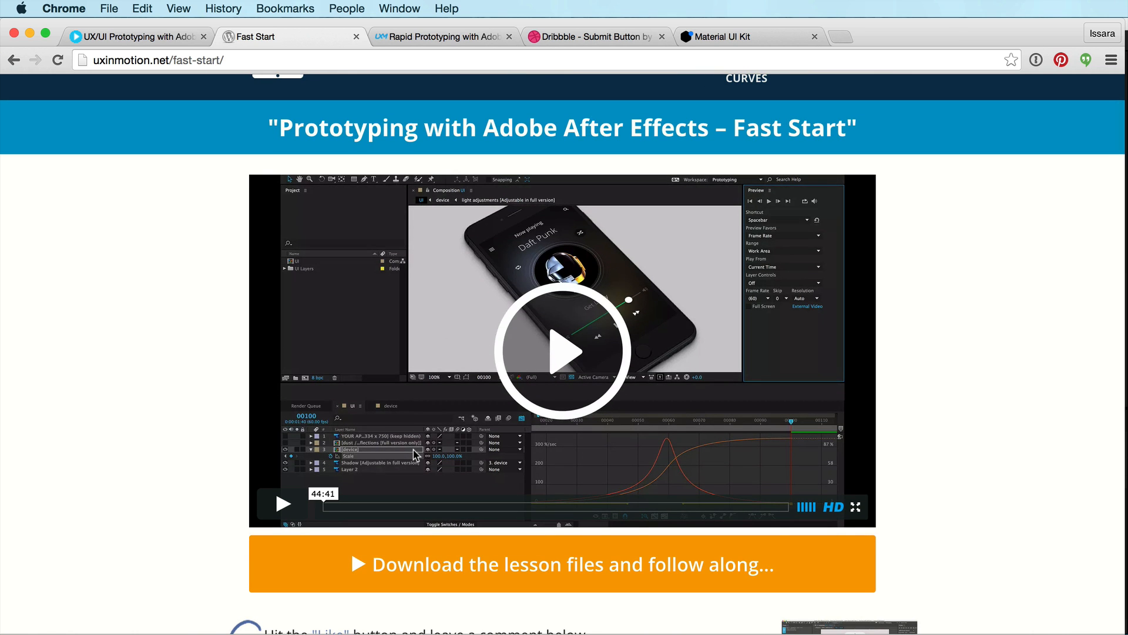
scroll(415, 454, up, 5)
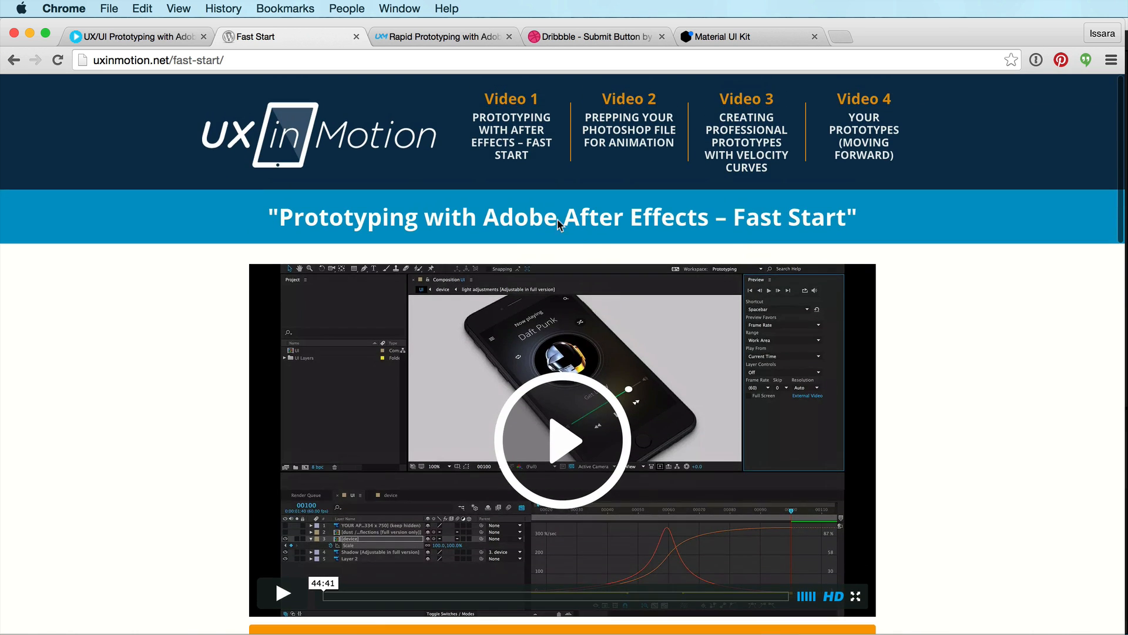
click(421, 37)
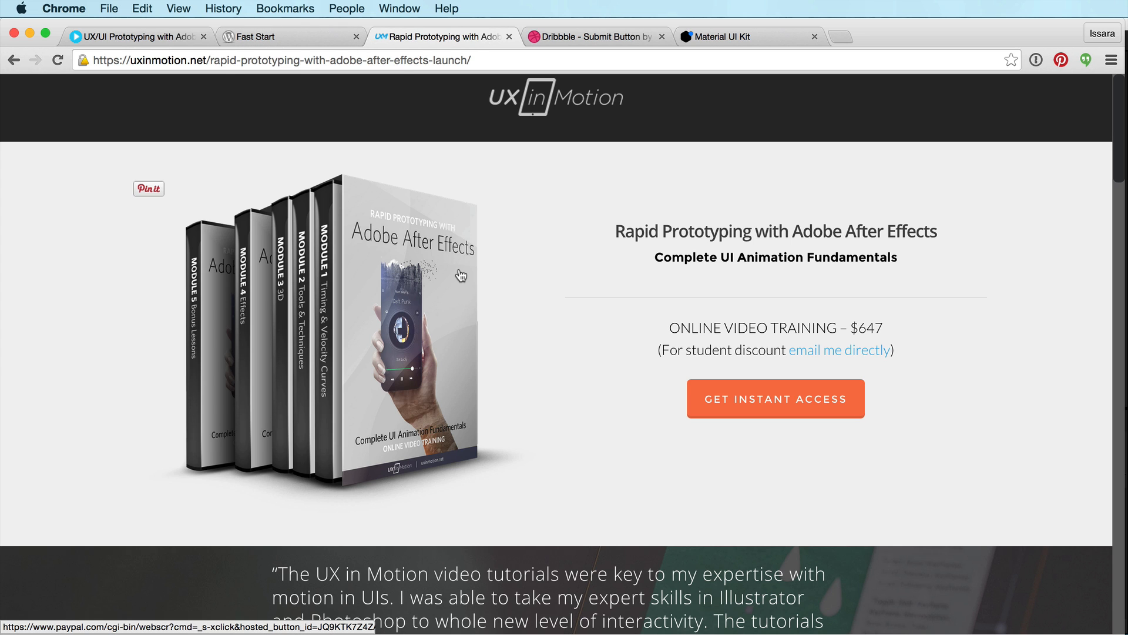
Switch back to After Effects and play the Element_Flat composition preview
key(super+Tab)
key(super+Tab)
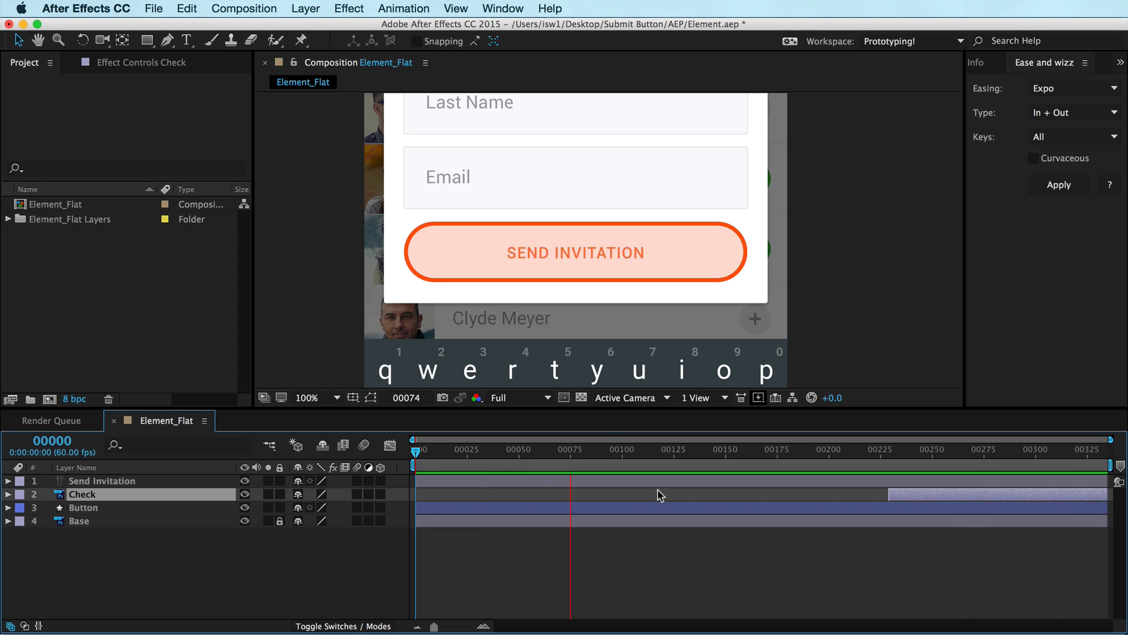
key(space)
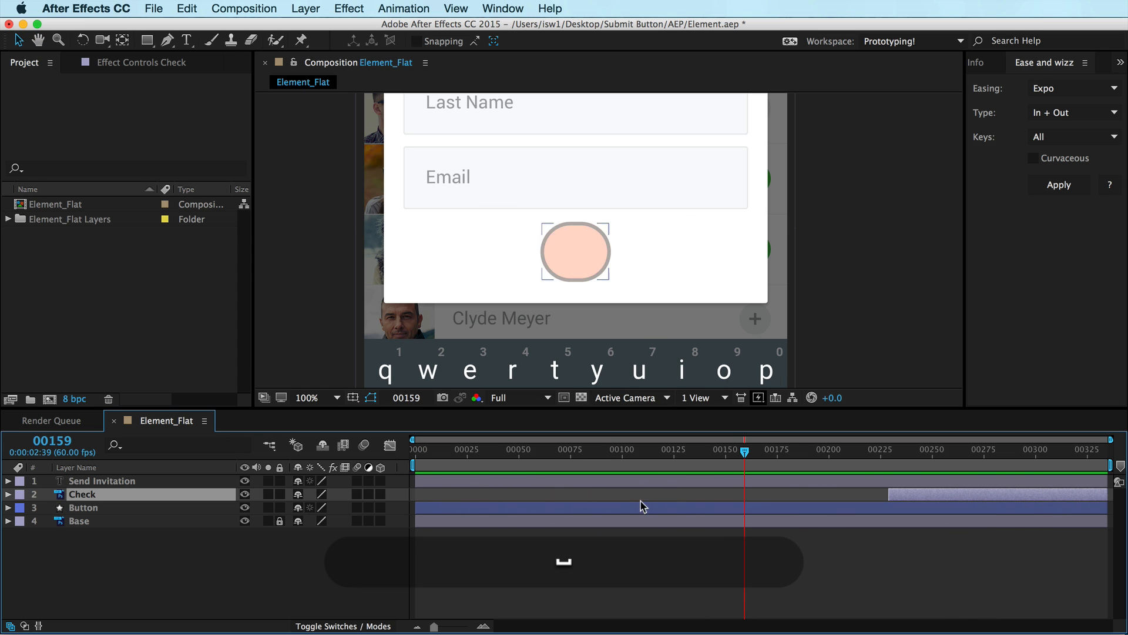
click(830, 491)
key(super)
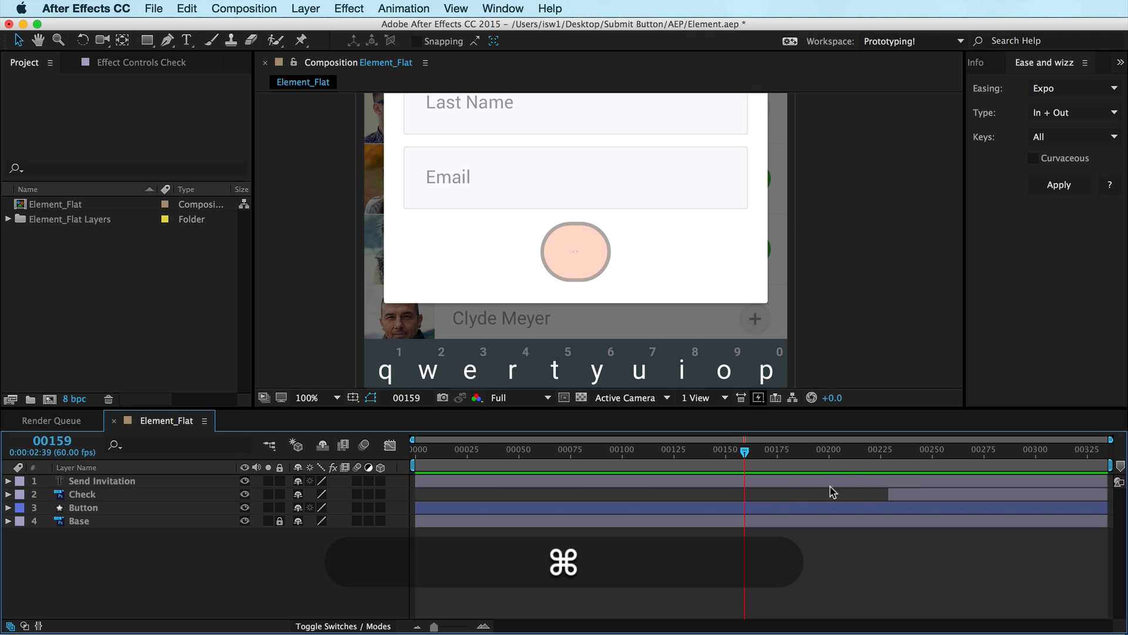
Select all layers and reveal their animated properties to review the keyframes
key(super+a)
key(u)
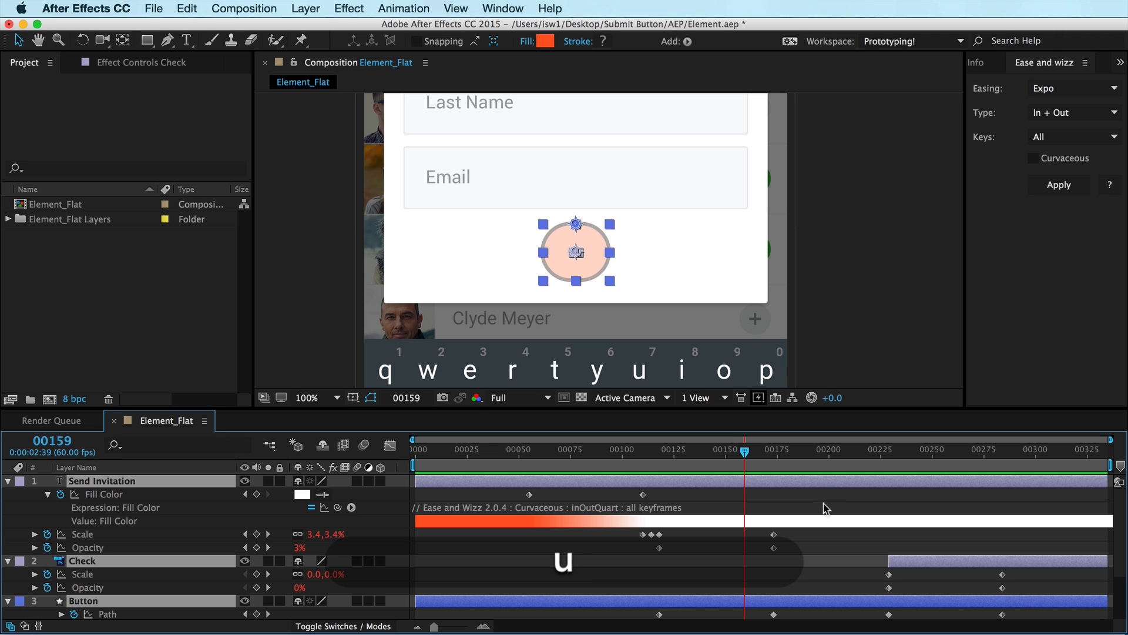
scroll(826, 510, down, 3)
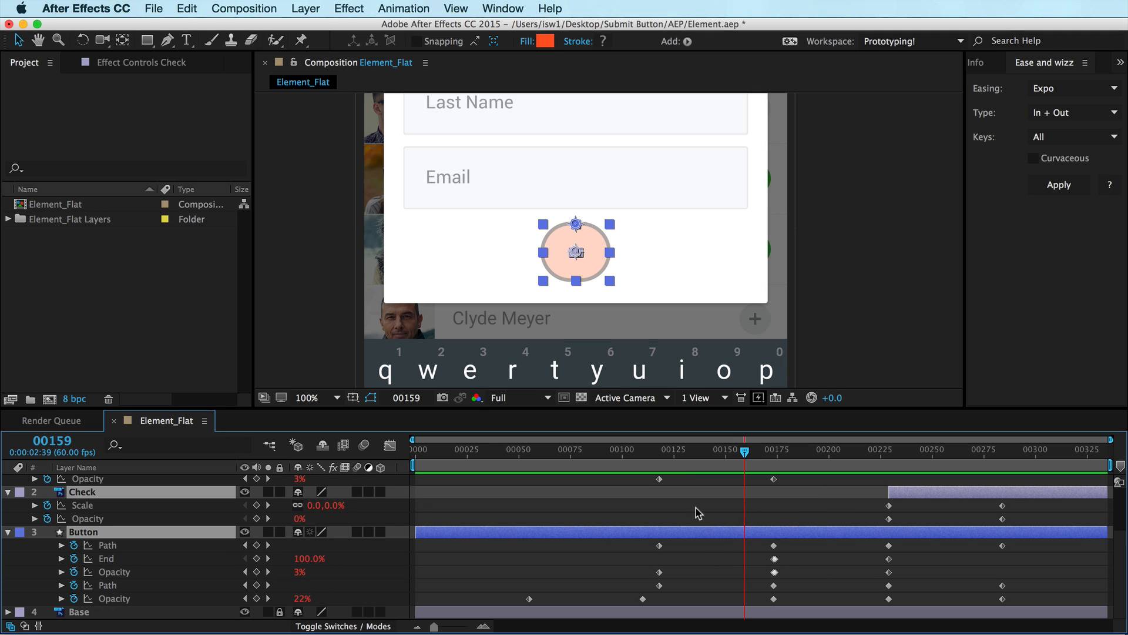
scroll(728, 540, up, 3)
Import Element_Flat.psd from the PSD folder as a Composition – Retain Layer Sizes with editable layer styles
click(128, 312)
key(super+i)
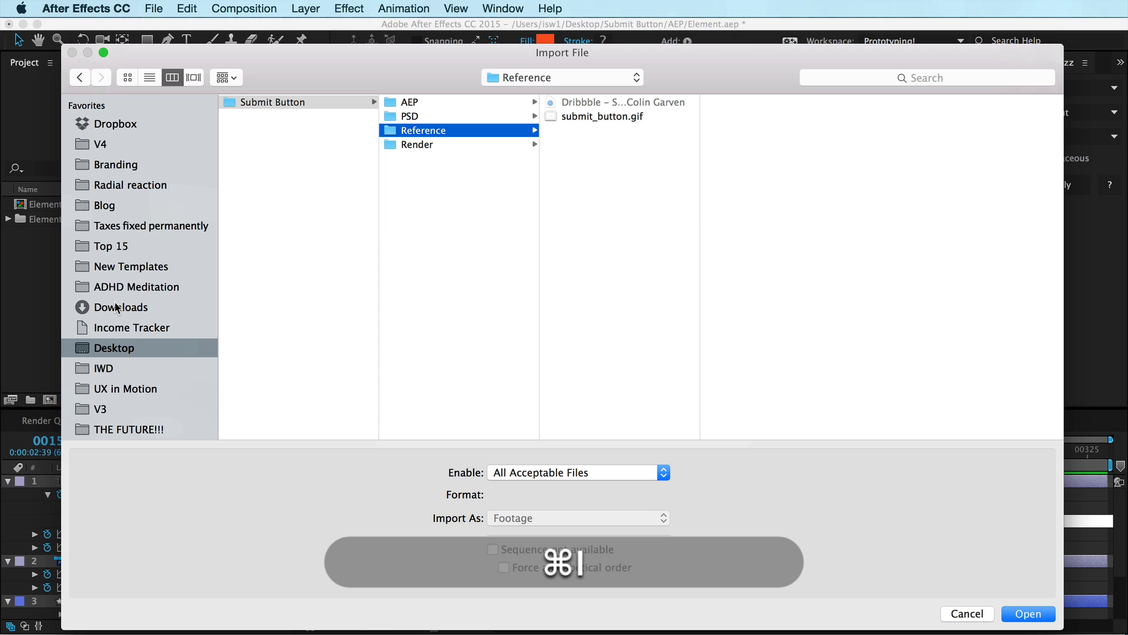
key(Right)
key(Left)
key(Up)
key(Right)
key(Return)
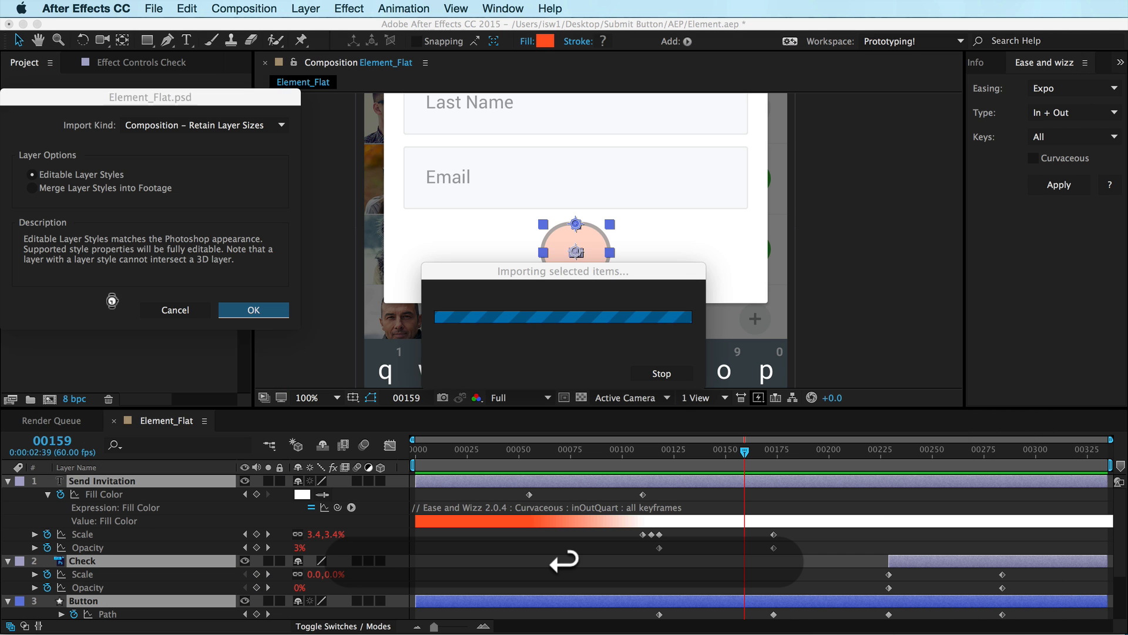
click(237, 314)
Open the Element_Flat 2 composition and set the preview resolution to Full
double_click(21, 220)
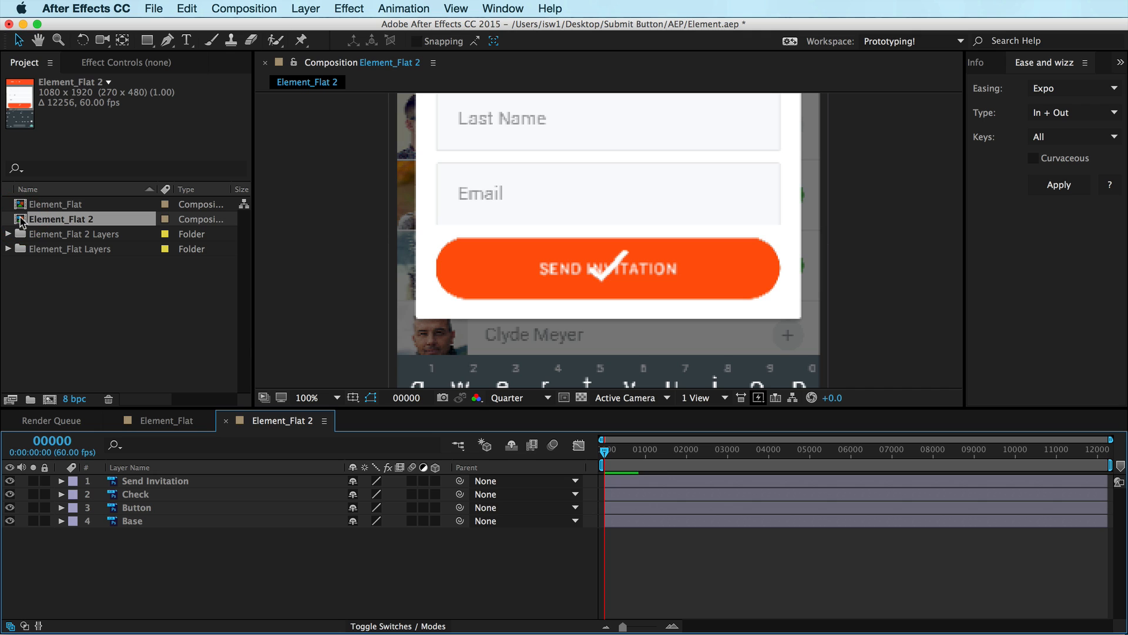
click(537, 398)
click(535, 410)
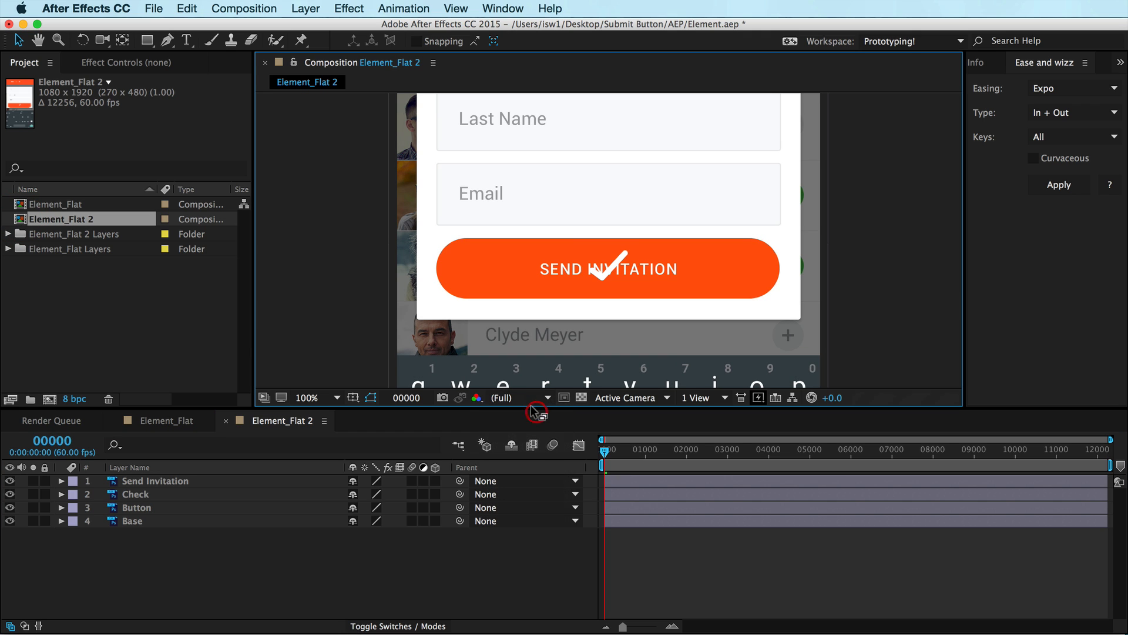
Open the Base layer's source file in Photoshop with Edit Original
click(641, 517)
key(super+e)
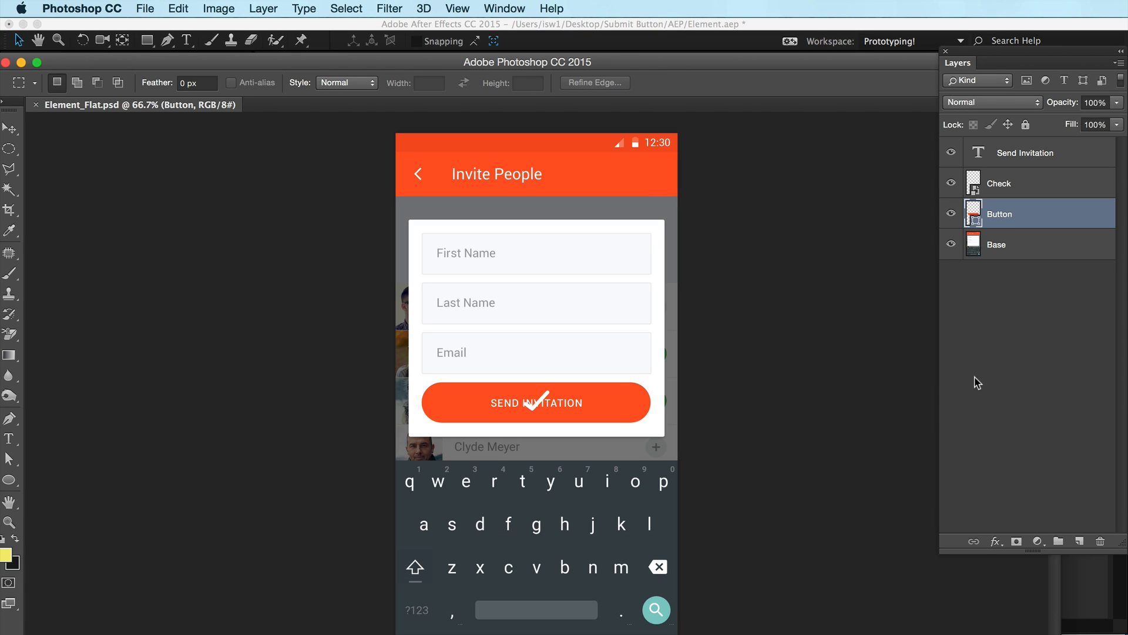
Inspect the Send Invitation, Check, Button and Base layers by toggling each one's visibility off and on
click(951, 152)
click(951, 152)
click(985, 147)
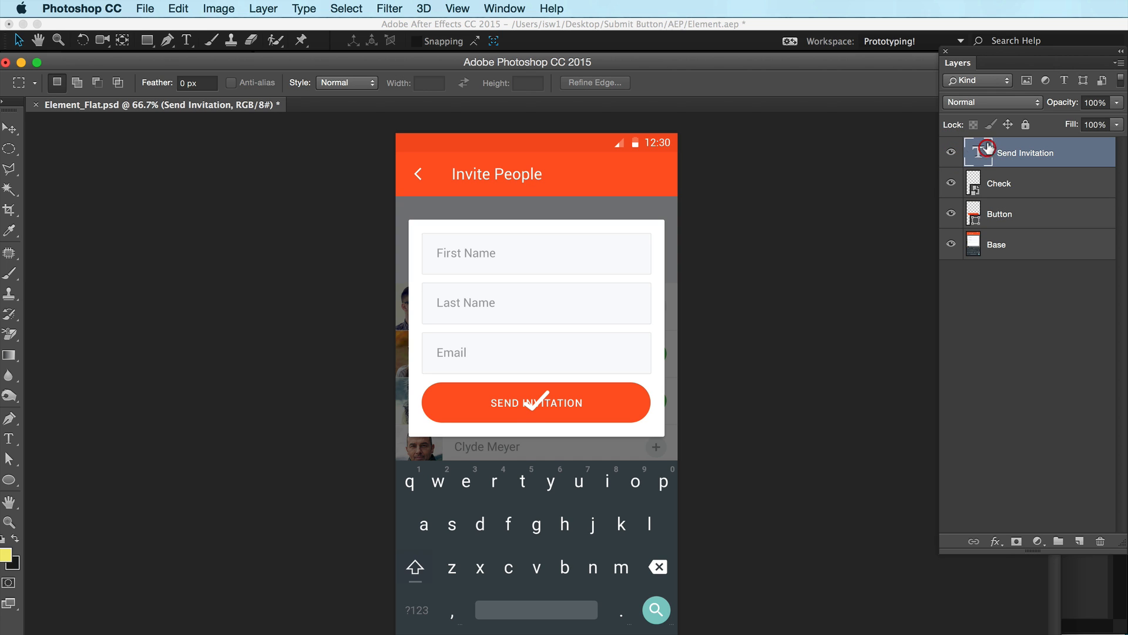
click(947, 153)
click(947, 153)
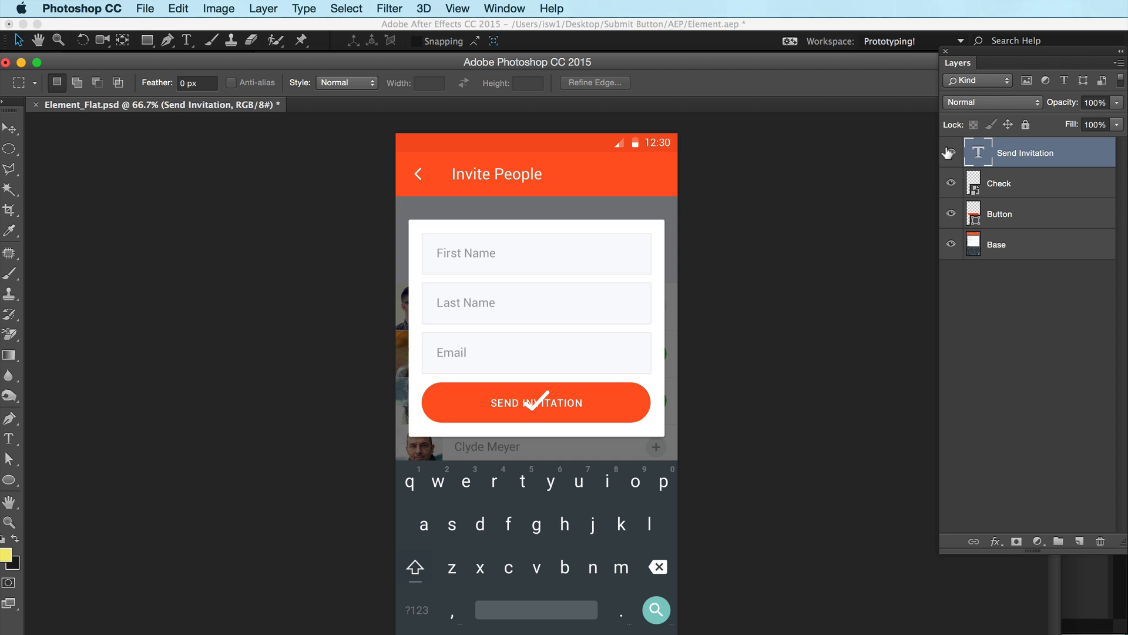
click(949, 183)
click(950, 182)
click(976, 186)
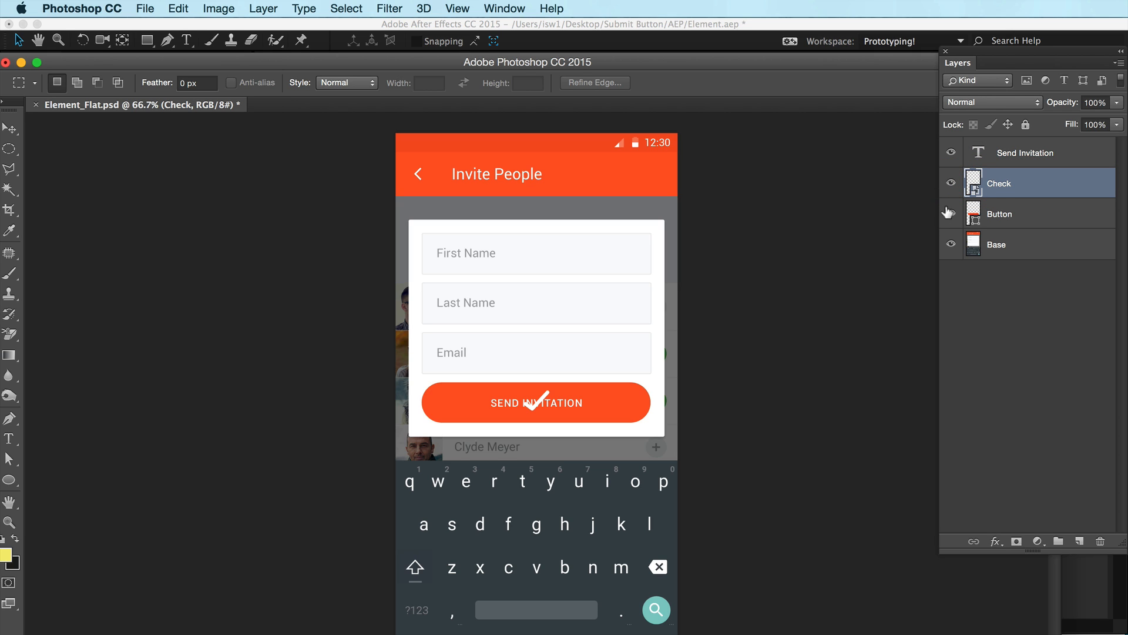
click(950, 213)
click(950, 213)
click(973, 217)
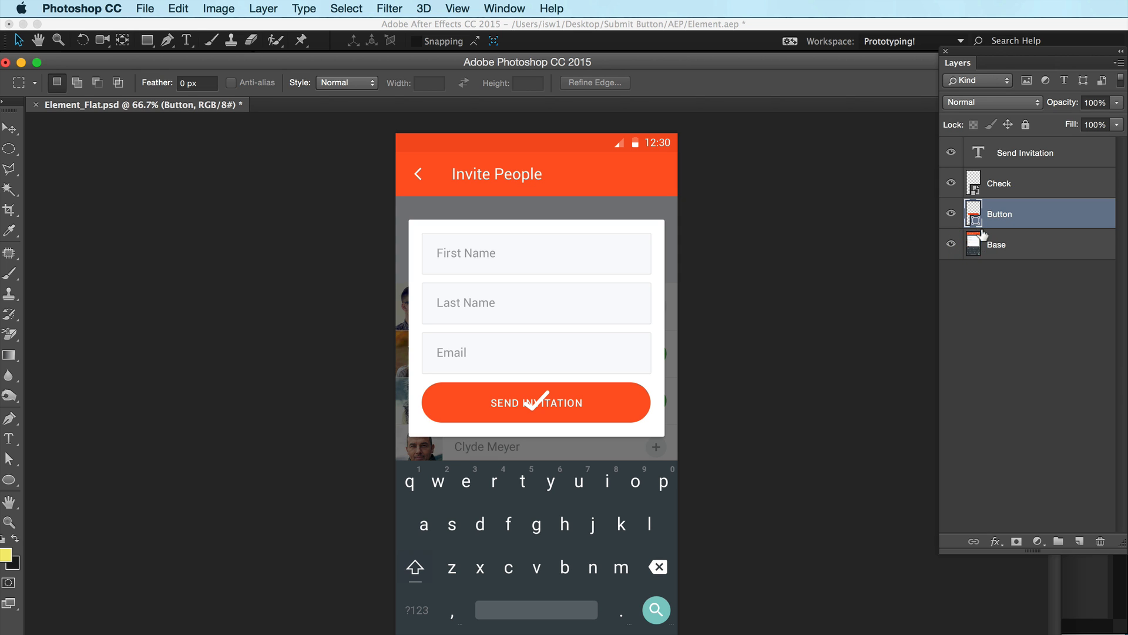
click(976, 243)
click(949, 242)
click(950, 243)
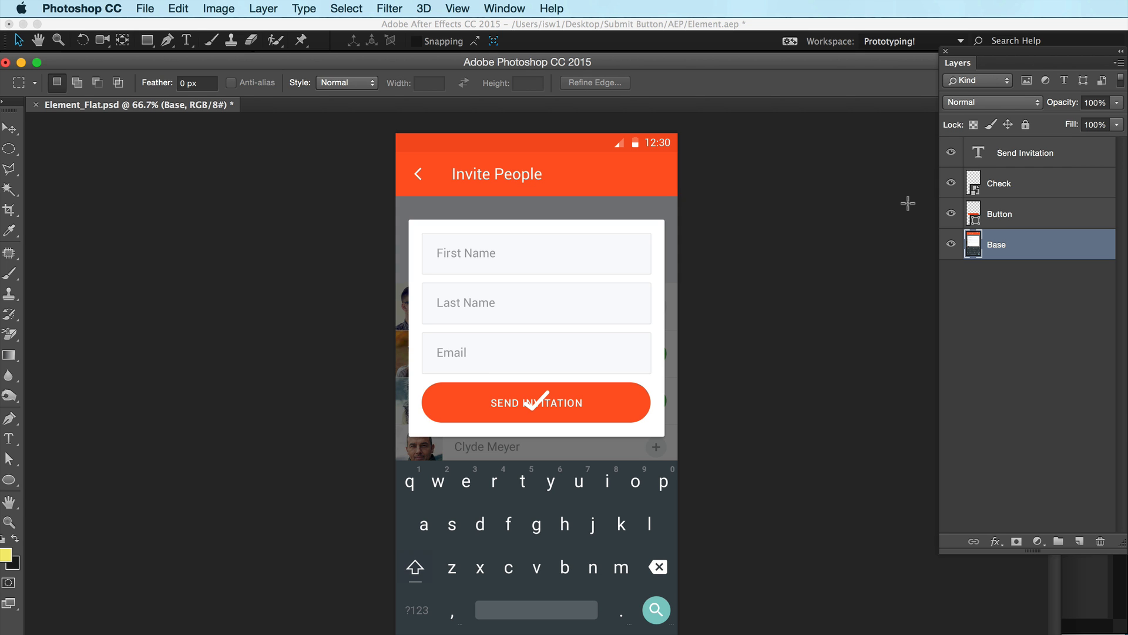
Switch back to After Effects and deselect the layers in the timeline
key(super+Tab)
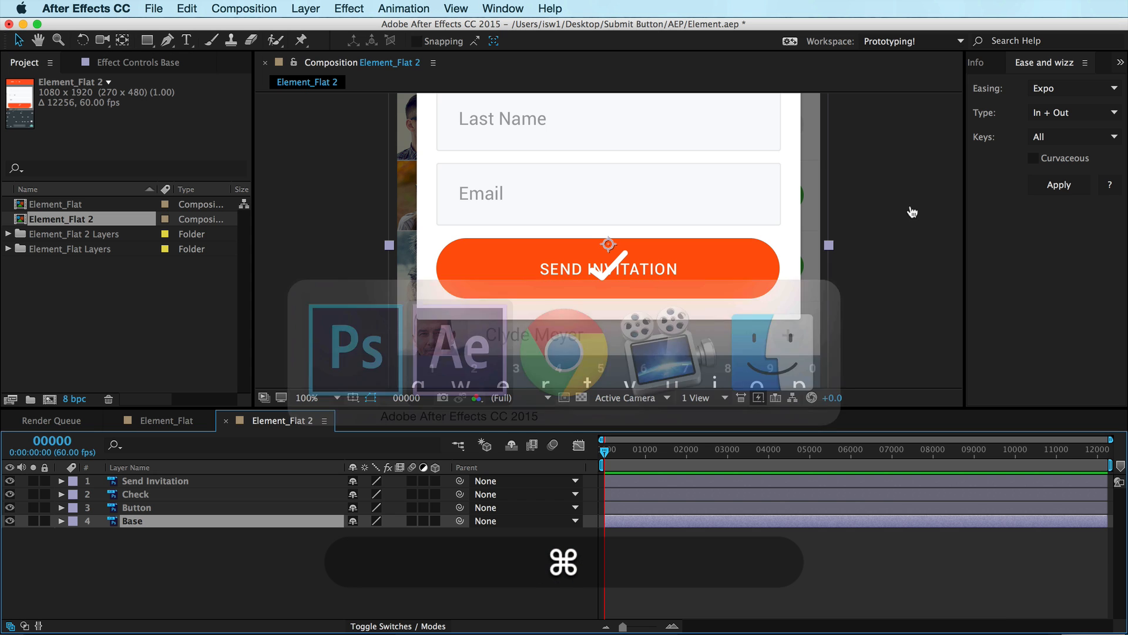
click(173, 566)
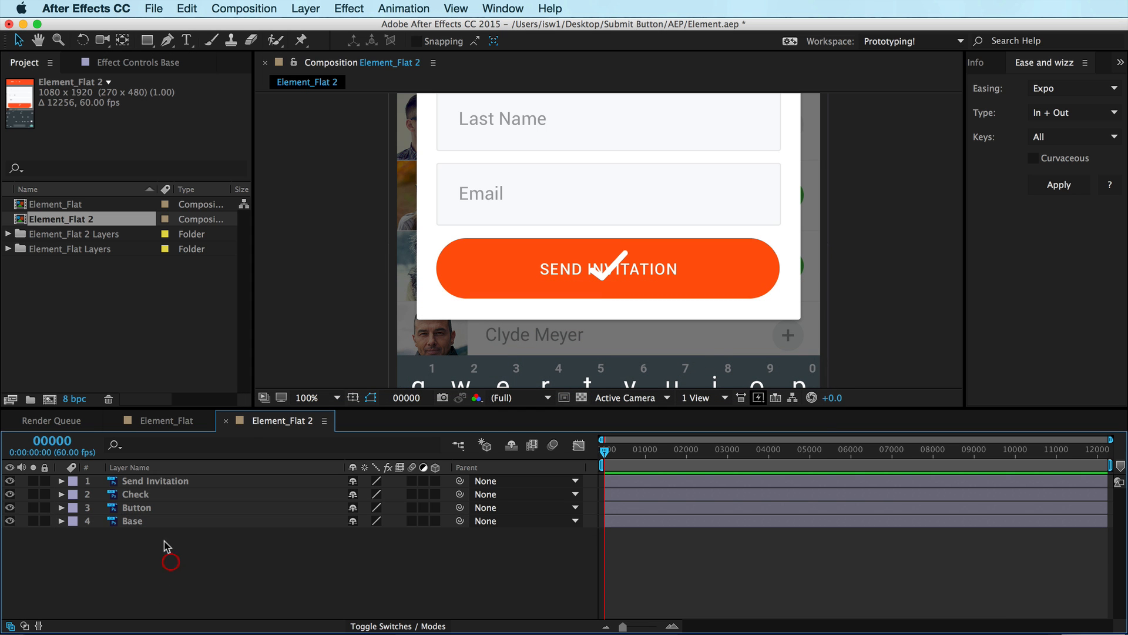
Reveal the Button layer's mask and copy its Mask Path, then collapse the layer
click(137, 507)
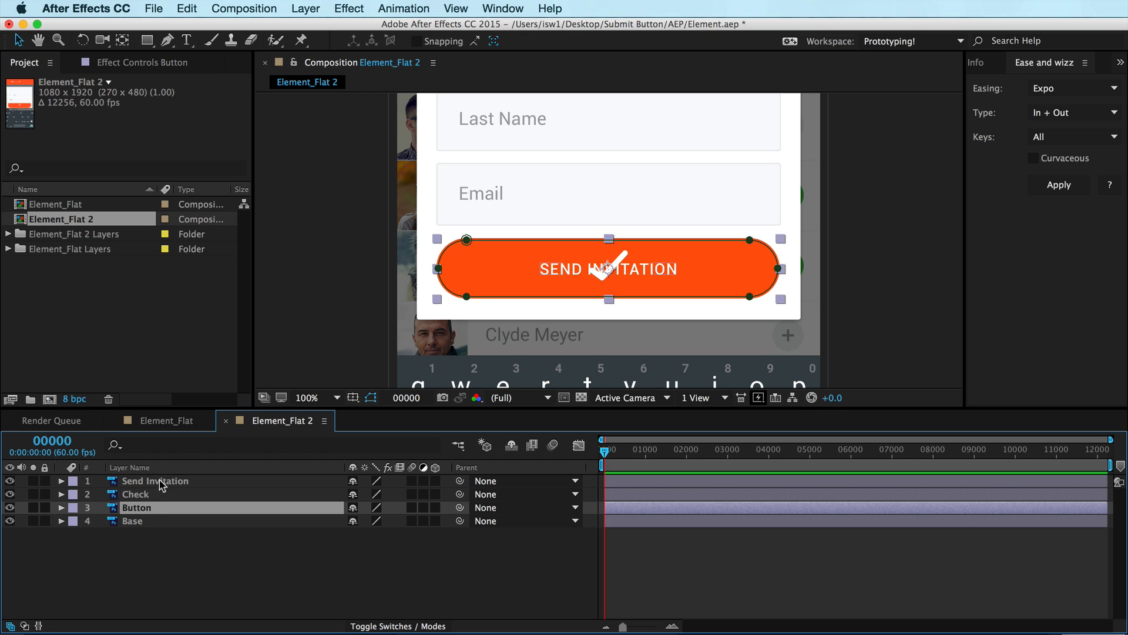
click(143, 539)
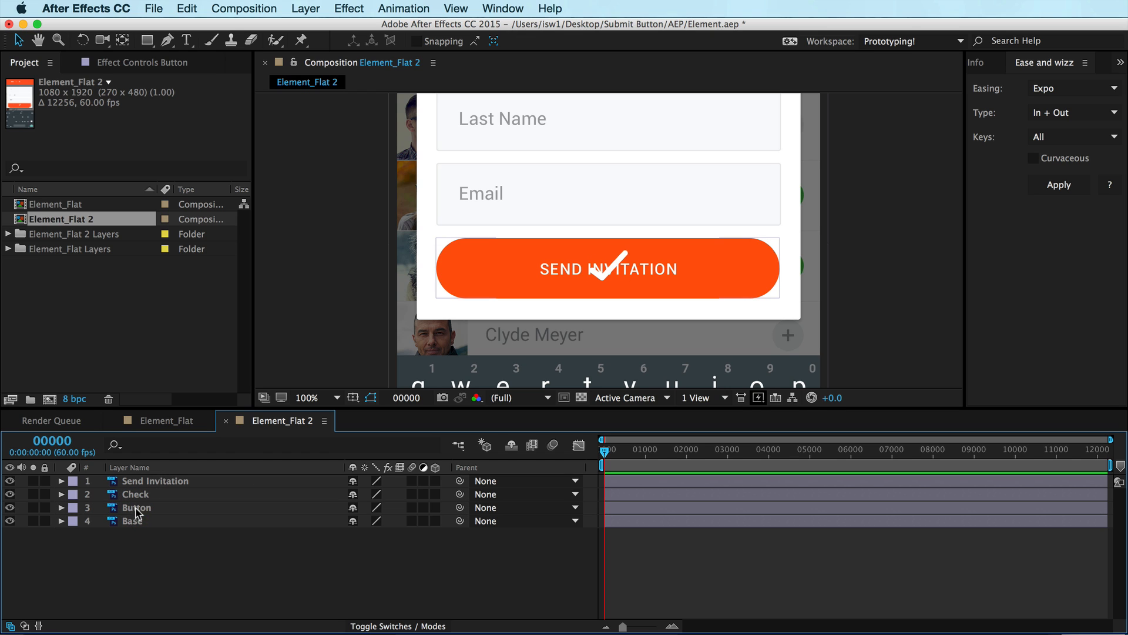
key(super)
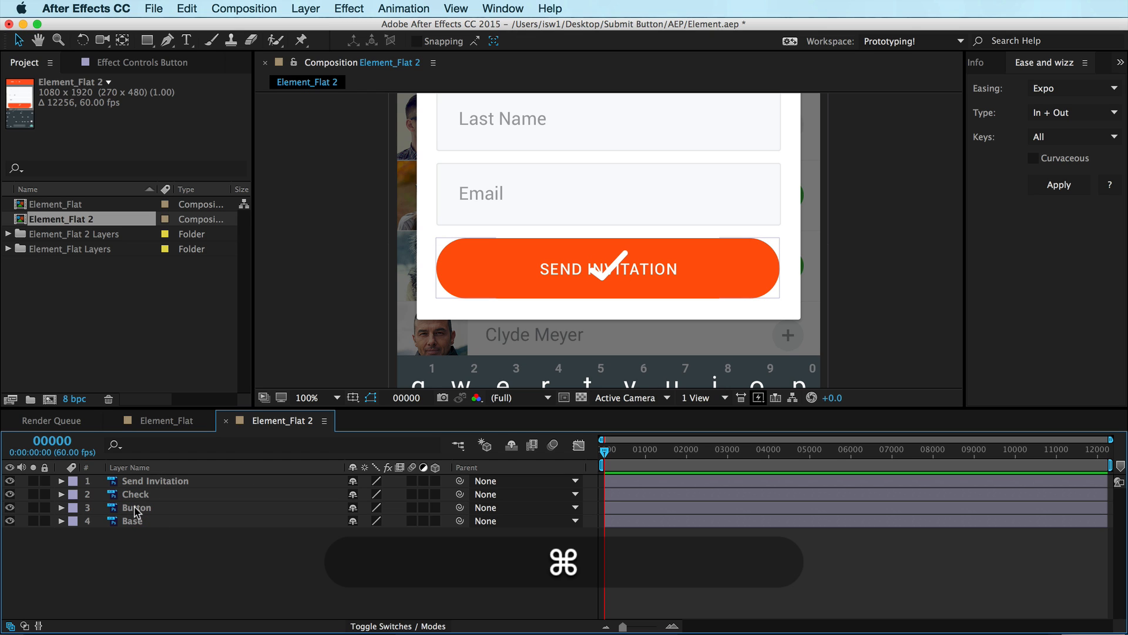
click(137, 509)
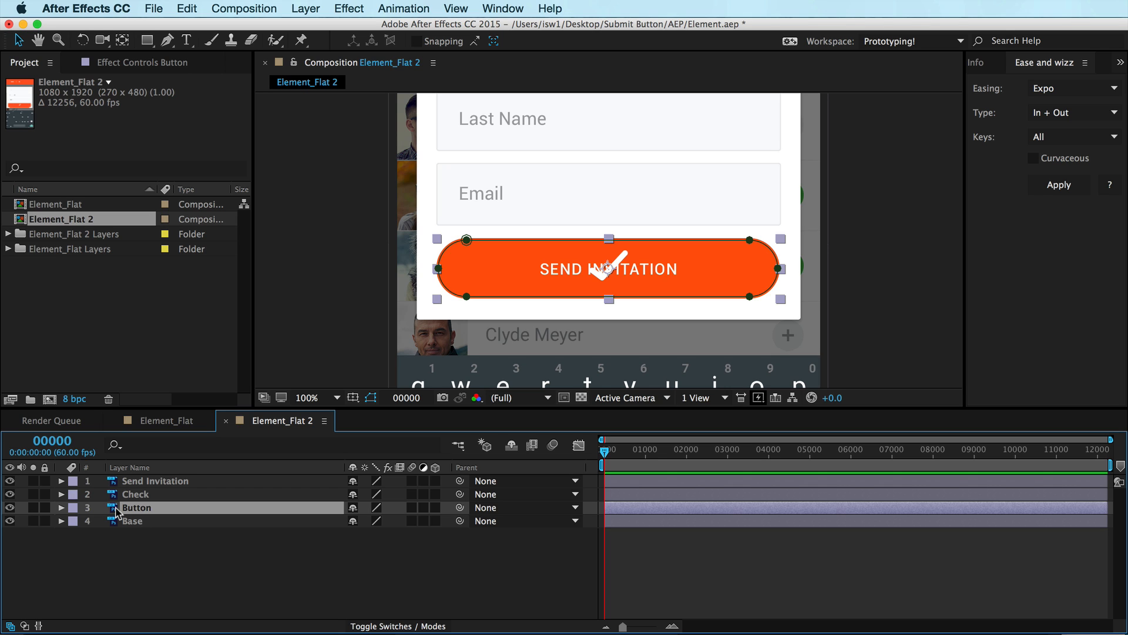
key(m)
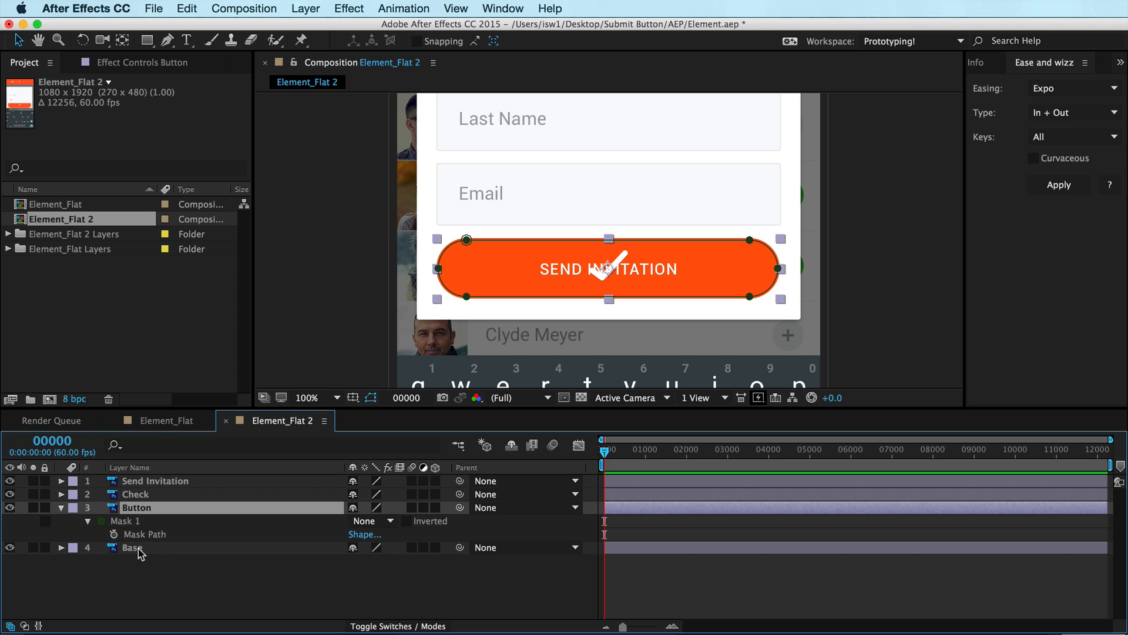
click(126, 522)
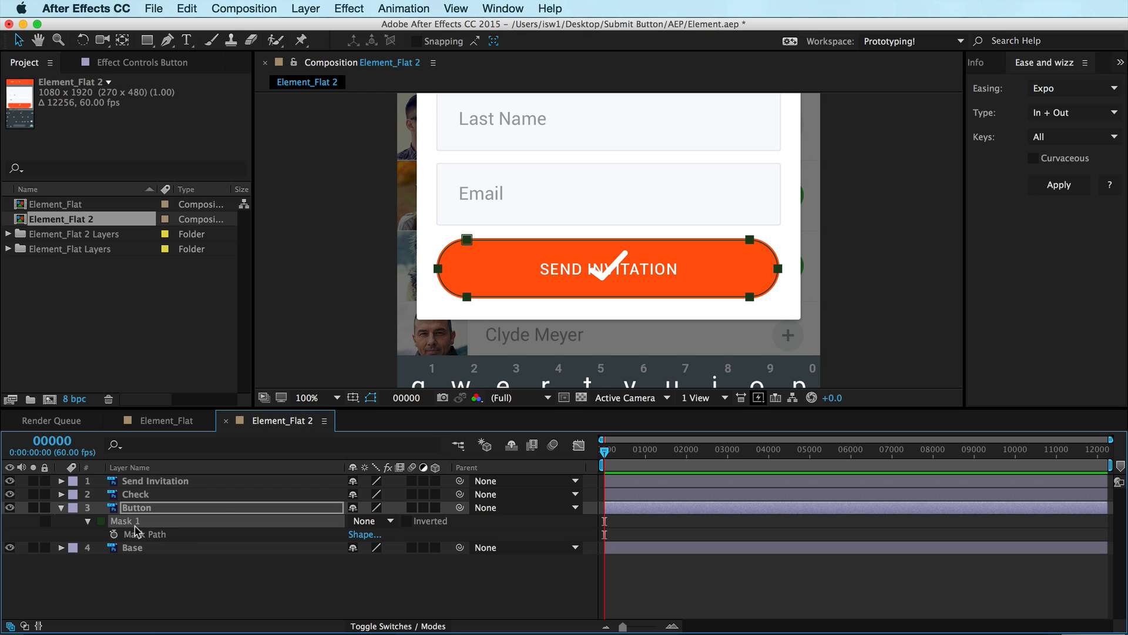
click(183, 576)
click(135, 507)
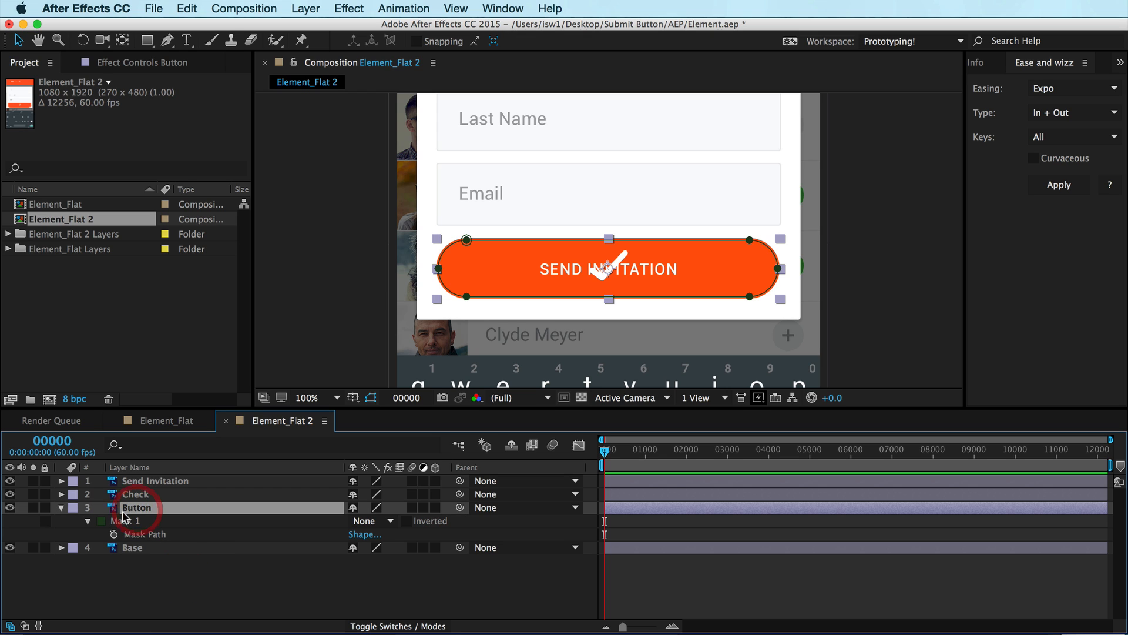
click(138, 534)
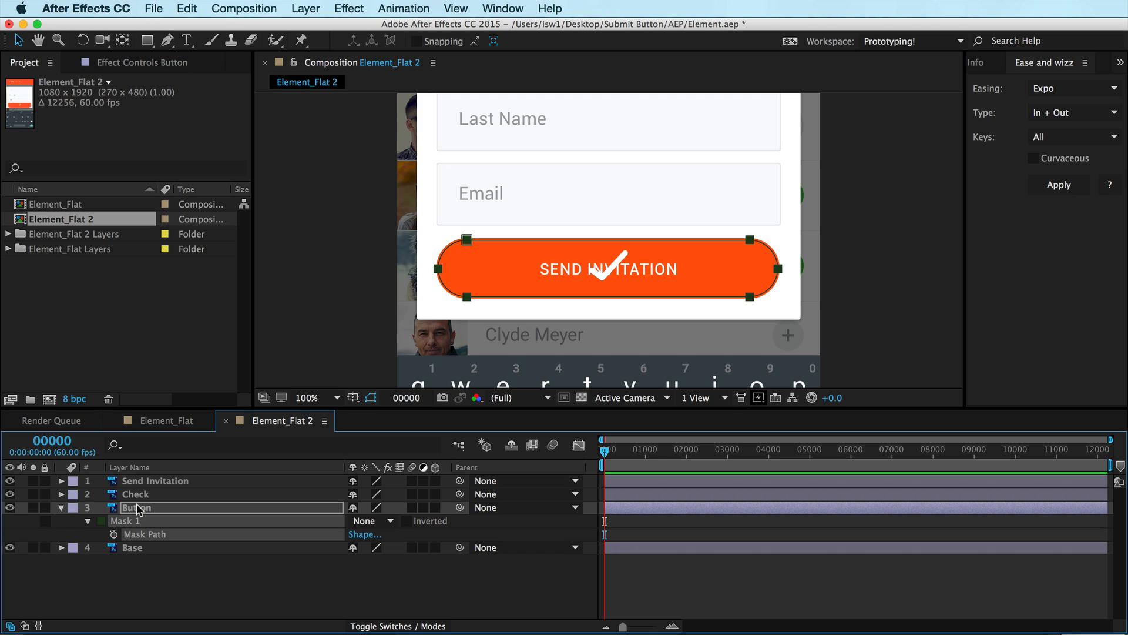
key(m)
click(89, 521)
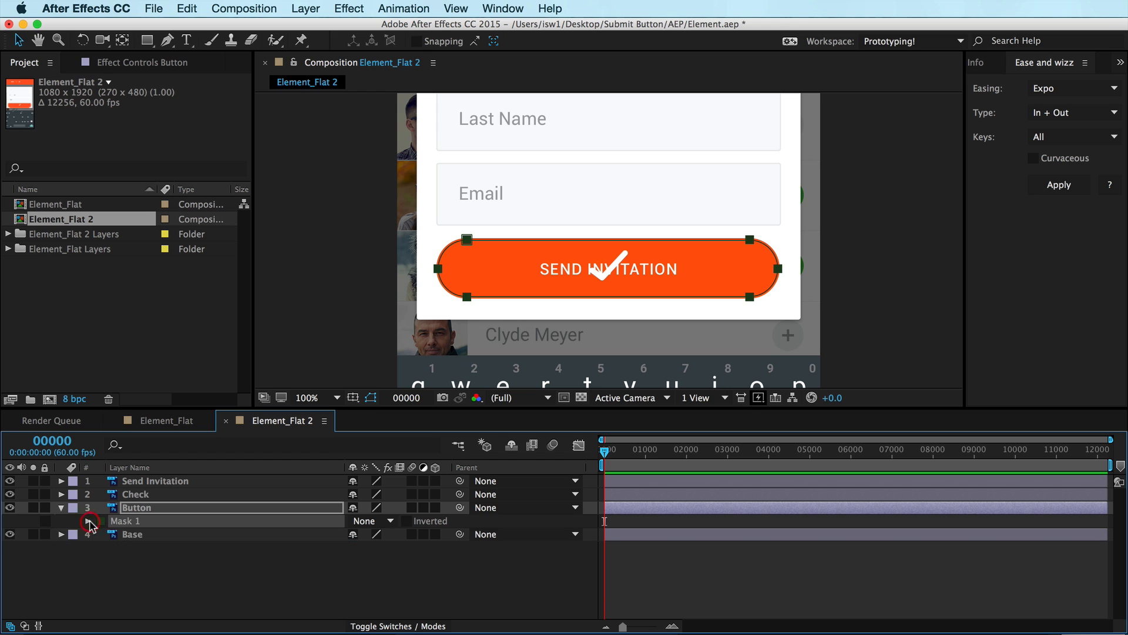
click(88, 522)
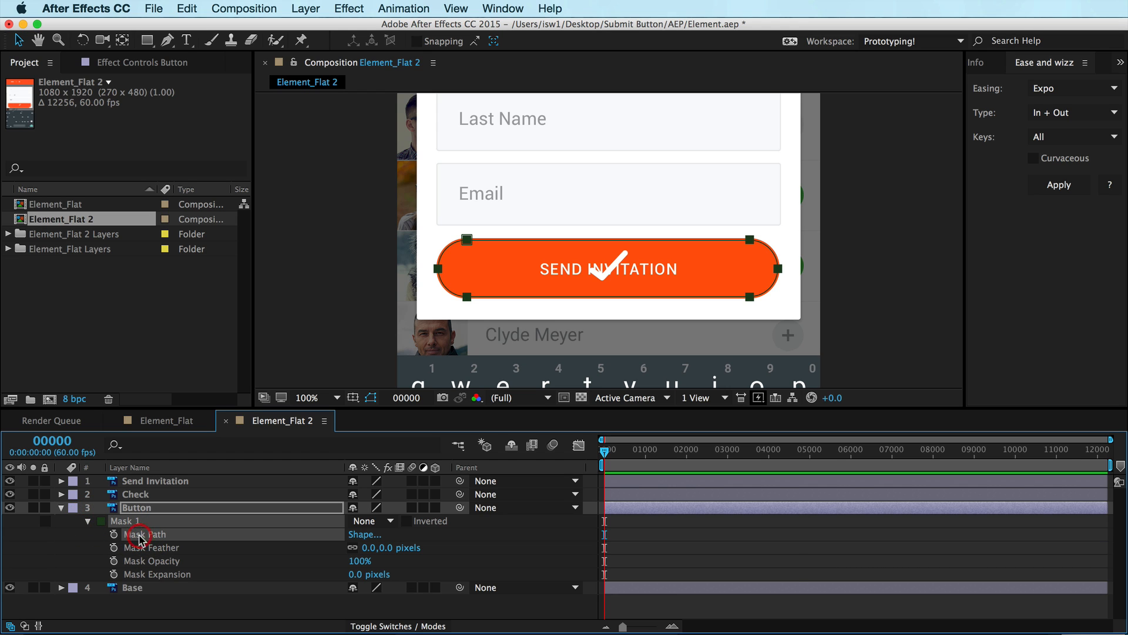
key(super)
key(super+c)
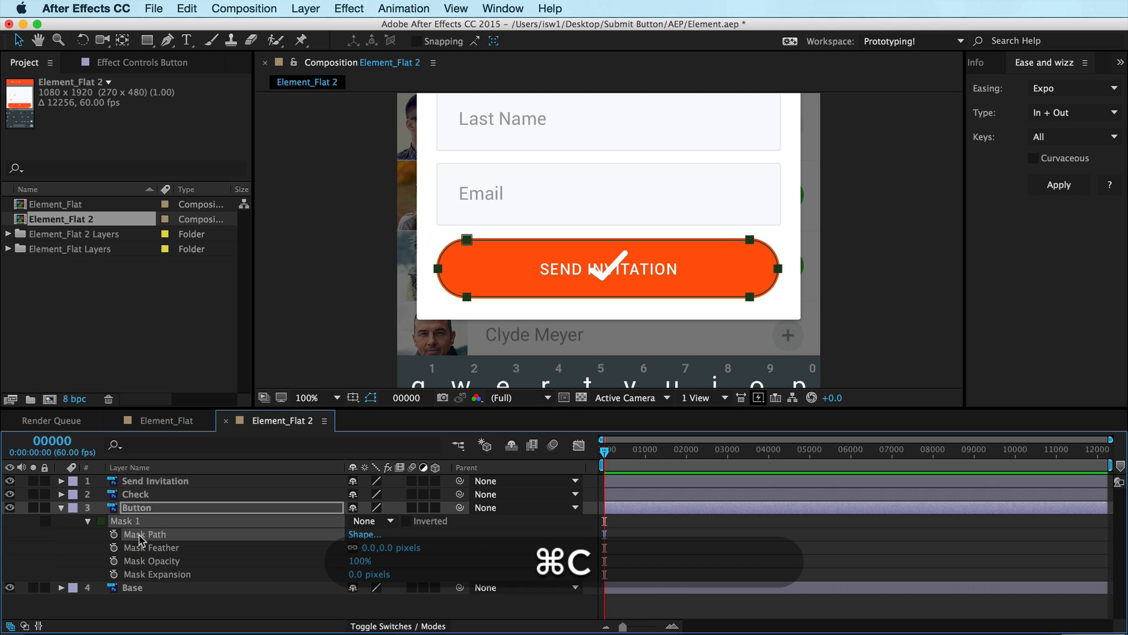
click(88, 521)
click(62, 508)
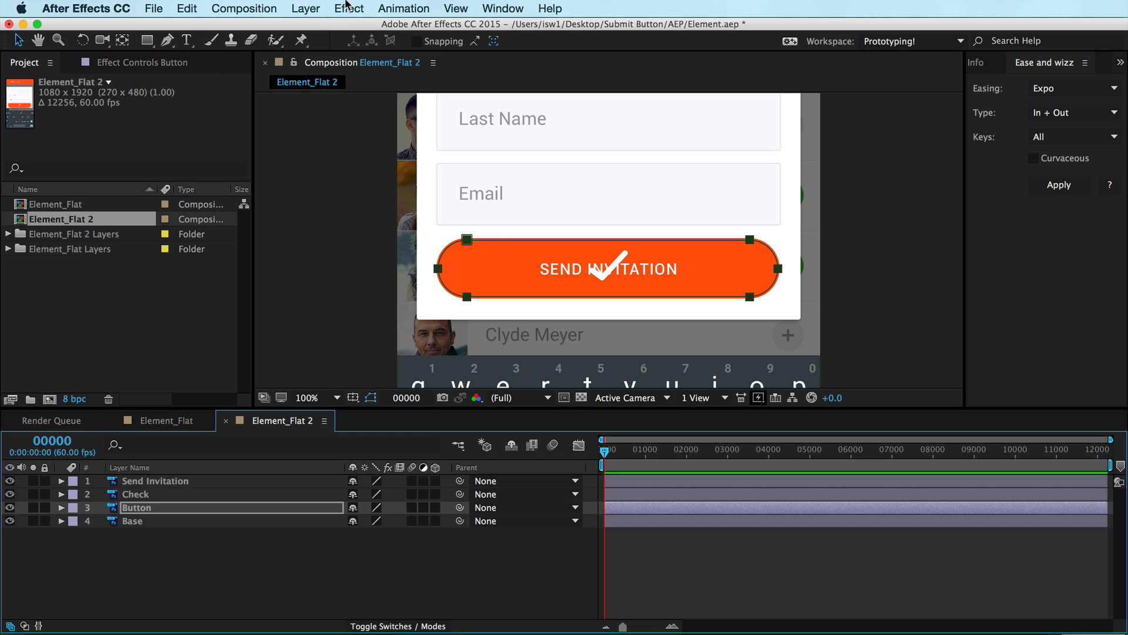
Create a new shape layer in the composition and bring it to the top of the layer stack
click(301, 6)
mouse_move(411, 27)
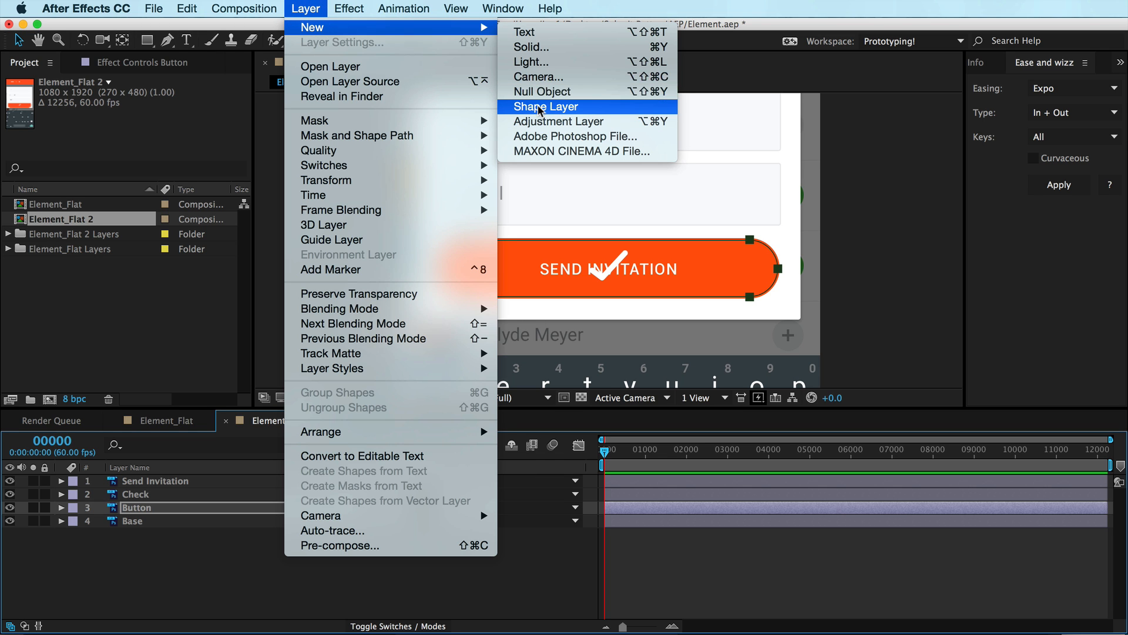
click(121, 561)
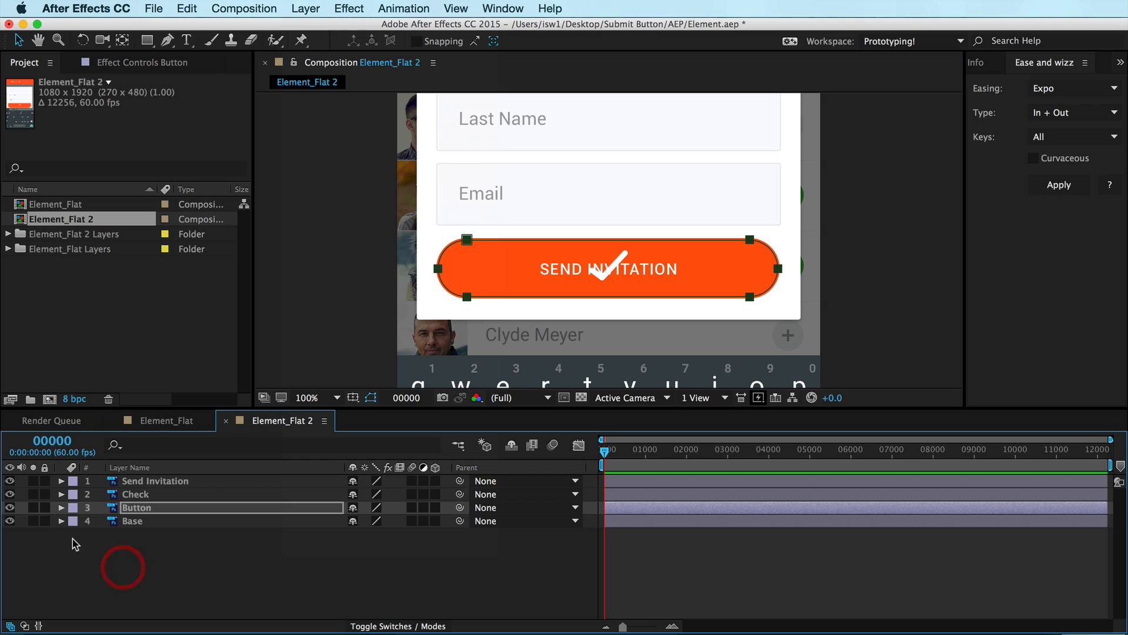
ctrl+click(103, 553)
mouse_move(146, 560)
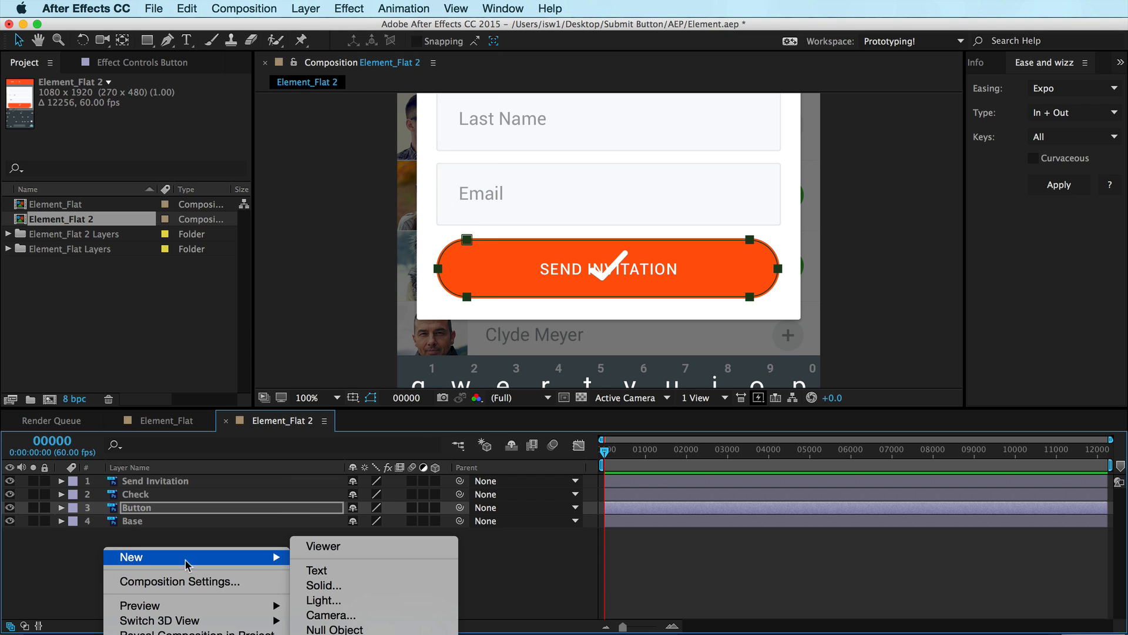
click(329, 628)
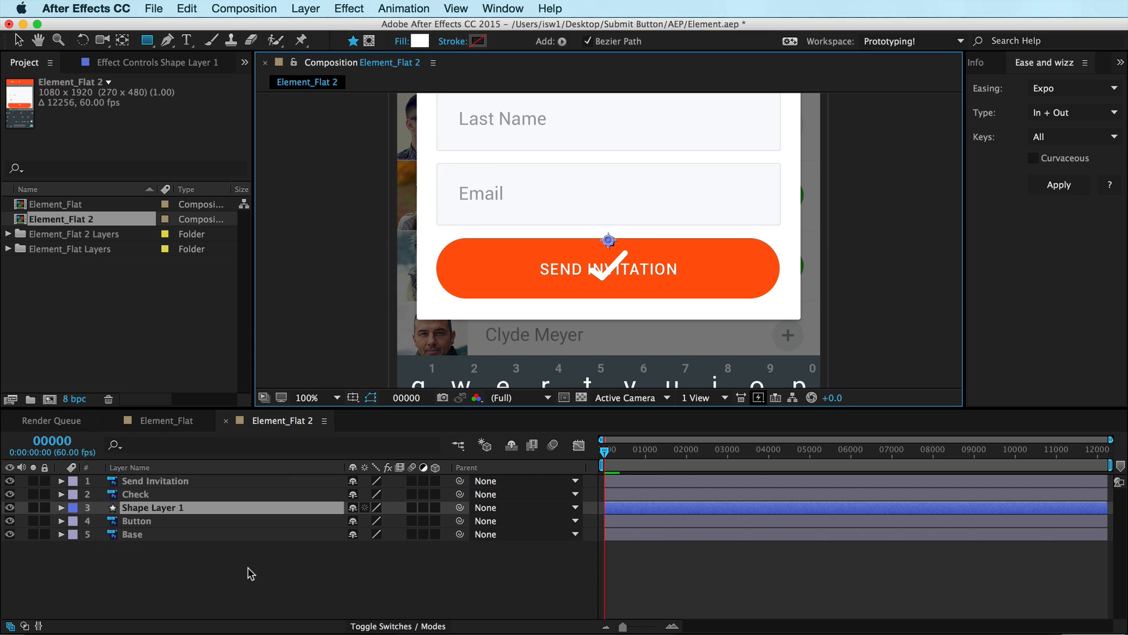
key(super+shift+bracketright)
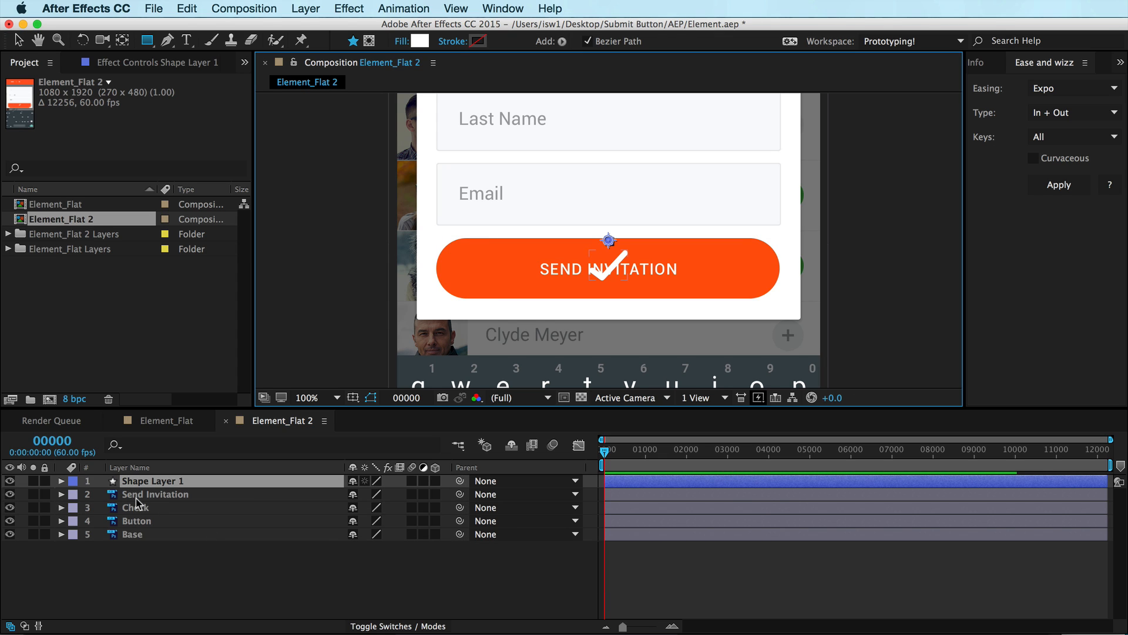
Show the guides and add a Path to the shape layer's contents
key(super)
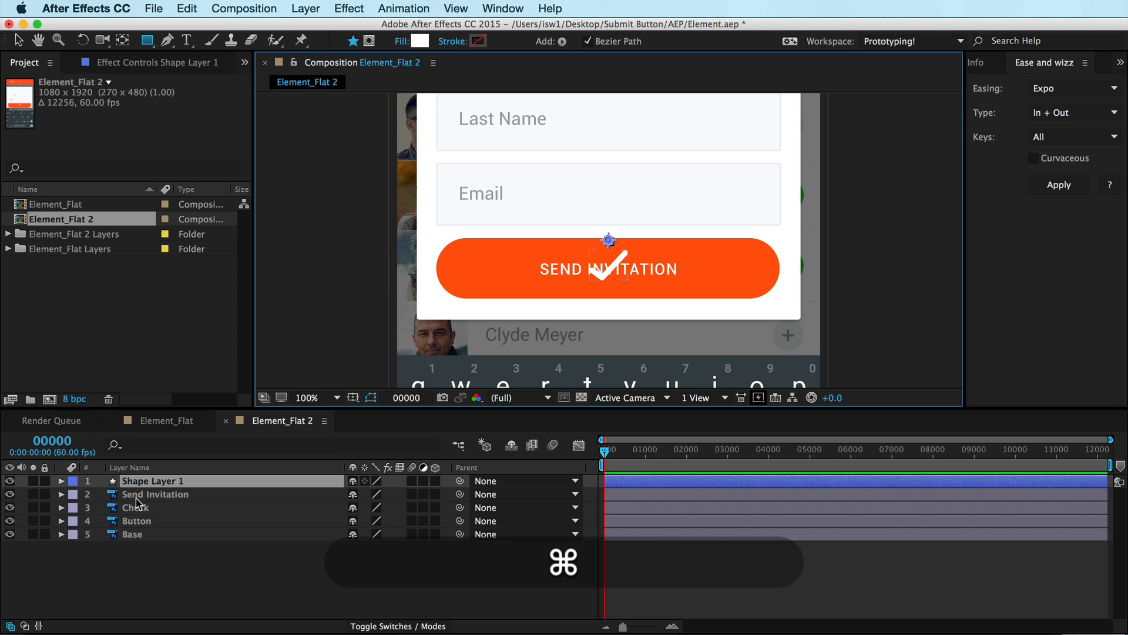
key(super+semicolon)
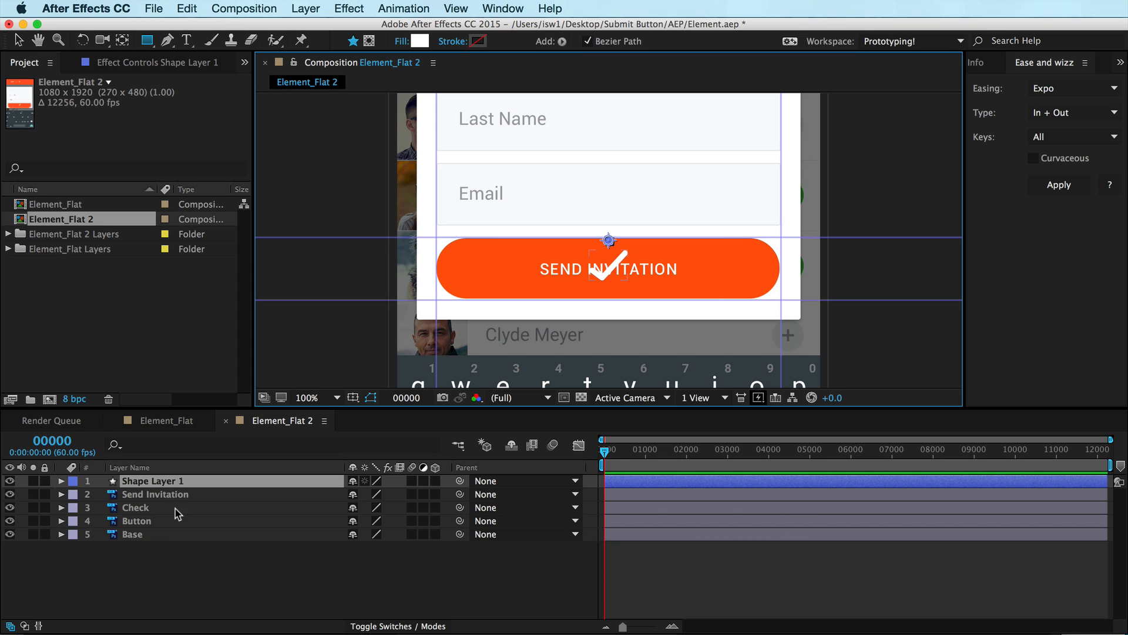
click(60, 482)
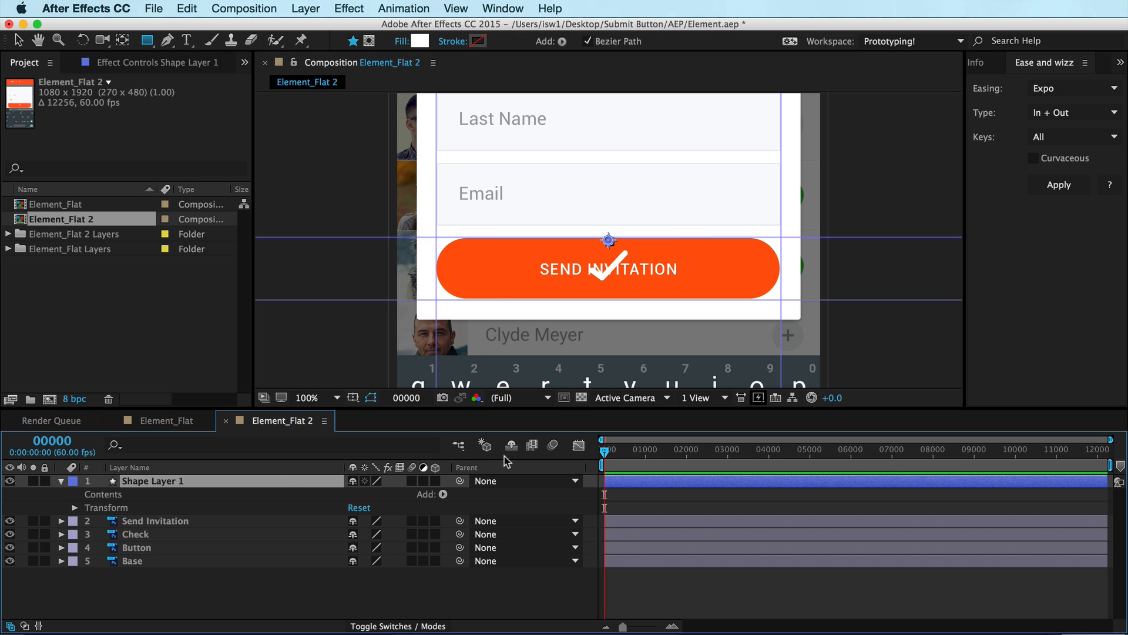
key(comma)
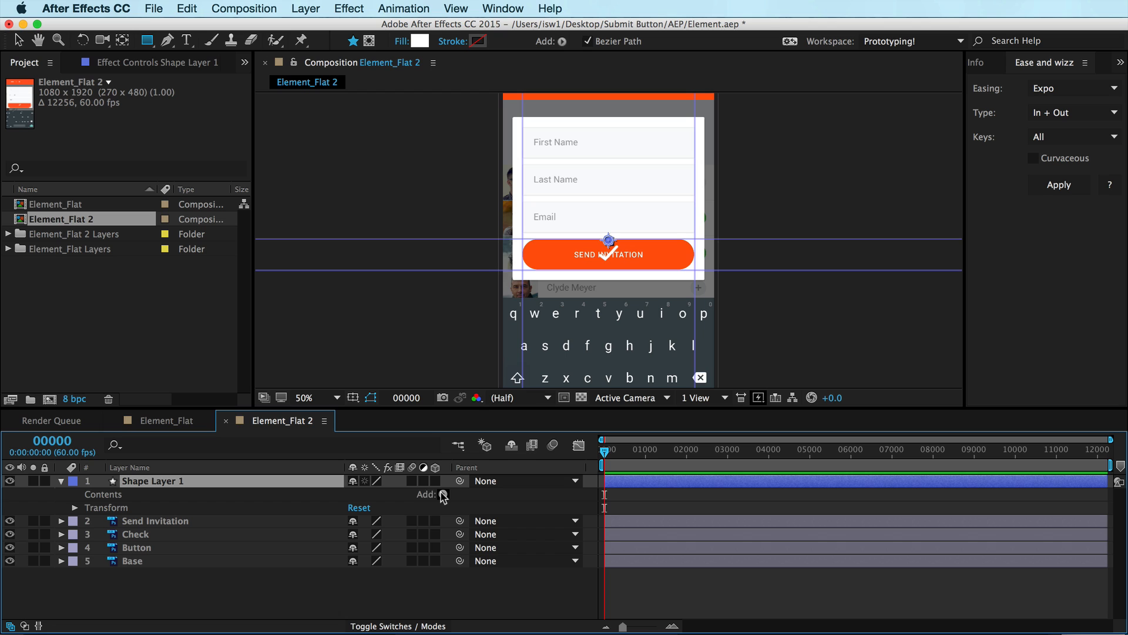
click(61, 481)
click(61, 481)
click(443, 494)
click(463, 463)
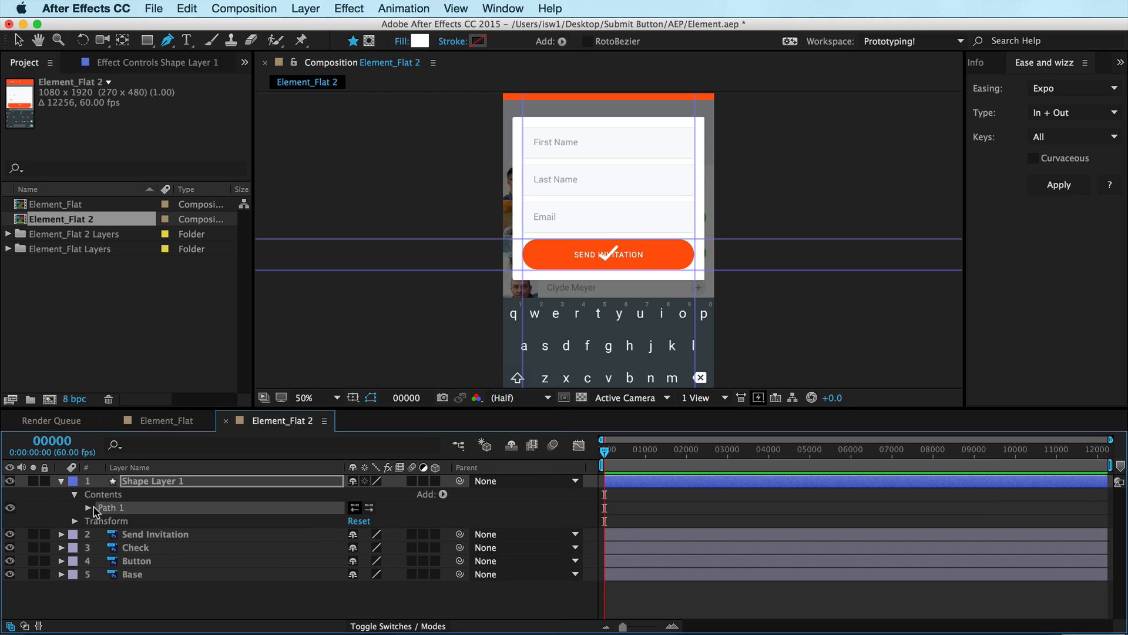
Paste the copied mask path into the shape layer's Path 1 Path property
click(89, 507)
click(131, 521)
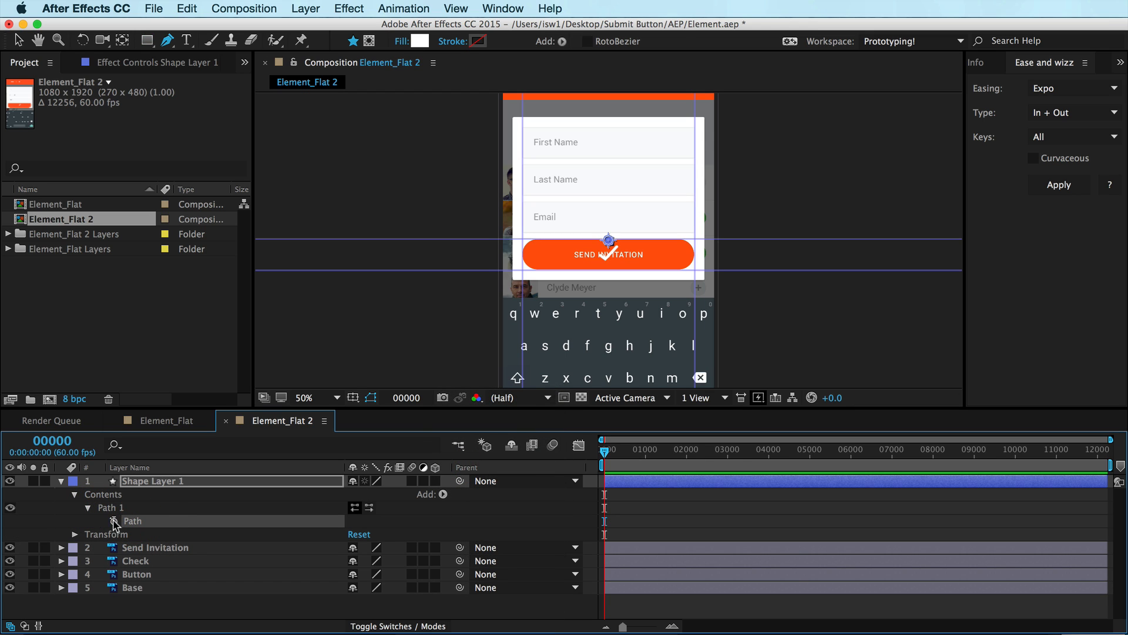
key(super+v)
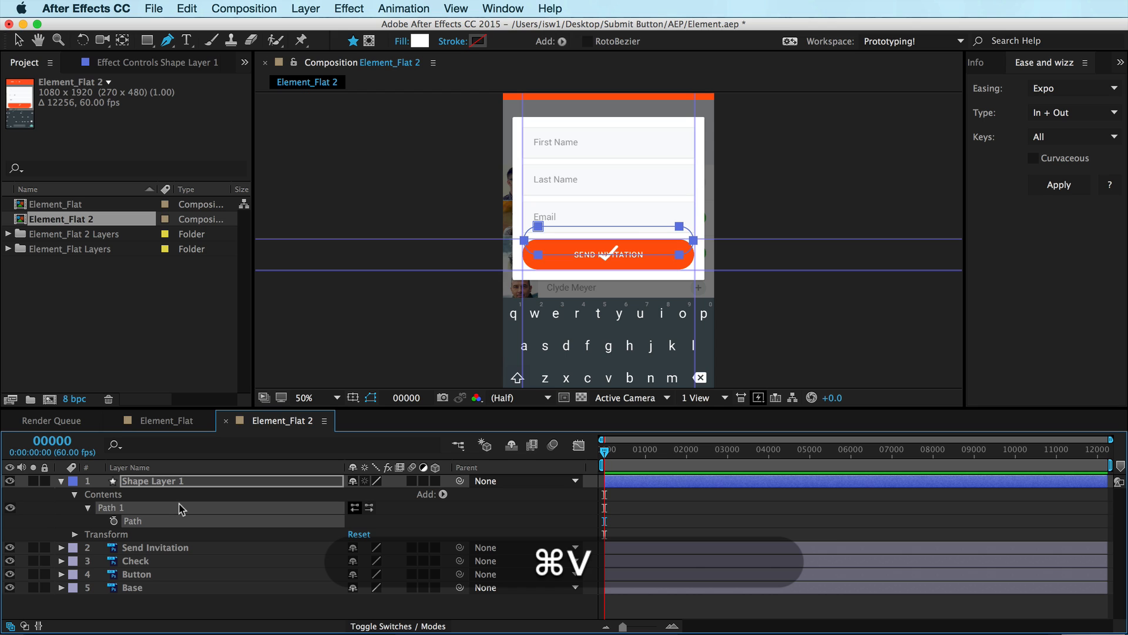
key(Down)
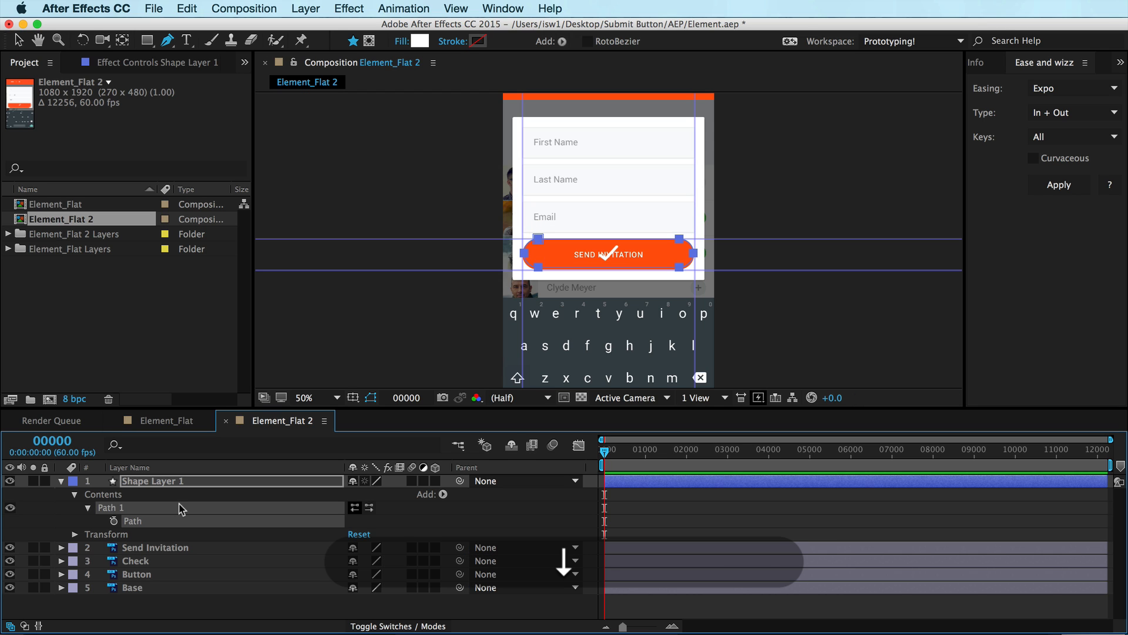
key(Down)
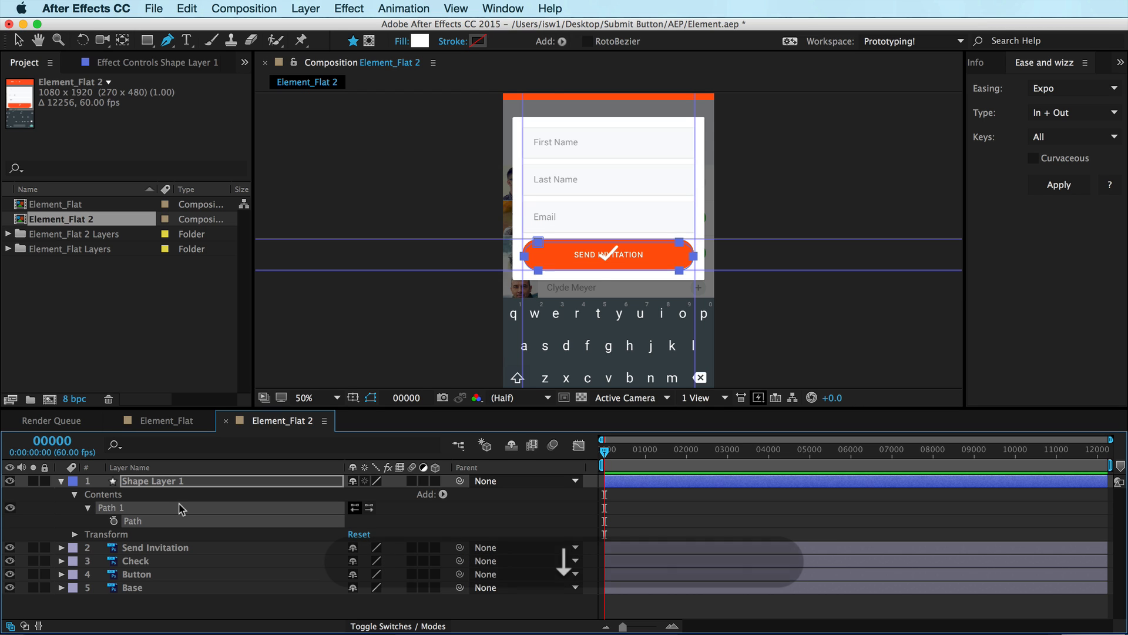
key(period)
key(Up)
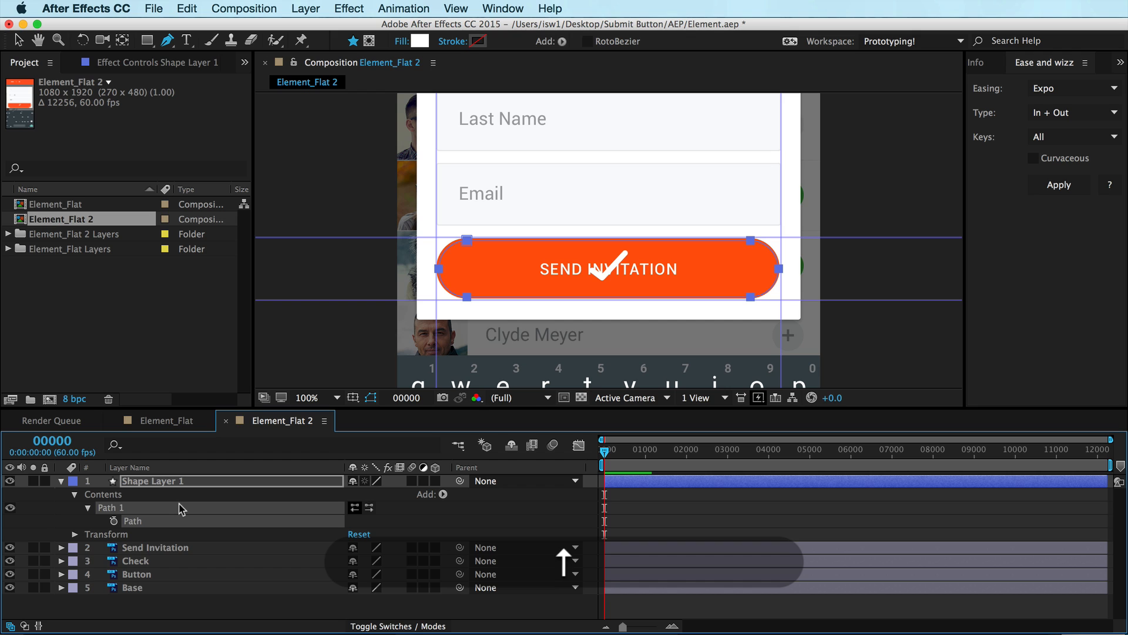
key(period)
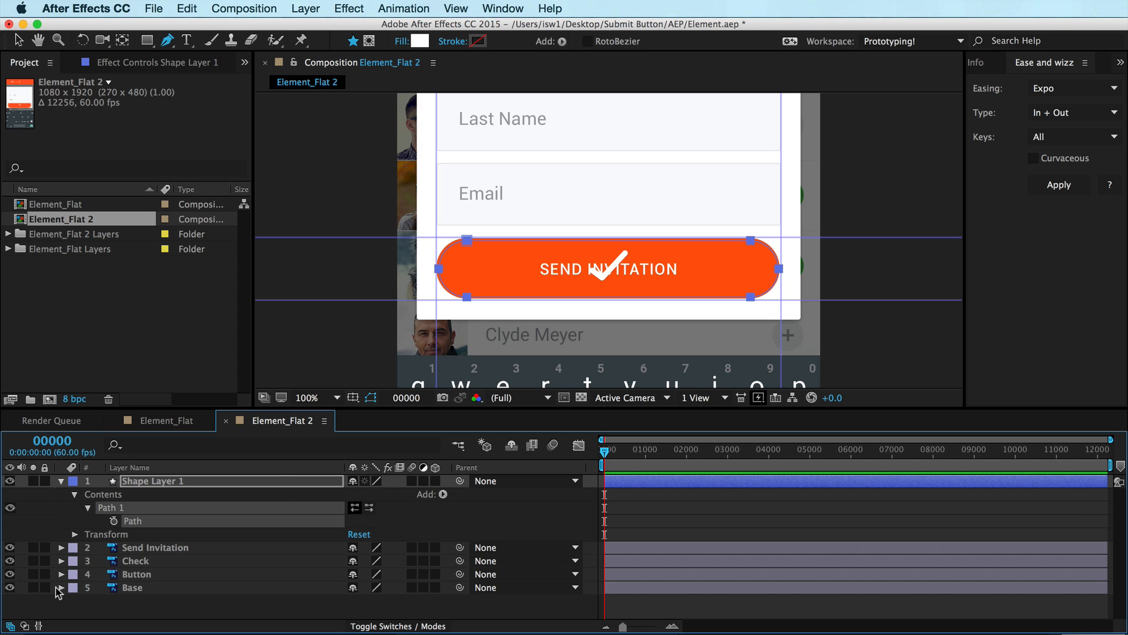
Hide and show the Button layer to compare, then add a Fill to the shape layer's contents
click(10, 575)
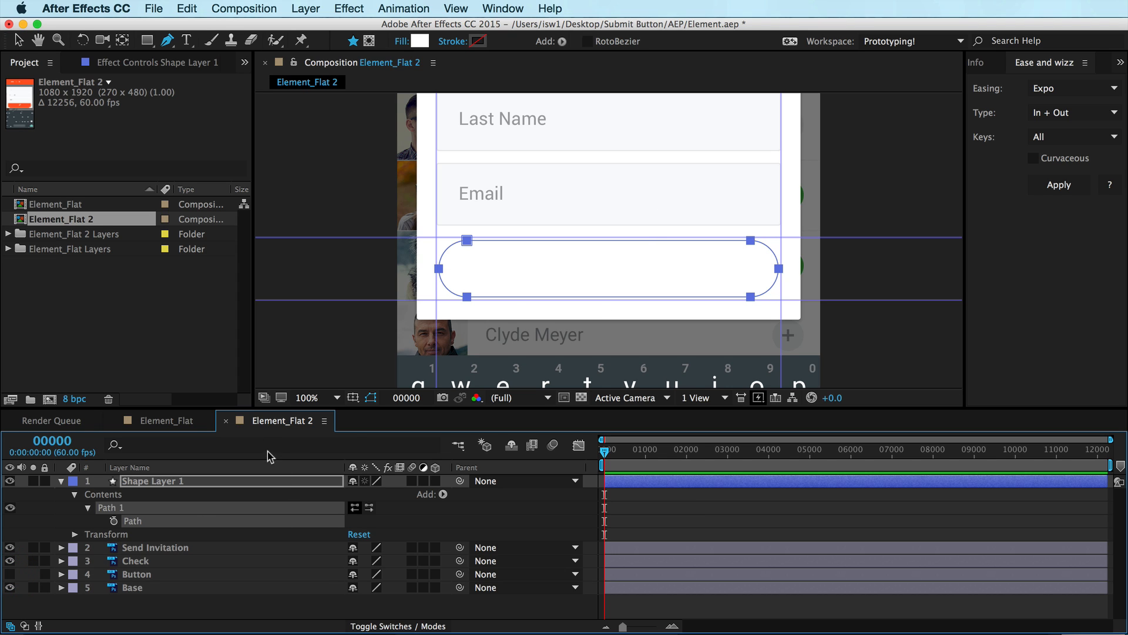
click(10, 574)
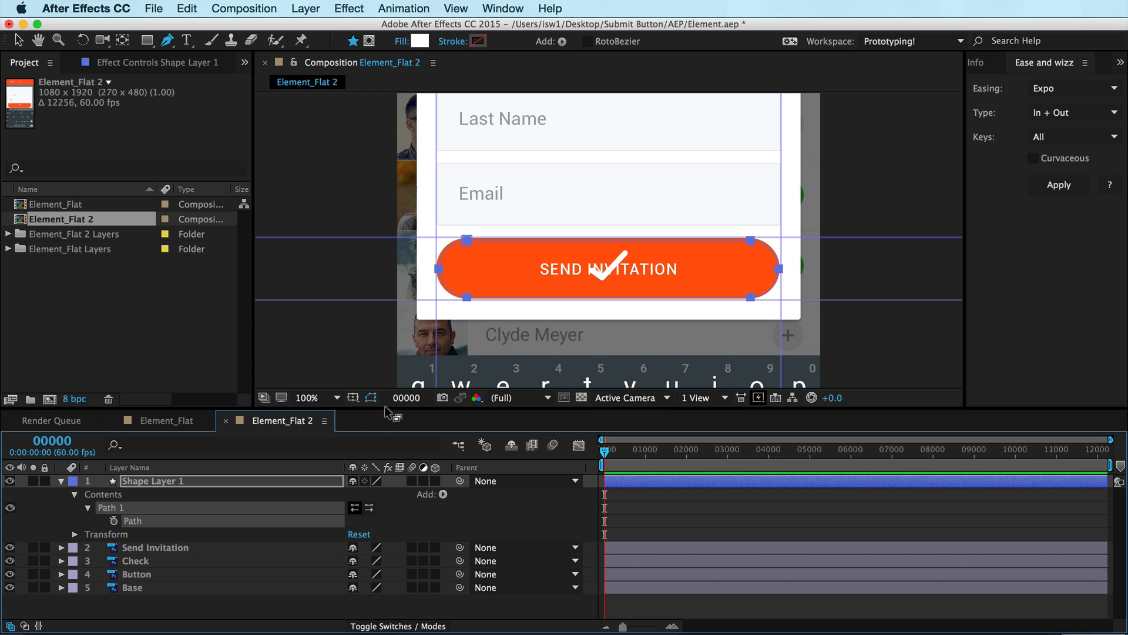
click(443, 494)
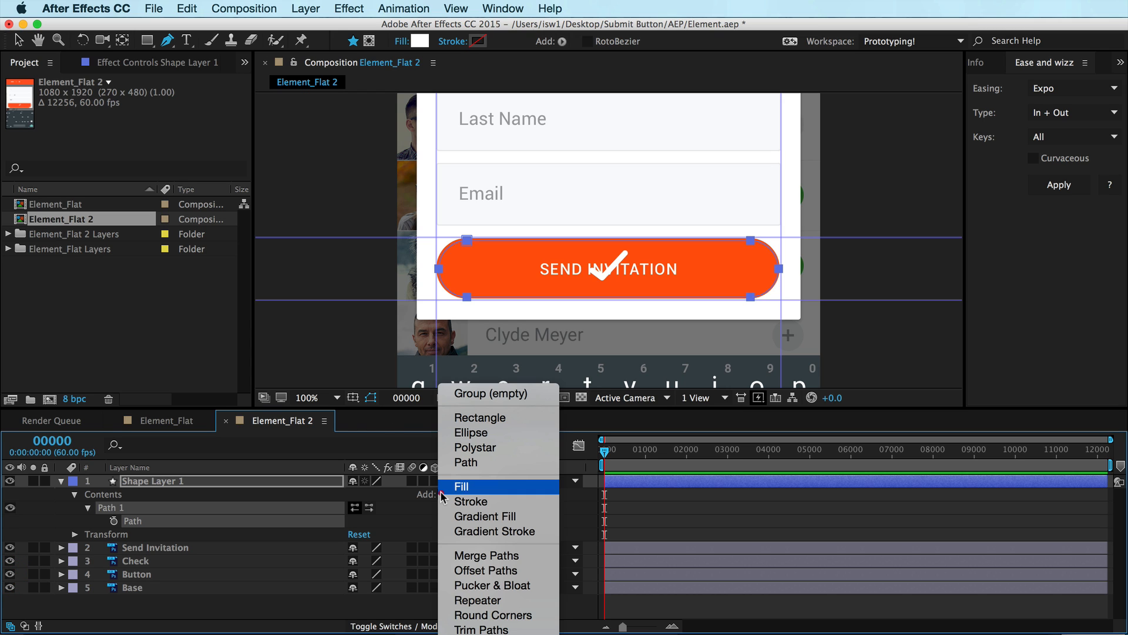
click(456, 487)
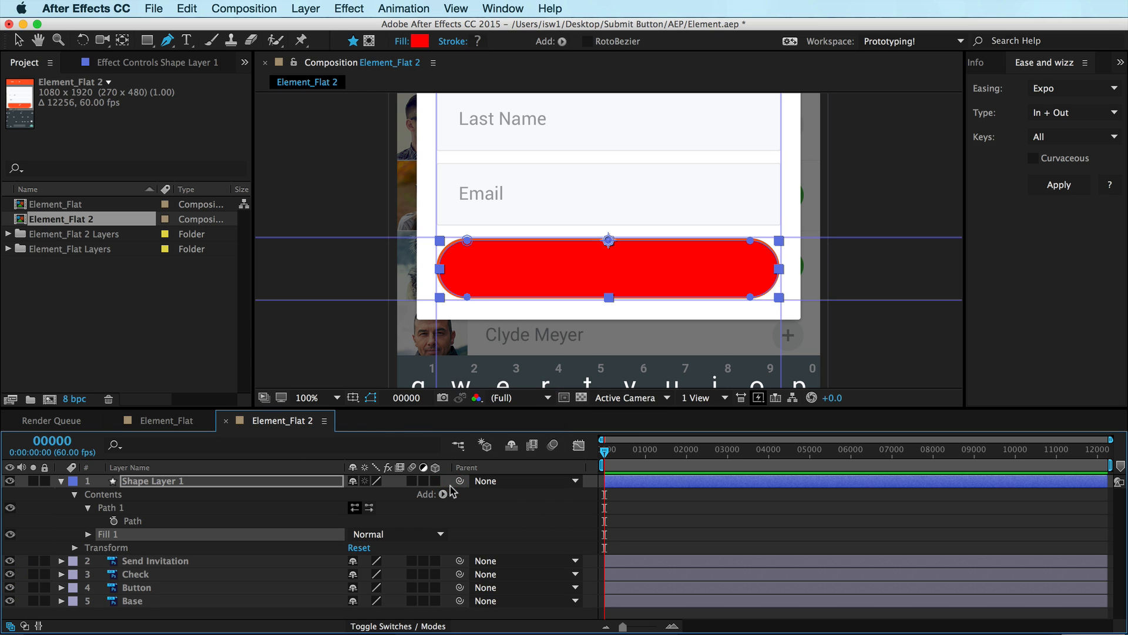
click(88, 534)
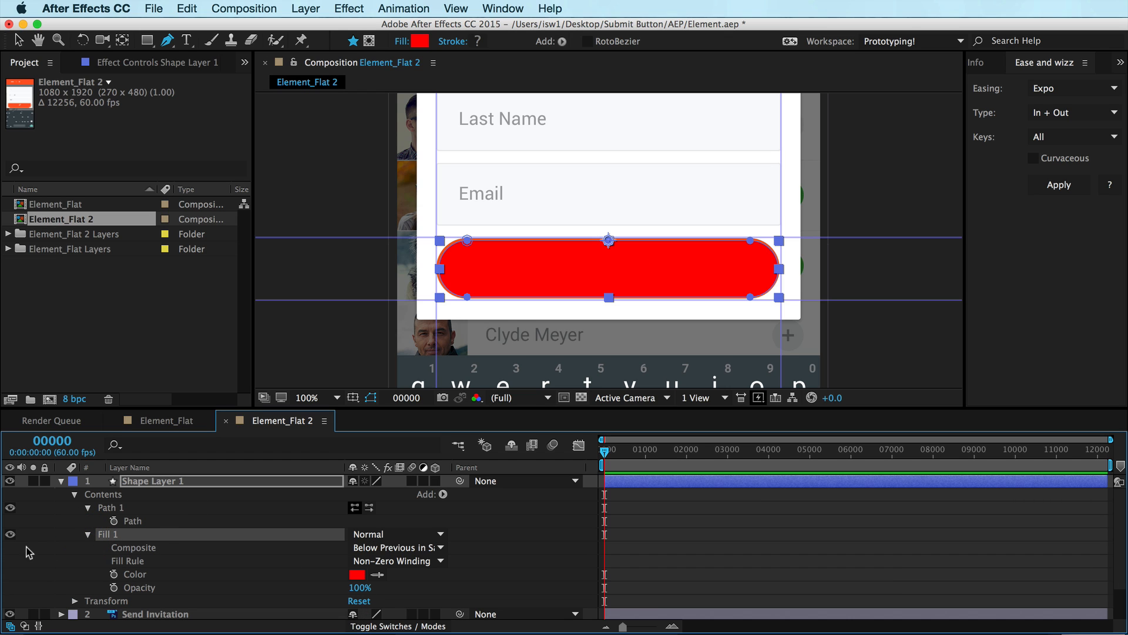
Sample the button's orange colour into Fill 1's Color with the eyedropper
click(10, 534)
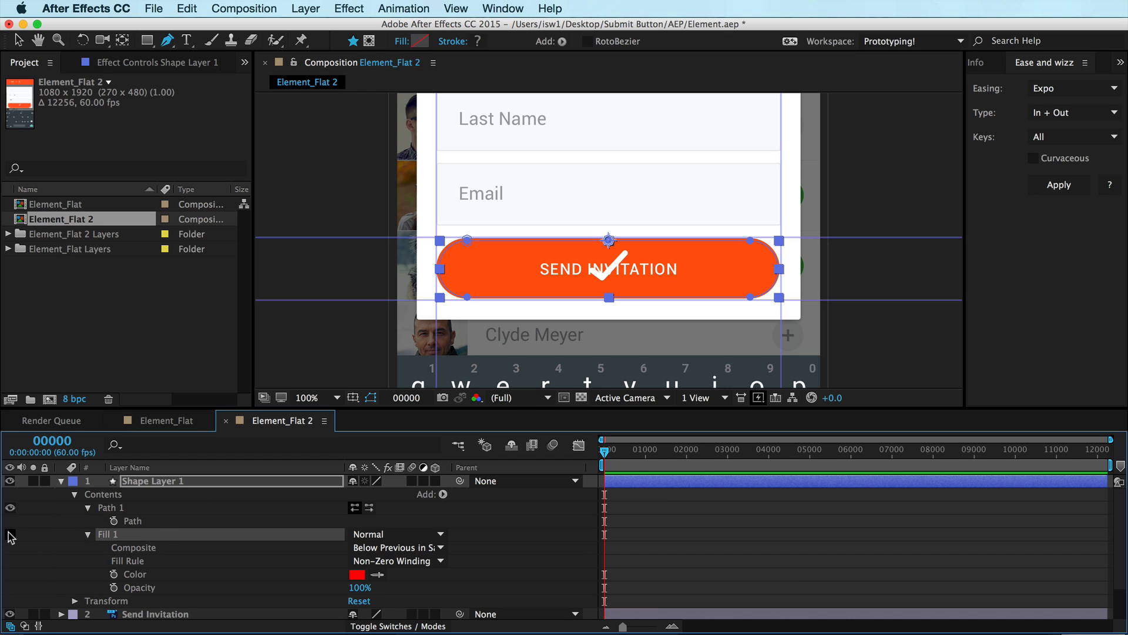
click(378, 569)
click(496, 261)
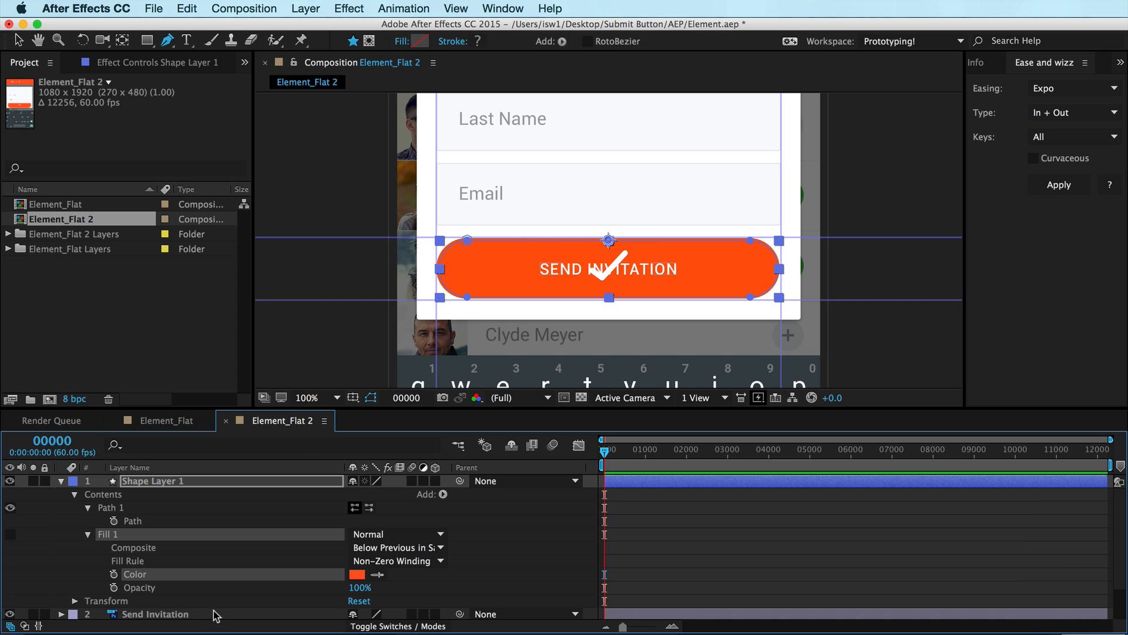
Turn on Fill 1's visibility, then add a Stroke to the shape layer's contents and expand it
click(10, 534)
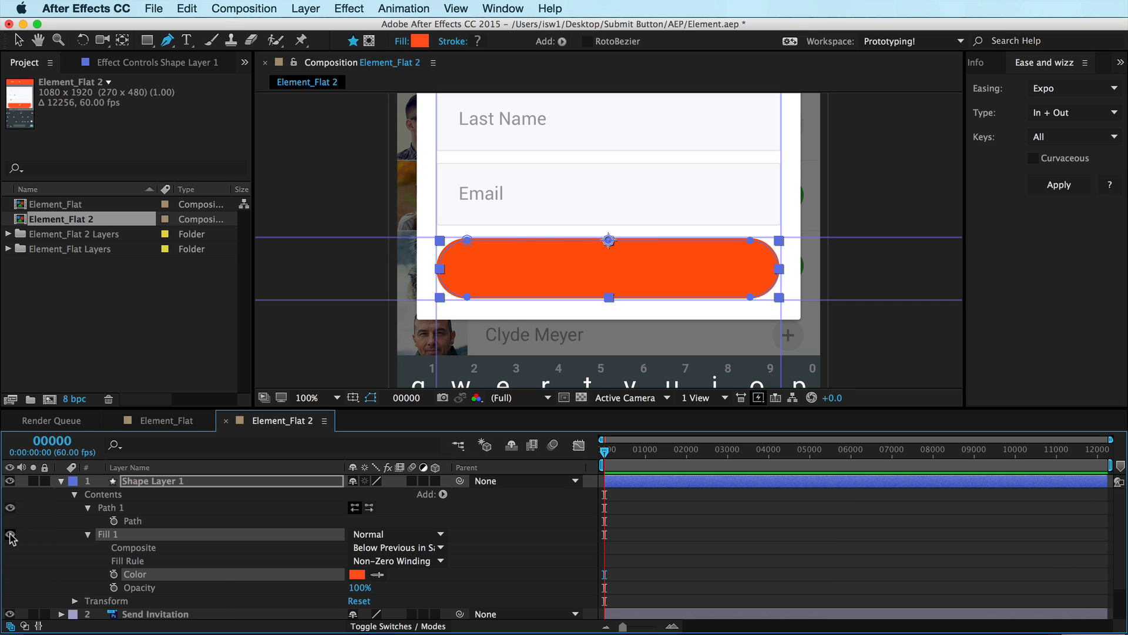
click(87, 535)
click(442, 495)
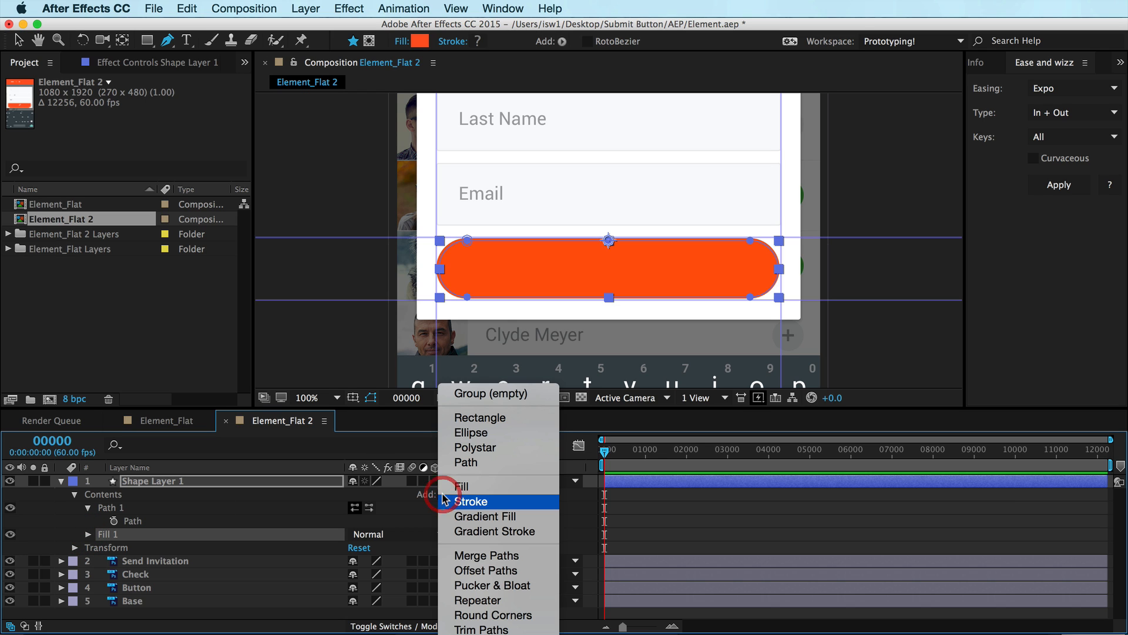
click(456, 502)
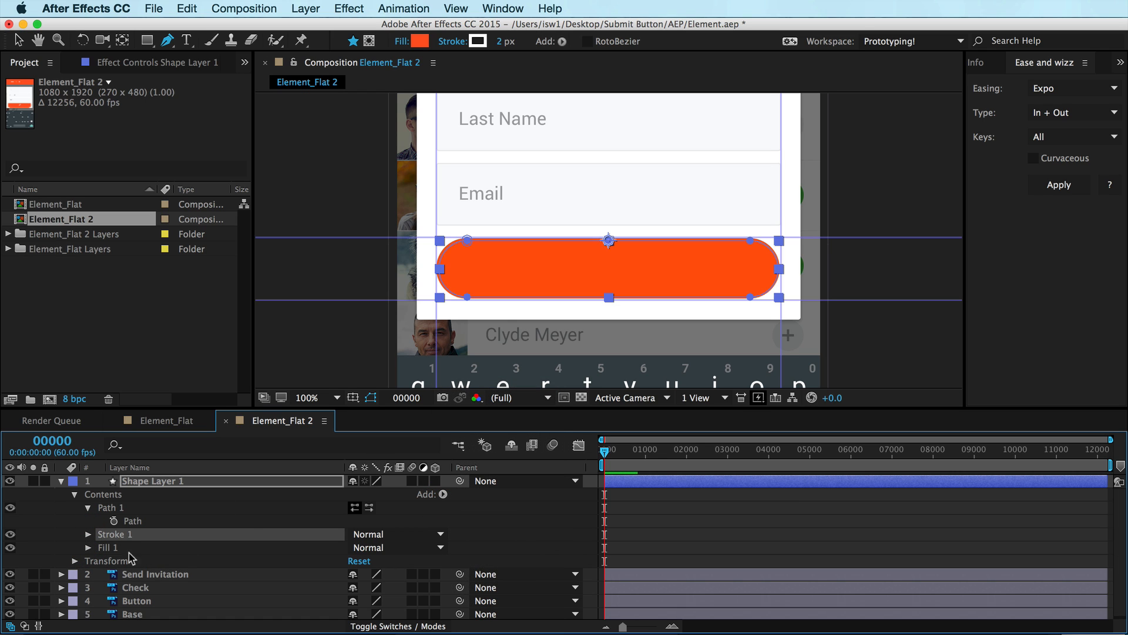
click(88, 535)
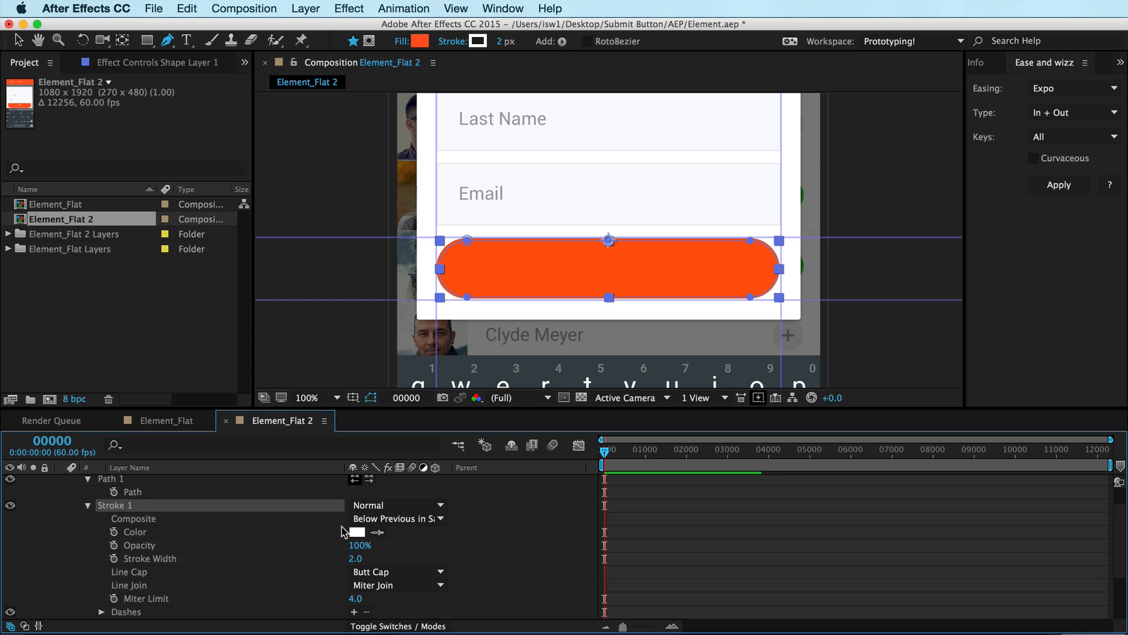
Sample the button's orange colour into Stroke 1's Color and set the Stroke Width to 10
click(378, 533)
click(488, 248)
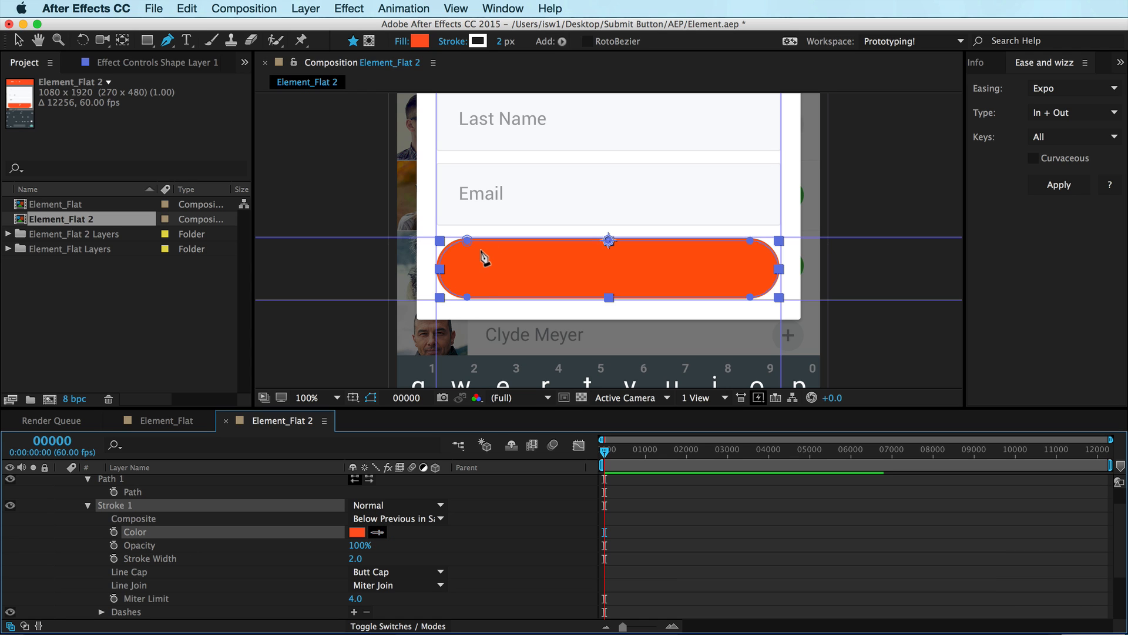
click(87, 506)
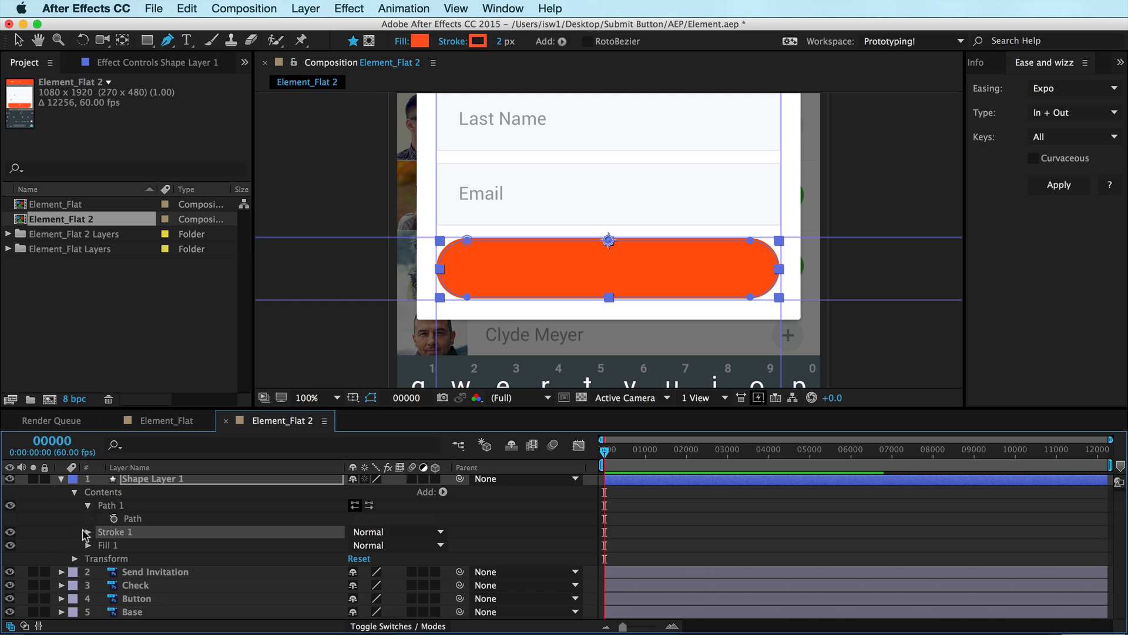
click(87, 533)
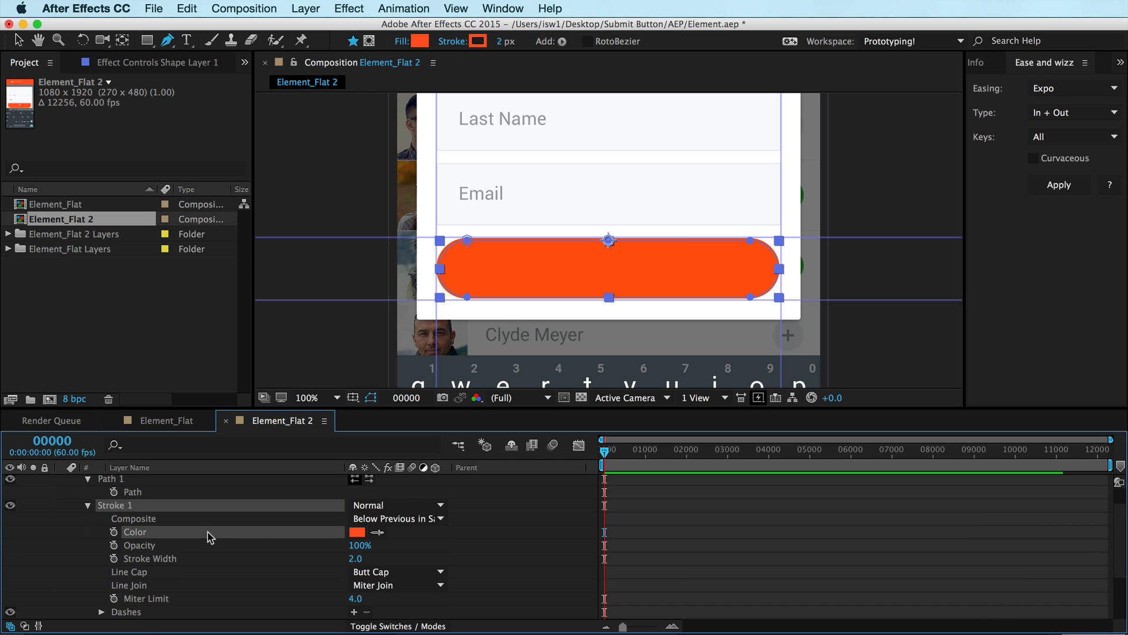
click(354, 558)
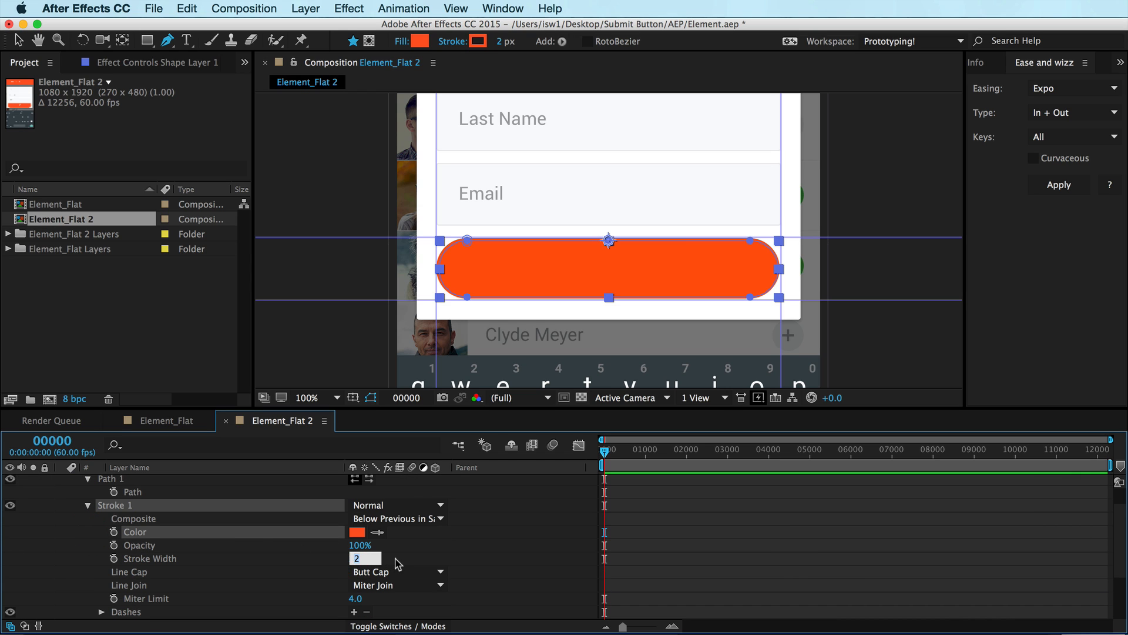
text(10)
key(Return)
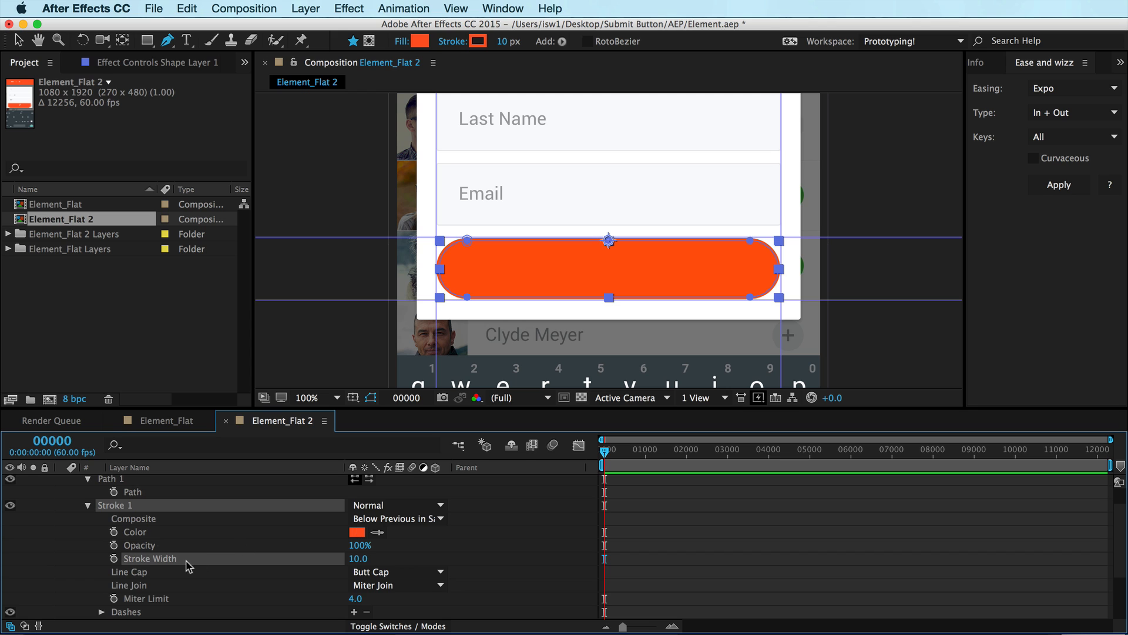
Group Path 1, Stroke 1 and Fill 1 together and rename the group Bottom
scroll(77, 499, up, 2)
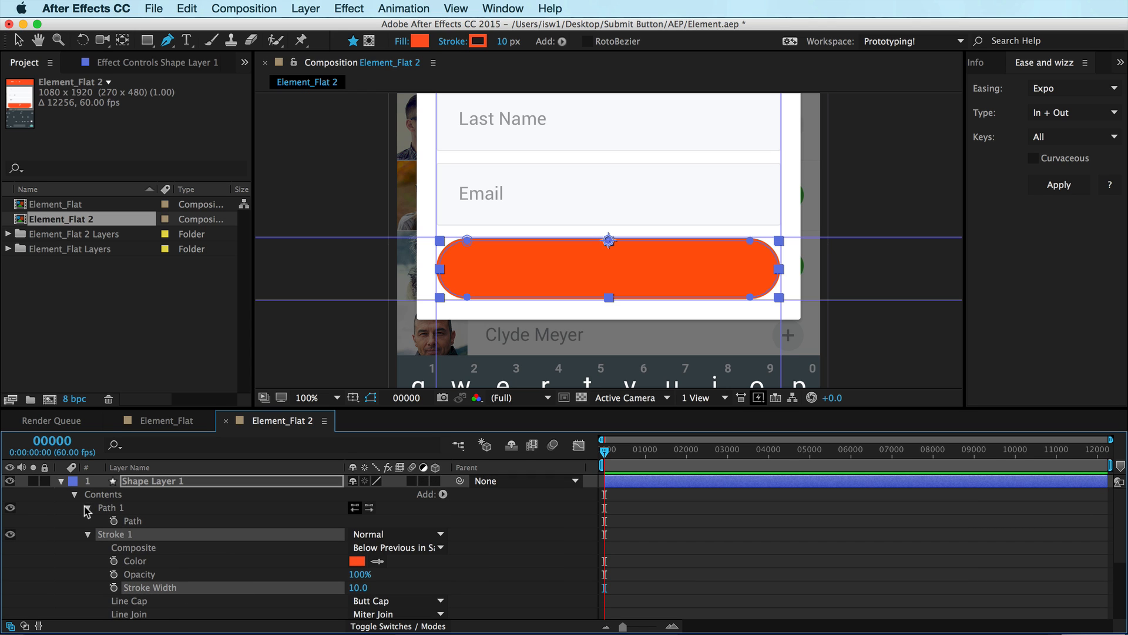
click(87, 507)
click(88, 521)
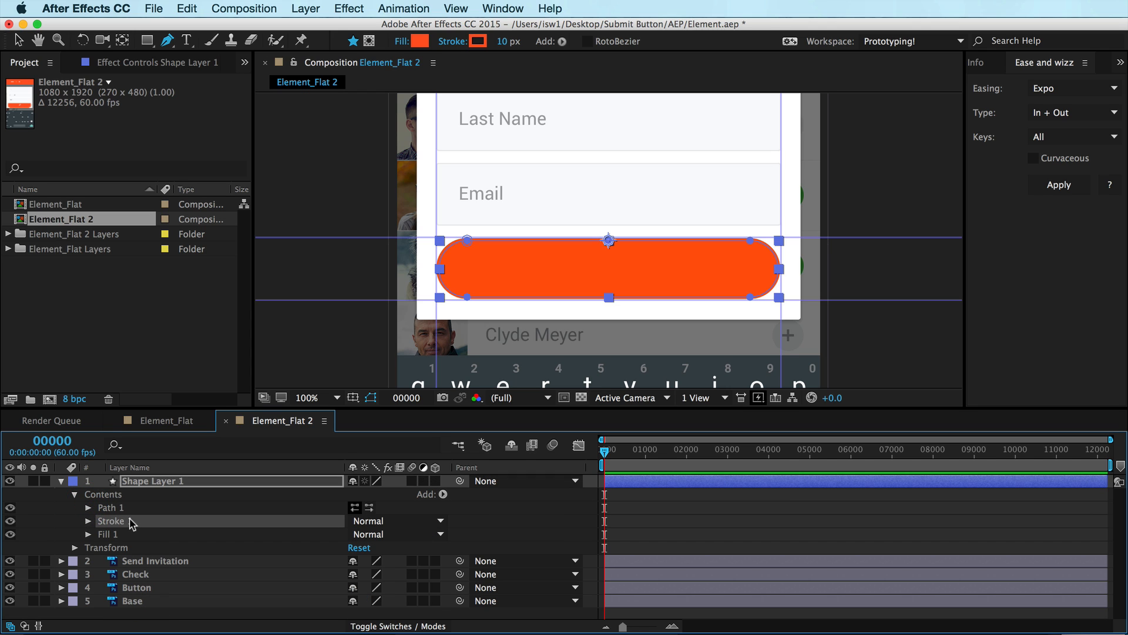
click(117, 508)
click(118, 522)
click(117, 535)
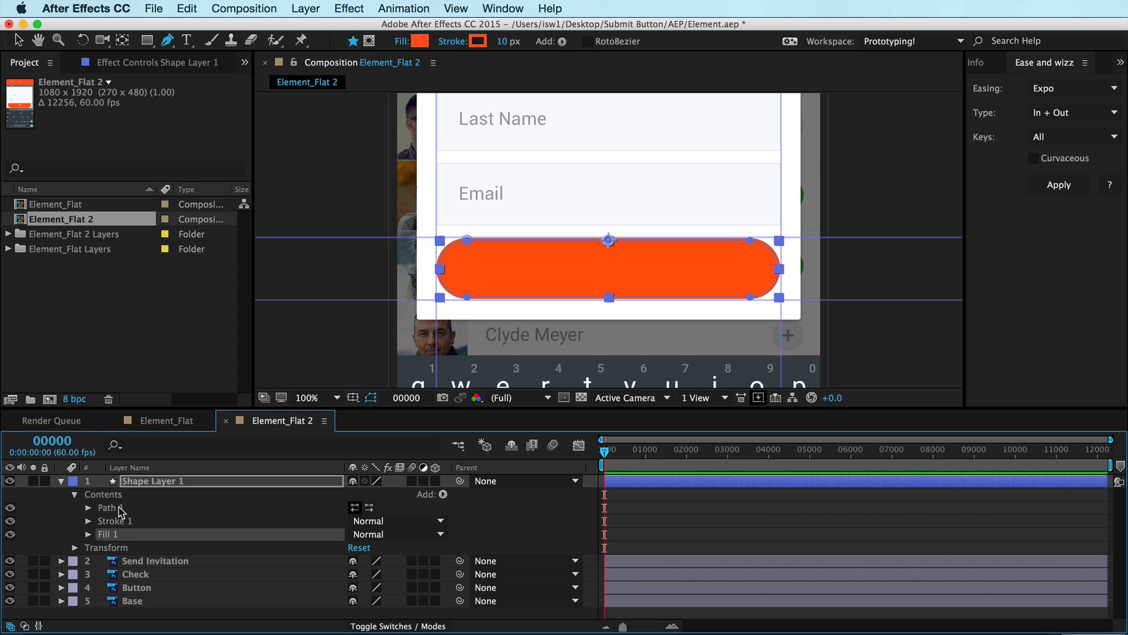
click(117, 508)
shift+click(117, 534)
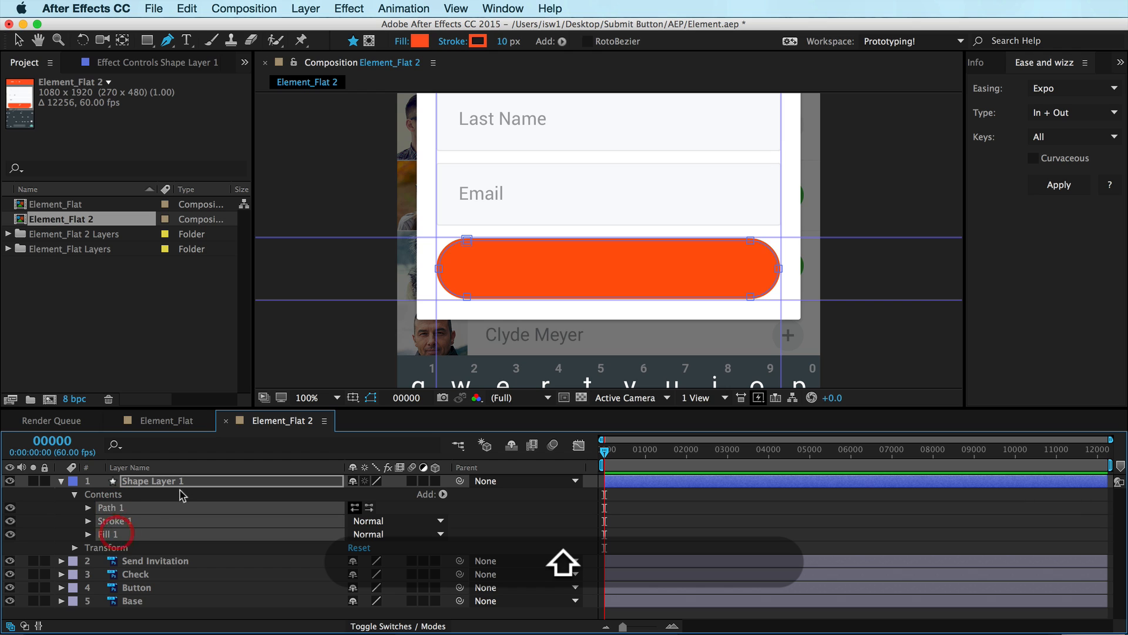
key(super+g)
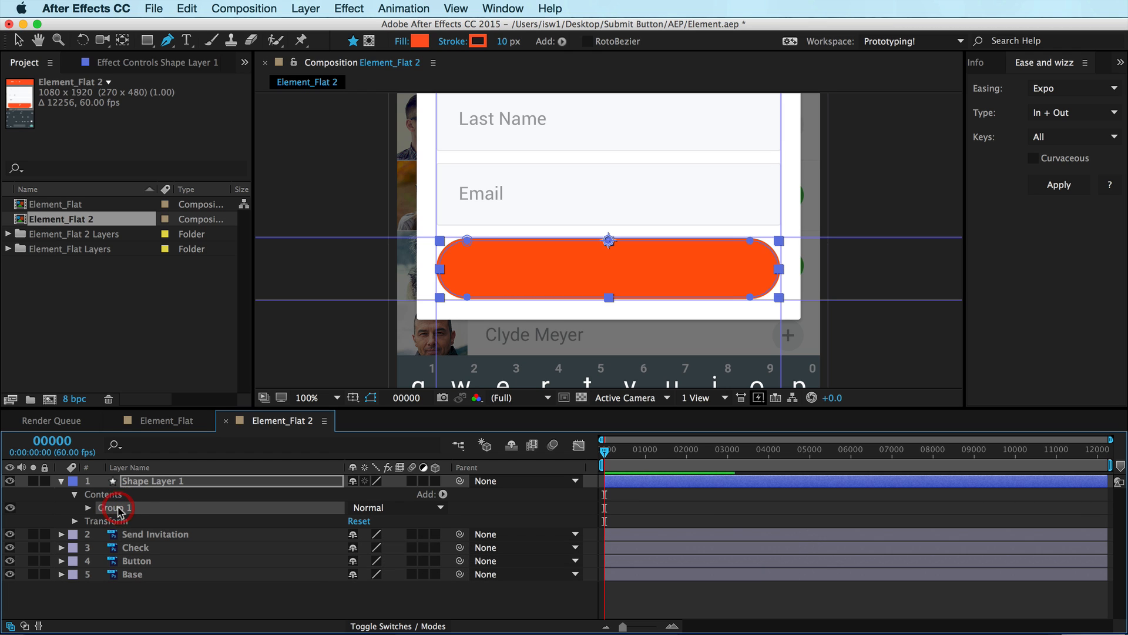
key(Return)
text(Bottom)
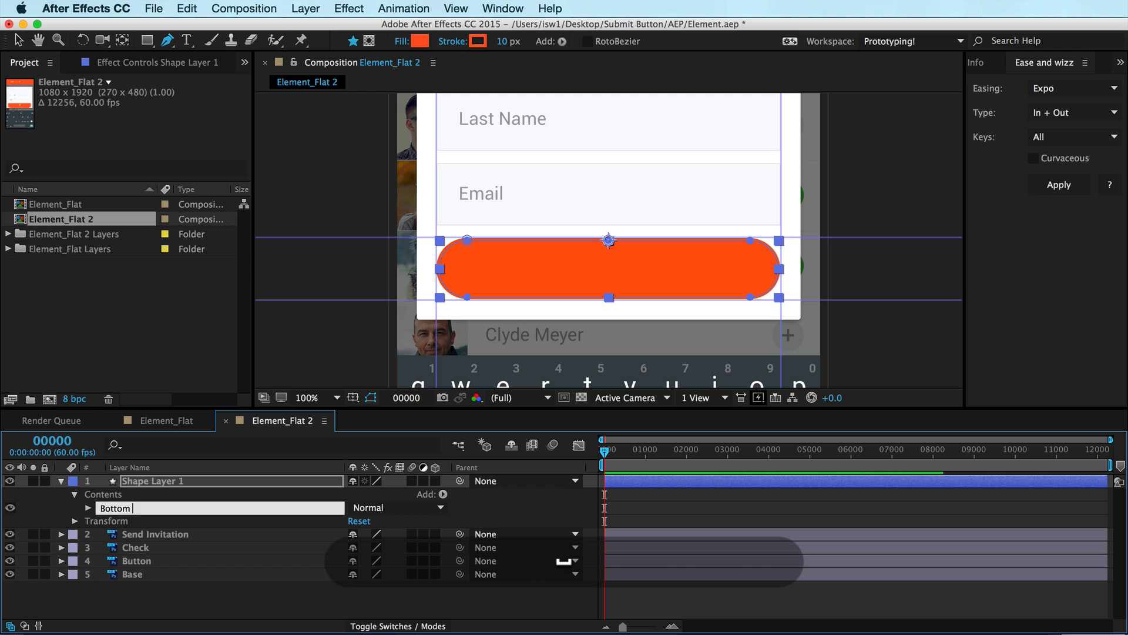
key(Return)
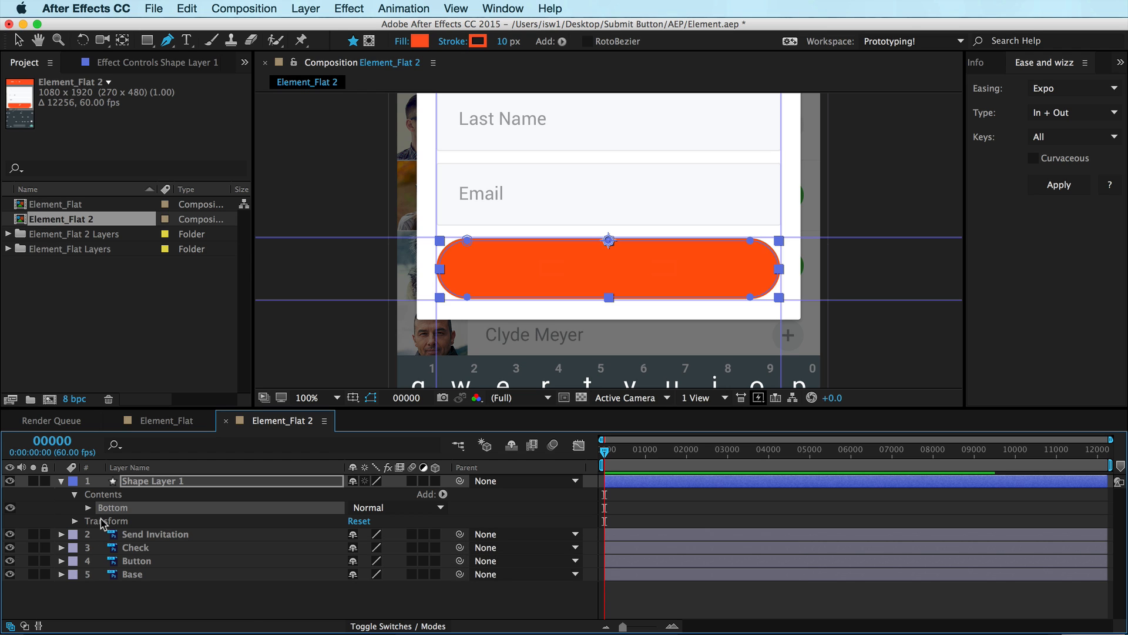
Duplicate the Bottom group and rename the copy Top
key(super+d)
click(117, 509)
key(Return)
text(Top)
key(Return)
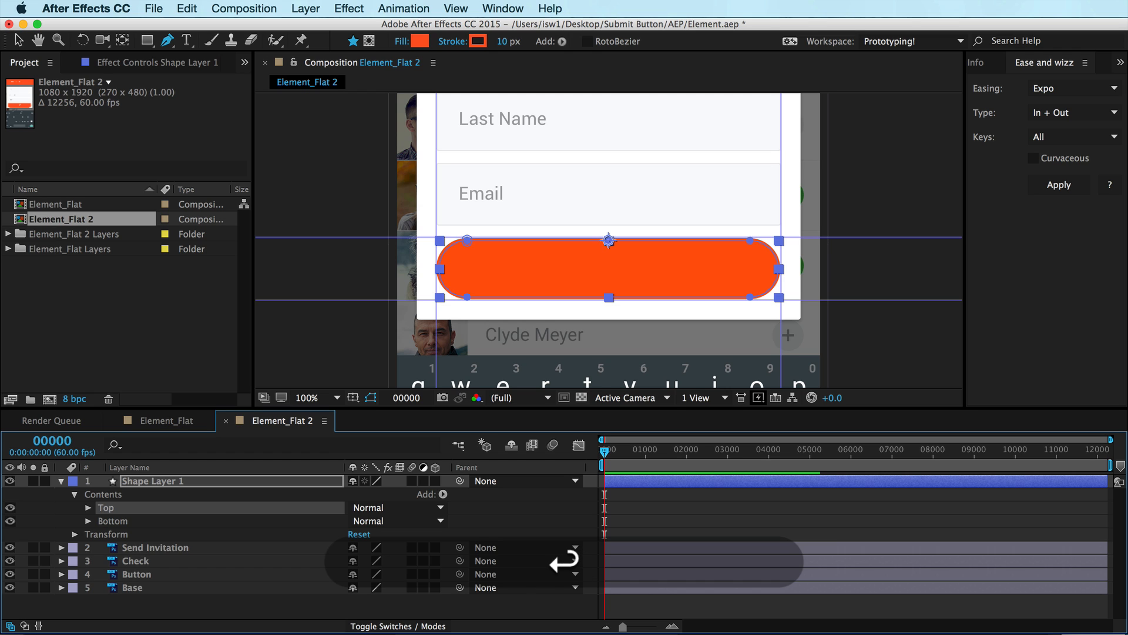
Delete the Fill from the Top group
click(88, 507)
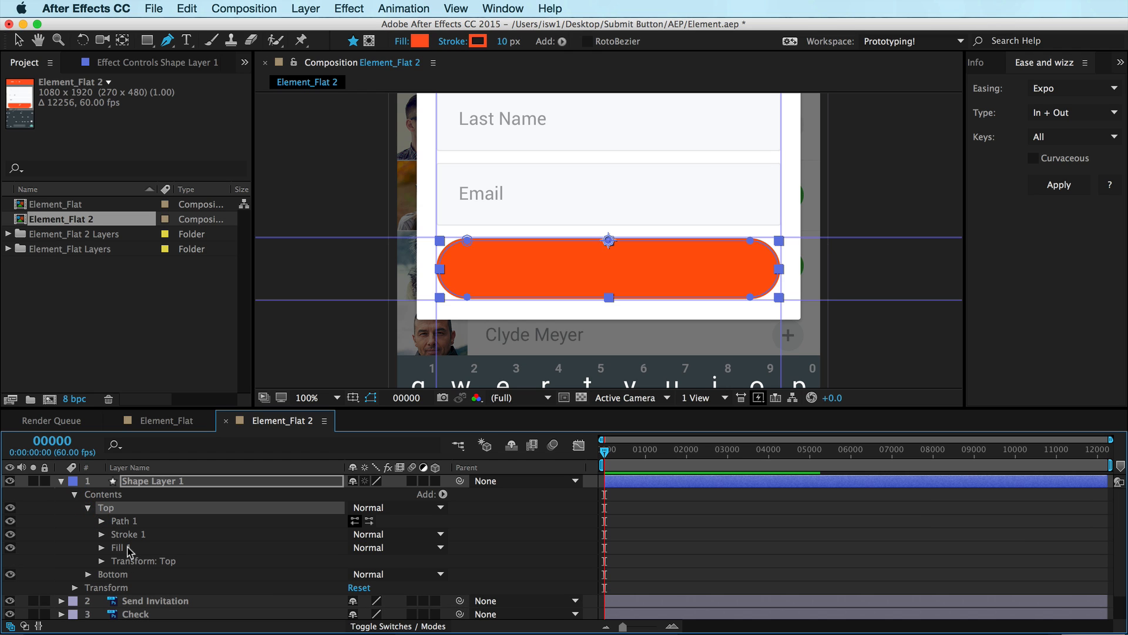
click(122, 549)
key(BackSpace)
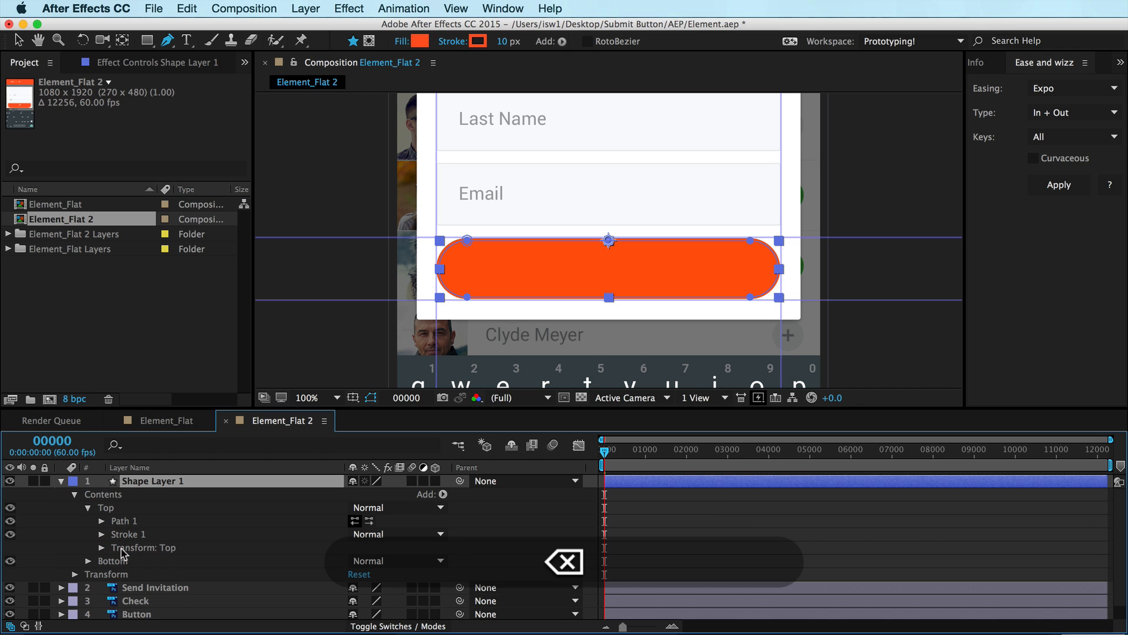
Add Trim Paths to the contents and move it into the Top group above Stroke 1
click(444, 495)
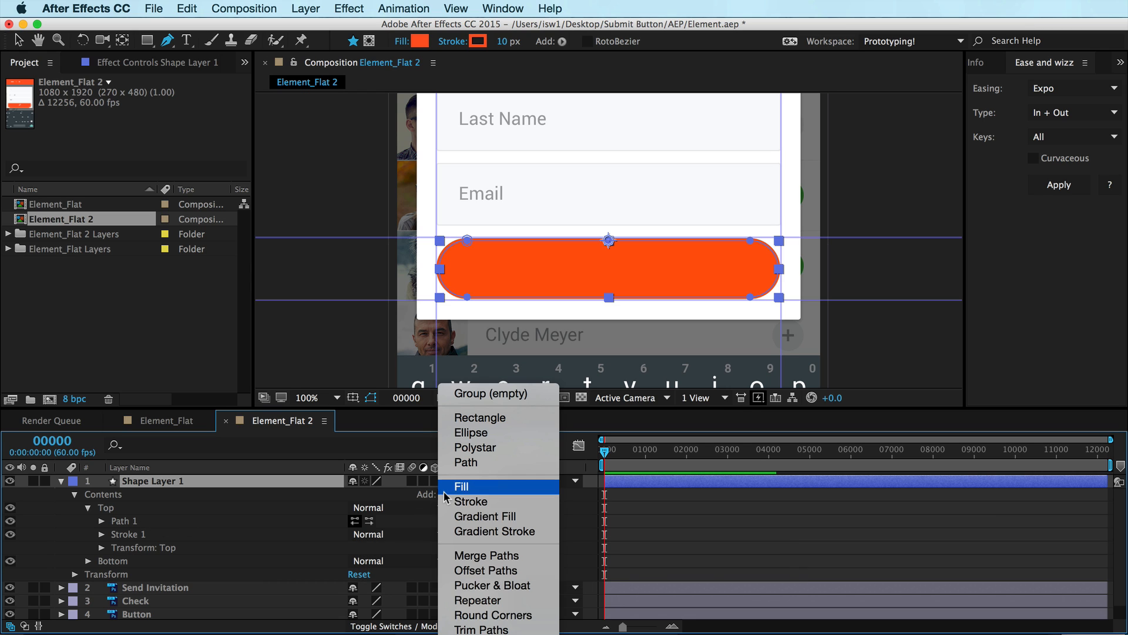
click(474, 629)
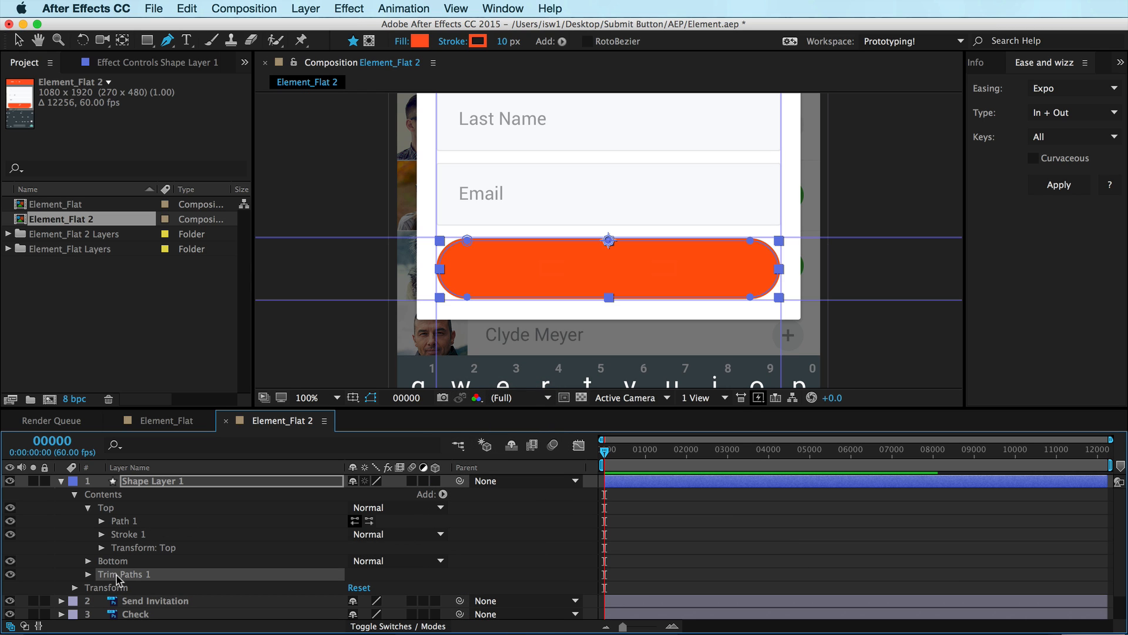
drag(119, 575, 133, 529)
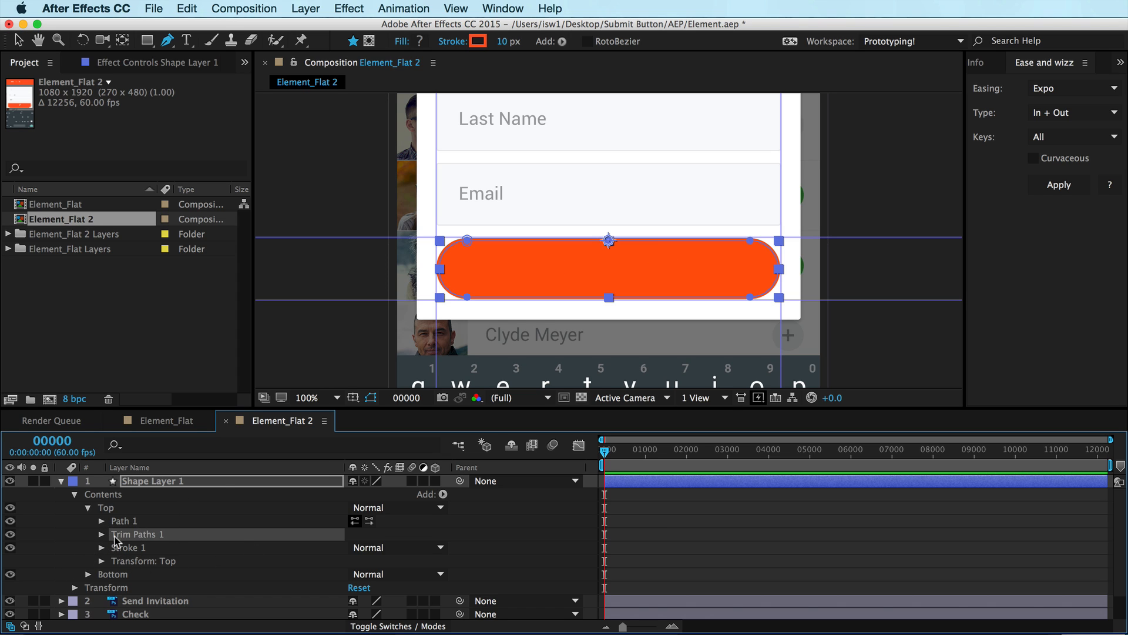
Hide the Bottom group and the Button layer to see only the Top stroke
click(10, 574)
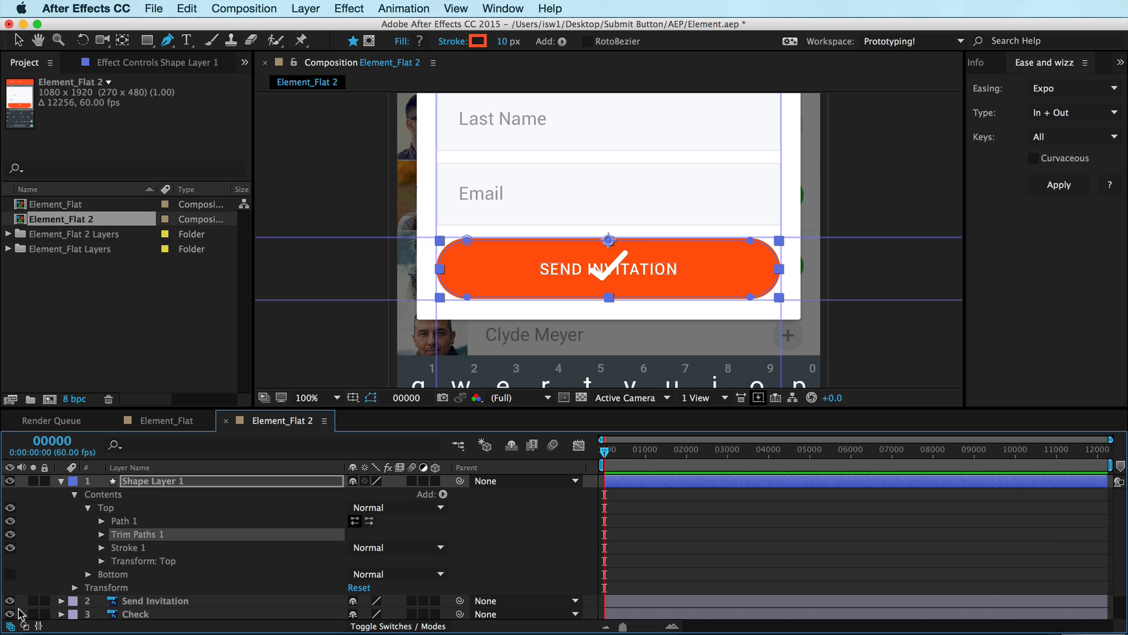
scroll(65, 584, down, 2)
click(10, 600)
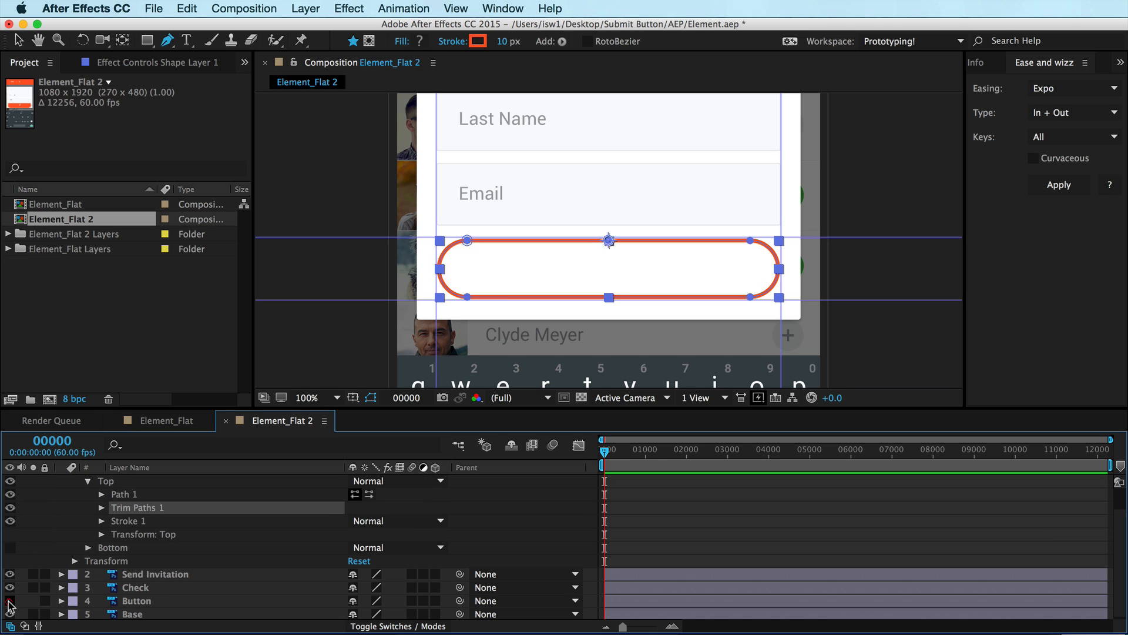
scroll(258, 563, up, 2)
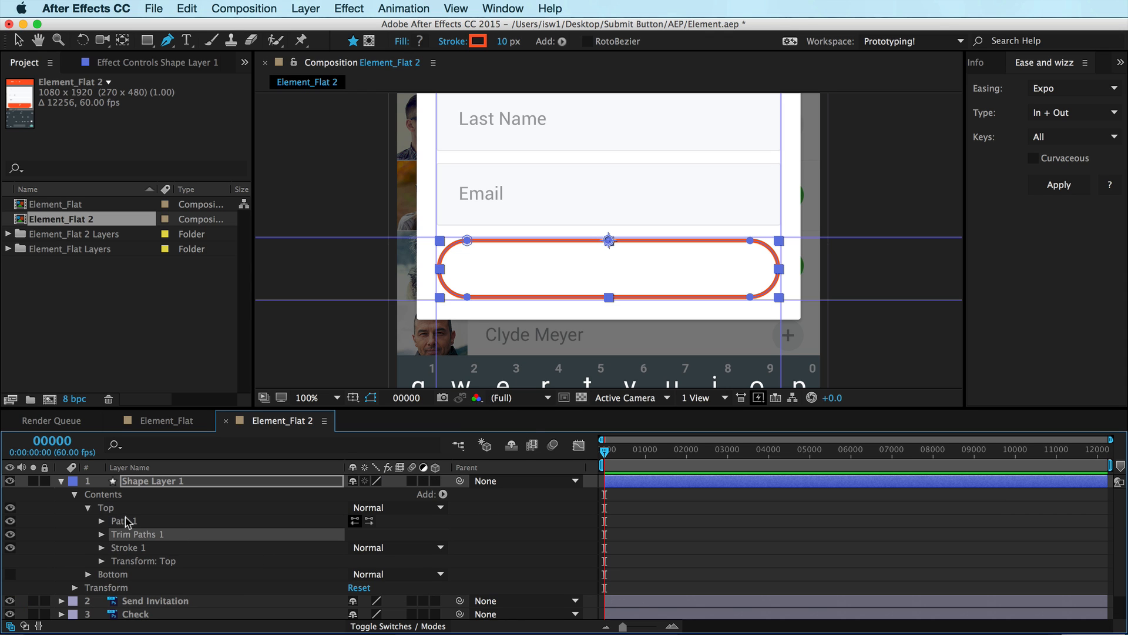
Set Trim Paths 1's End to 86% in the Top group
click(125, 520)
click(135, 535)
click(135, 547)
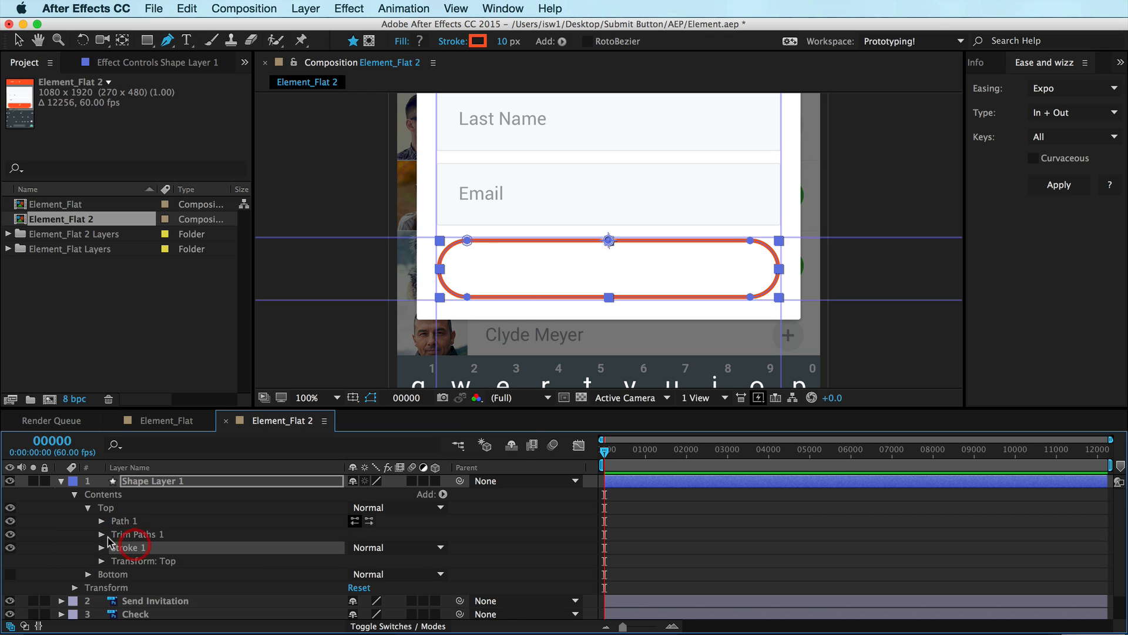
click(101, 535)
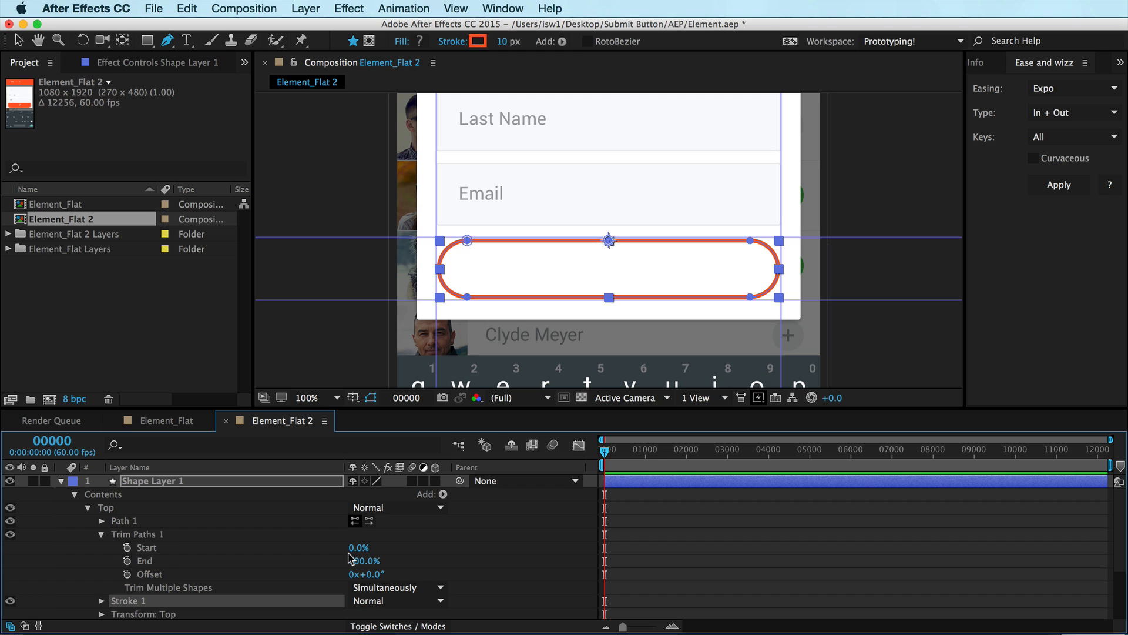
mouse_move(361, 559)
mouse_down()
mouse_move(283, 533)
mouse_move(367, 535)
mouse_move(328, 538)
mouse_move(358, 528)
mouse_up()
scroll(81, 569, down, 4)
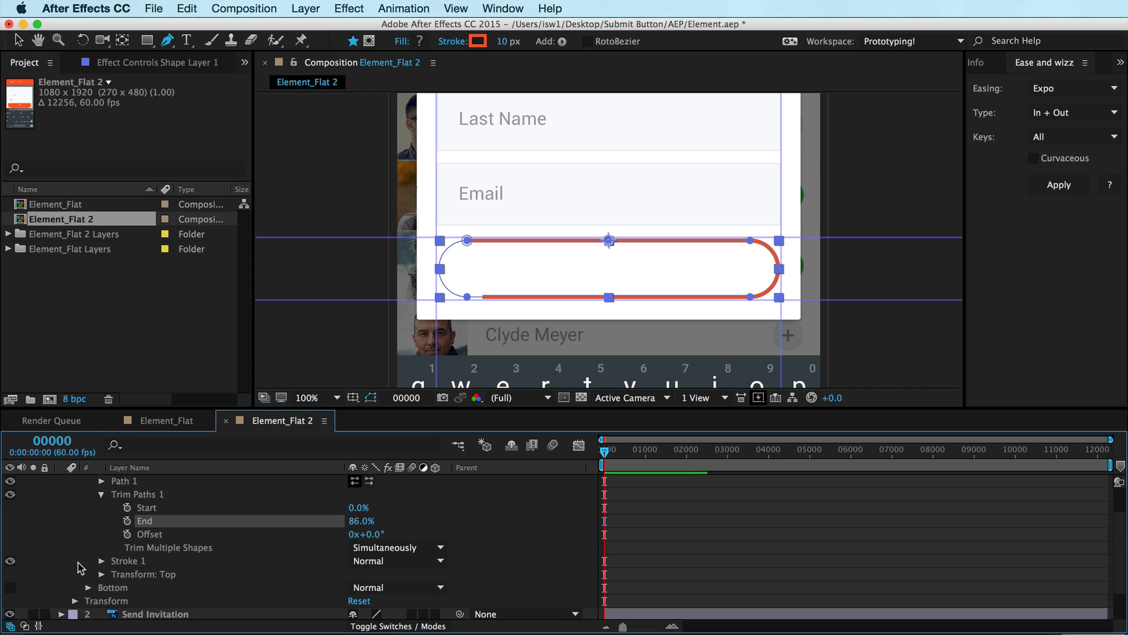
Show the Bottom group again, toggle its Fill 1 off and on to compare, and collapse the Top group
click(11, 546)
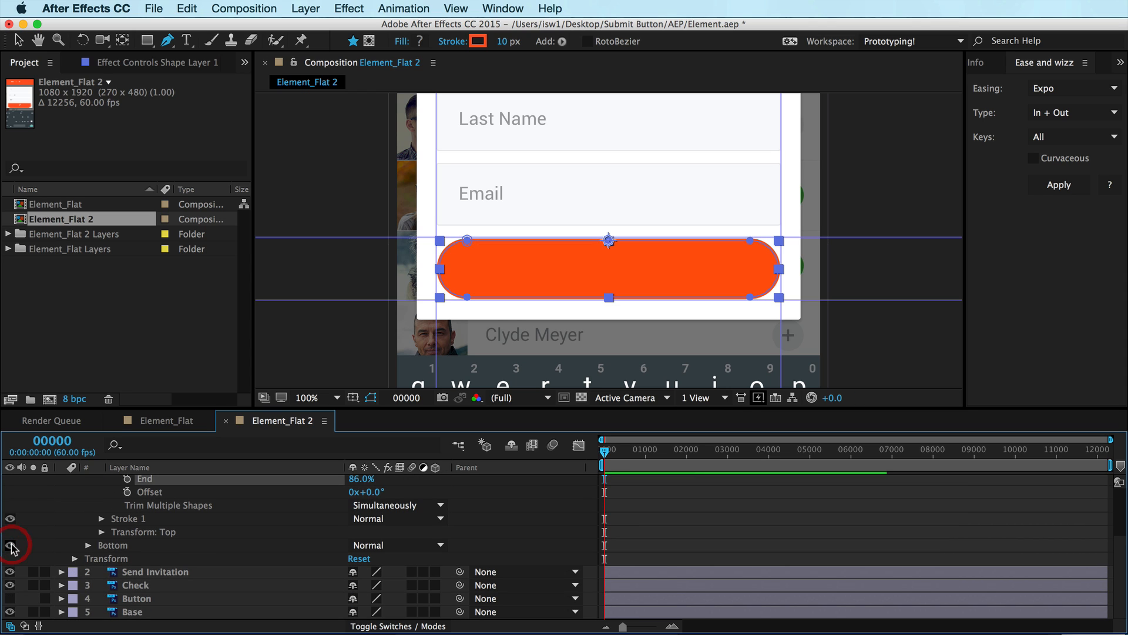
click(88, 546)
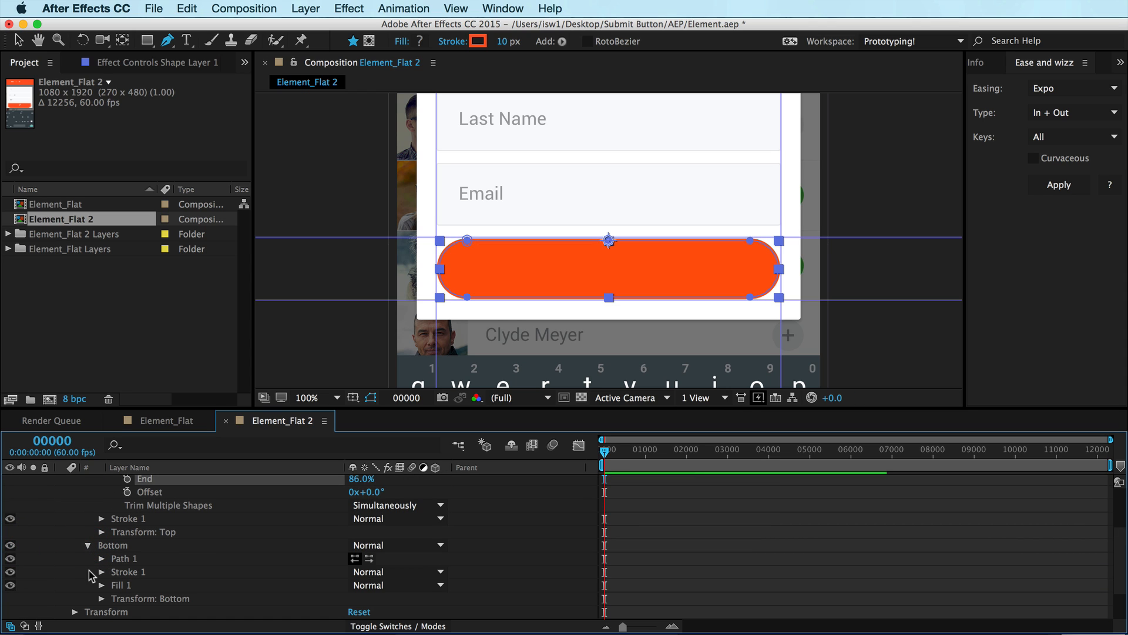
scroll(75, 552, up, 3)
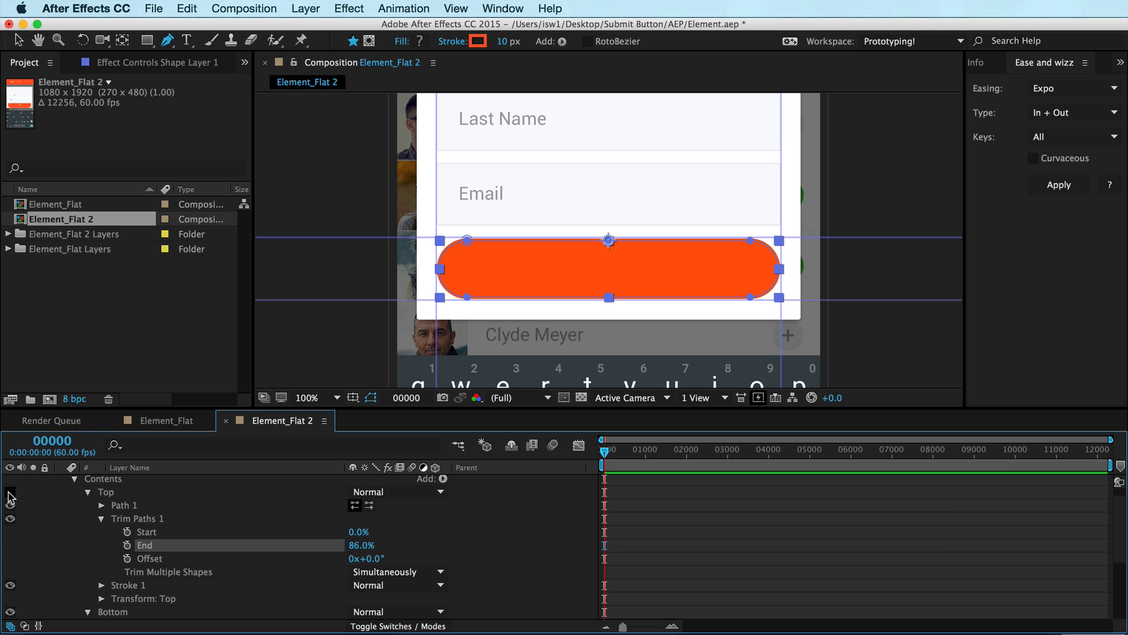
scroll(90, 565, down, 3)
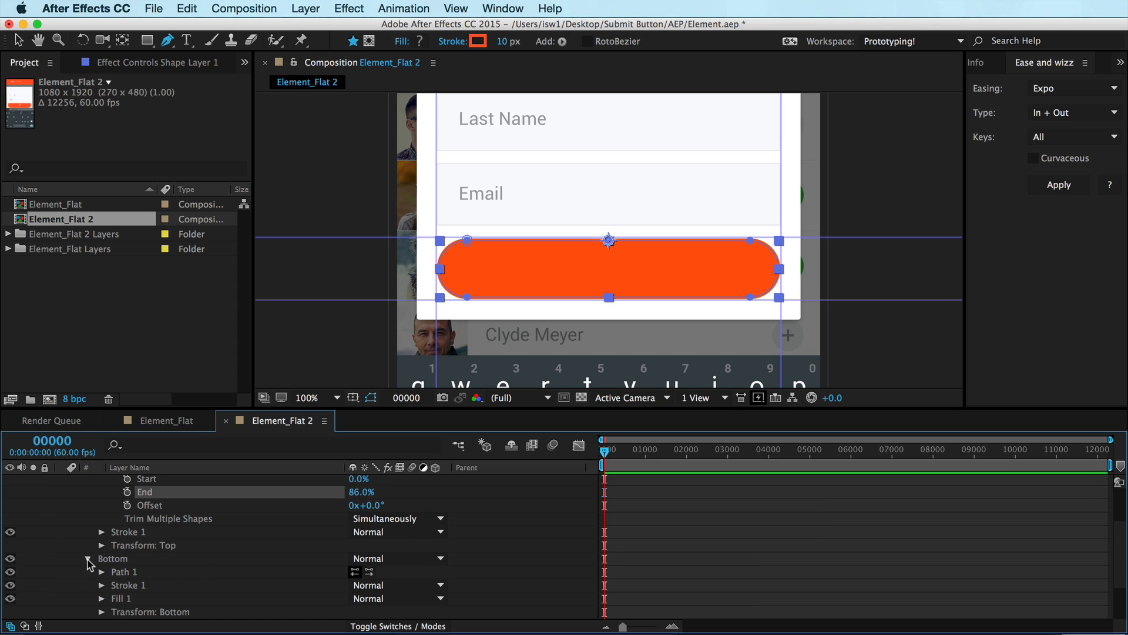
click(10, 598)
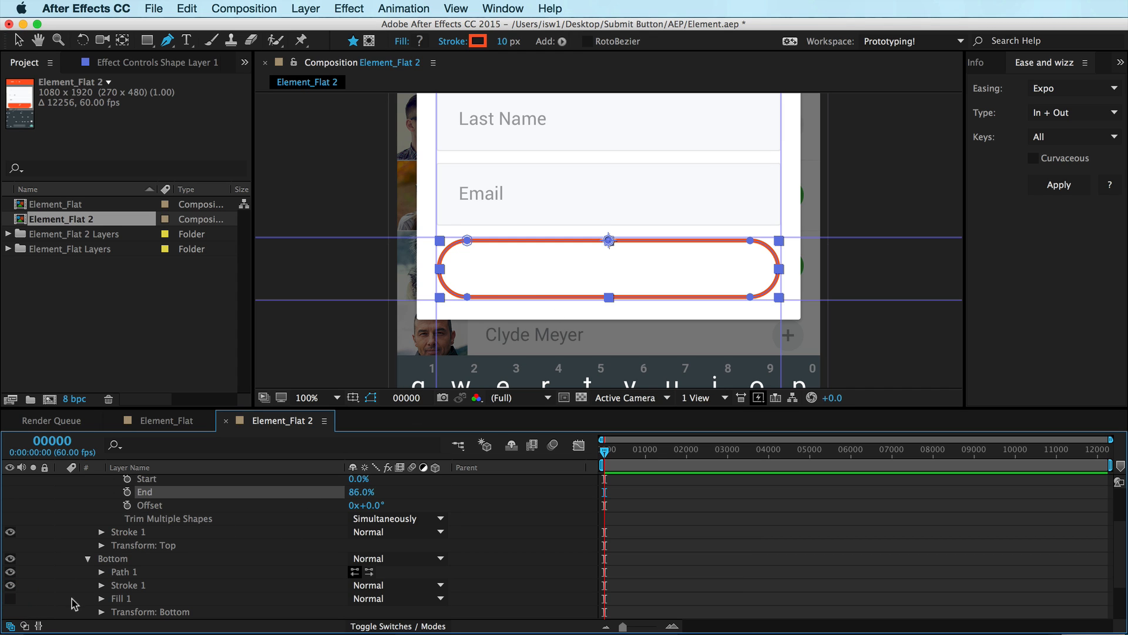
click(10, 598)
scroll(223, 529, up, 3)
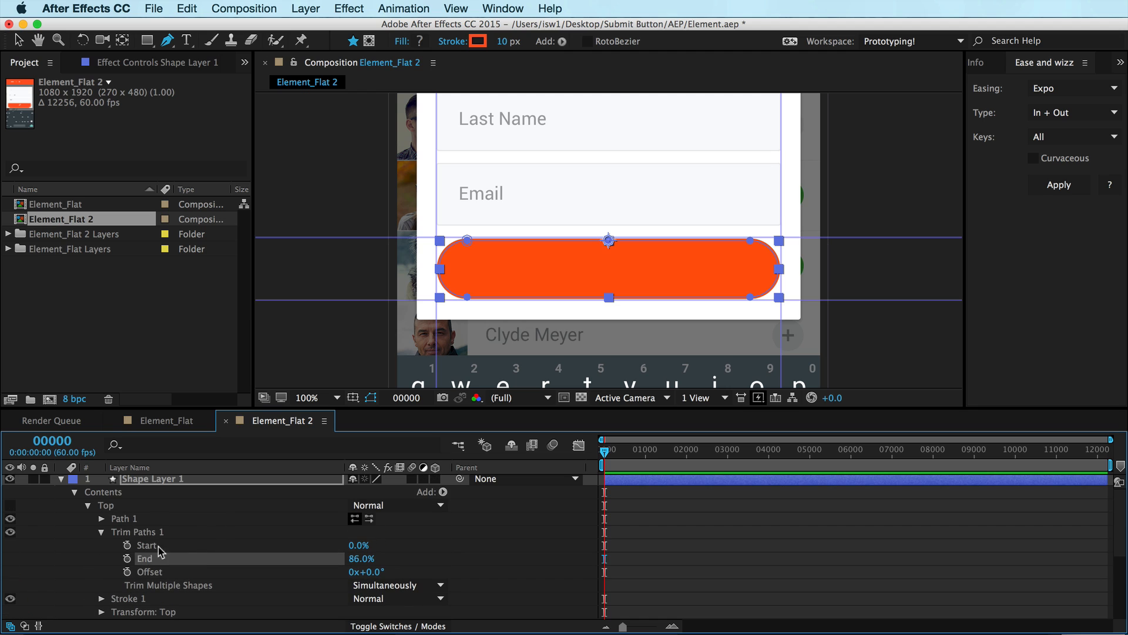
click(103, 532)
click(87, 506)
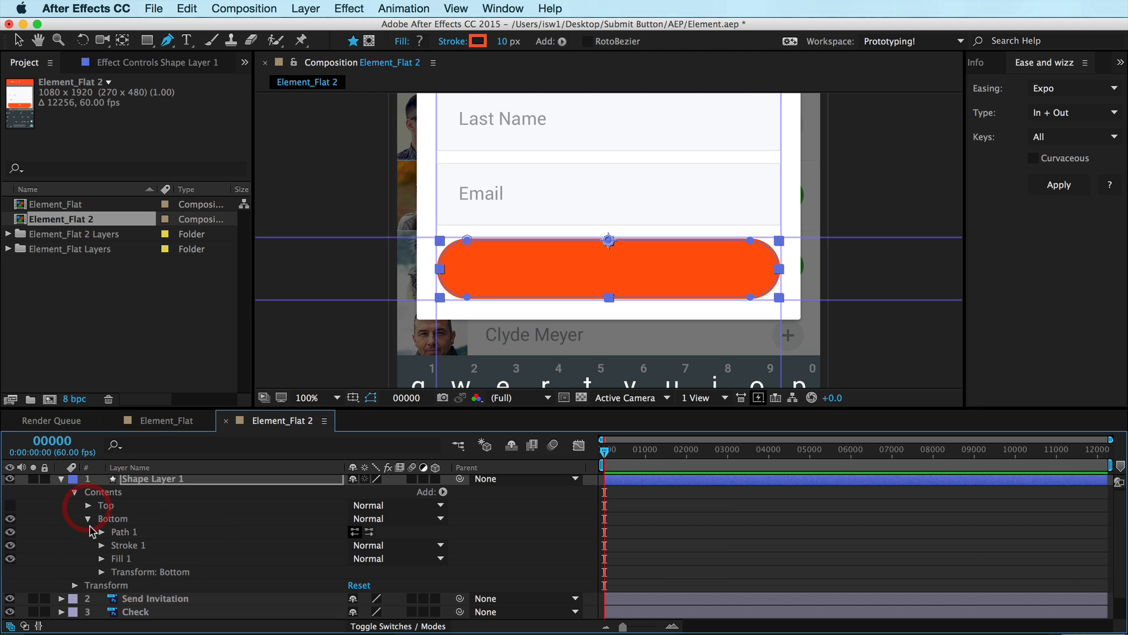
click(88, 518)
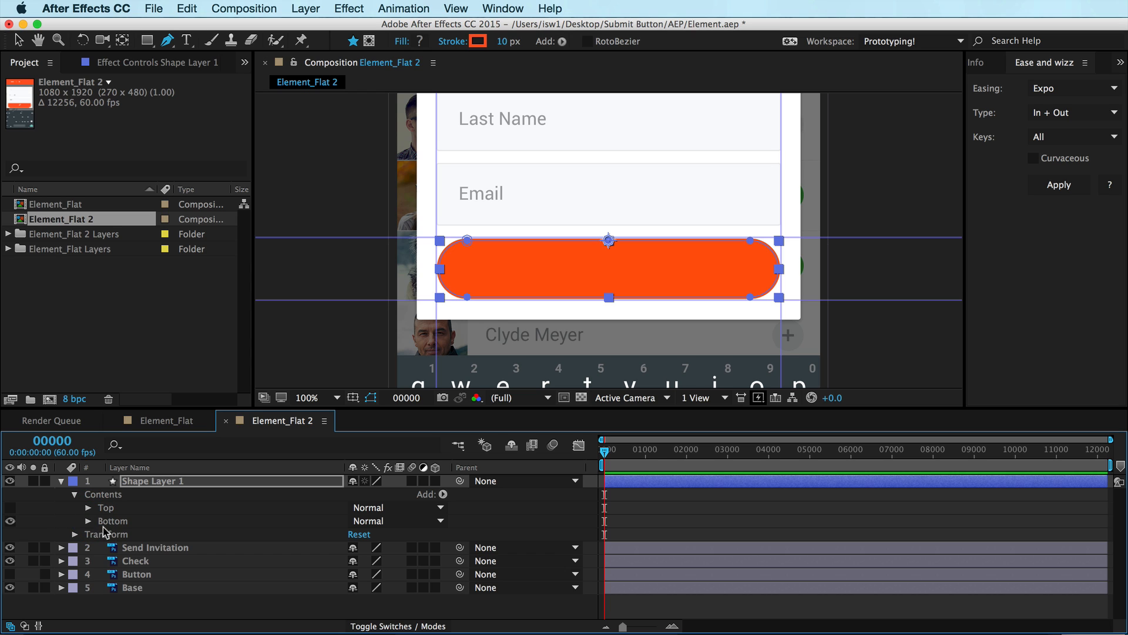
click(89, 521)
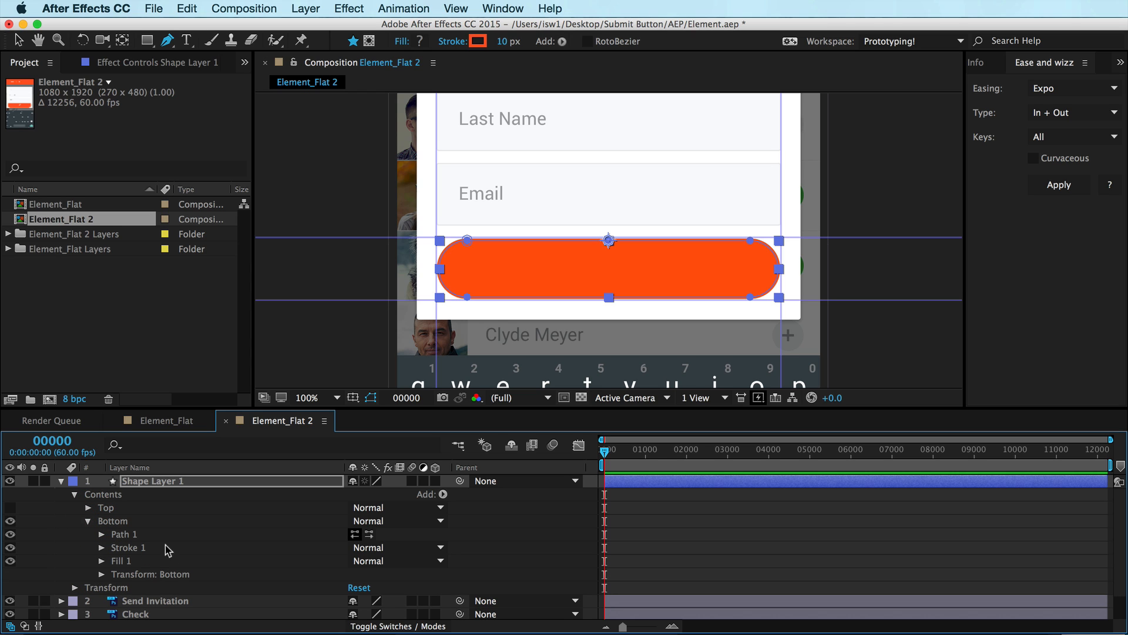
click(56, 317)
key(super+i)
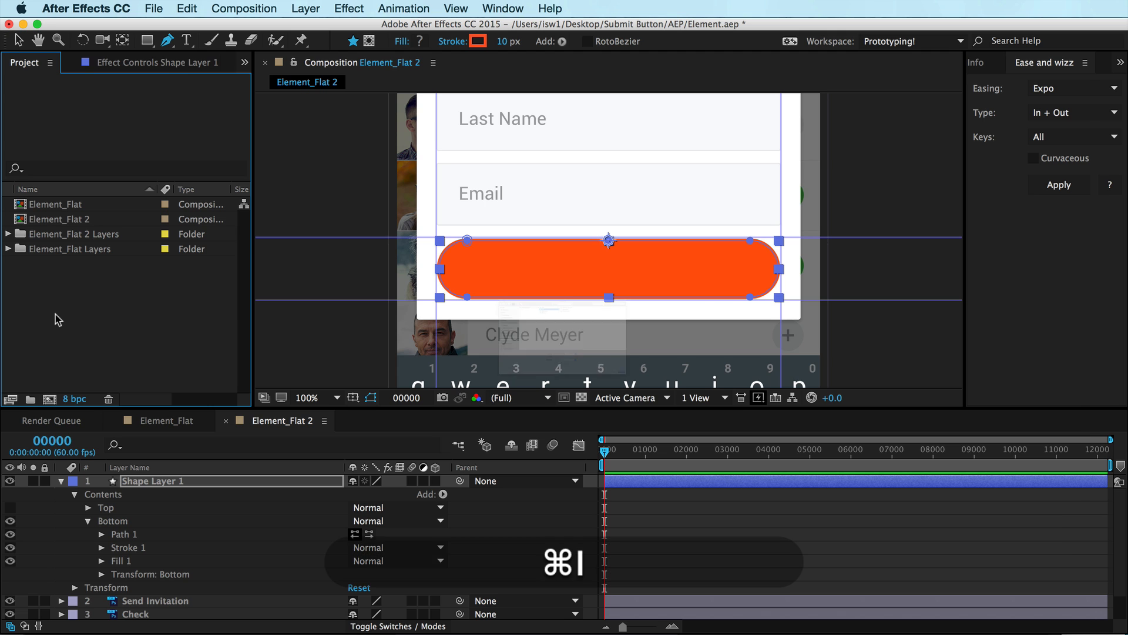
key(super+Escape)
Switch to Chrome and save the Dribbble Submit Button GIF to the desktop as submit_button.gif
key(super+Tab)
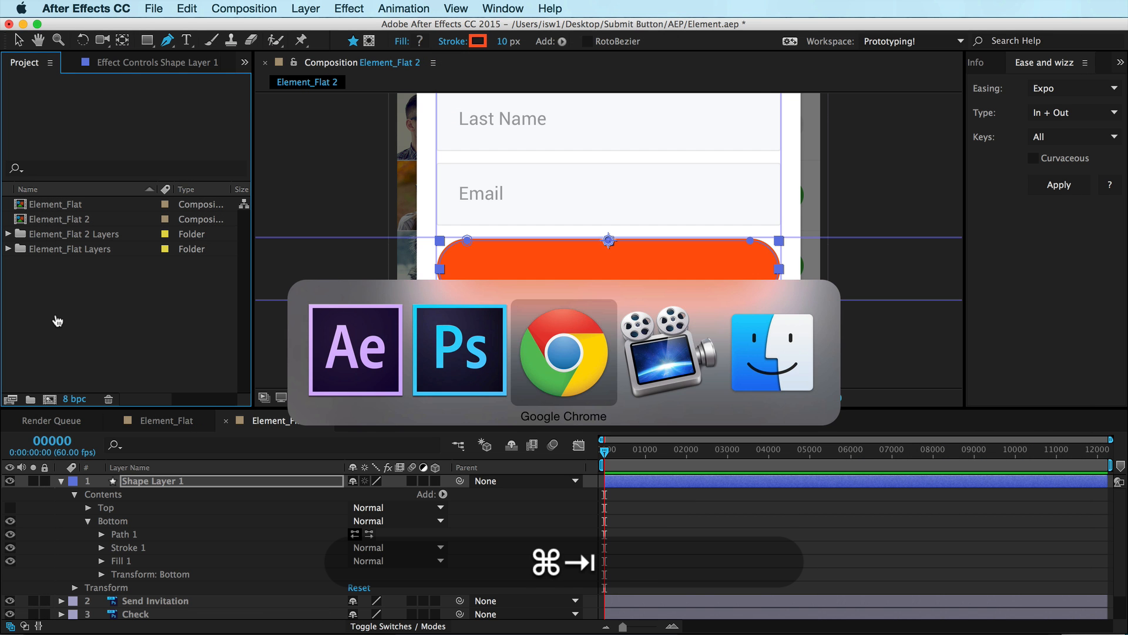
key(super+Tab)
key(super+alt+h)
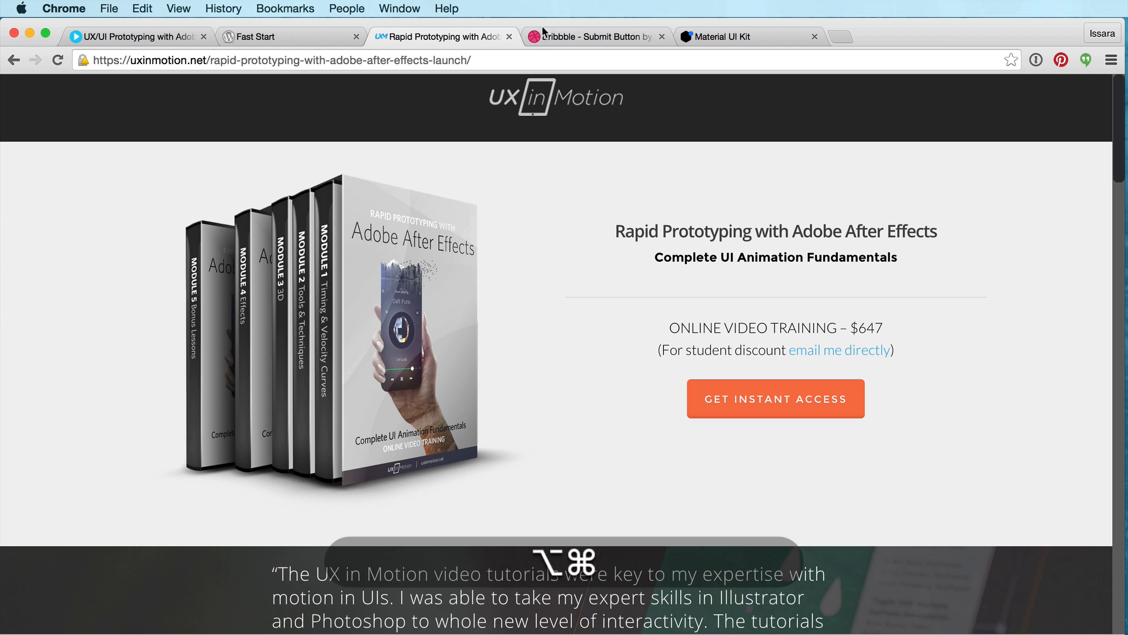
click(548, 42)
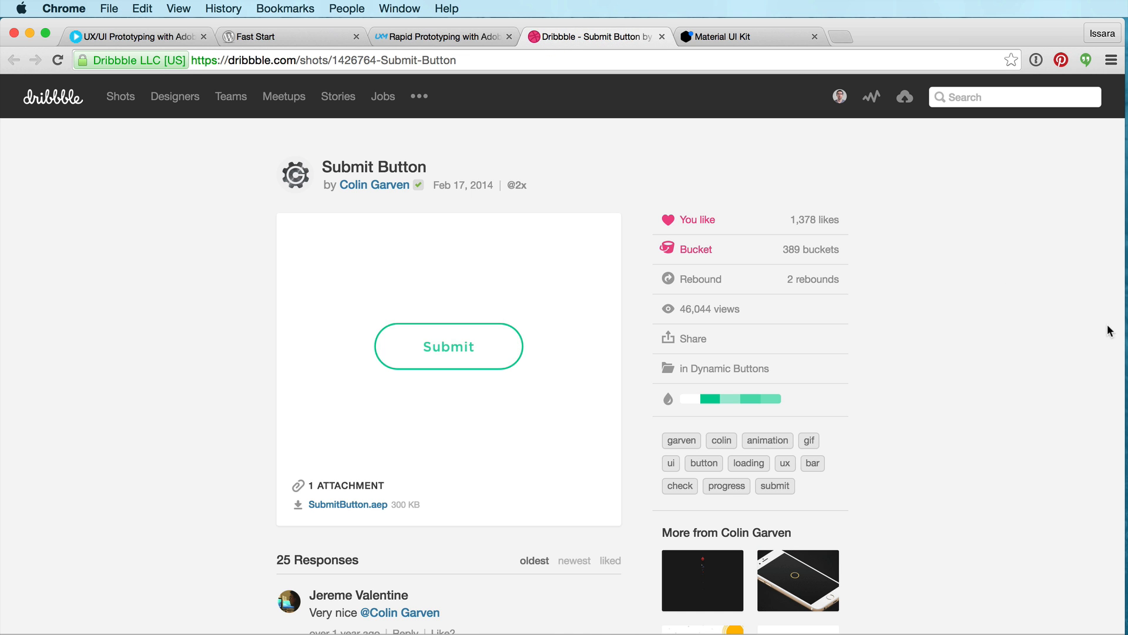
drag(1124, 332, 842, 319)
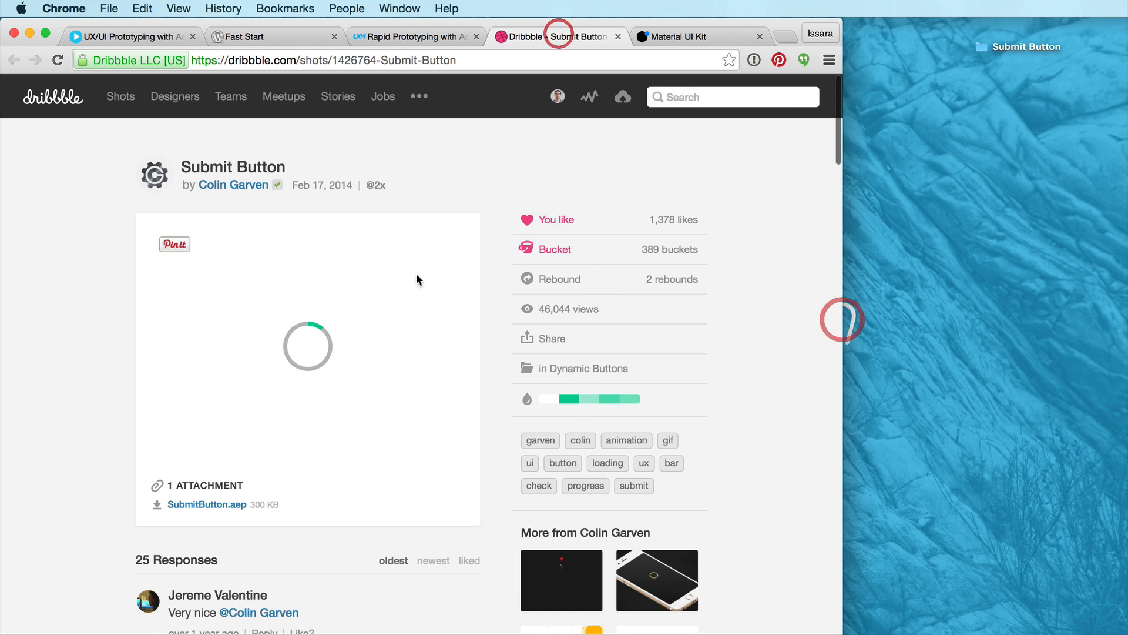
drag(431, 295, 1001, 147)
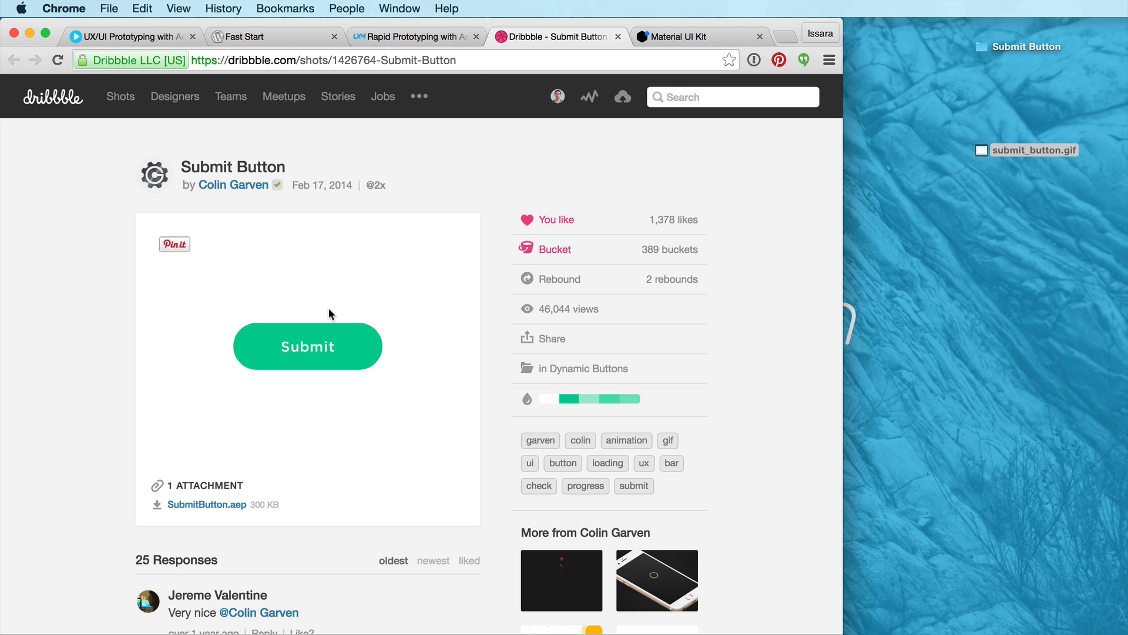
drag(981, 154, 982, 86)
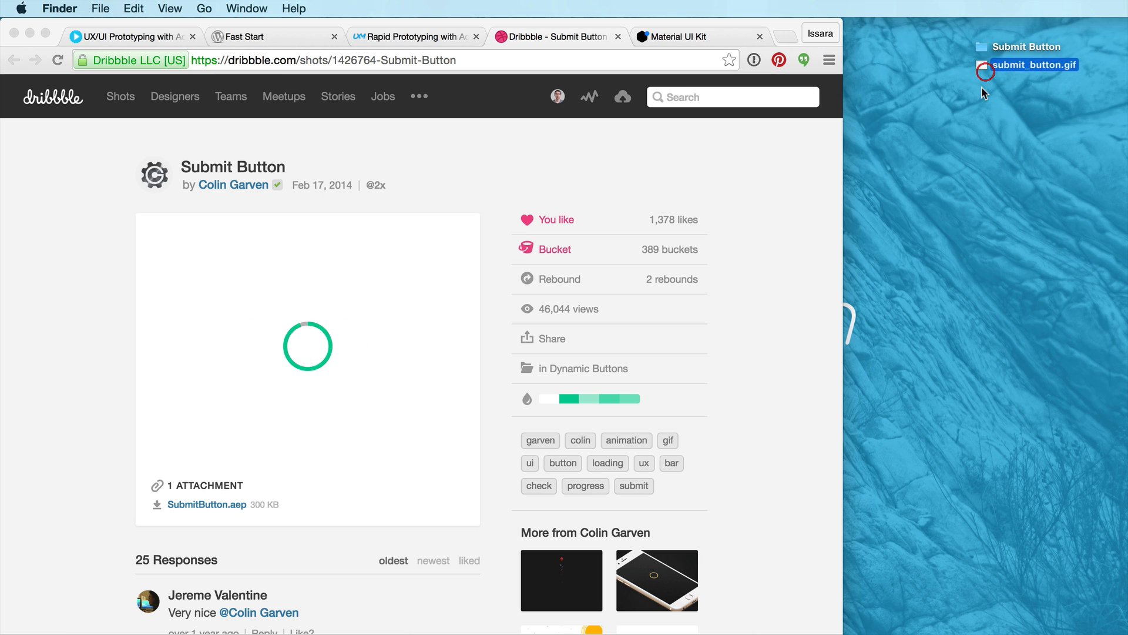
Return to After Effects and import submit_button.gif into the project
key(super+Tab)
key(super+Tab)
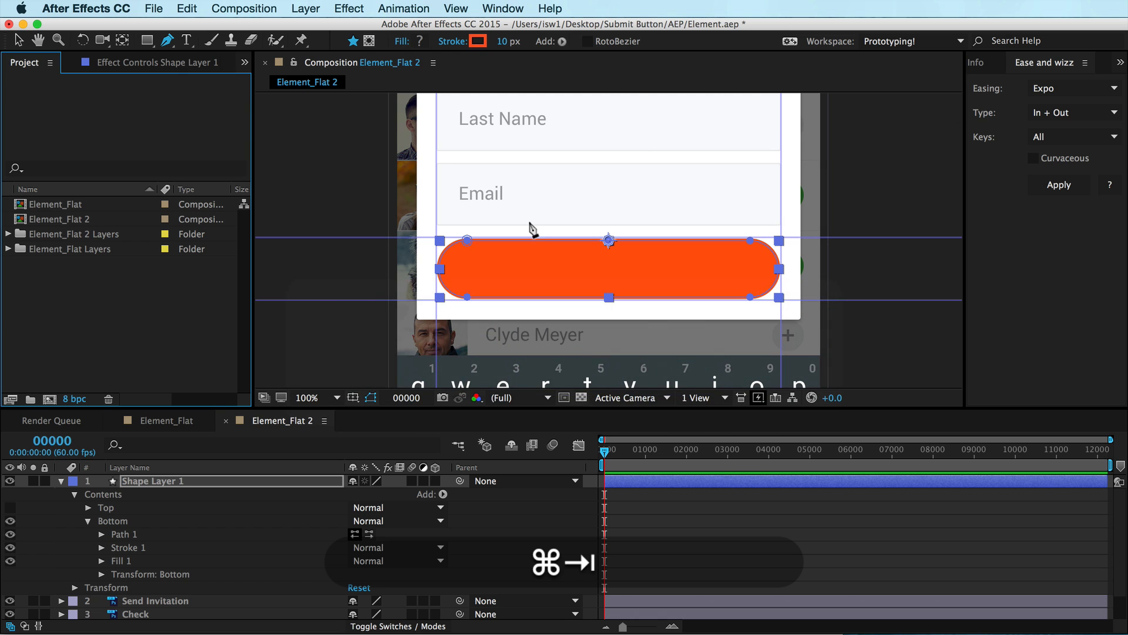
key(super+i)
key(super+d)
key(Down)
key(Return)
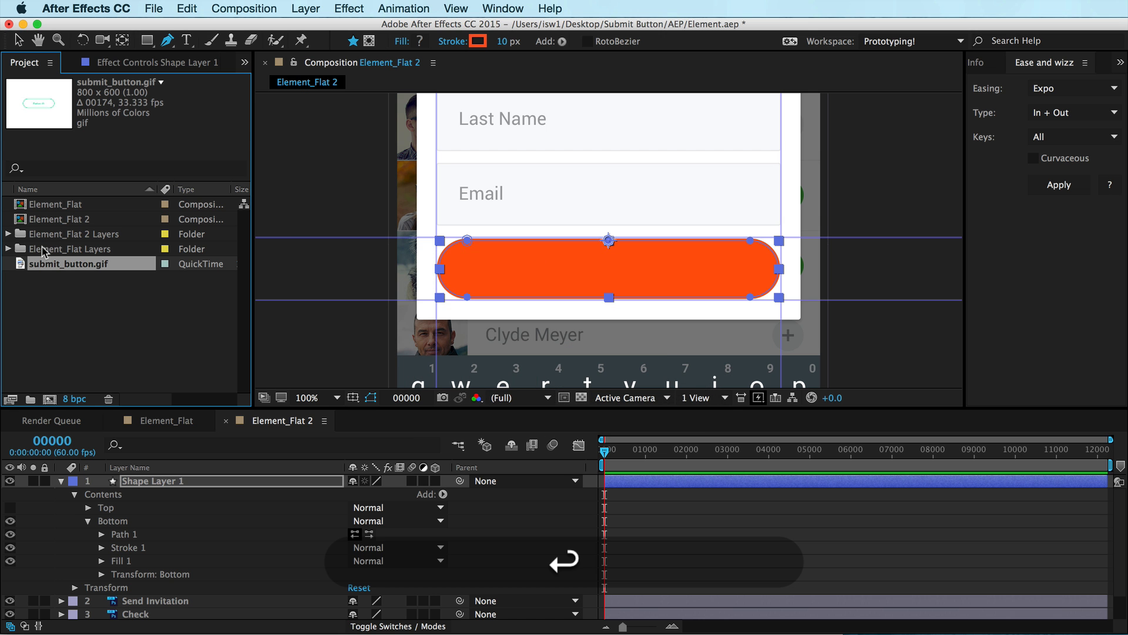
Create a composition from submit_button.gif and scrub through its animation for reference
drag(22, 270, 49, 398)
mouse_move(649, 451)
mouse_down()
mouse_move(742, 462)
mouse_move(613, 434)
mouse_move(660, 433)
mouse_move(672, 437)
mouse_move(609, 436)
mouse_move(677, 446)
mouse_move(628, 449)
mouse_up()
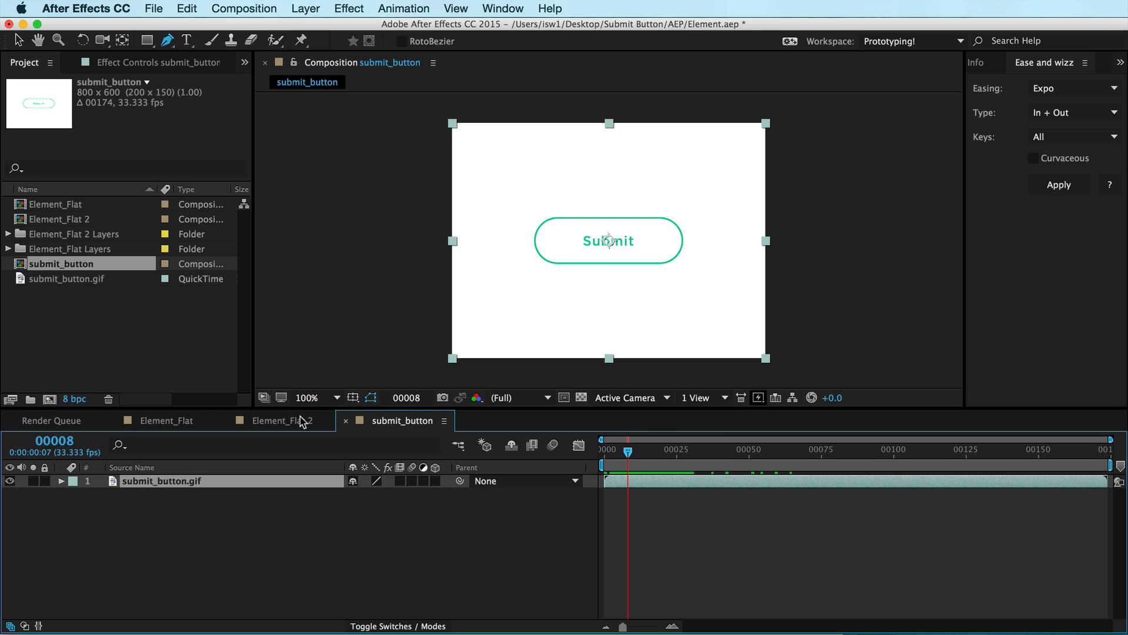
In Element_Flat 2, hide the Bottom group and set the Top group's Stroke 1 Line Cap to Round Cap
click(263, 423)
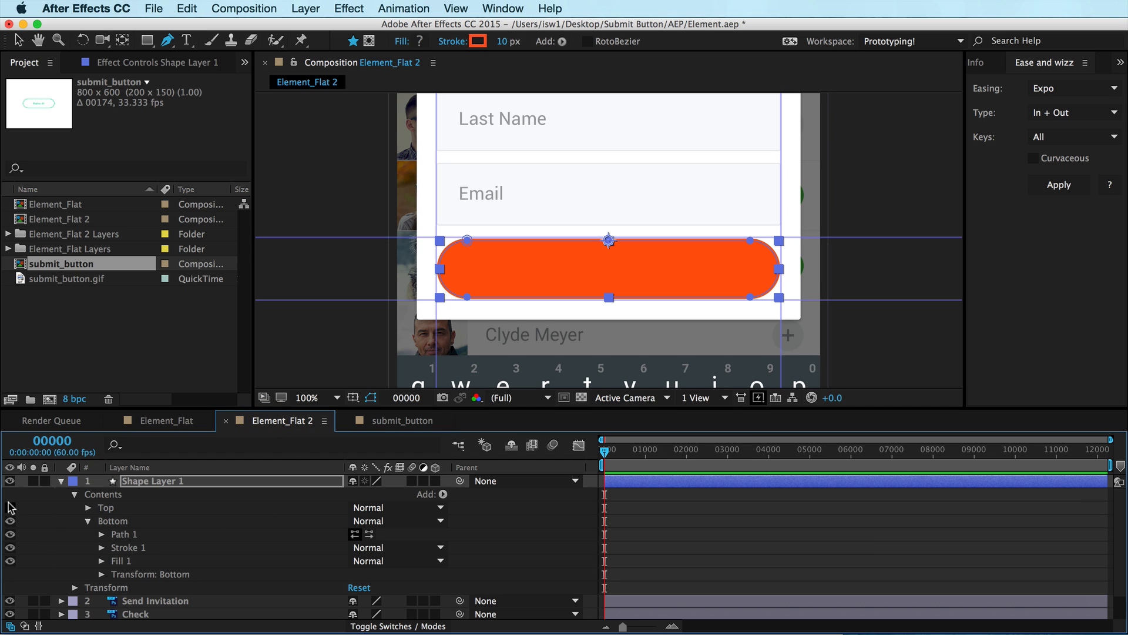
click(10, 521)
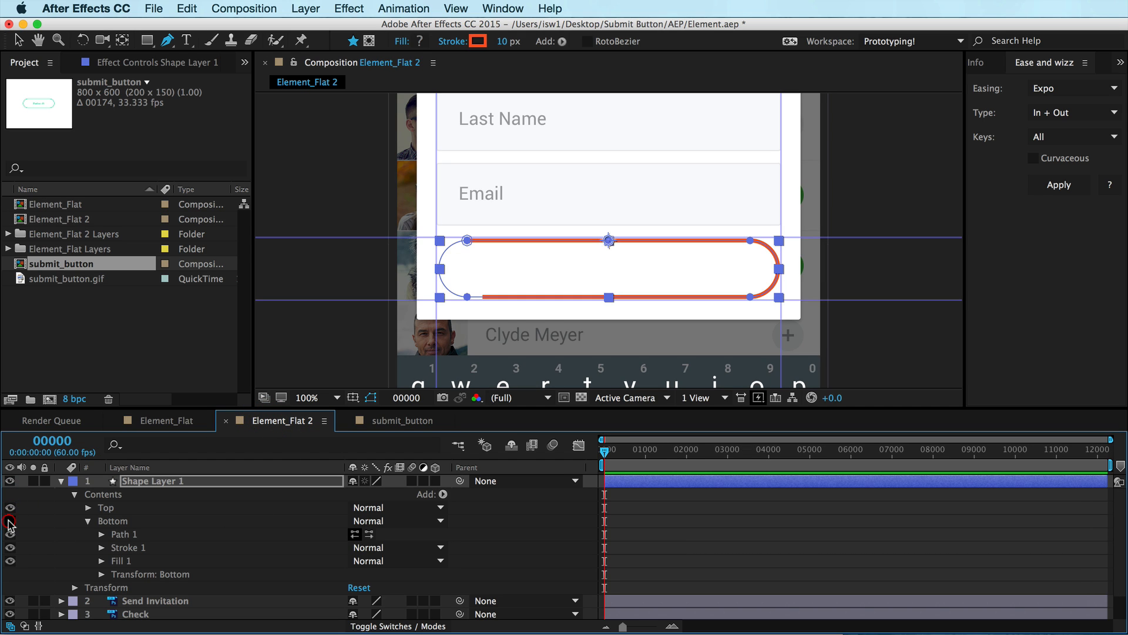
click(88, 507)
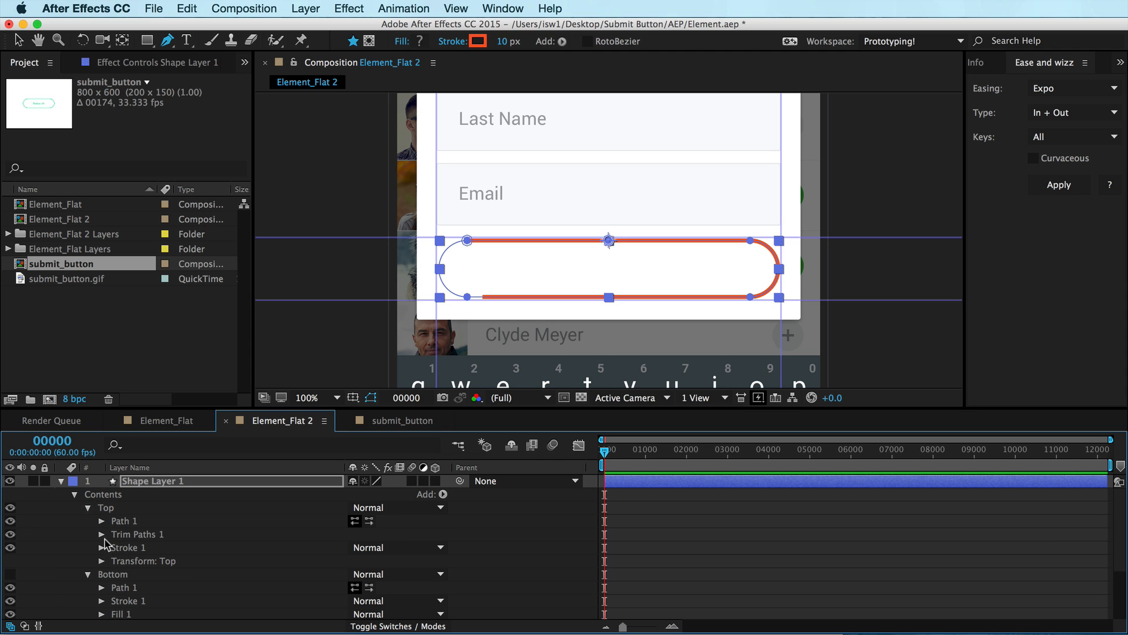
click(101, 551)
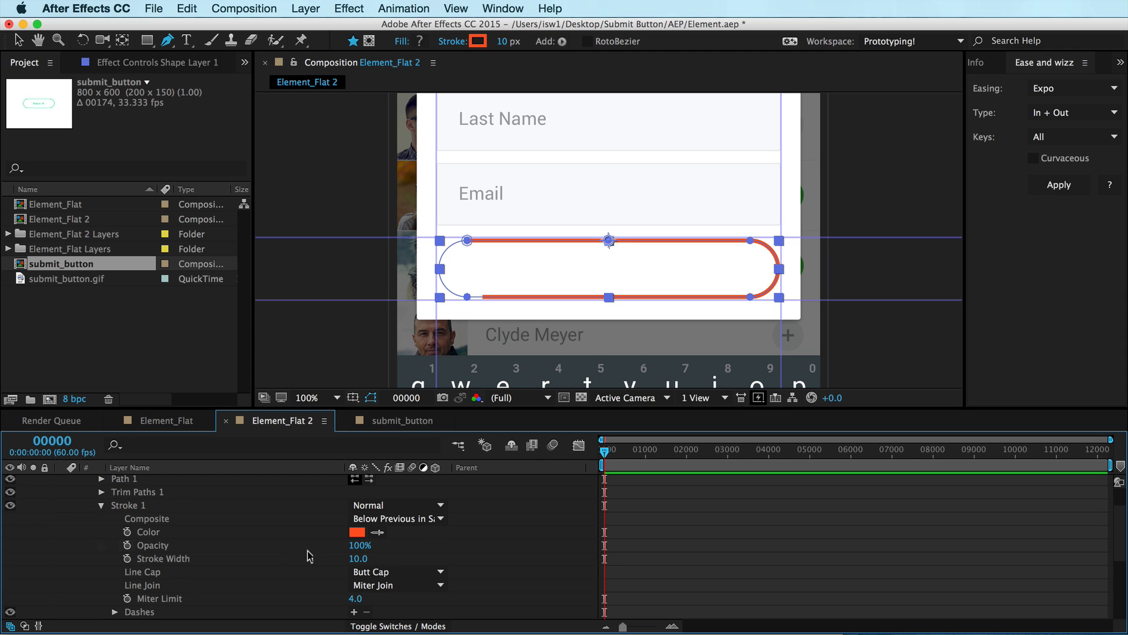
click(411, 572)
click(411, 602)
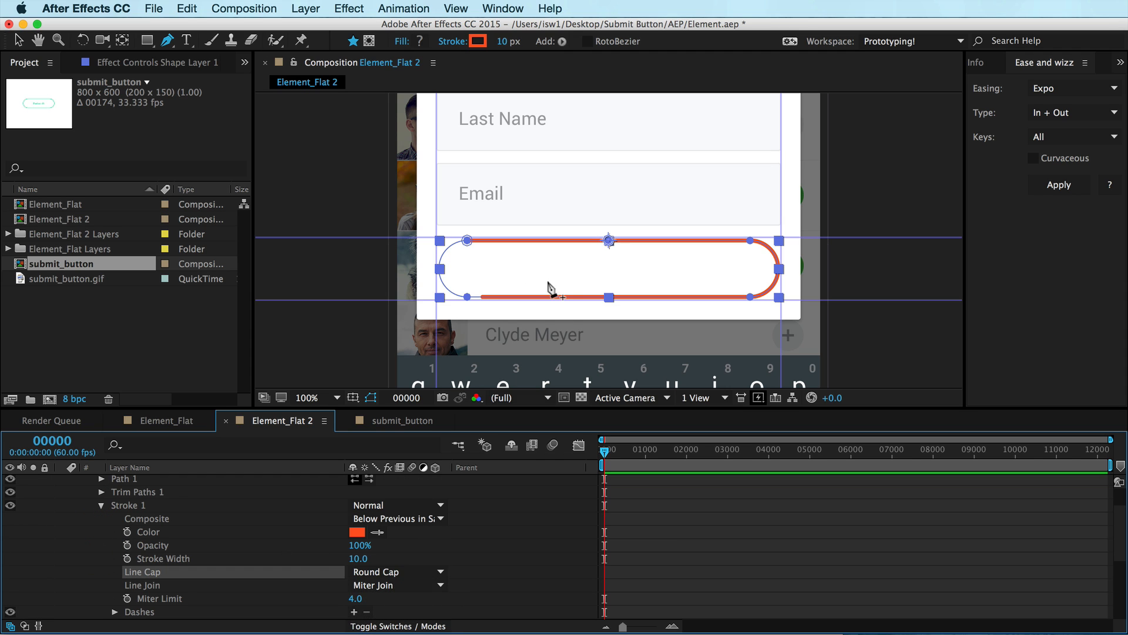
Zoom into the stroke's end and compare the Butt Cap and Round Cap line caps, keeping Round Cap
key(period)
key(period)
key(space)
drag(475, 286, 688, 69)
drag(552, 189, 665, 190)
click(413, 571)
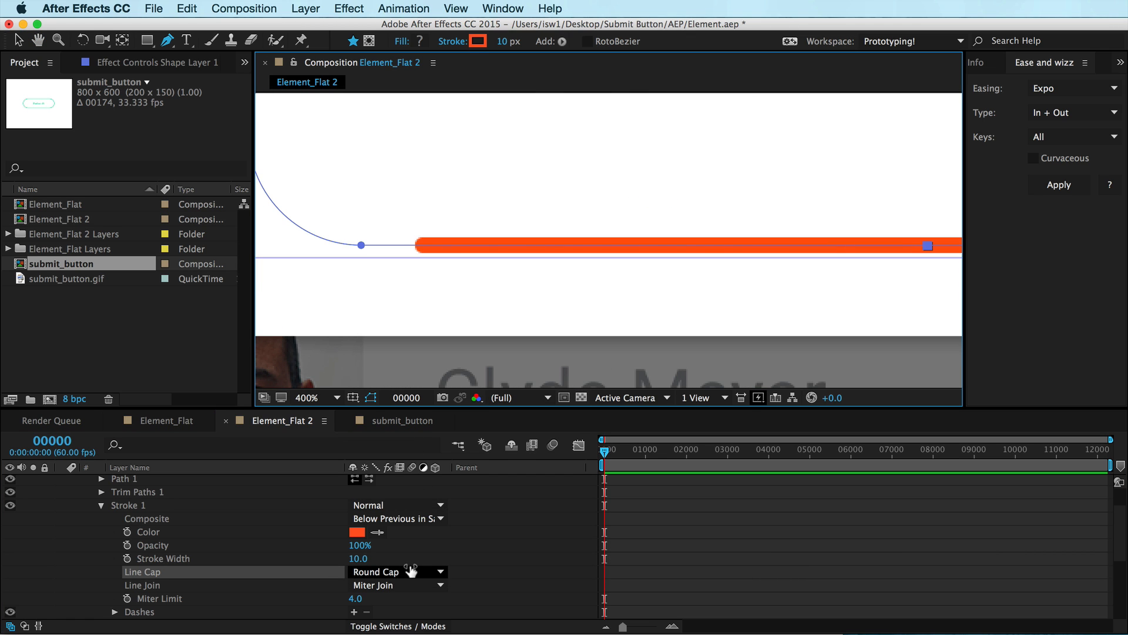
click(413, 586)
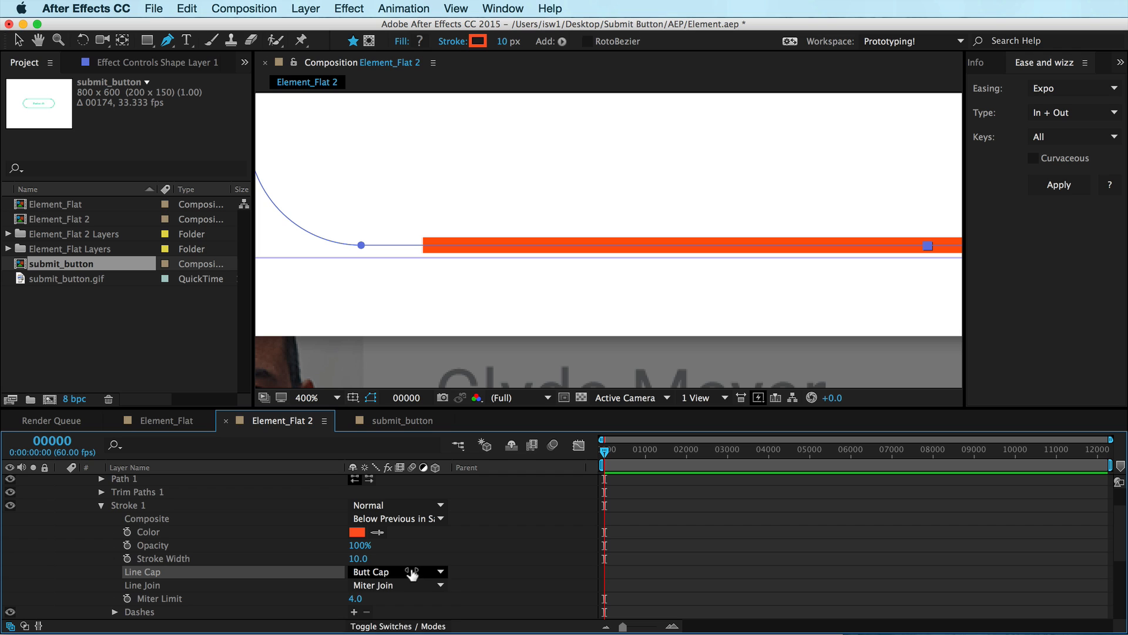
click(413, 572)
click(413, 602)
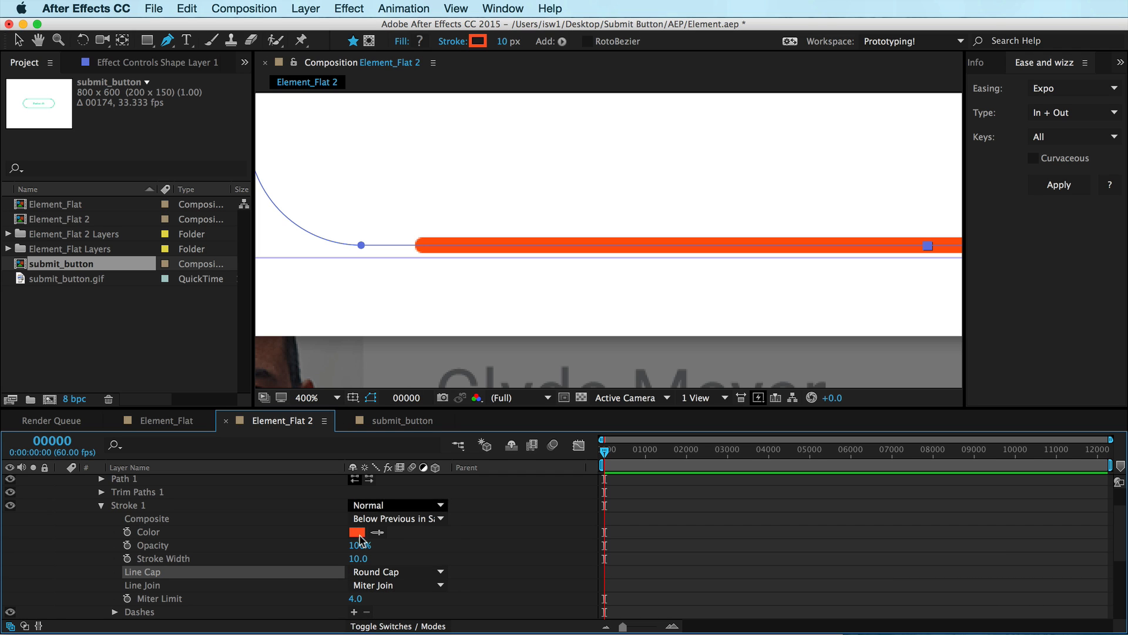
Set the Top group's Trim Paths 1 End to 0%
click(102, 505)
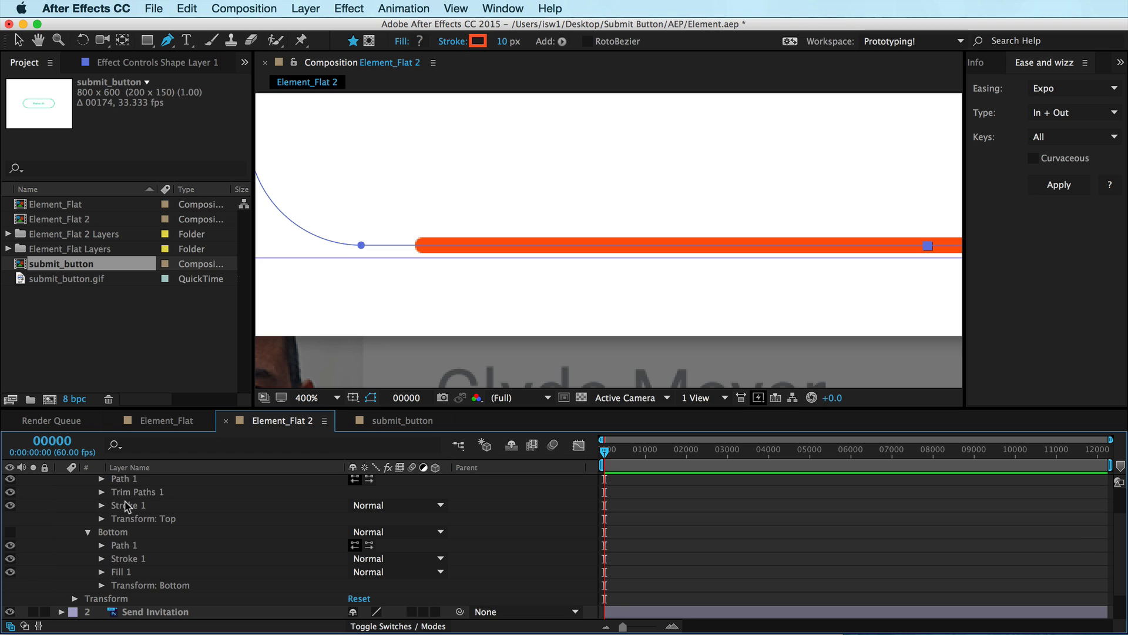
click(101, 493)
click(360, 519)
text(0)
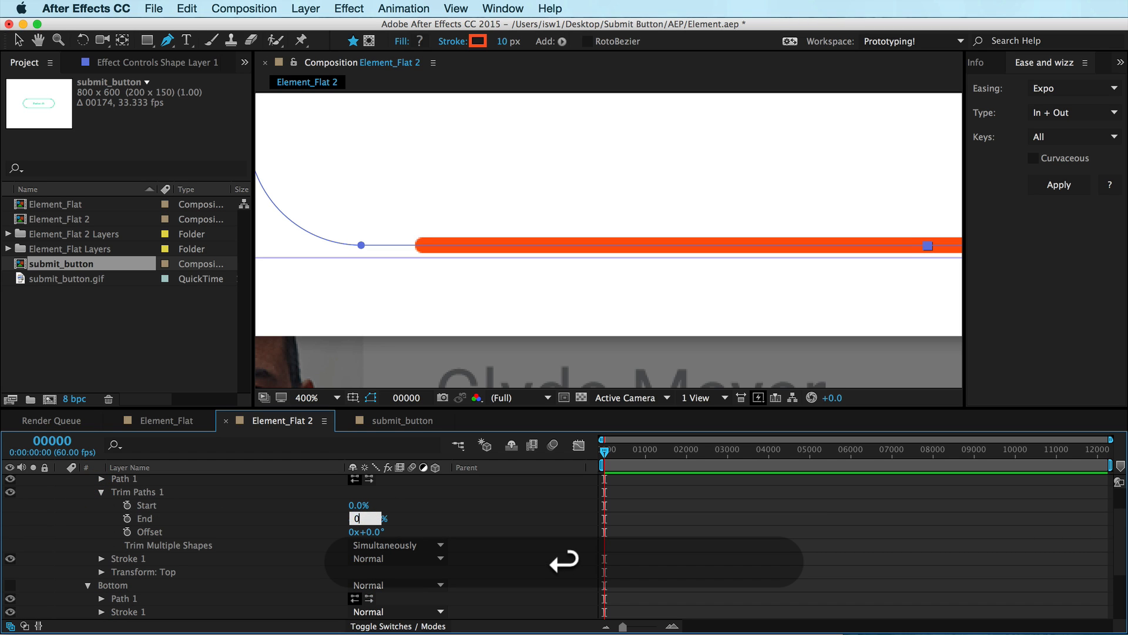
key(Return)
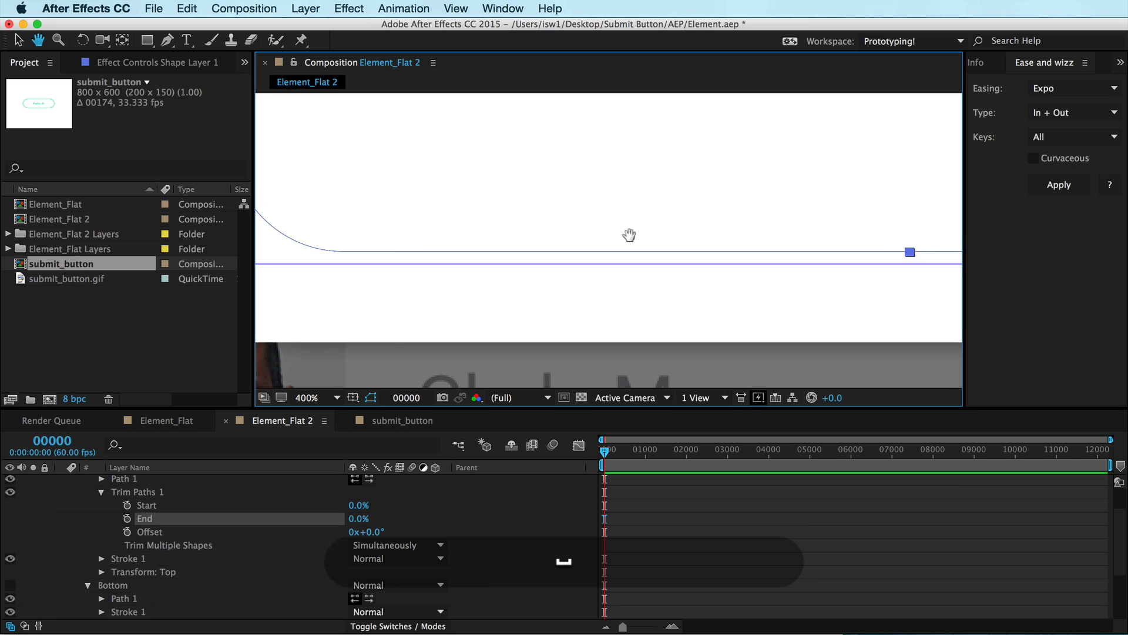
Zoom back out and show the Bottom group again
key(comma)
drag(628, 238, 496, 300)
key(comma)
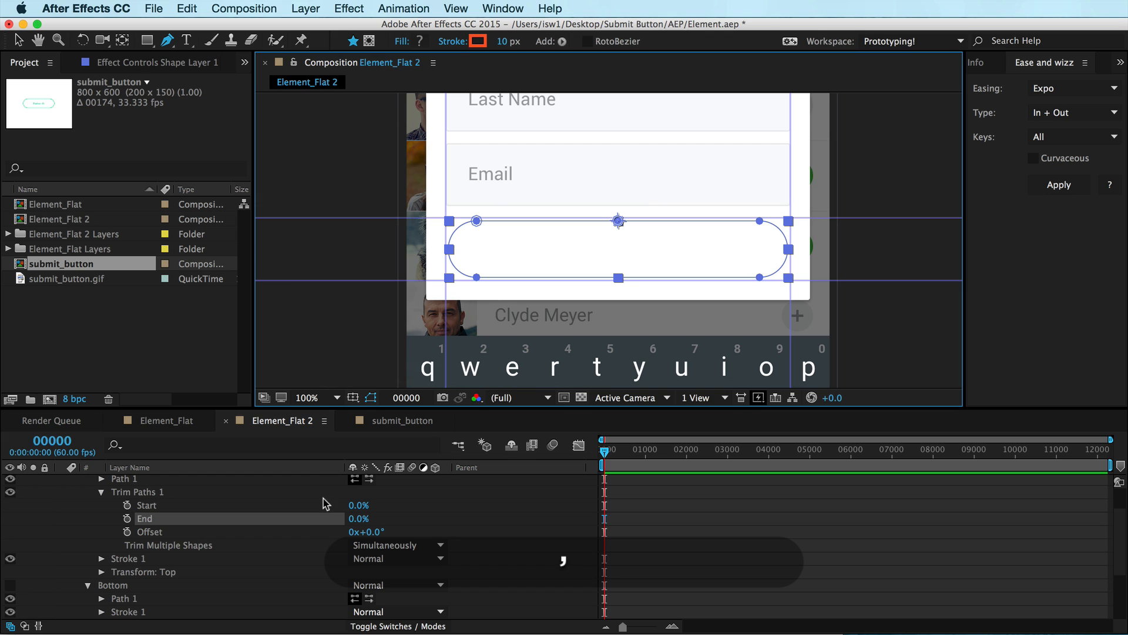
mouse_move(360, 518)
mouse_down()
mouse_move(406, 506)
mouse_move(329, 506)
mouse_move(365, 494)
mouse_move(311, 494)
mouse_up()
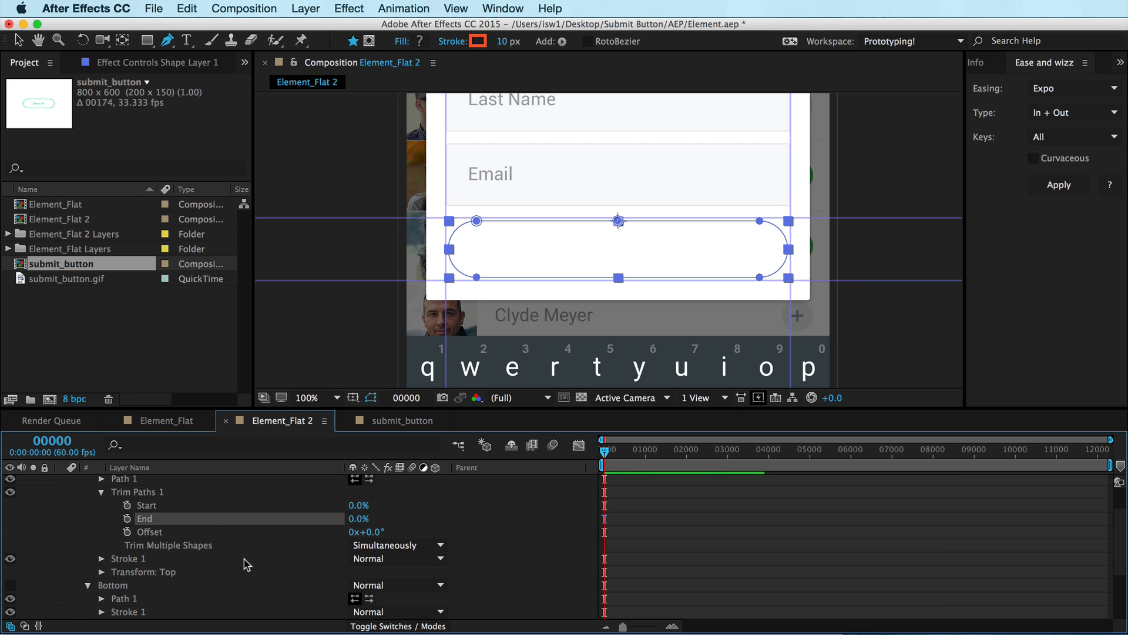
click(102, 492)
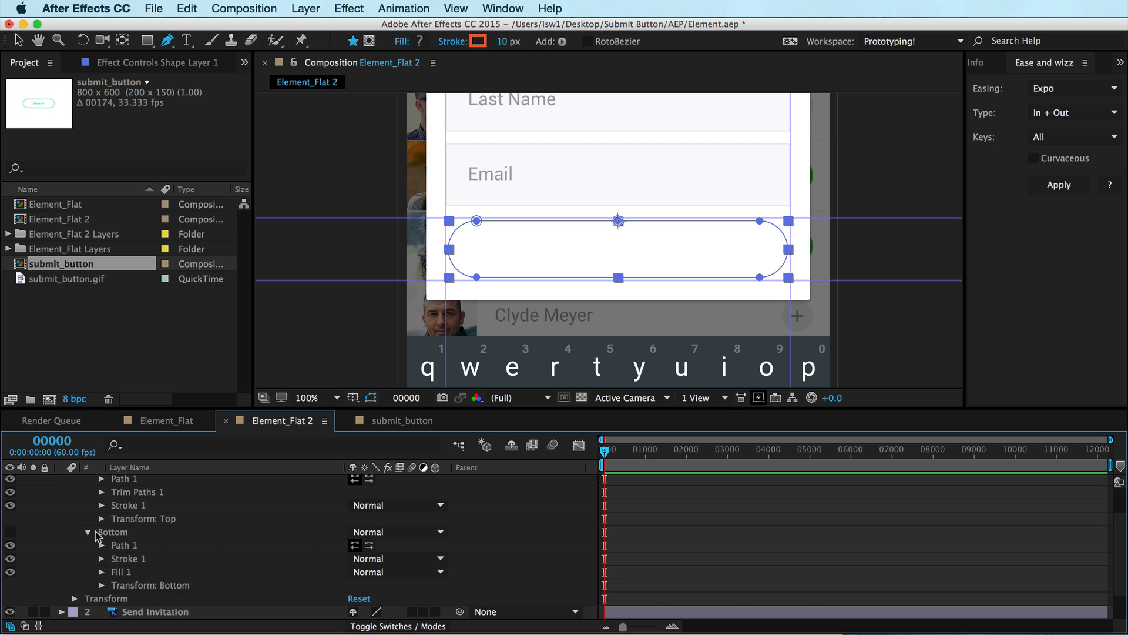
click(10, 531)
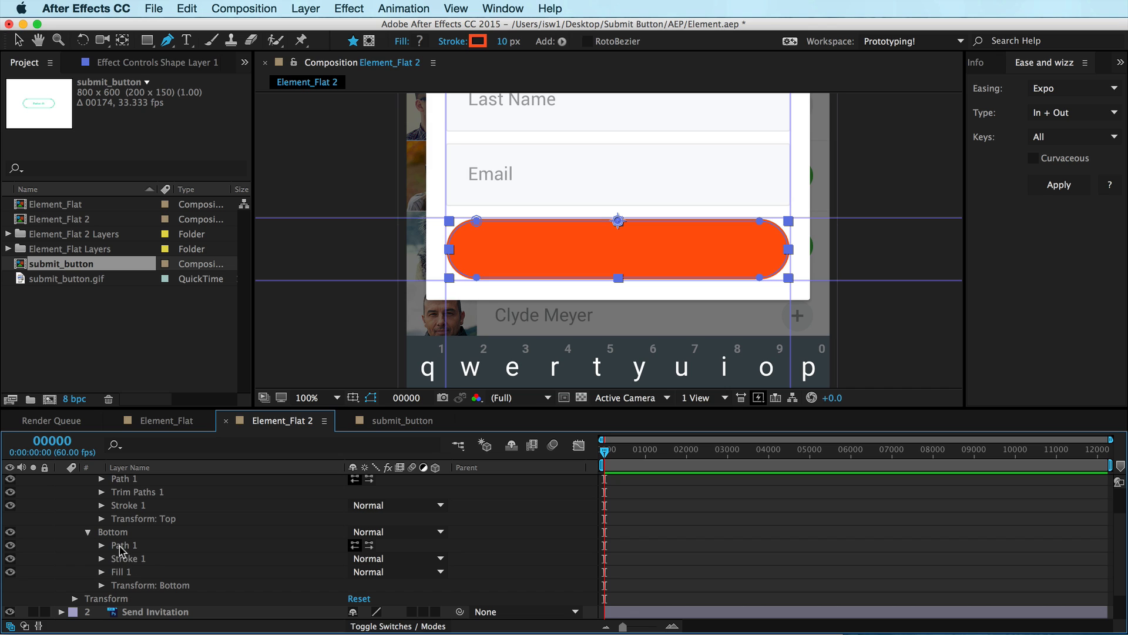
Set the Bottom group's Fill 1 Opacity to 0%
click(101, 572)
click(360, 611)
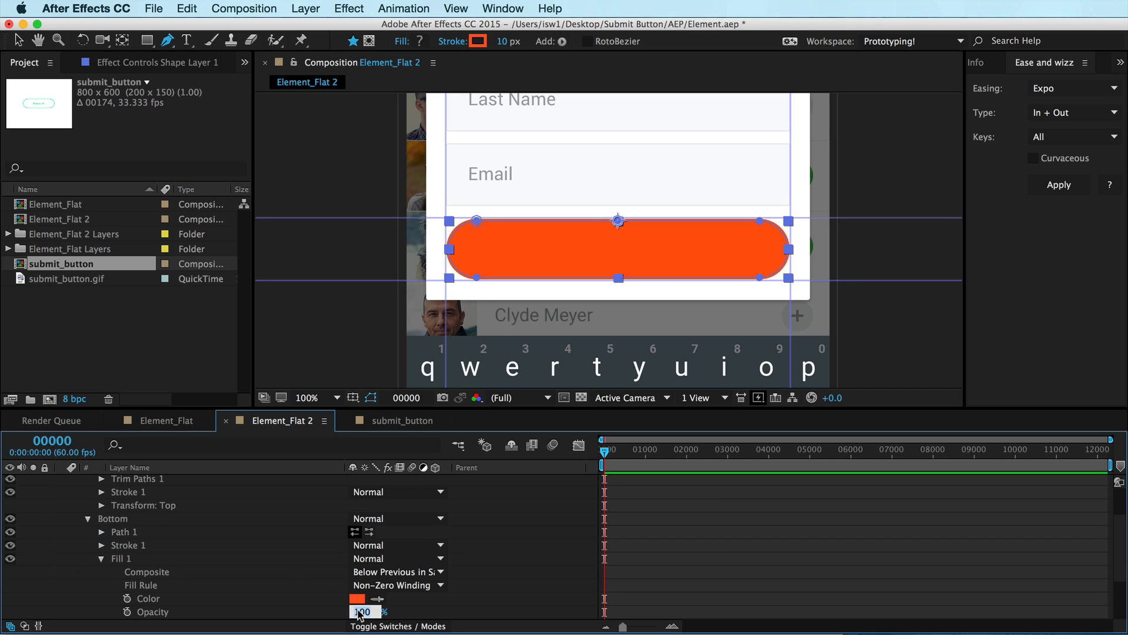
text(0)
key(Return)
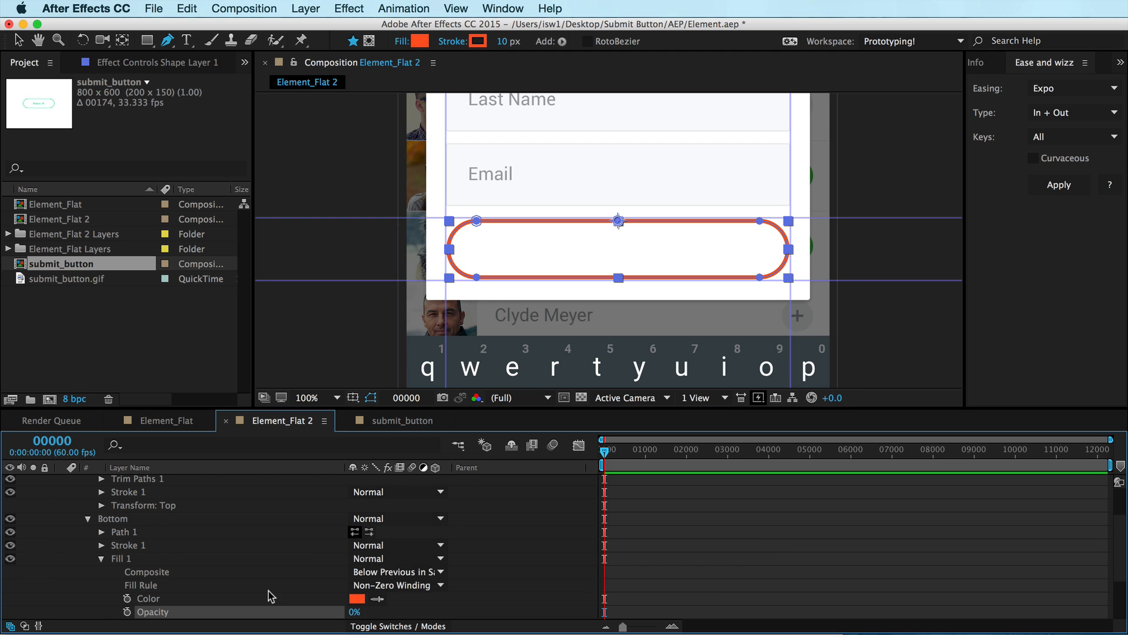
Collapse the shape layer and rename it Da button of infinite dopeness
scroll(271, 596, up, 3)
click(75, 495)
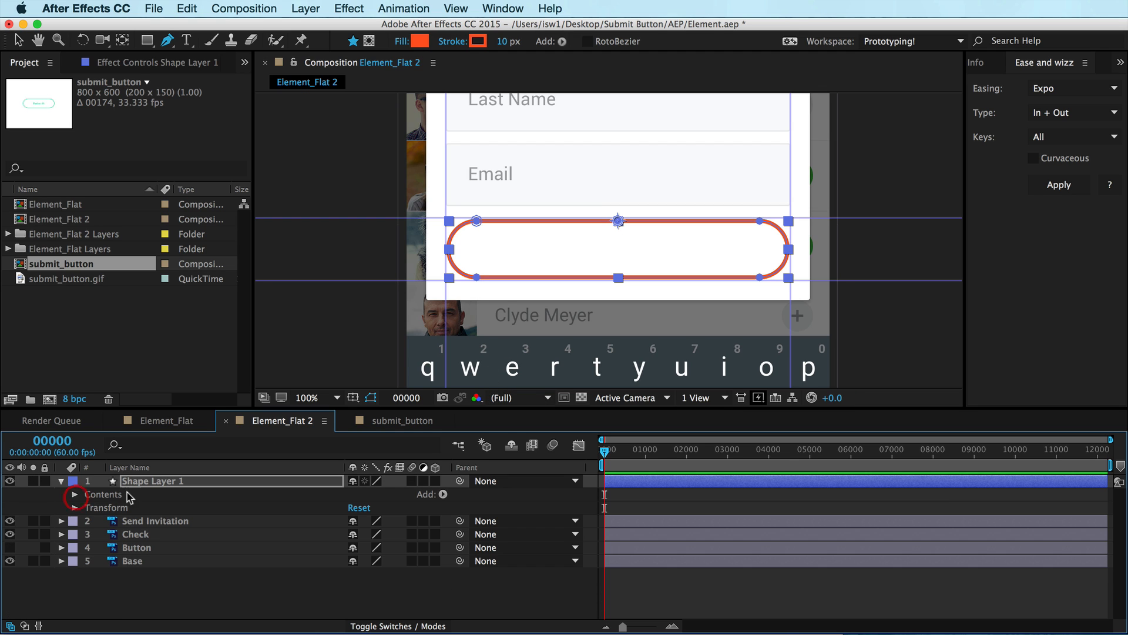
key(Return)
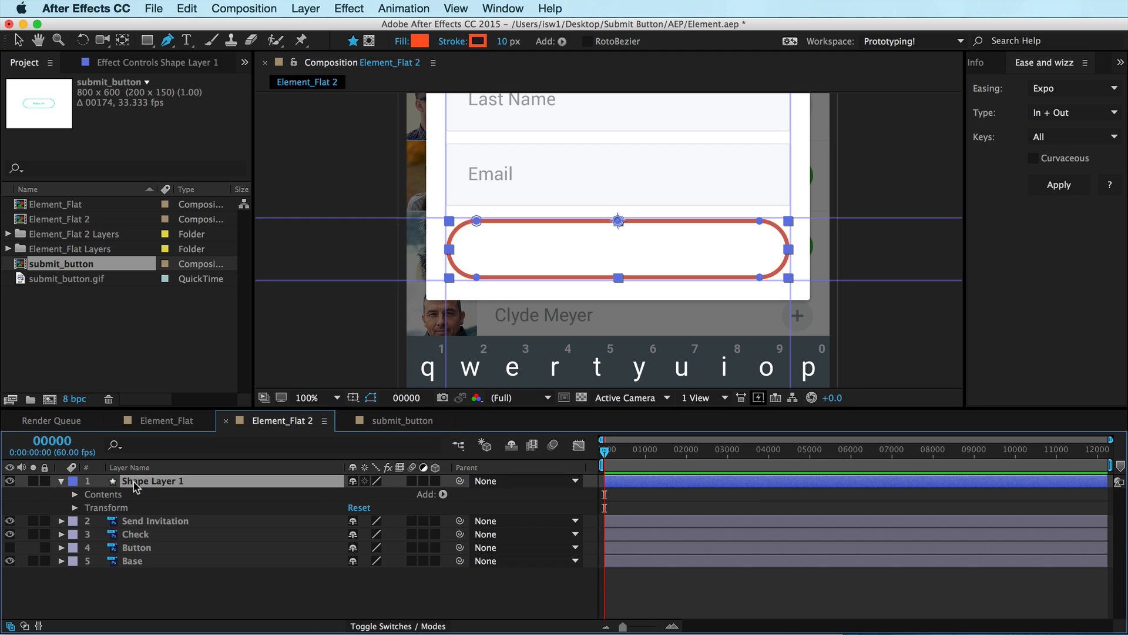
key(Return)
text(Da button of infinite )
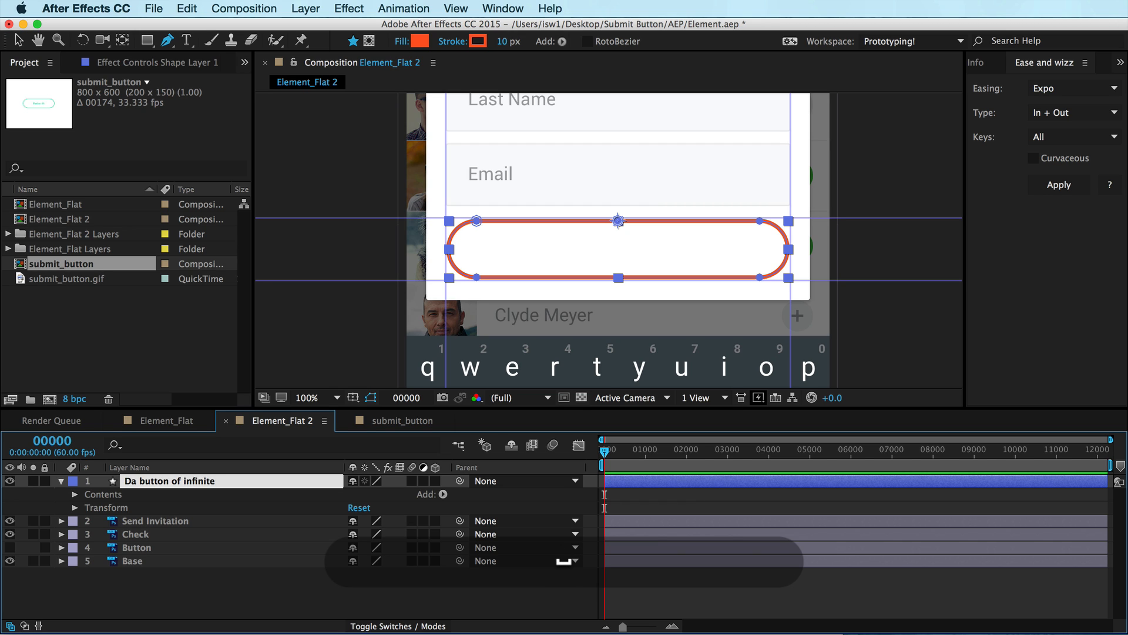
text(dopeness)
key(Return)
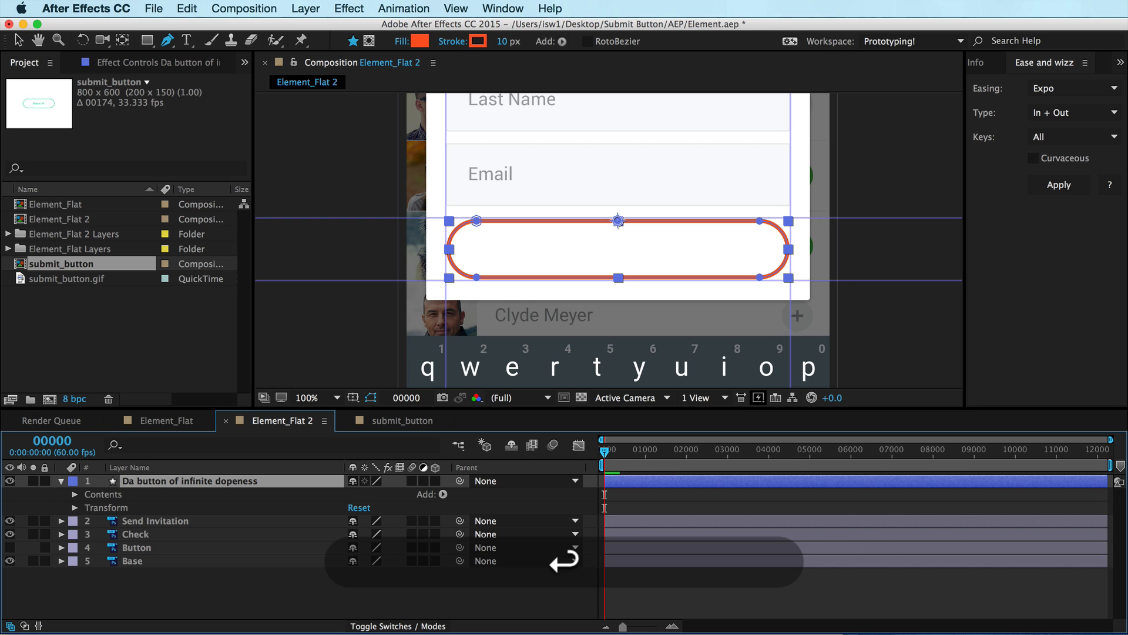
Move the shape layer below the Button layer and delete the Button layer
drag(140, 479, 146, 547)
click(134, 507)
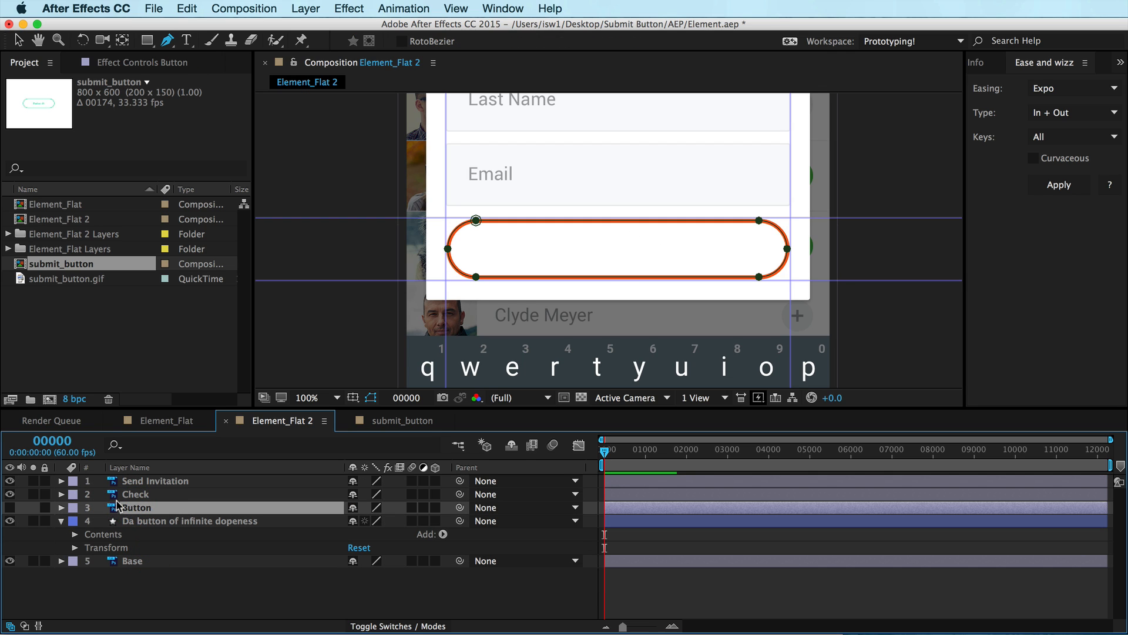
key(BackSpace)
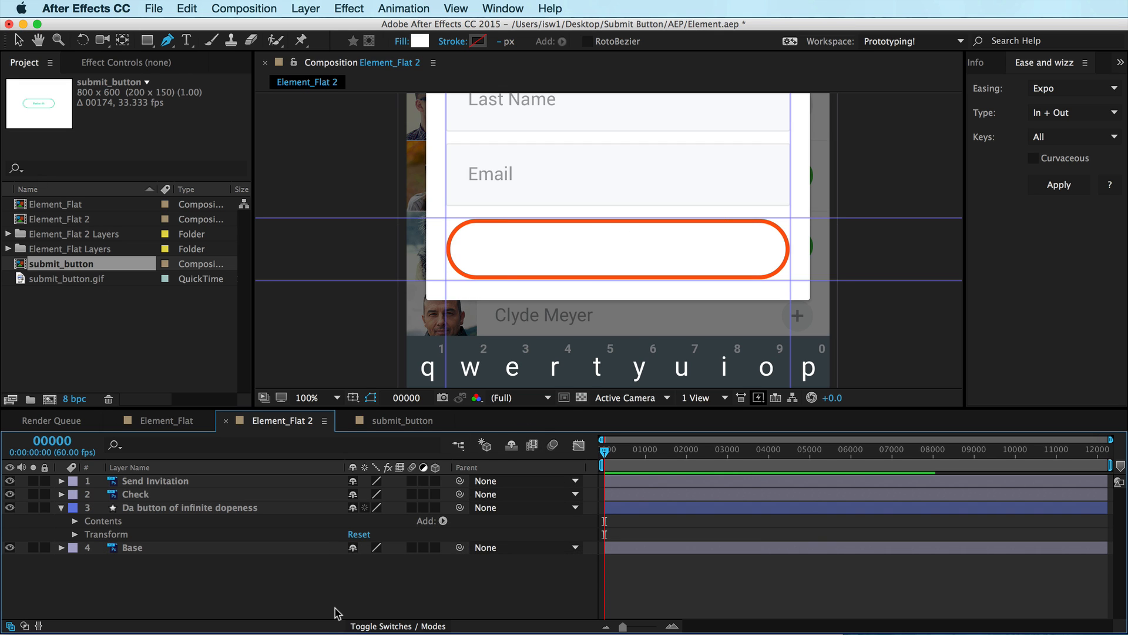
Try setting the button shape's Bottom fill opacity to 100%, then undo it and collapse the layer
click(152, 482)
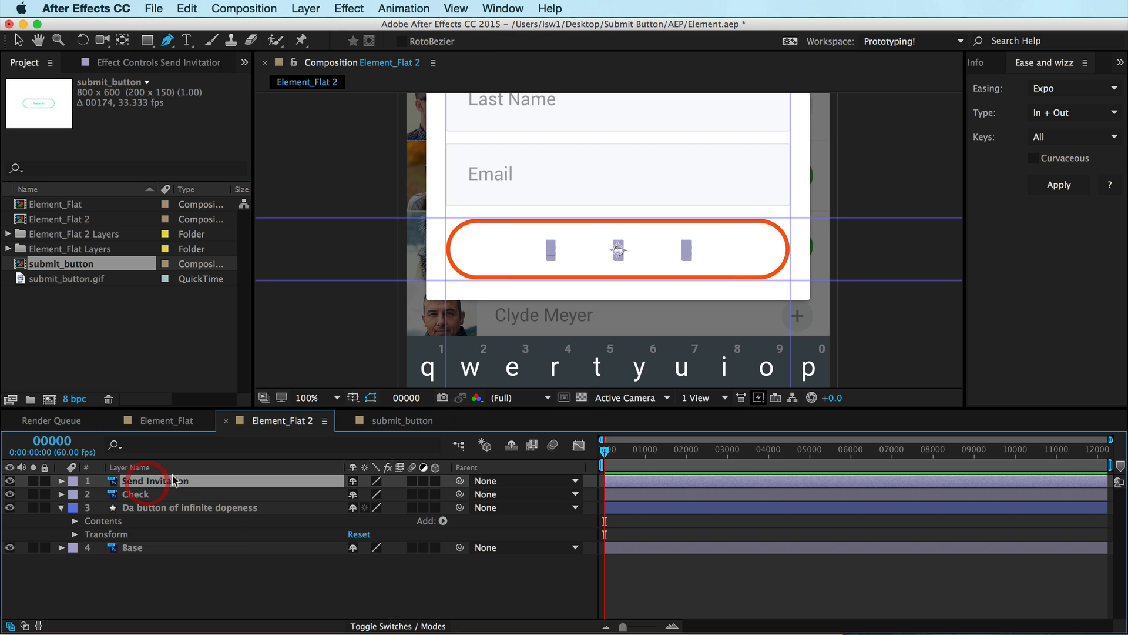
click(129, 508)
click(75, 521)
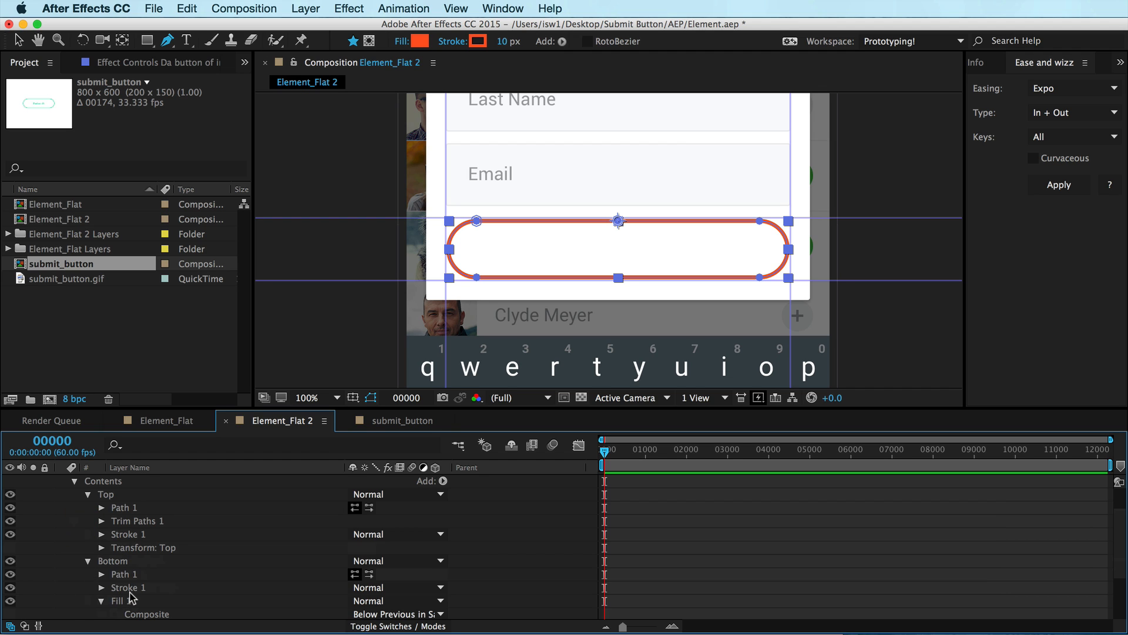
scroll(132, 597, down, 5)
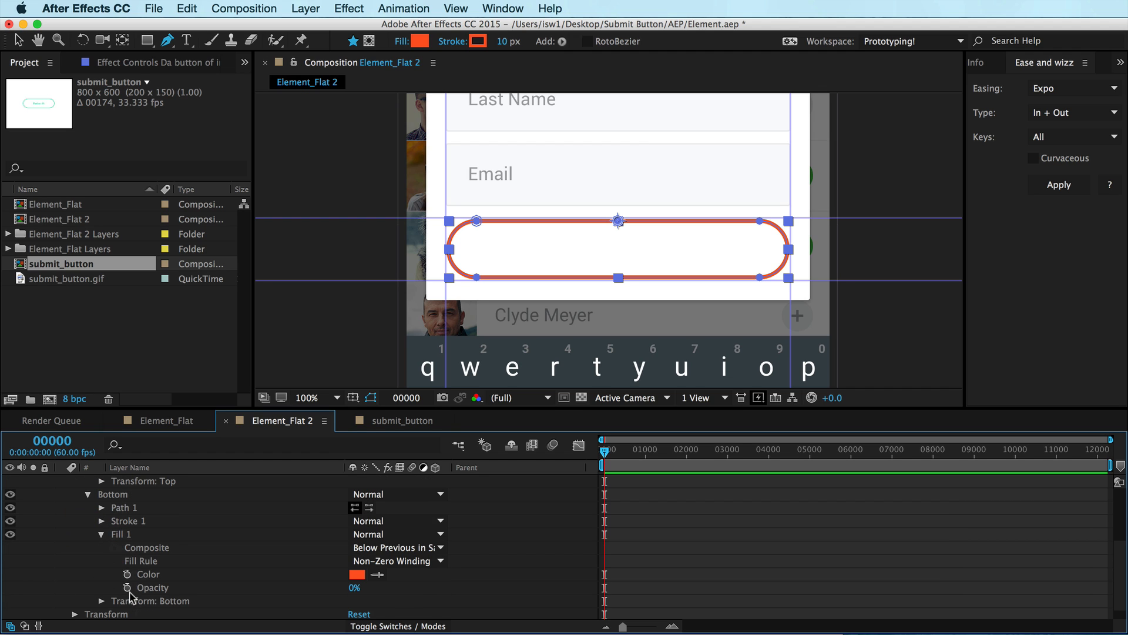
click(354, 587)
text(100)
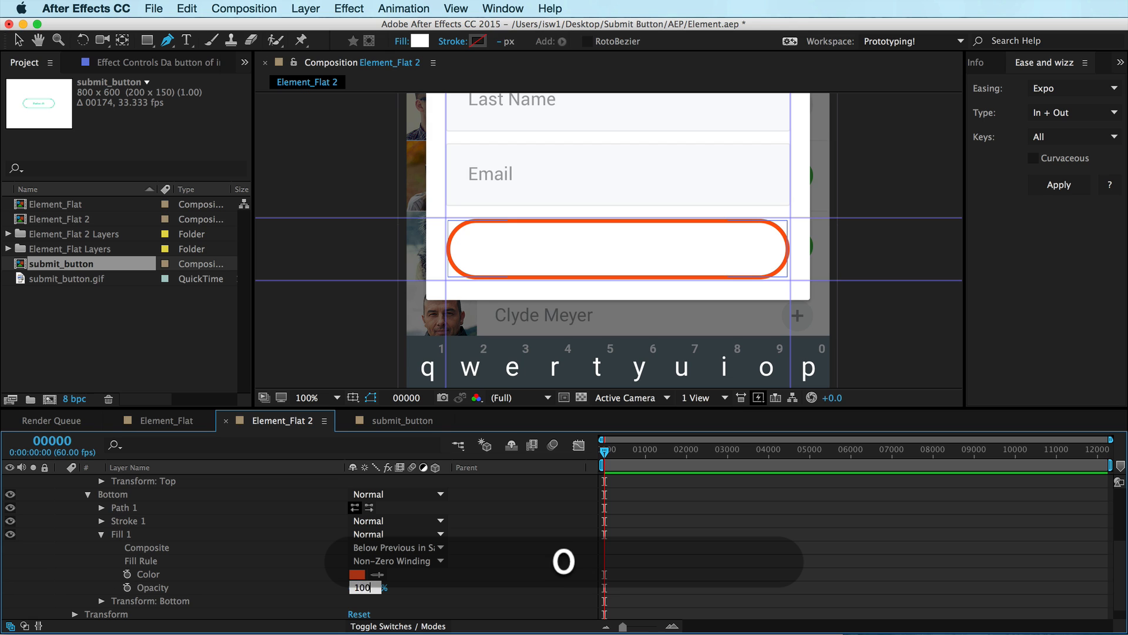
key(Return)
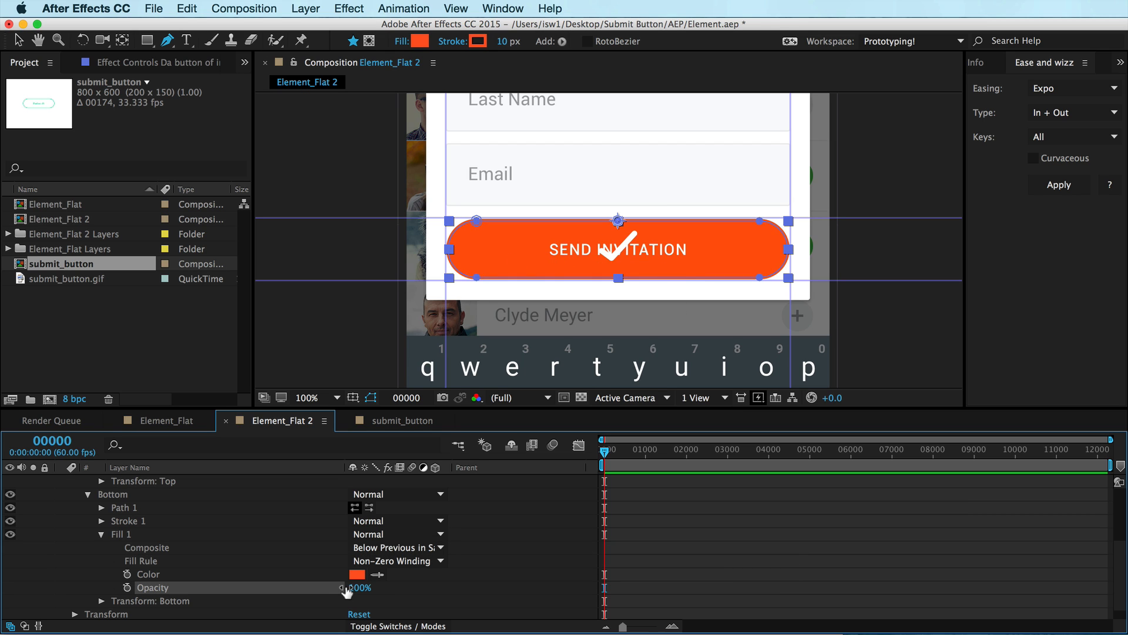
key(super+z)
scroll(314, 549, up, 4)
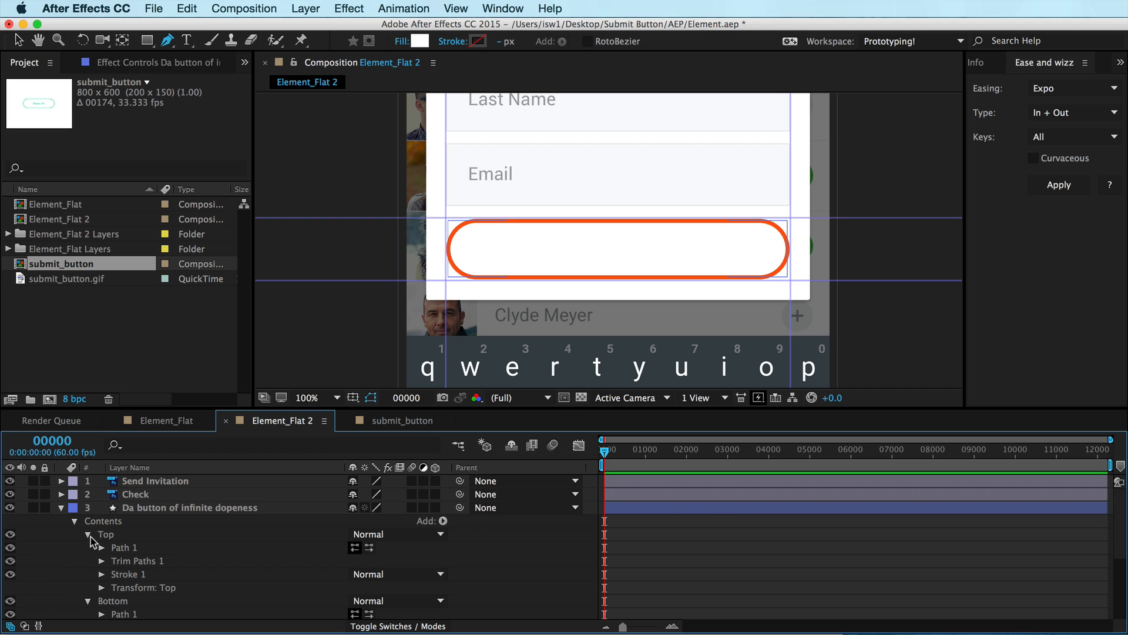
click(88, 535)
click(74, 521)
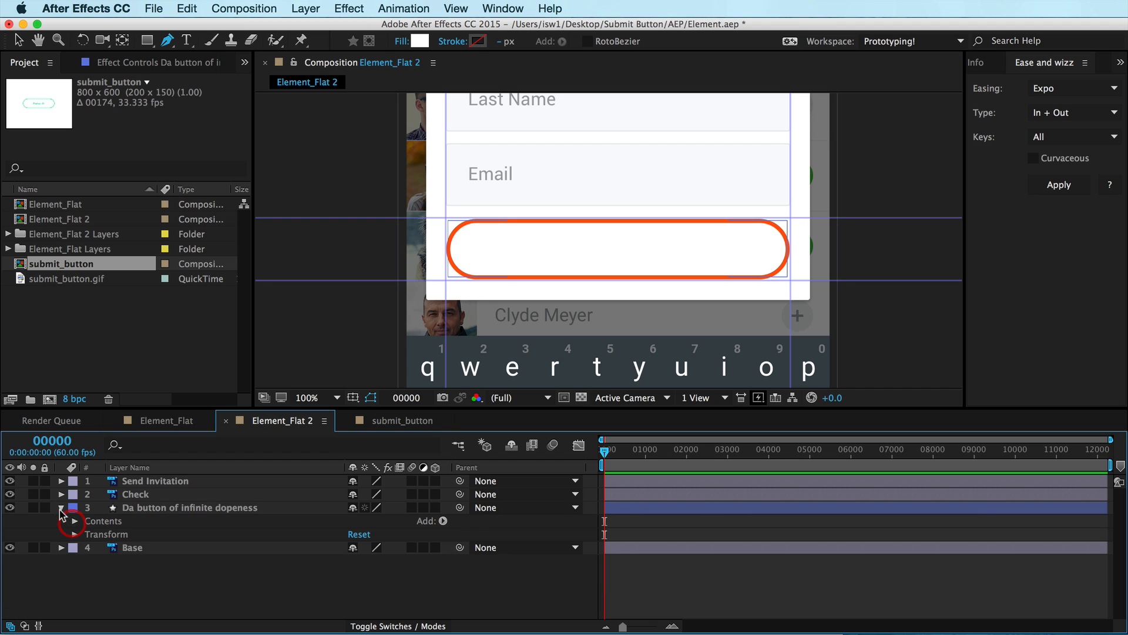
click(60, 507)
Delay the Check layer so it starts later in the timeline
click(611, 495)
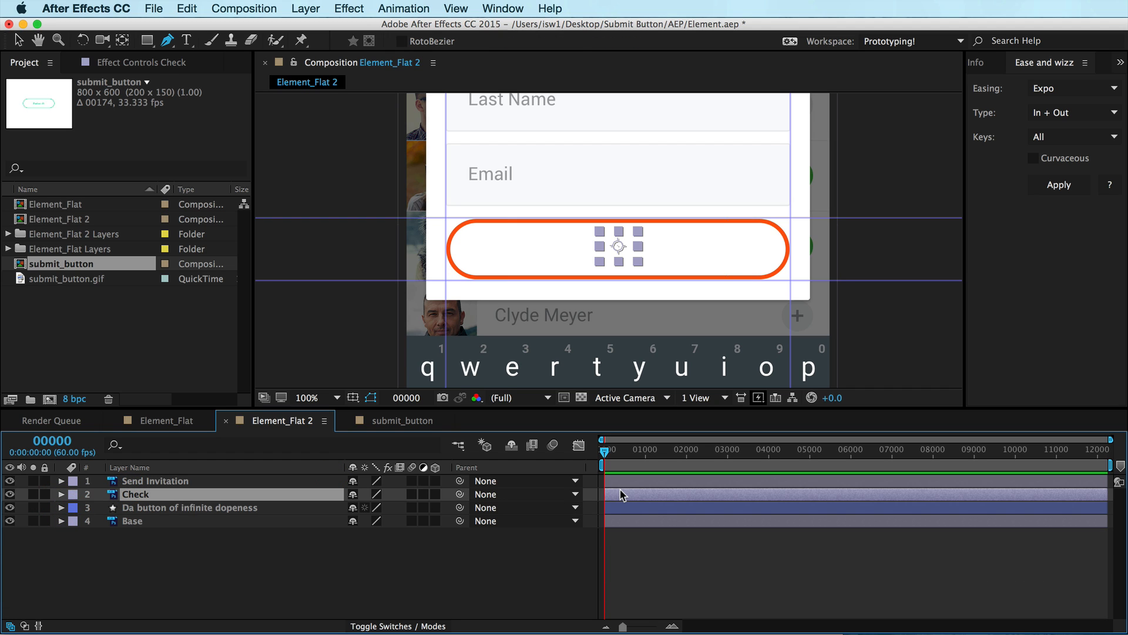
drag(699, 477, 728, 478)
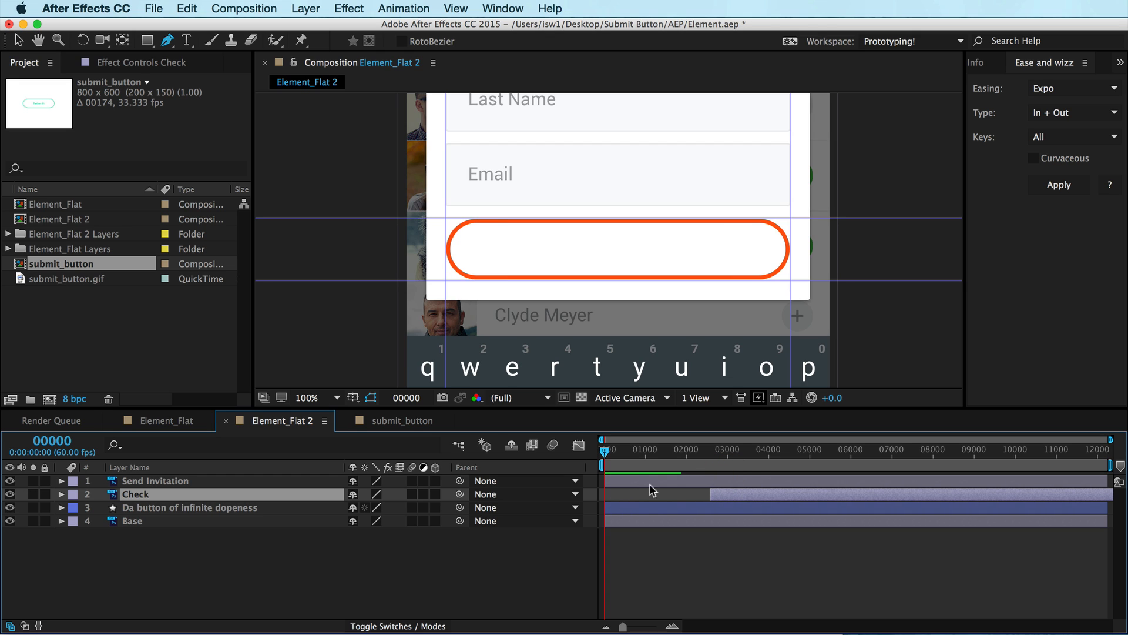
Add a Color Overlay layer style to the Send Invitation text, sampling the button's orange outline colour
click(147, 481)
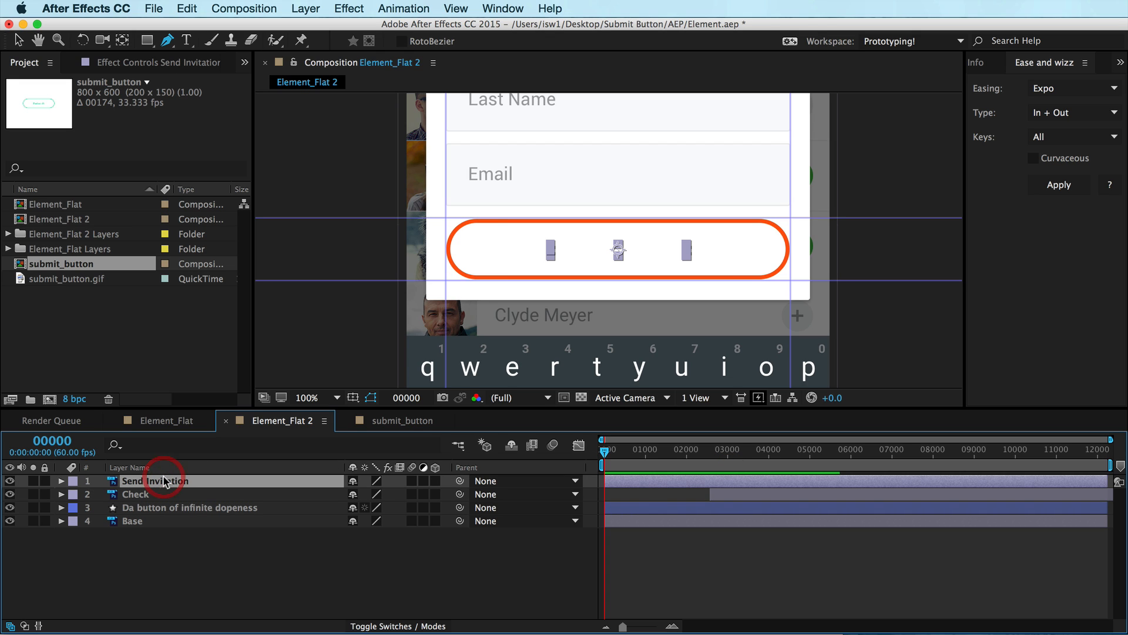
ctrl+click(139, 481)
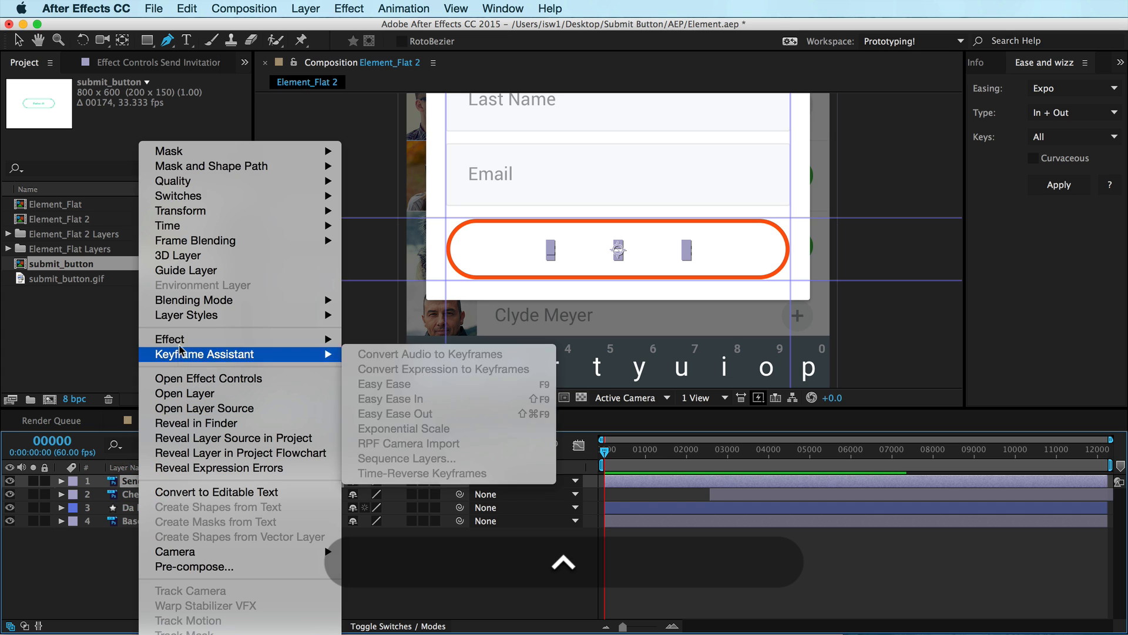
mouse_move(175, 320)
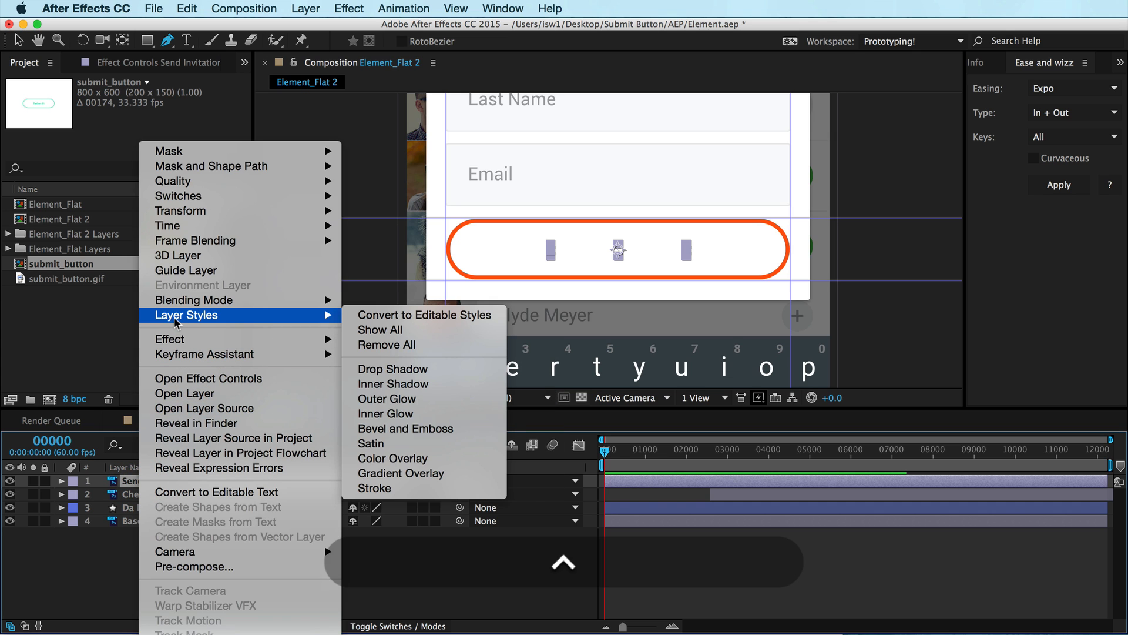
click(404, 461)
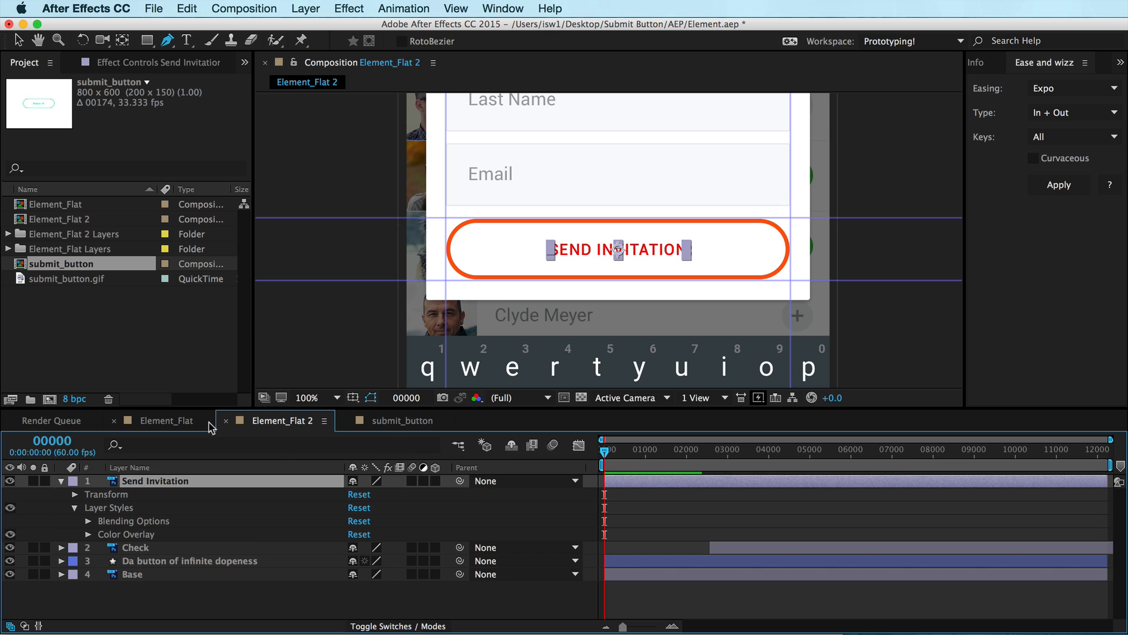
click(88, 535)
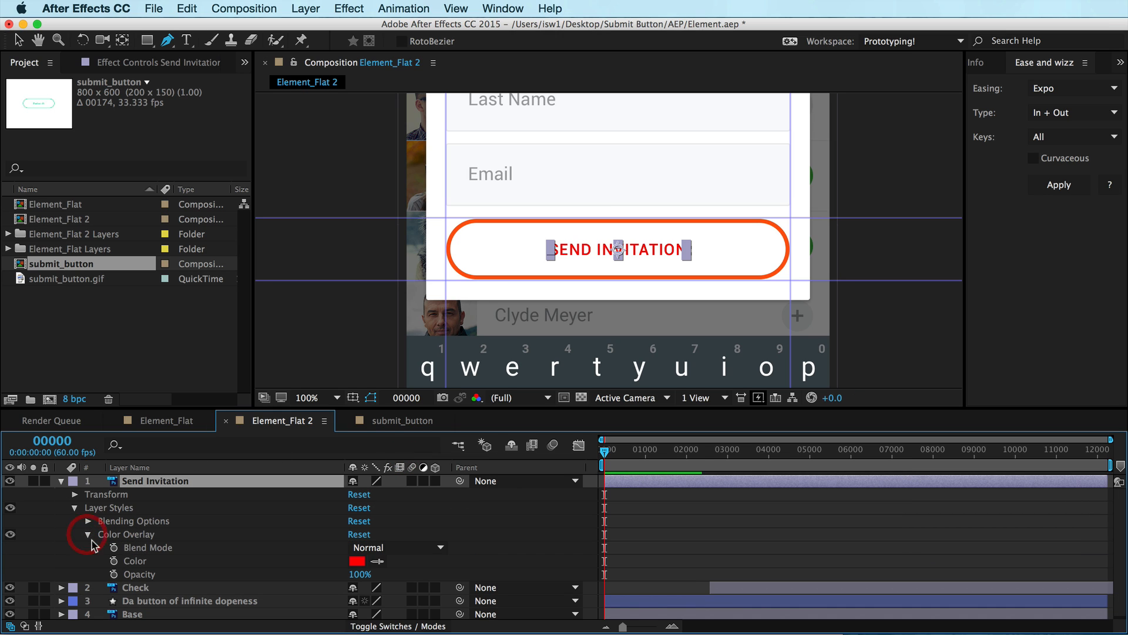
click(378, 561)
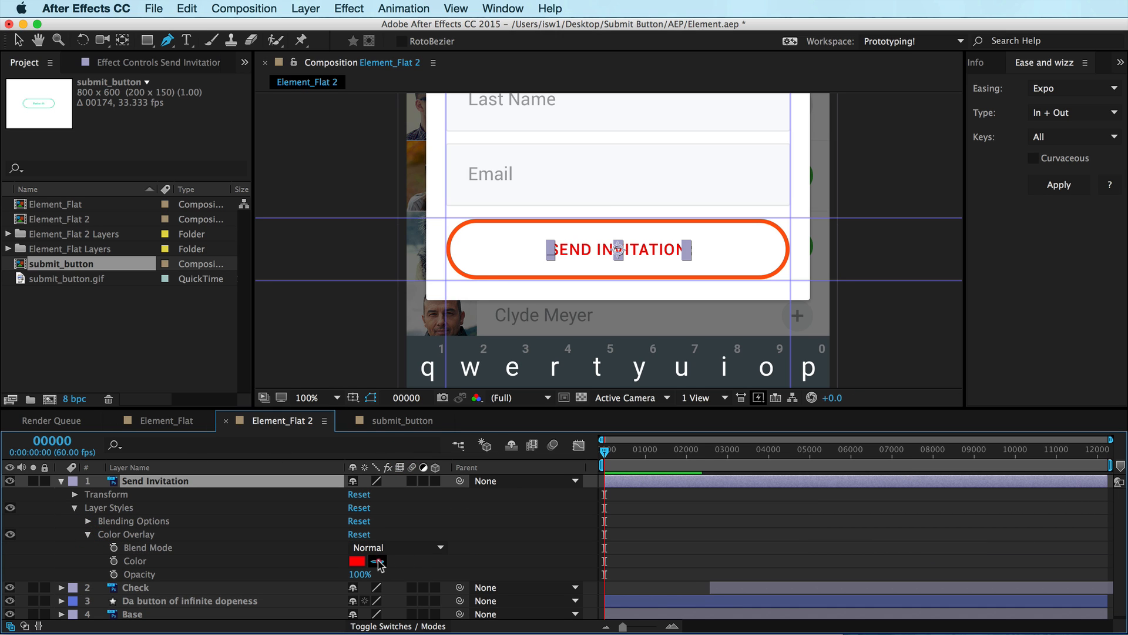
click(473, 273)
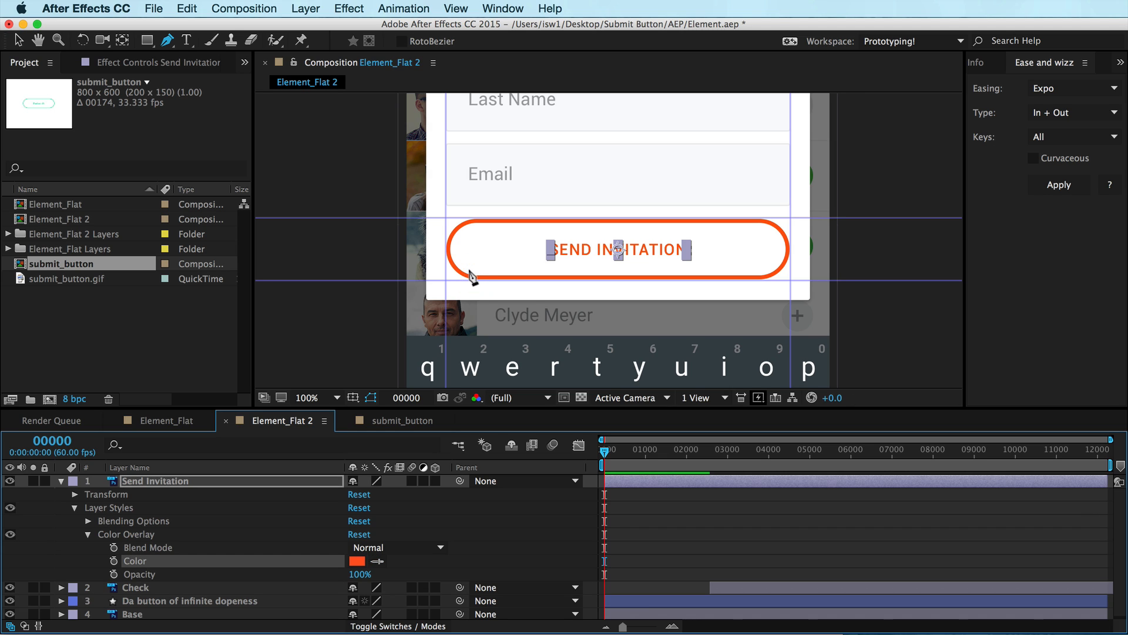
click(88, 535)
click(75, 508)
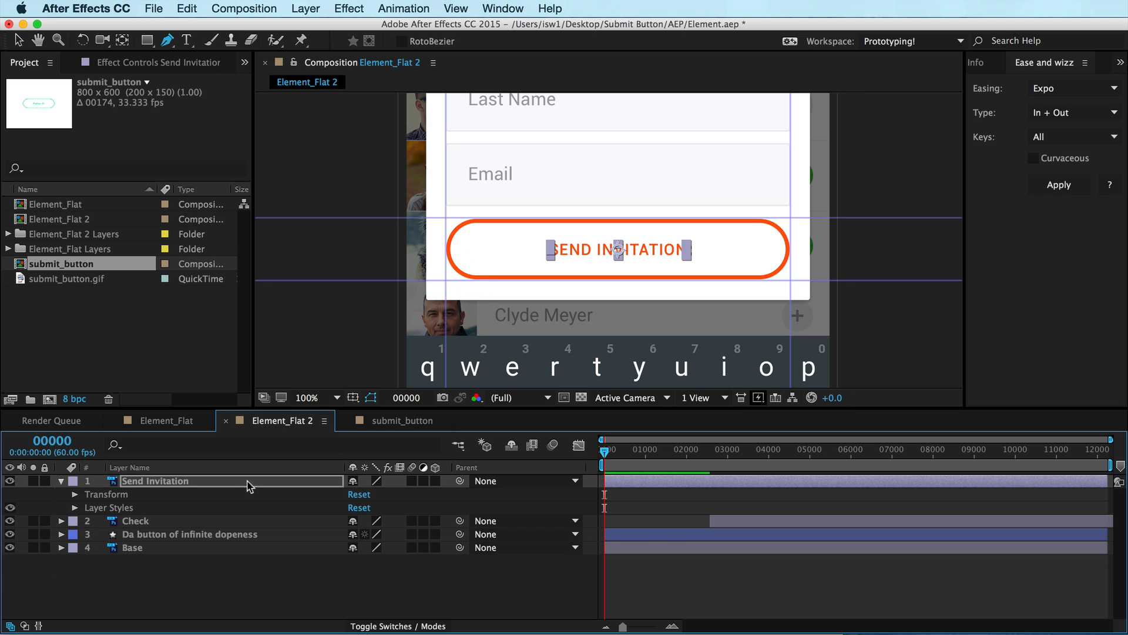
Review the reference submit_button animation in its composition, then return to Element_Flat 2
click(391, 421)
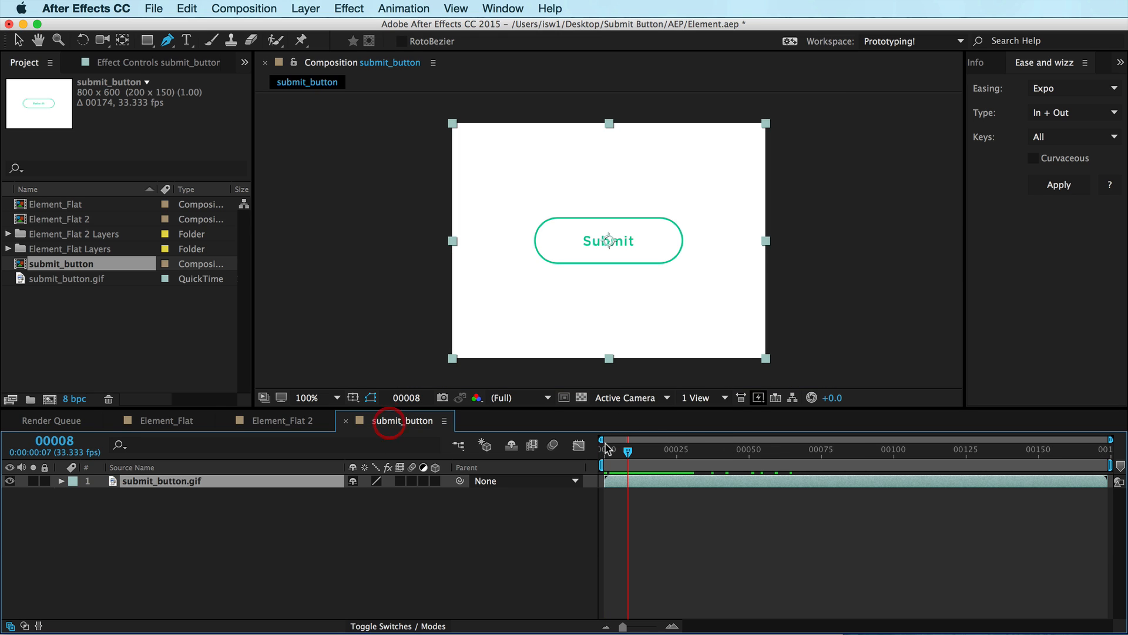
key(period)
drag(629, 457, 689, 452)
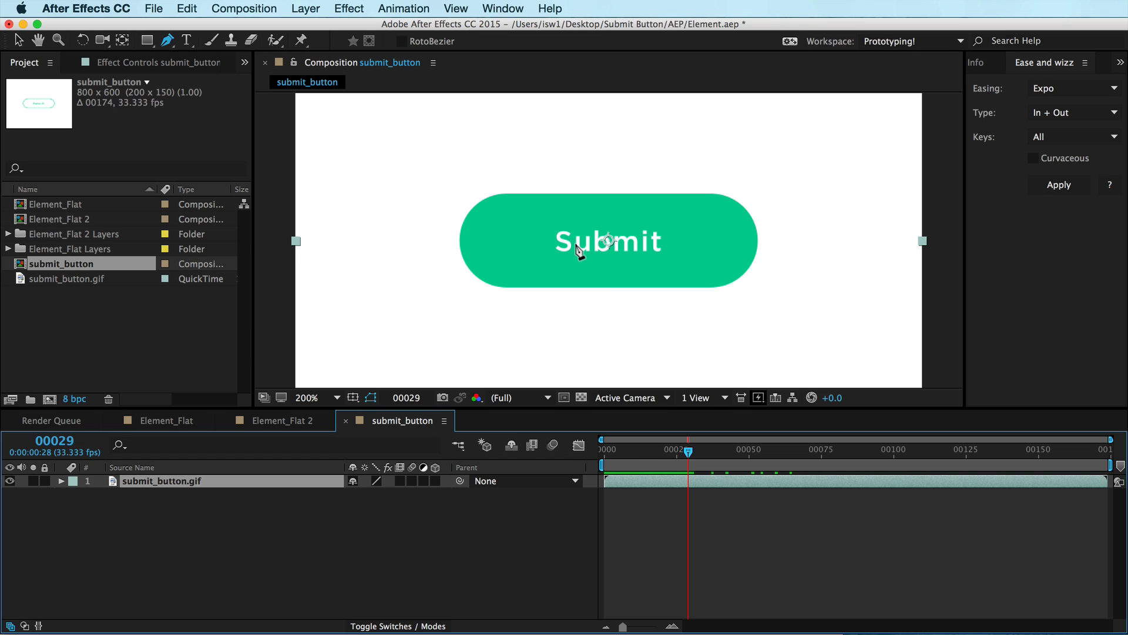
click(278, 422)
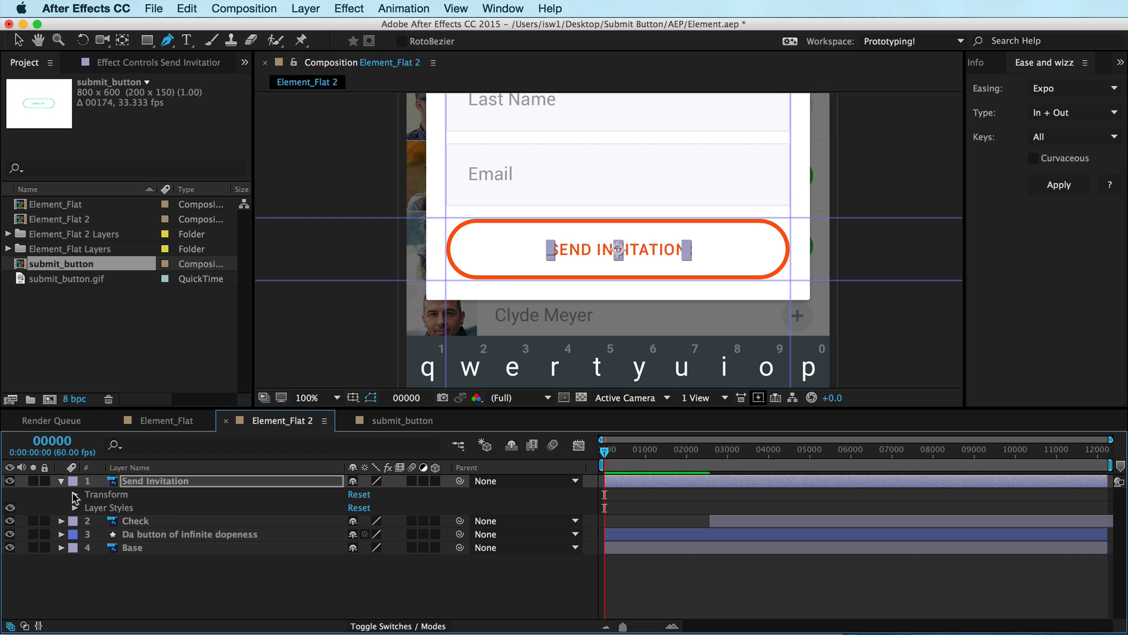
Keyframe the button shape's Bottom fill opacity from 0% at frame 0 to 100% at frame 34
click(141, 521)
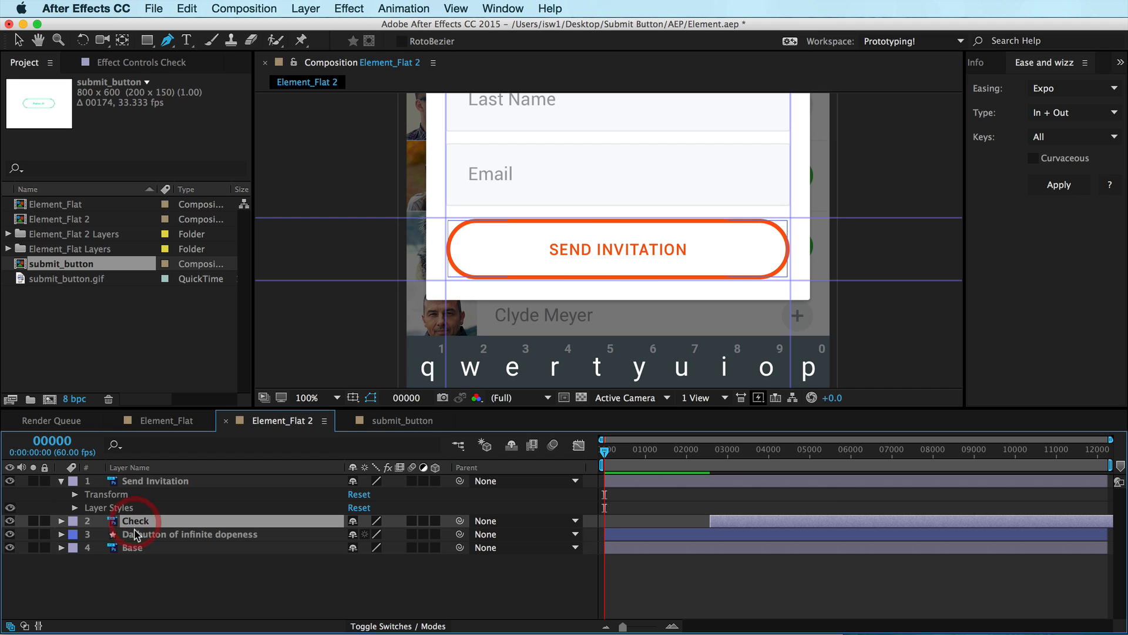
click(136, 534)
click(61, 535)
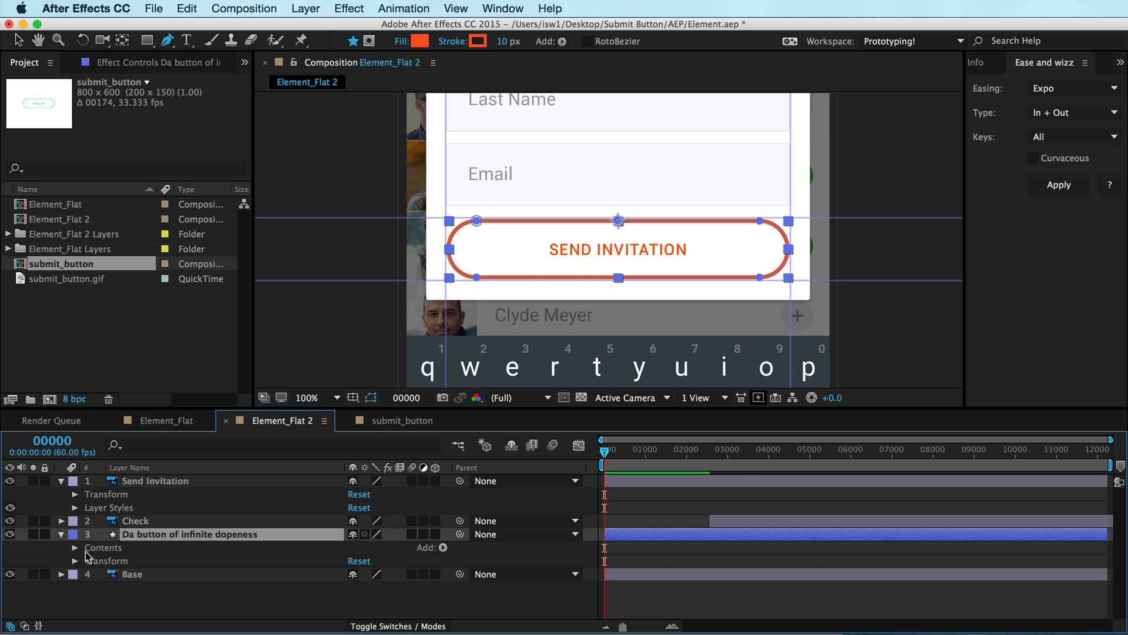
click(75, 548)
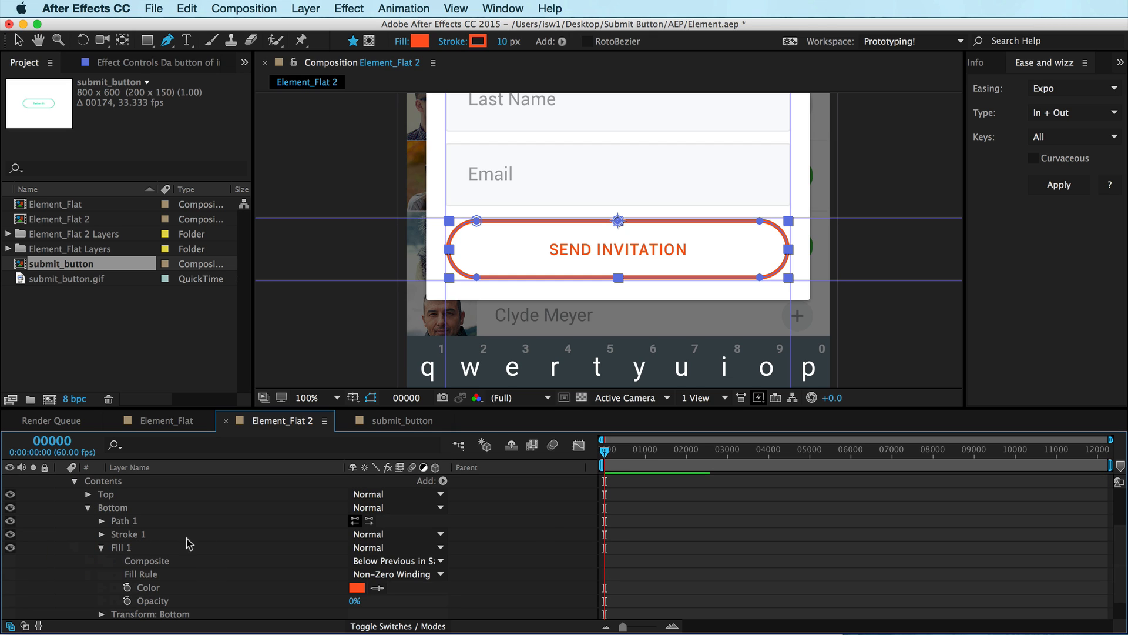
click(127, 601)
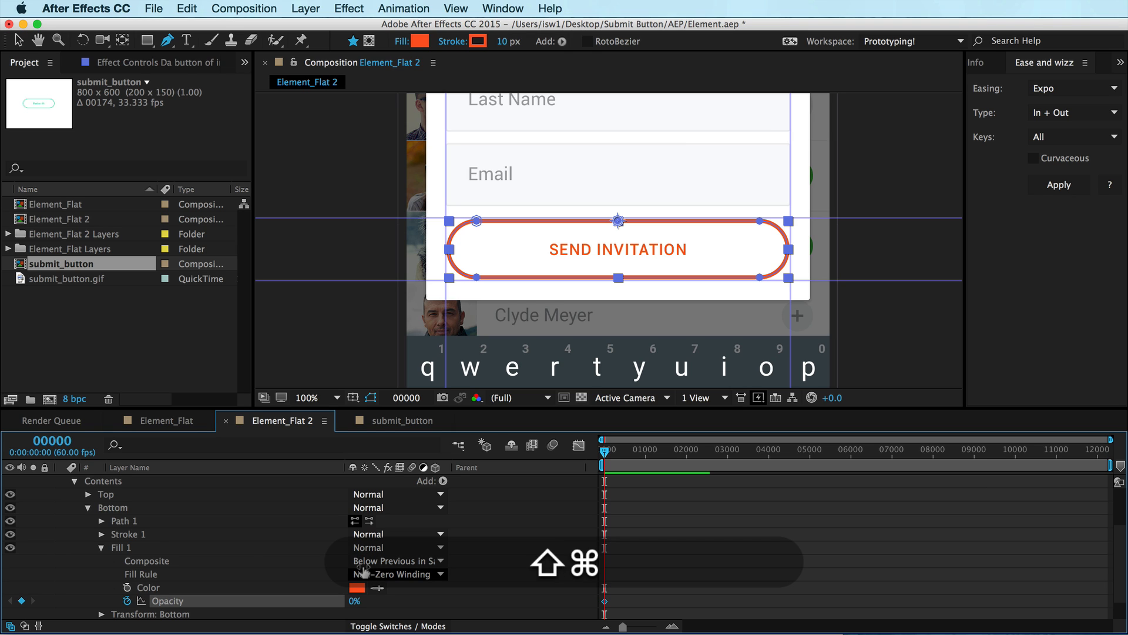
key(shift+super+Right)
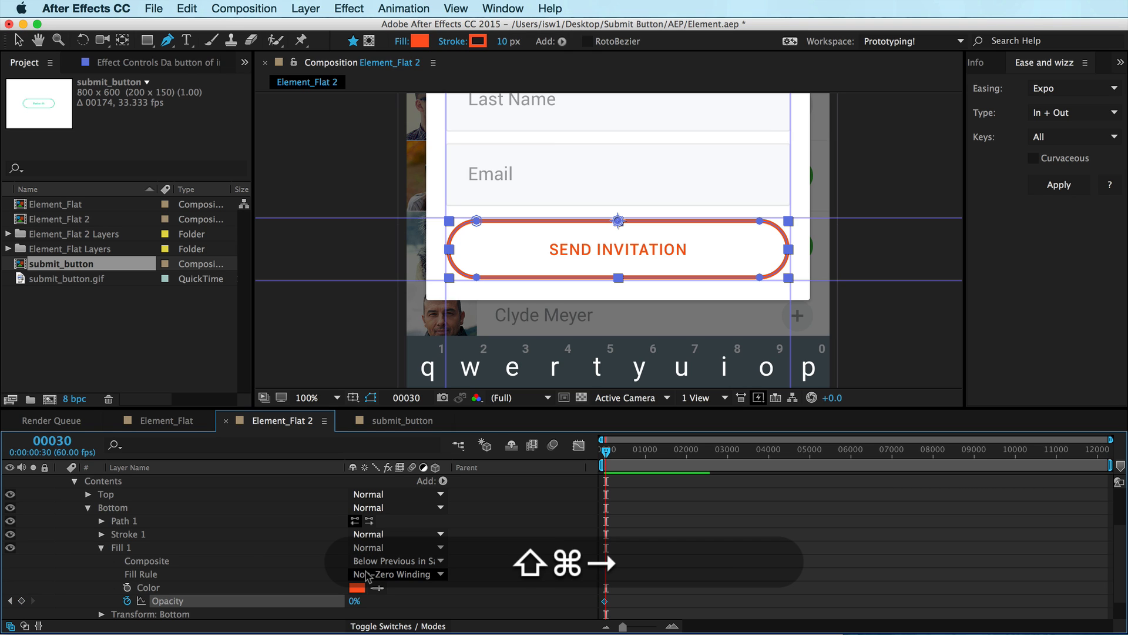
key(super+Right)
key(super+Right)
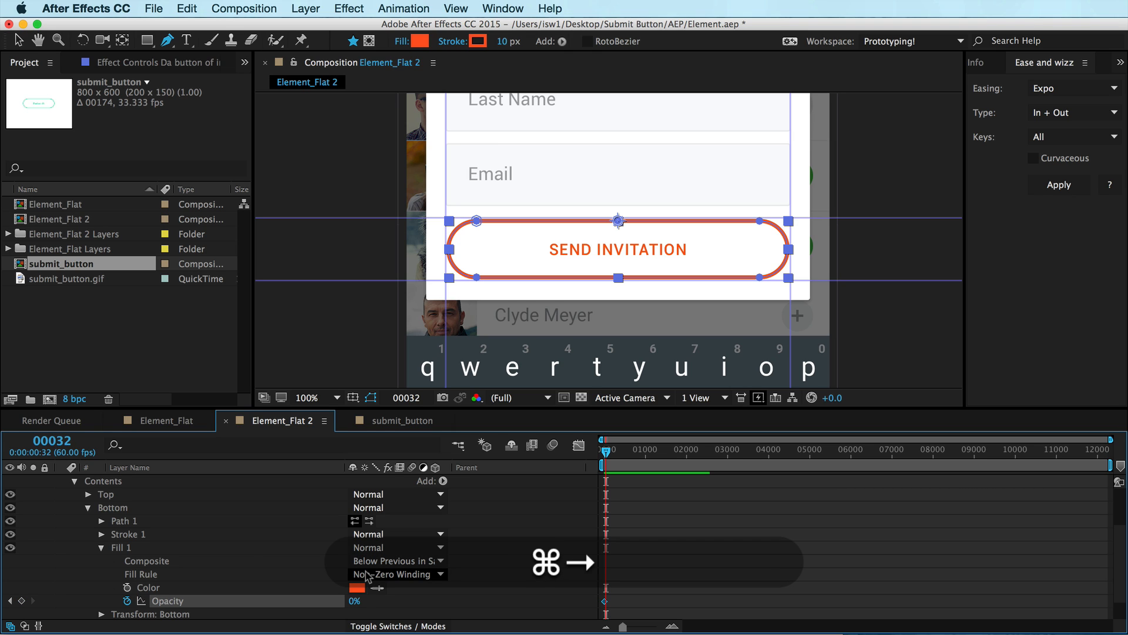
key(equal)
key(equal)
key(equal)
key(space)
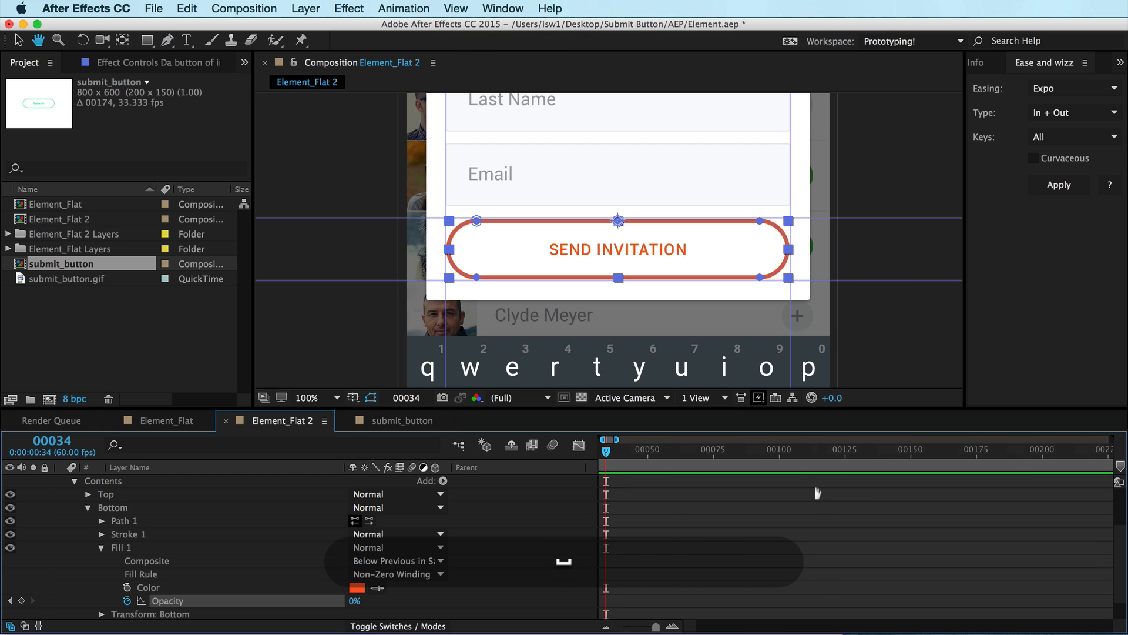
scroll(1094, 518, up, 1)
scroll(841, 502, down, 2)
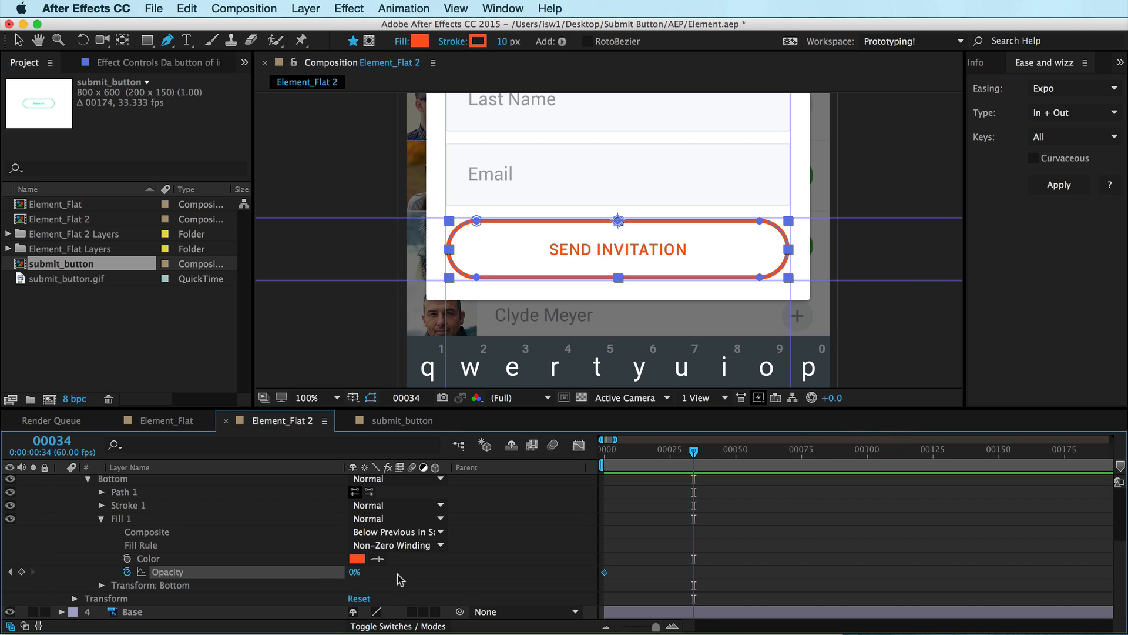
click(351, 572)
text(100)
key(Return)
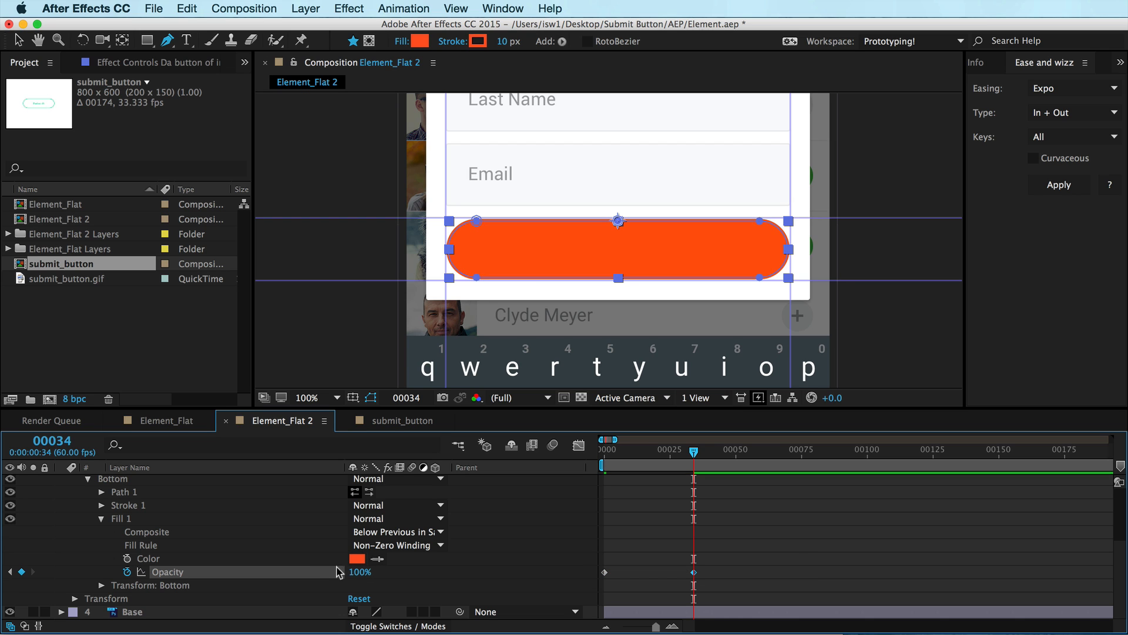
Keyframe the Send Invitation color overlay opacity at 100% on frame 34 and 0% on frame 0
scroll(207, 518, up, 3)
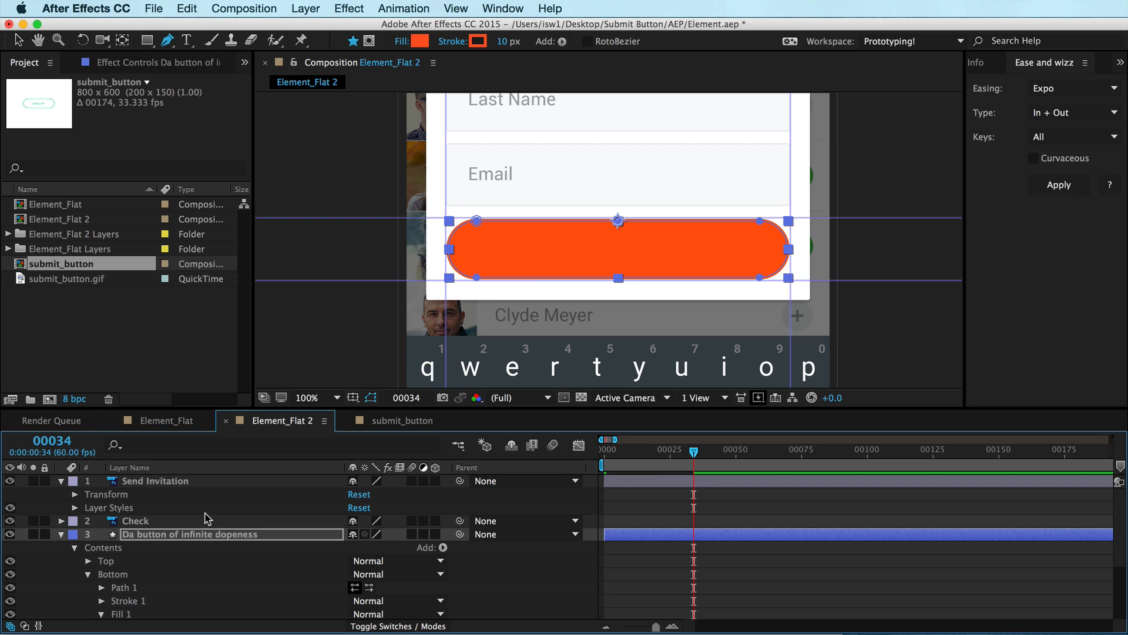
click(141, 481)
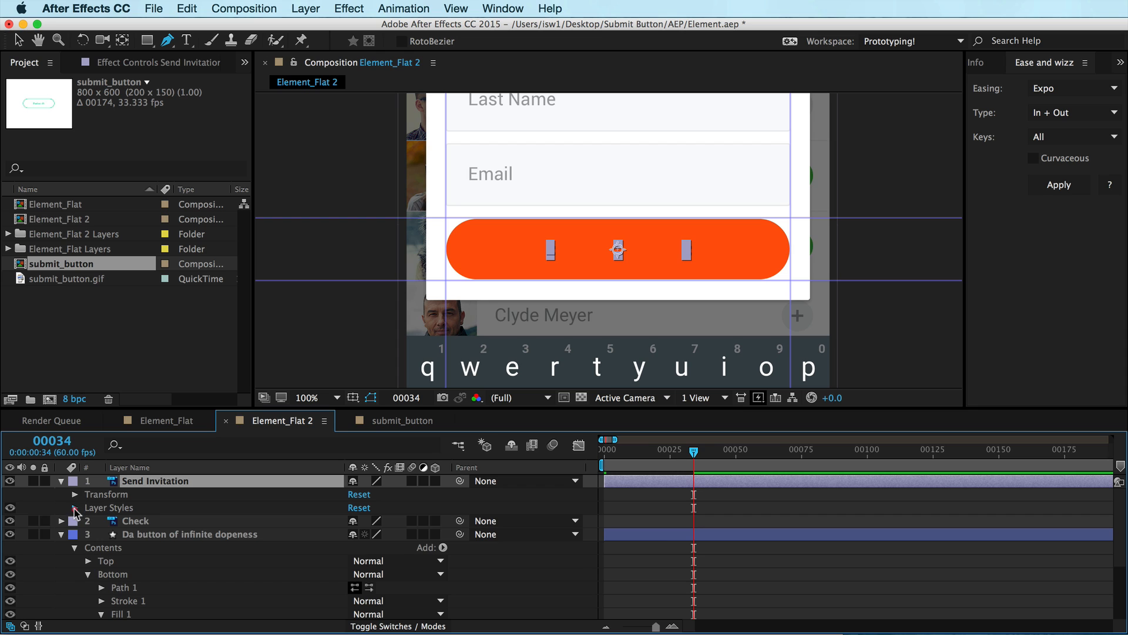
click(75, 508)
click(88, 534)
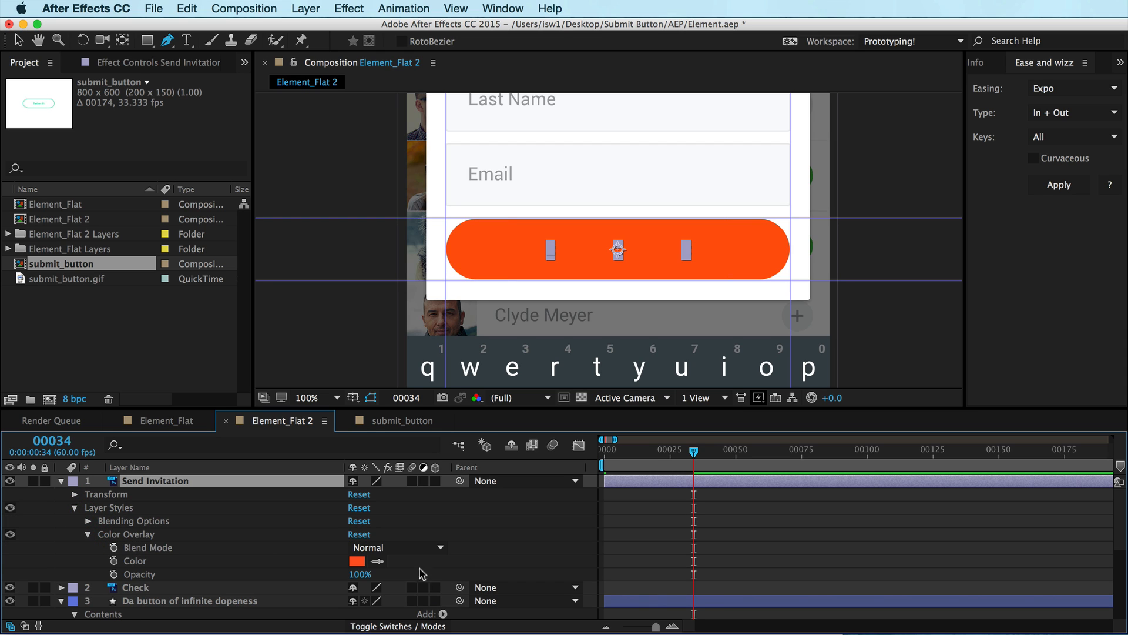
click(113, 573)
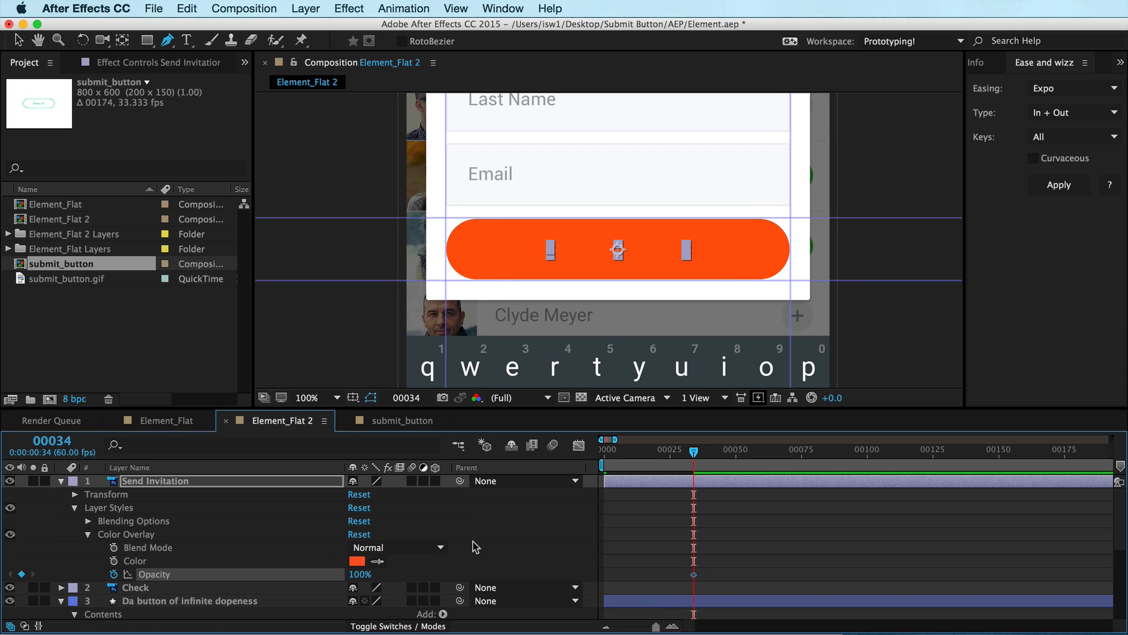
drag(694, 574, 604, 574)
click(358, 574)
text(0)
key(Return)
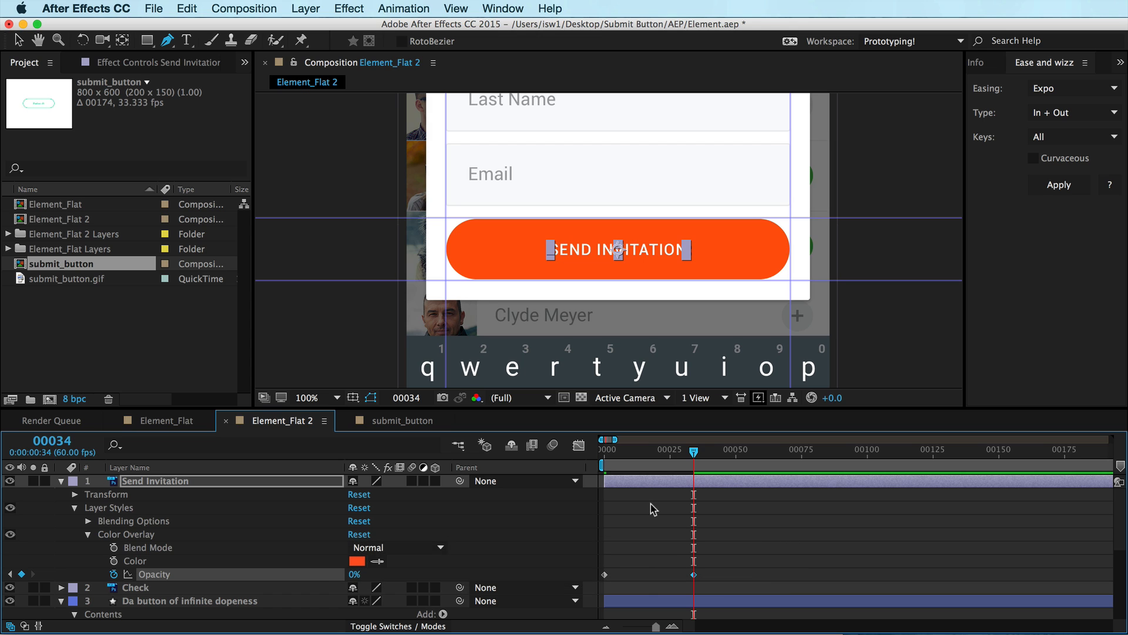
Preview the fill animation and compare it with the reference submit_button composition
key(space)
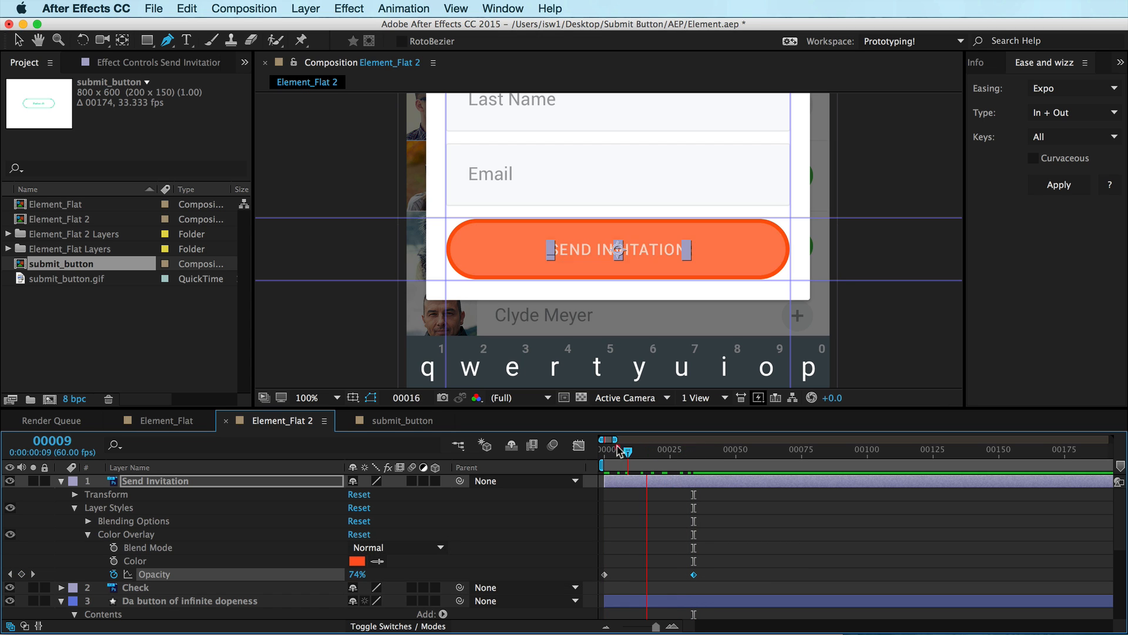
drag(608, 442, 695, 444)
key(super+Tab)
key(shift+super+Tab)
click(376, 421)
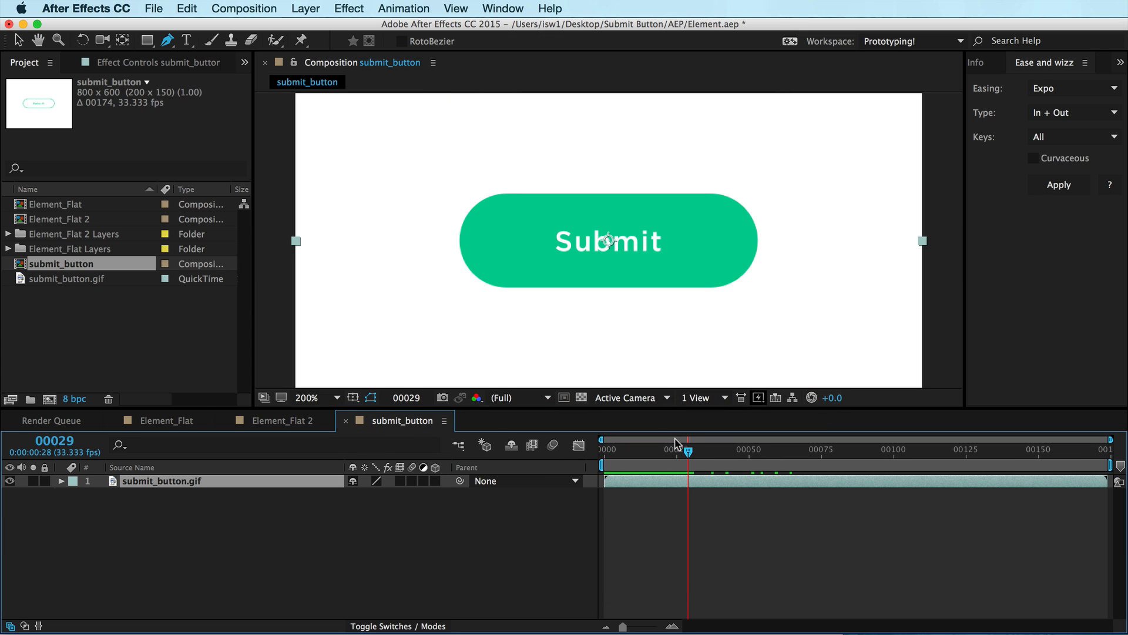
Keyframe the Send Invitation text's scale at 100% on frame 37 and 95% on frame 40
drag(688, 452, 683, 429)
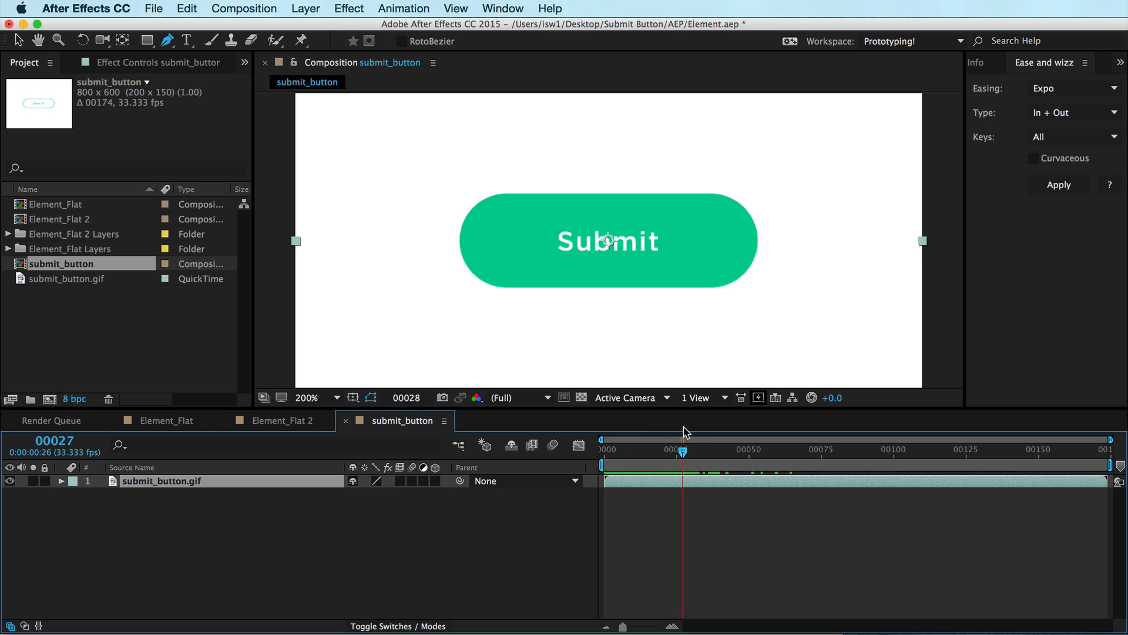
click(263, 420)
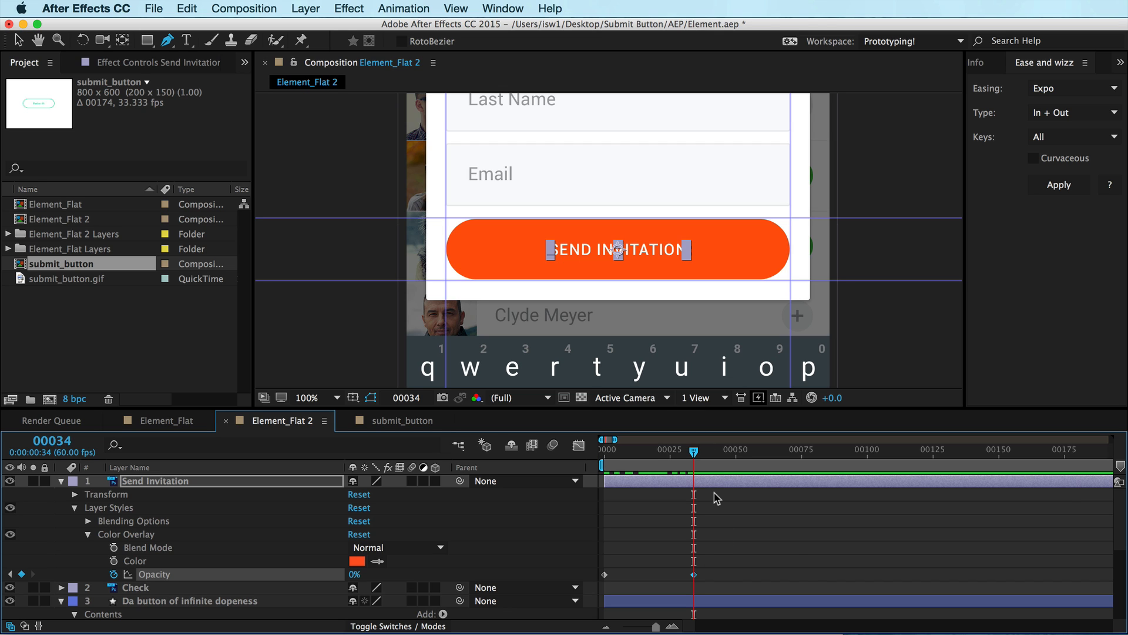
key(super+Right)
key(super+Right)
key(super+Right)
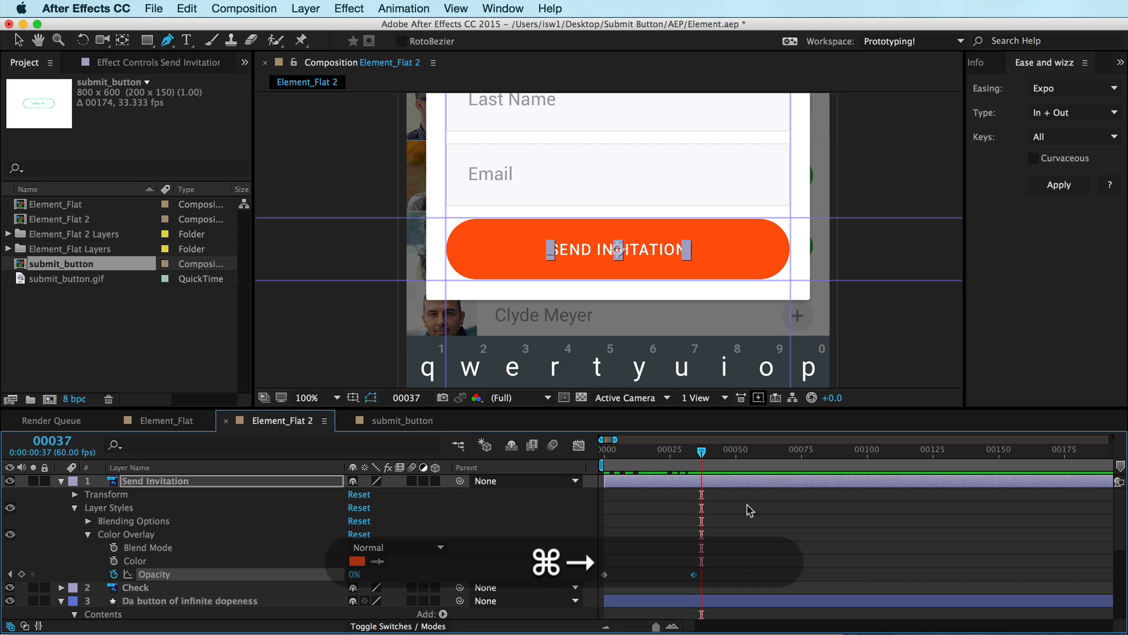
key(alt+s)
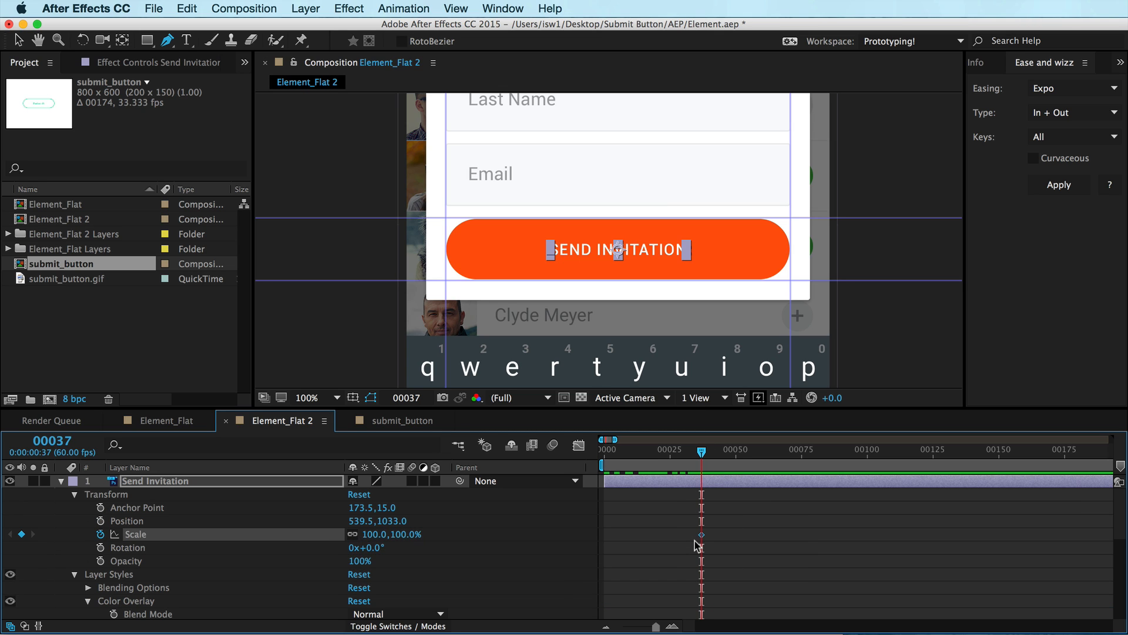
key(u)
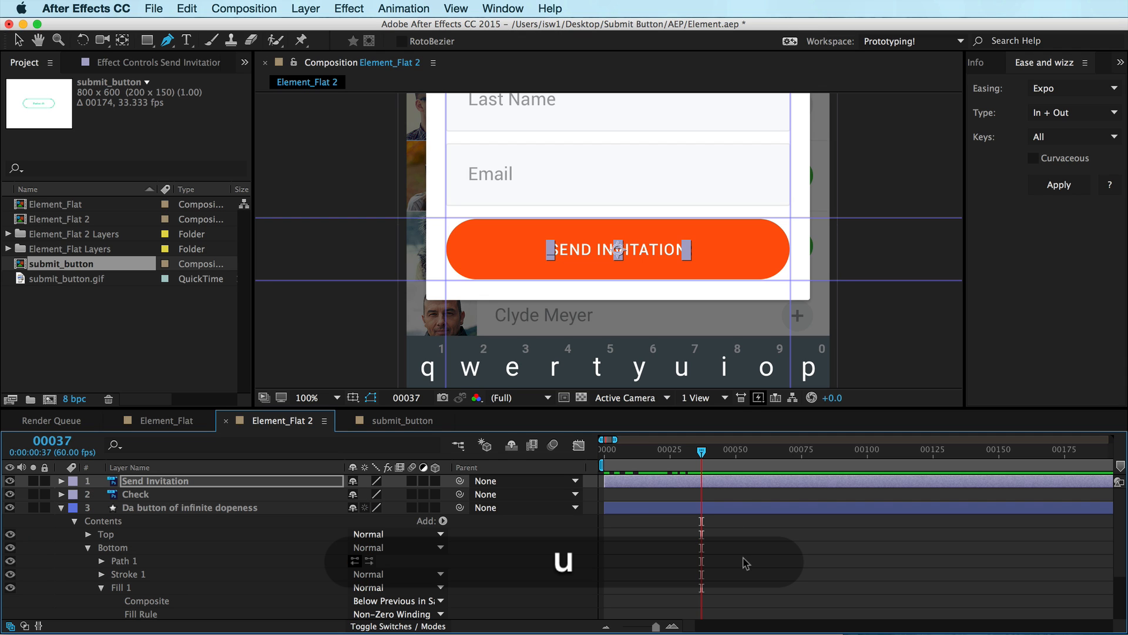
key(u)
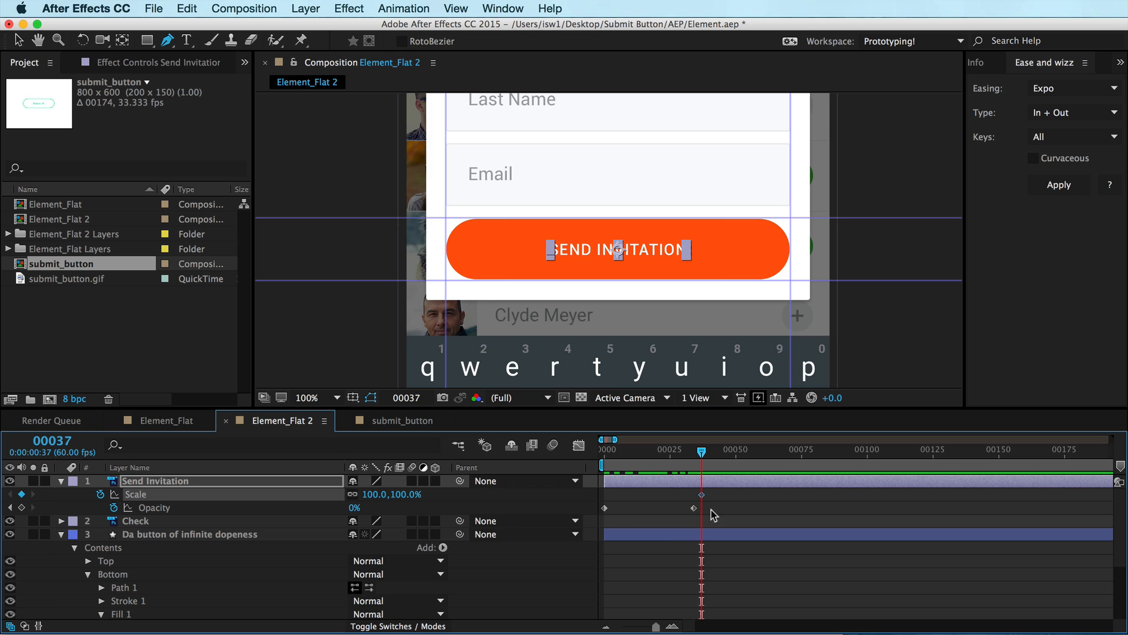
key(super+Right)
key(super+Right)
key(super+Right)
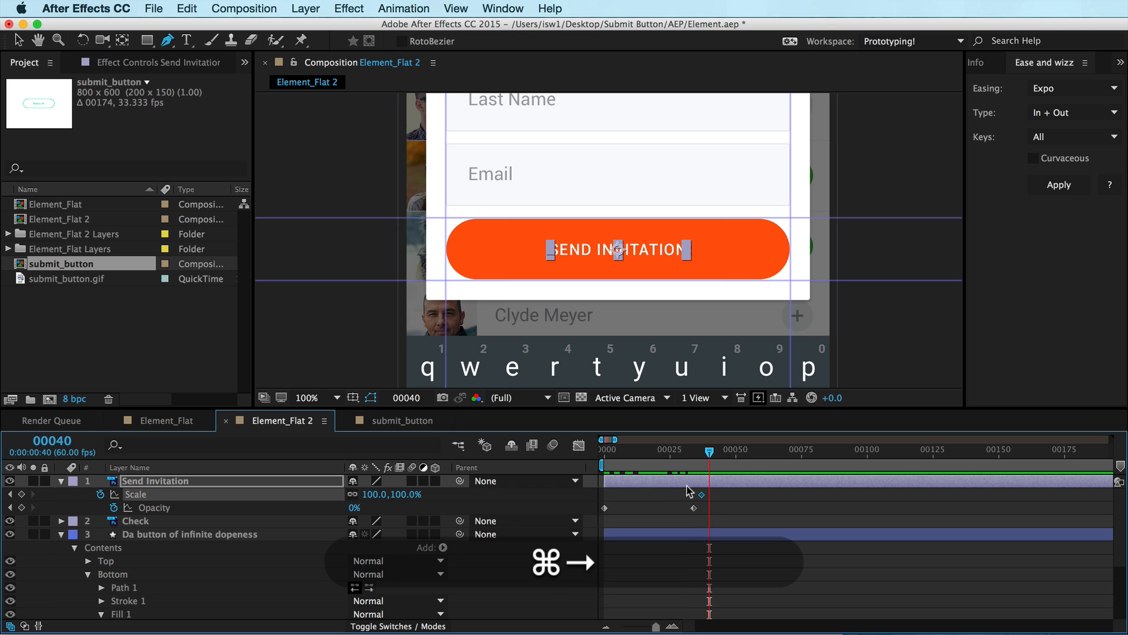
click(405, 495)
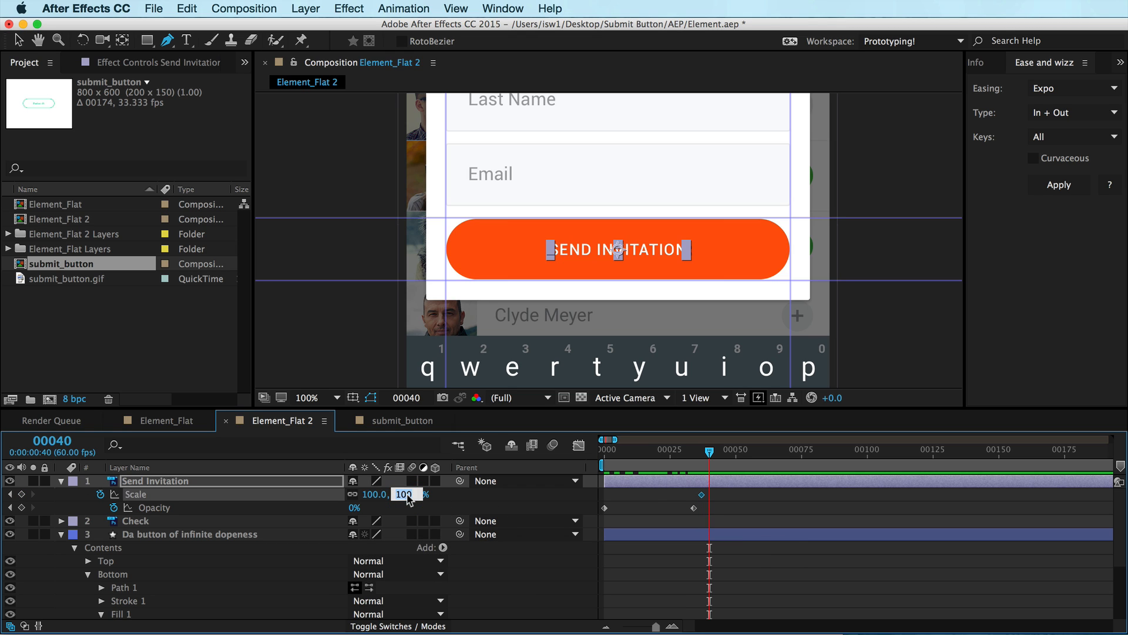
text(95)
key(Return)
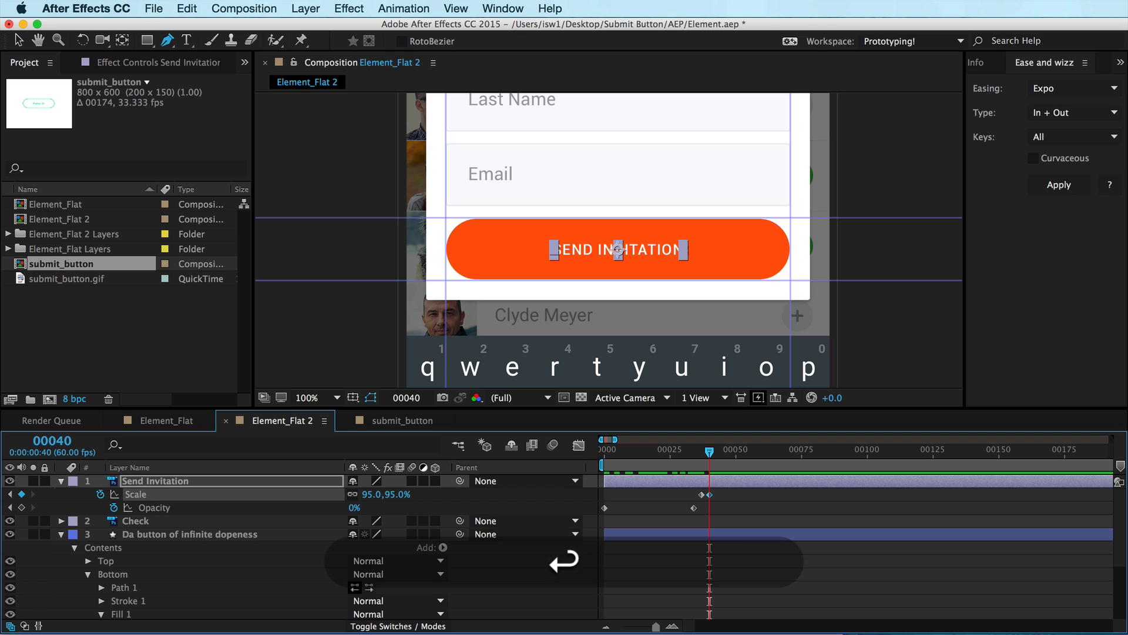
Set the Send Invitation text's scale back to 100% at frame 43
key(super)
key(super+Right)
key(super+Right)
key(super+Right)
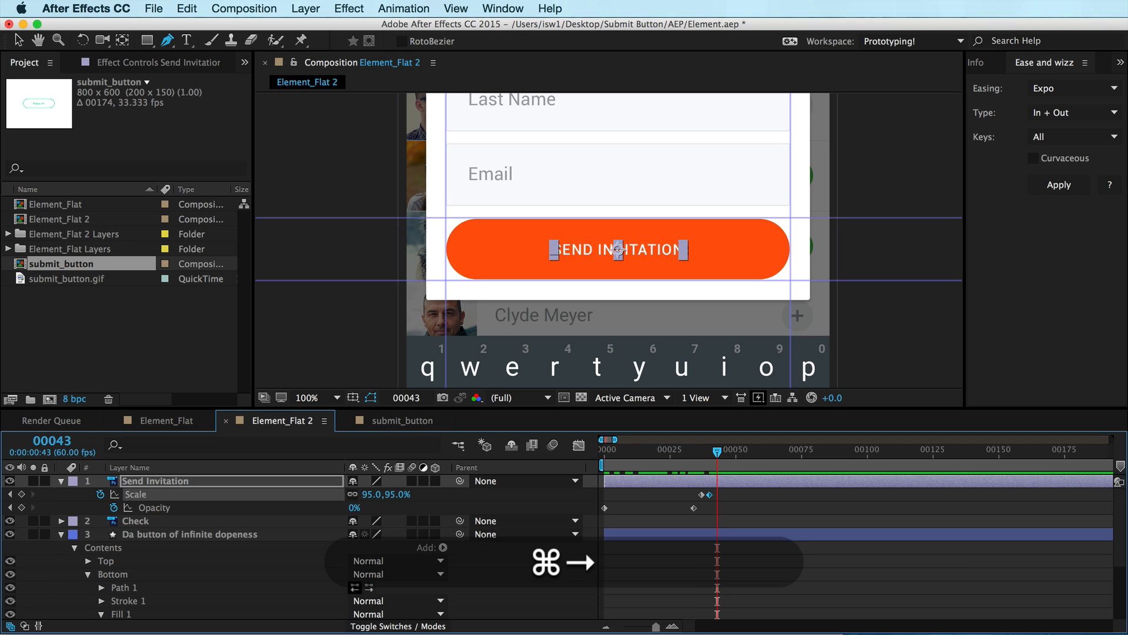
click(393, 494)
text(1000)
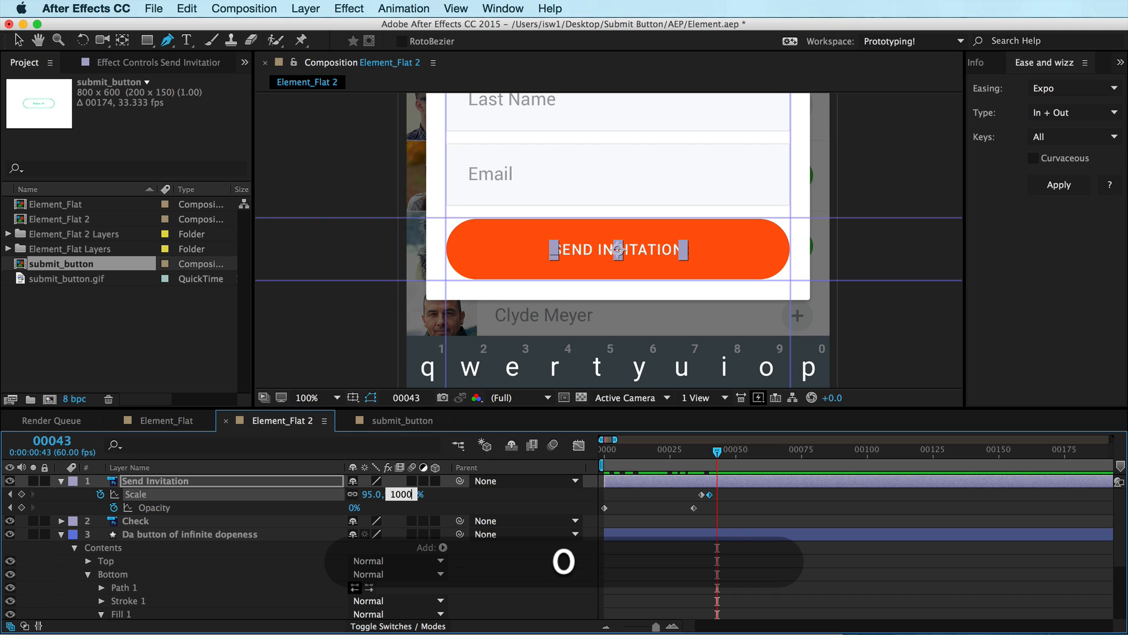
key(Return)
click(414, 494)
text(100)
key(Return)
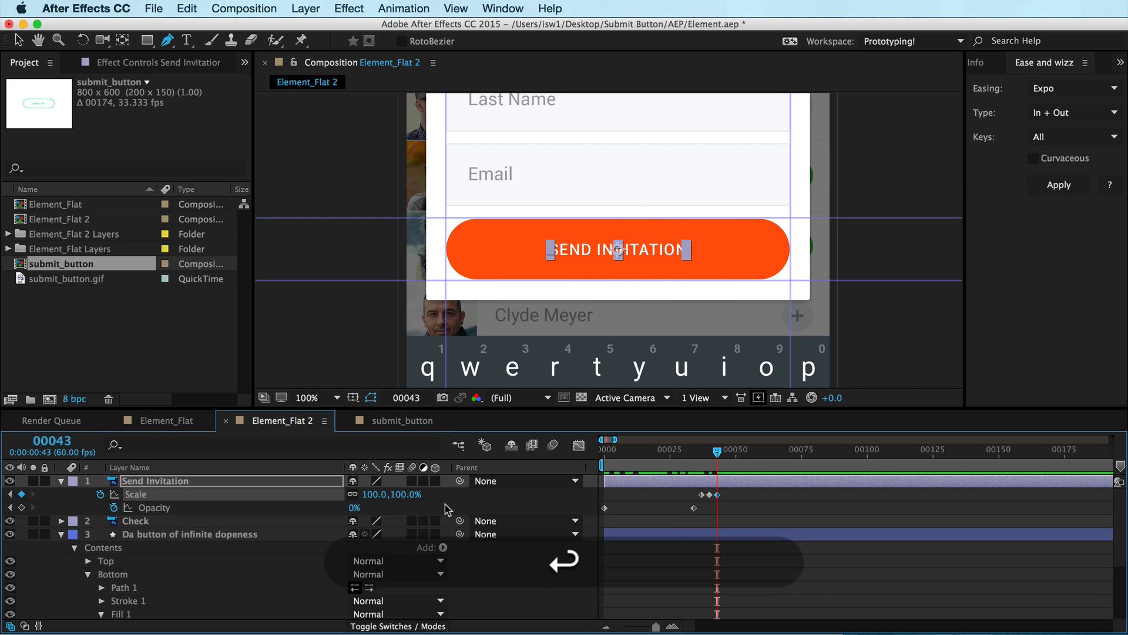
Scrub through the scale bounce and compare it with the reference submit_button composition
mouse_move(717, 451)
mouse_down()
mouse_move(689, 458)
mouse_move(726, 458)
mouse_up()
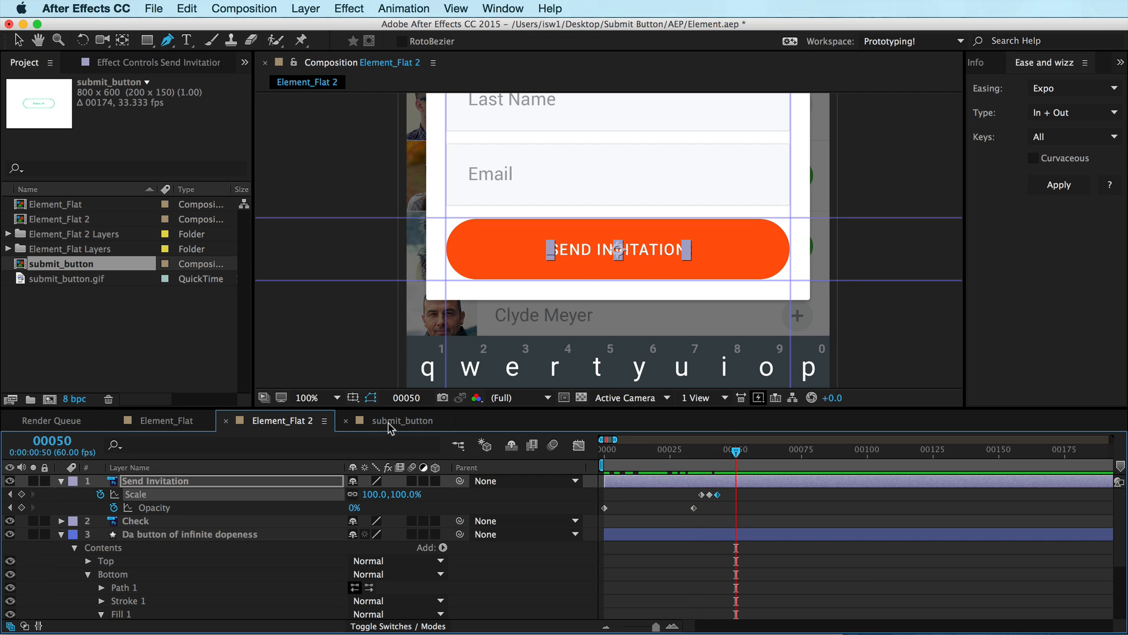
click(389, 423)
click(297, 422)
drag(673, 450, 773, 462)
click(402, 421)
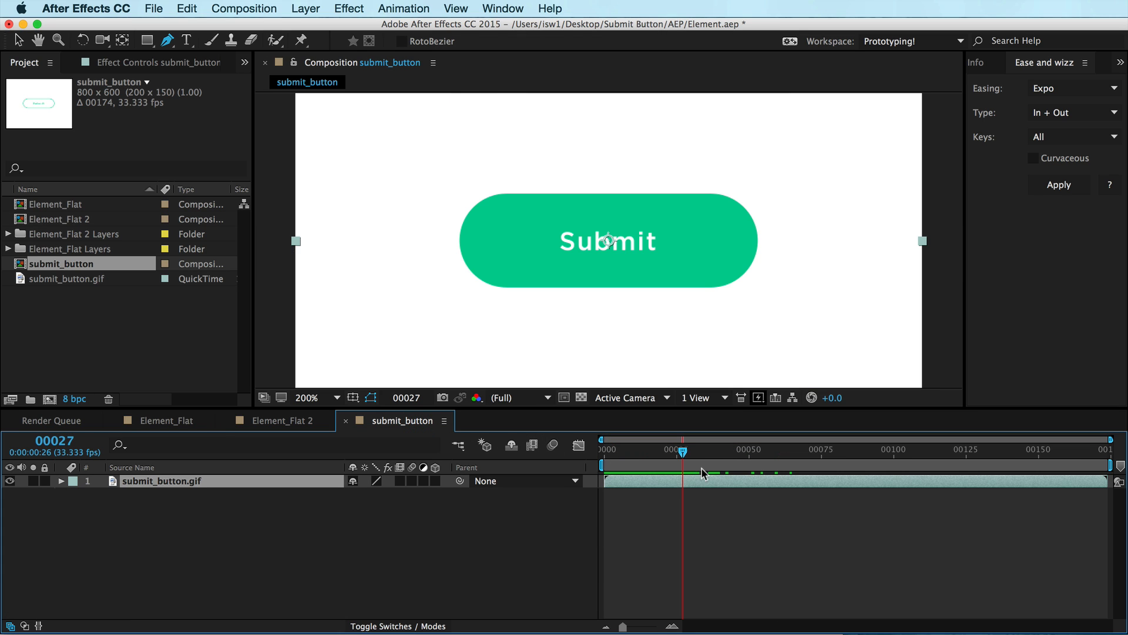
mouse_move(685, 458)
mouse_down()
mouse_move(729, 461)
mouse_move(691, 462)
mouse_move(707, 457)
mouse_up()
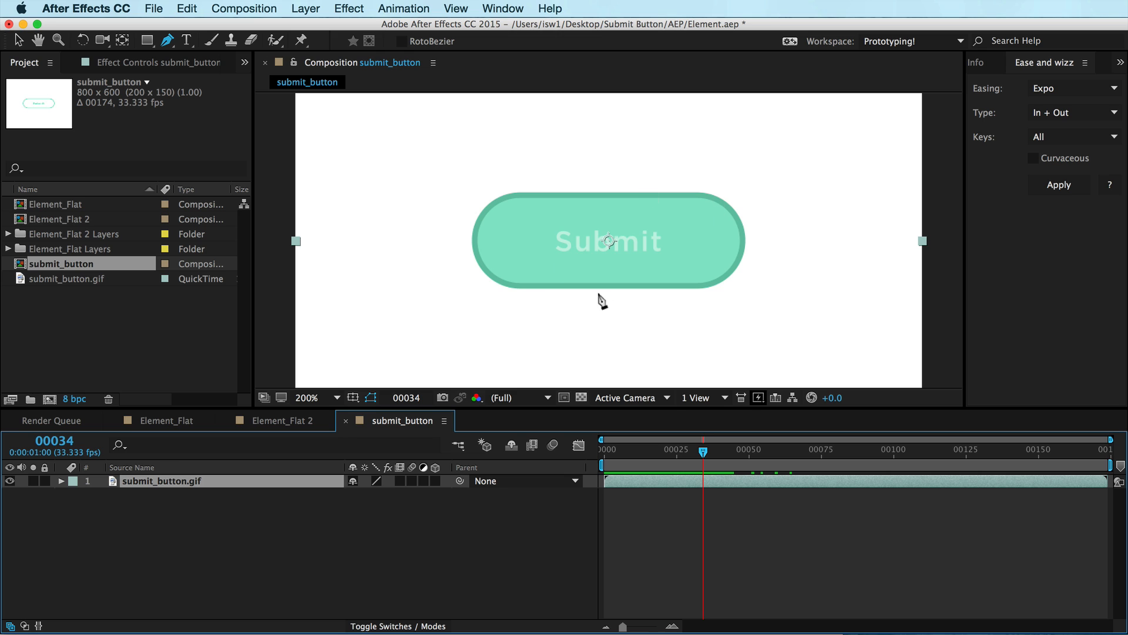
mouse_move(704, 452)
mouse_down()
mouse_move(717, 458)
mouse_move(703, 454)
mouse_up()
mouse_move(704, 453)
mouse_down()
mouse_move(665, 452)
mouse_move(718, 452)
mouse_up()
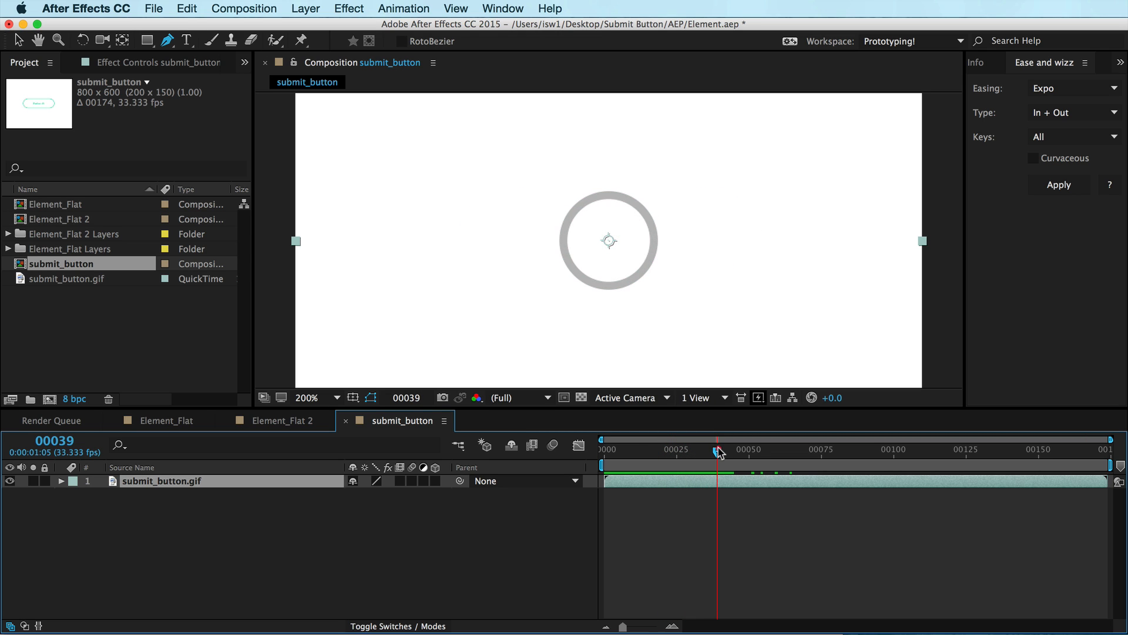
click(312, 422)
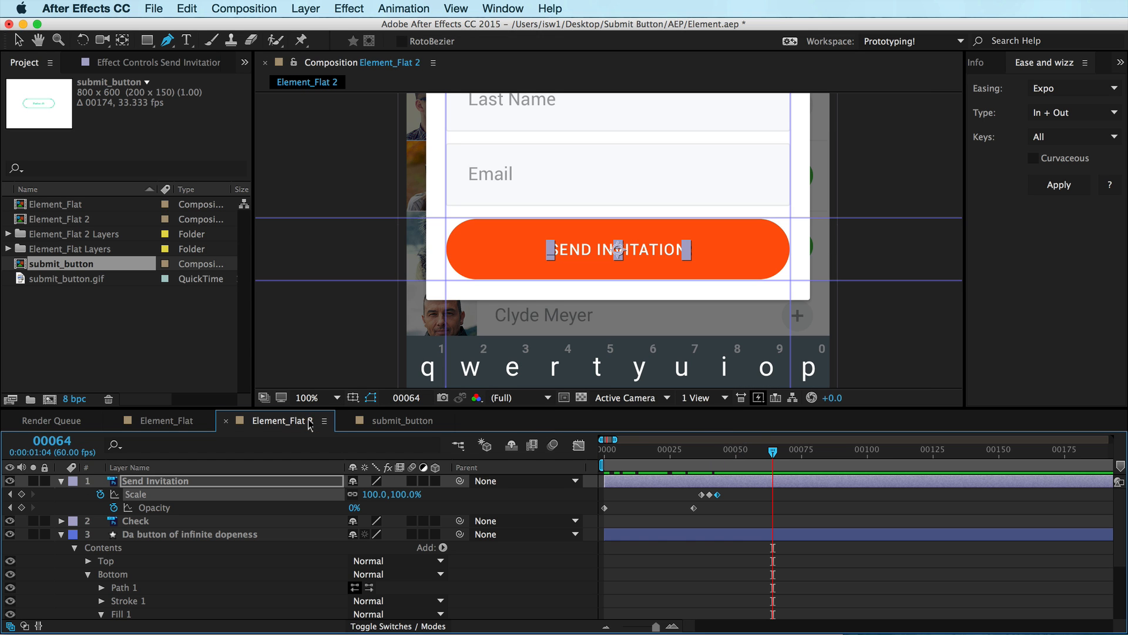
drag(717, 451, 744, 450)
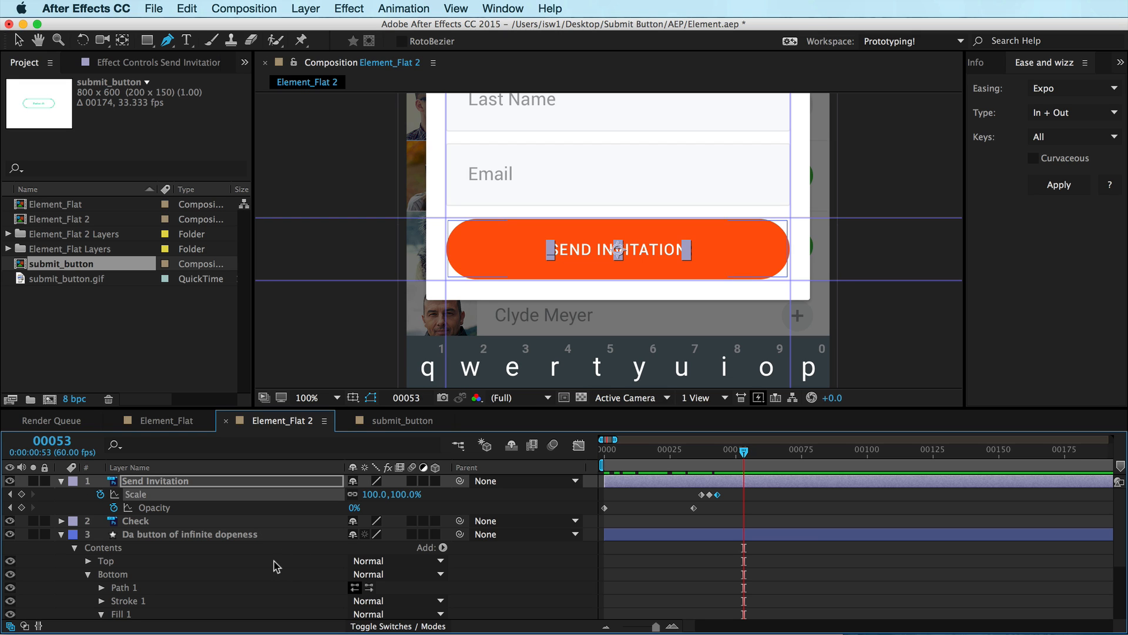
Check the values of the Bottom fill opacity keyframes at frames 0 and 34
scroll(235, 580, down, 3)
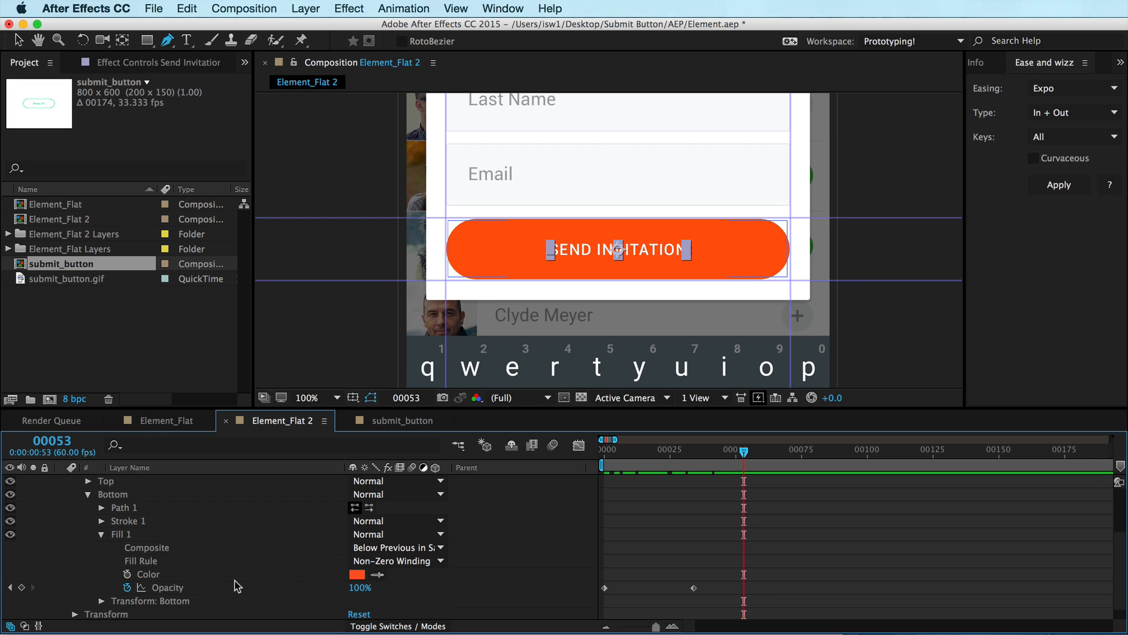
click(693, 587)
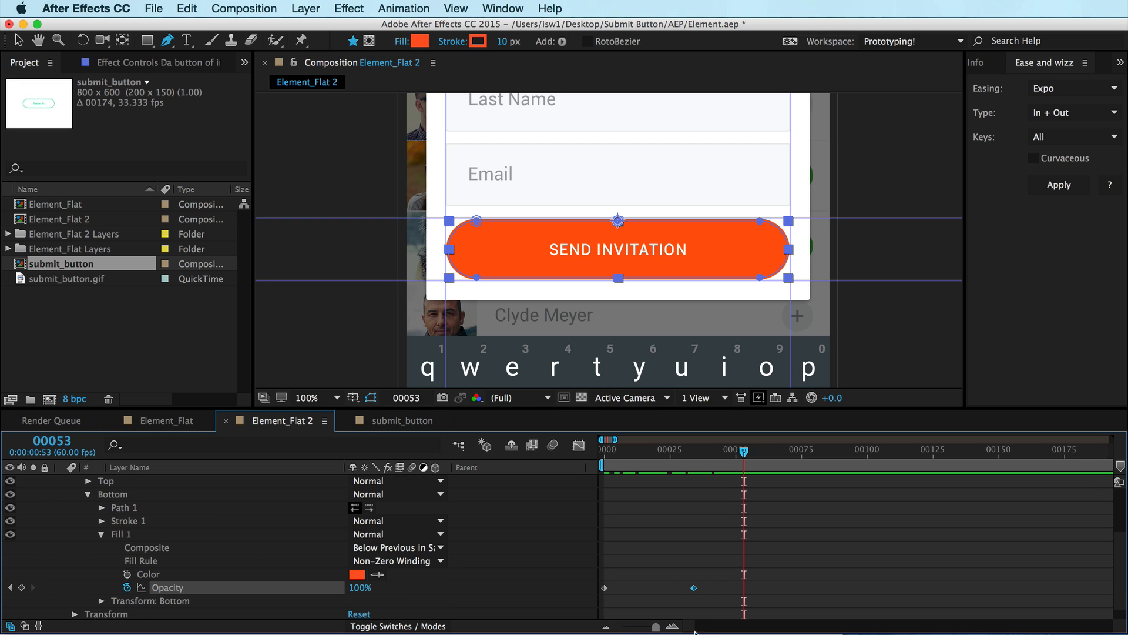
key(super+c)
key(super+v)
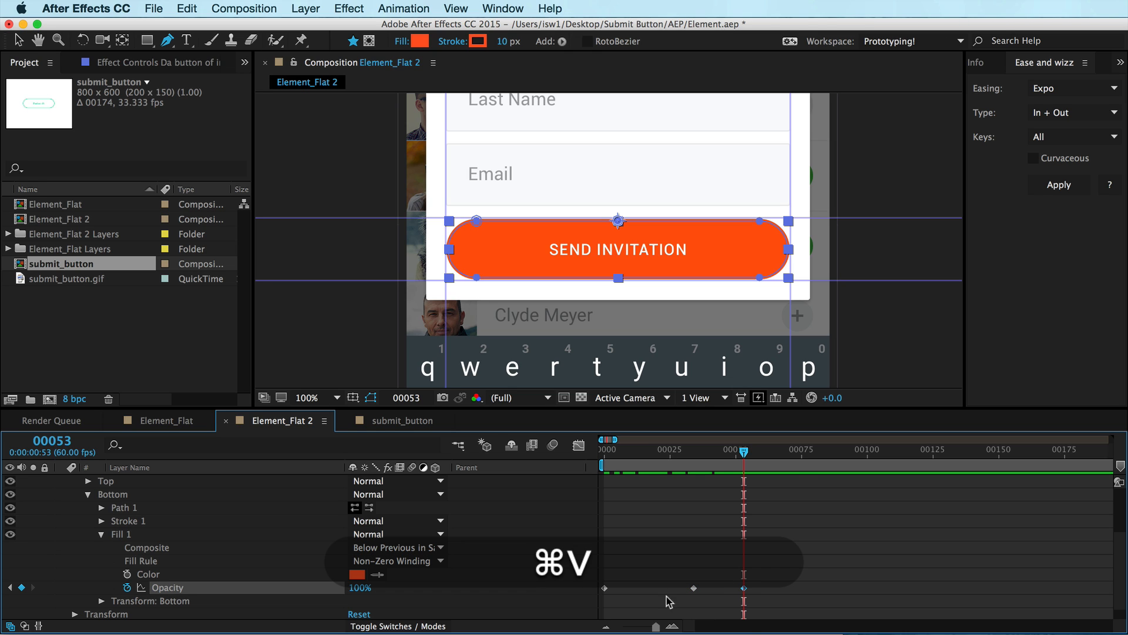
key(super+z)
drag(712, 574, 578, 602)
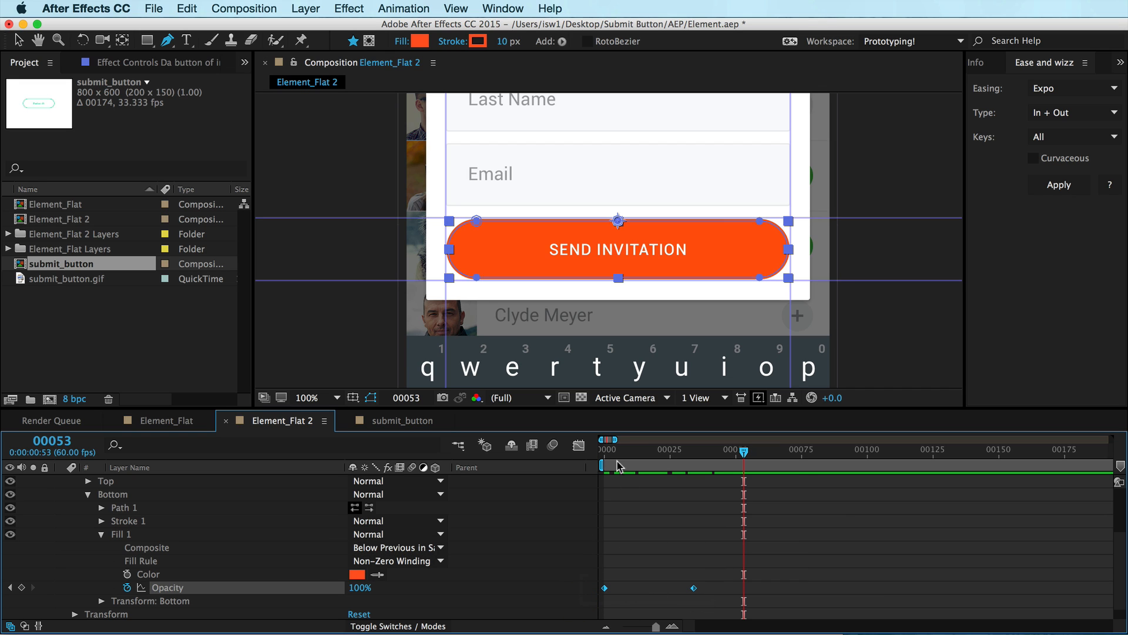
double_click(605, 588)
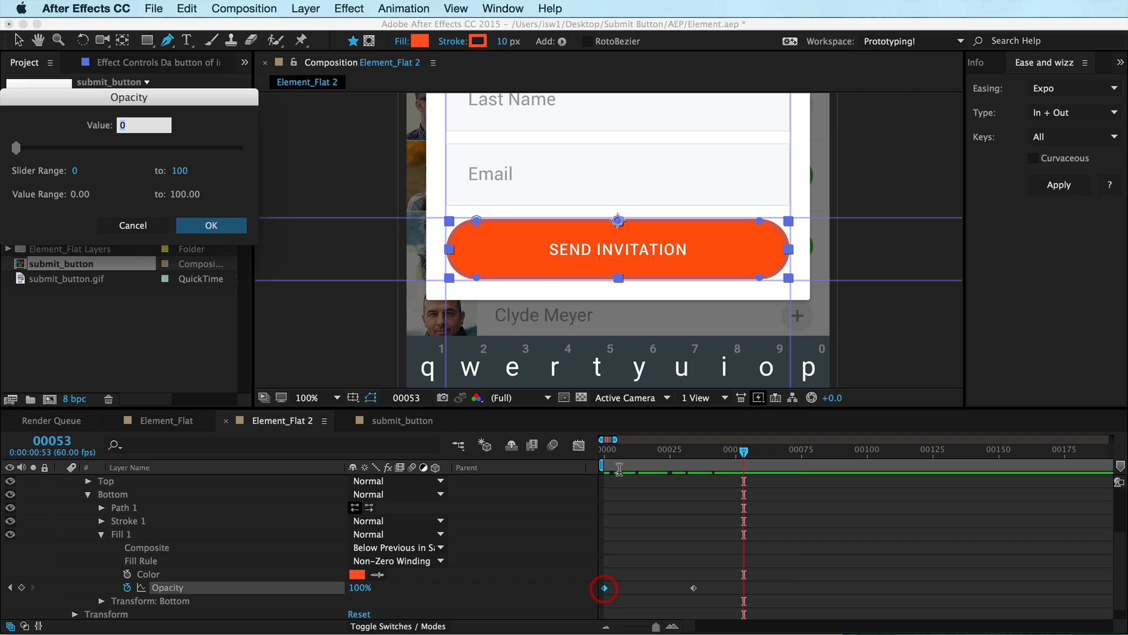
key(Escape)
double_click(693, 588)
key(Escape)
Copy both Bottom fill opacity keyframes, paste them at frame 53, and time-reverse the pasted pair
drag(720, 563, 584, 610)
key(super+c)
key(super+v)
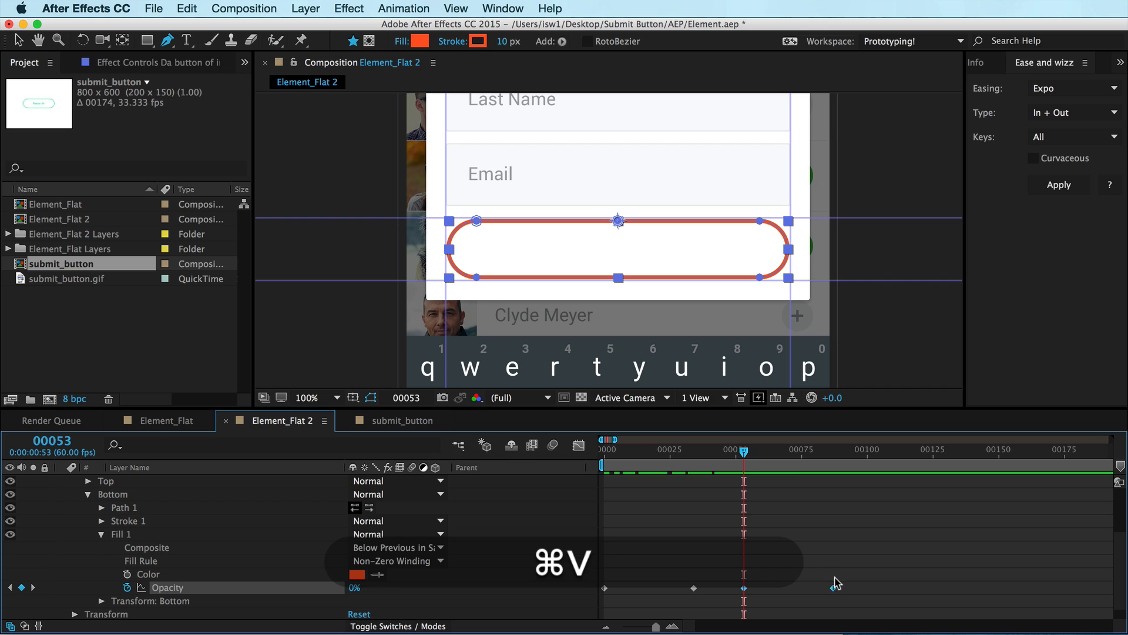
ctrl+click(835, 588)
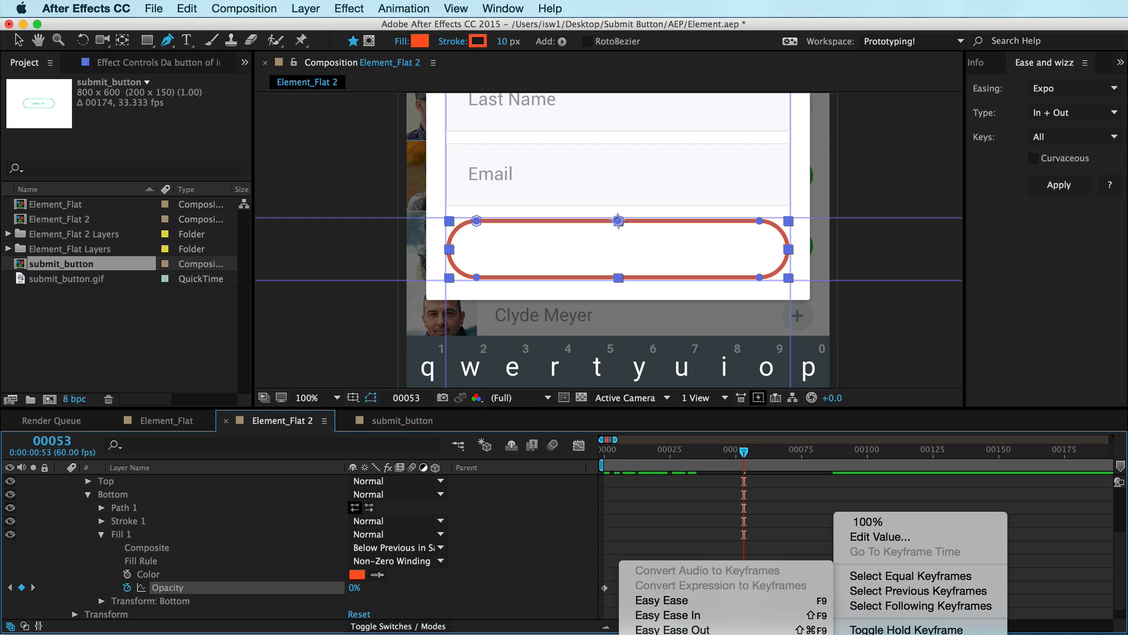
click(758, 634)
click(770, 573)
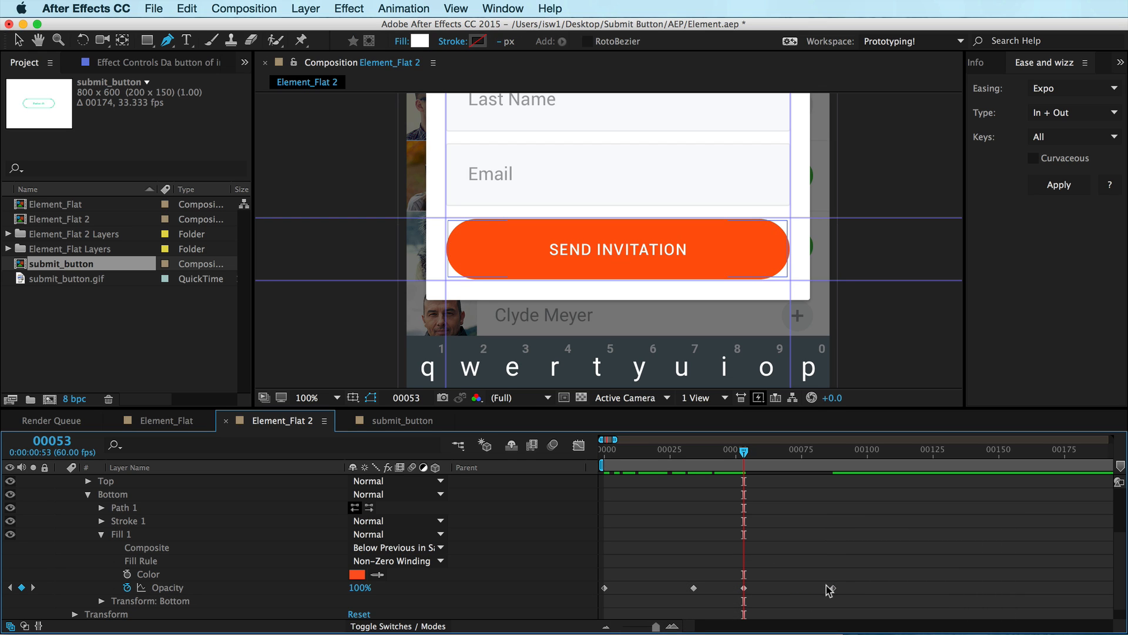
drag(834, 588, 813, 590)
key(super+z)
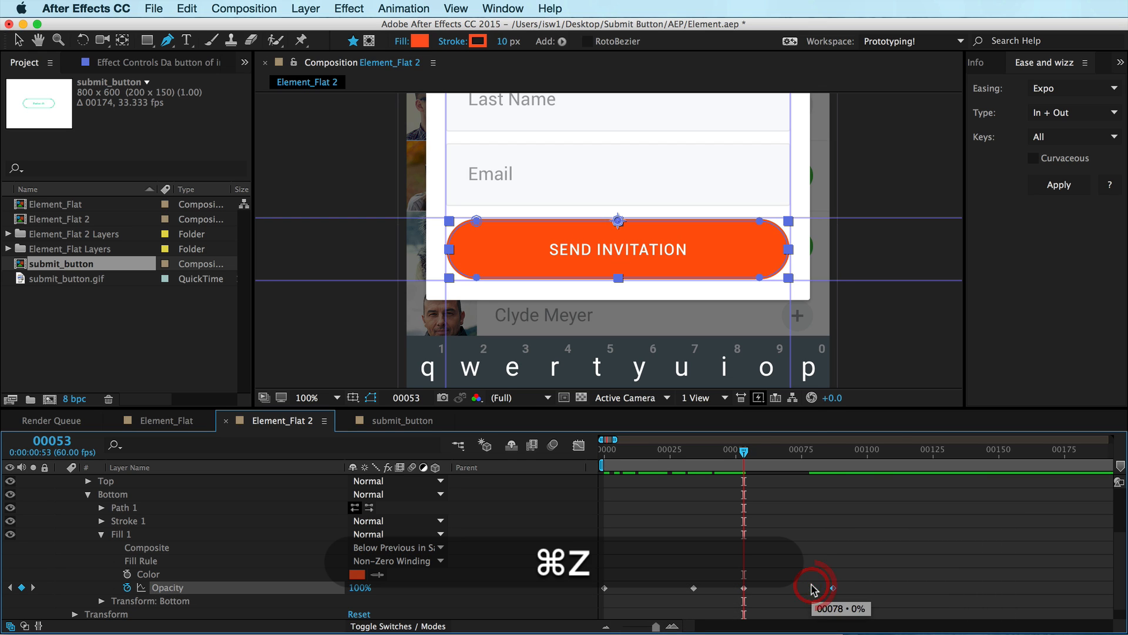
mouse_move(744, 450)
mouse_down()
mouse_move(829, 464)
mouse_move(607, 471)
mouse_move(800, 467)
mouse_move(733, 466)
mouse_up()
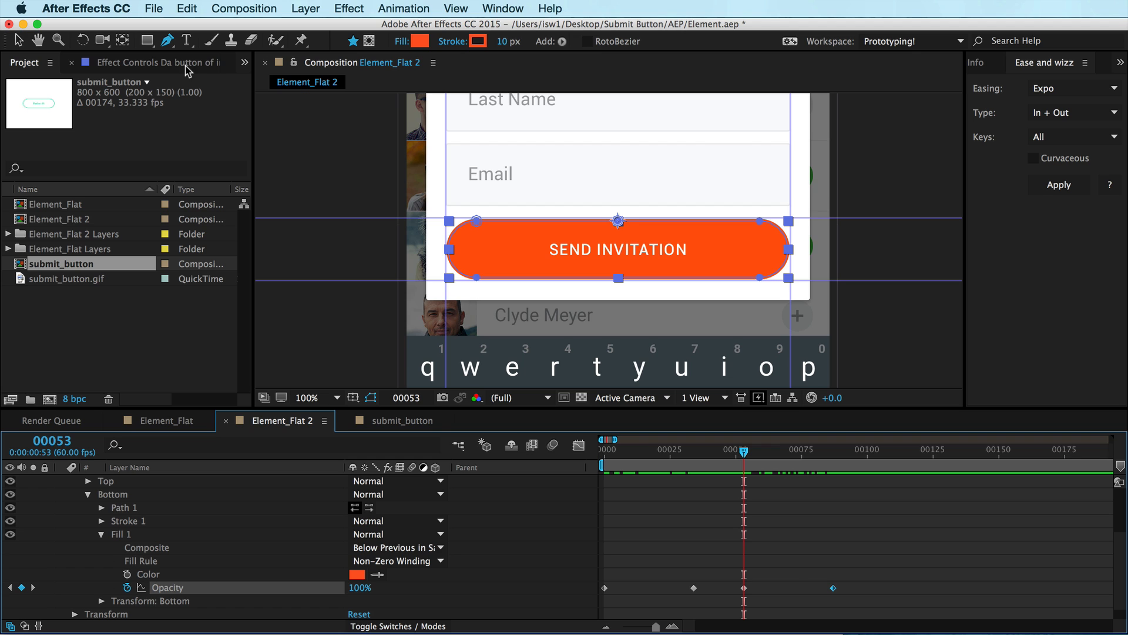
key(v)
drag(819, 201, 705, 287)
key(super+z)
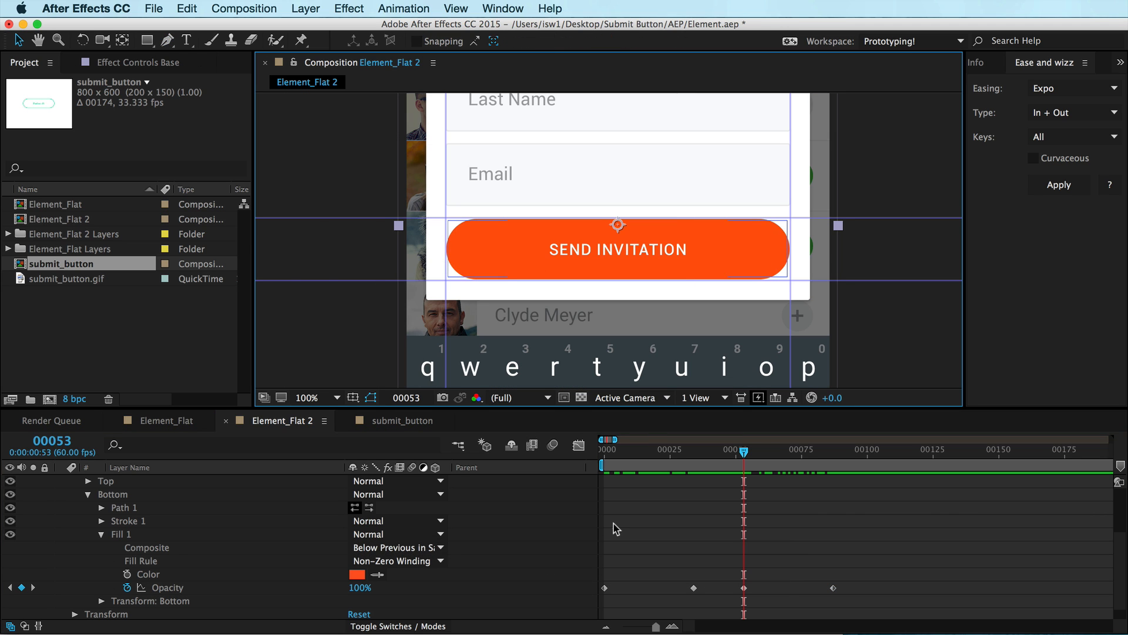
Select the button shape layer's Bottom path and set a Path keyframe for it at frame 53
scroll(622, 529, up, 4)
click(222, 509)
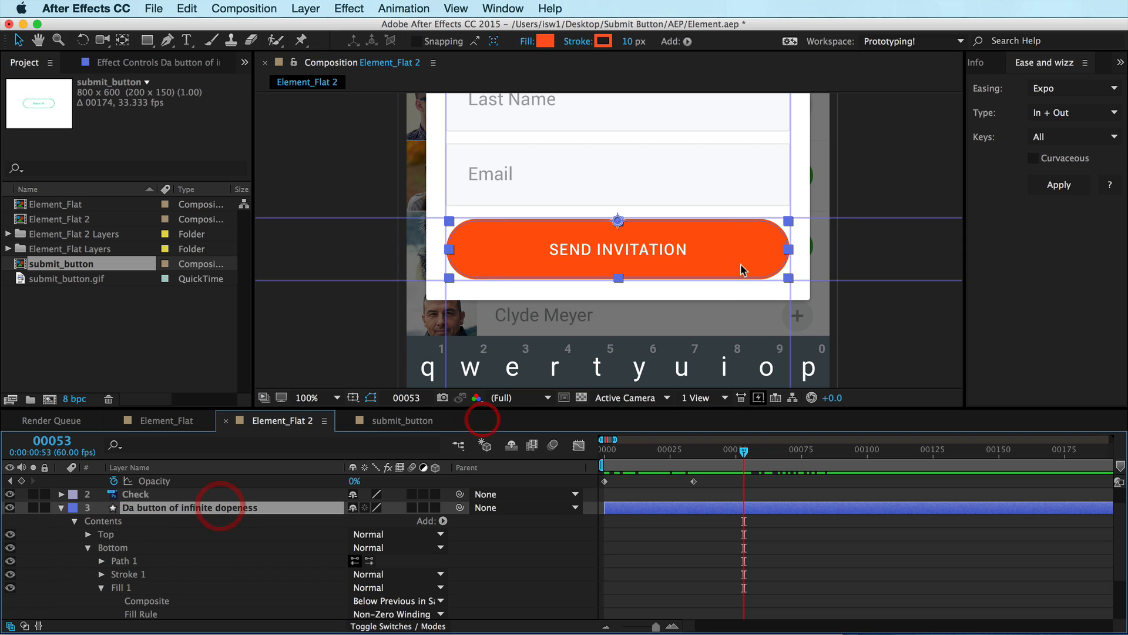
key(super+semicolon)
key(shift+super+a)
click(783, 261)
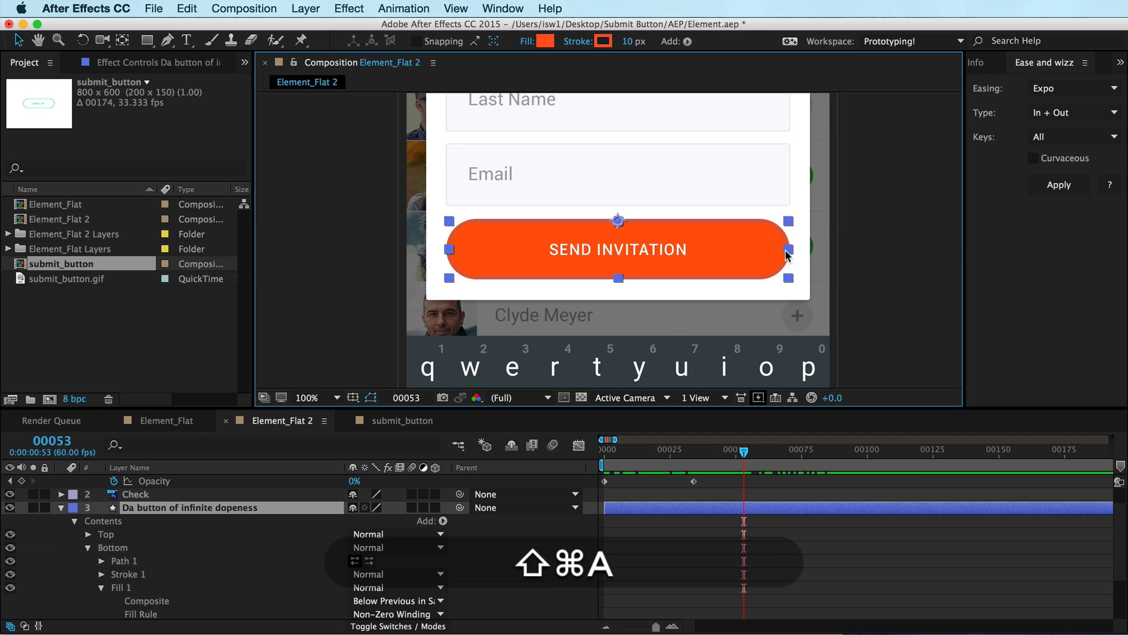
click(789, 248)
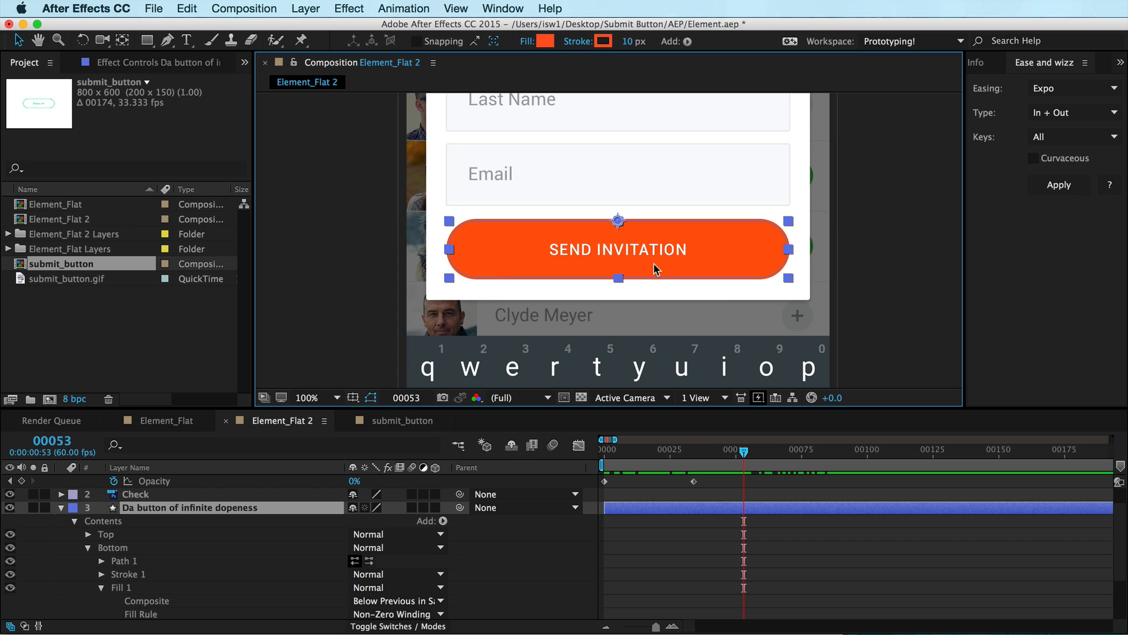
click(125, 523)
click(229, 562)
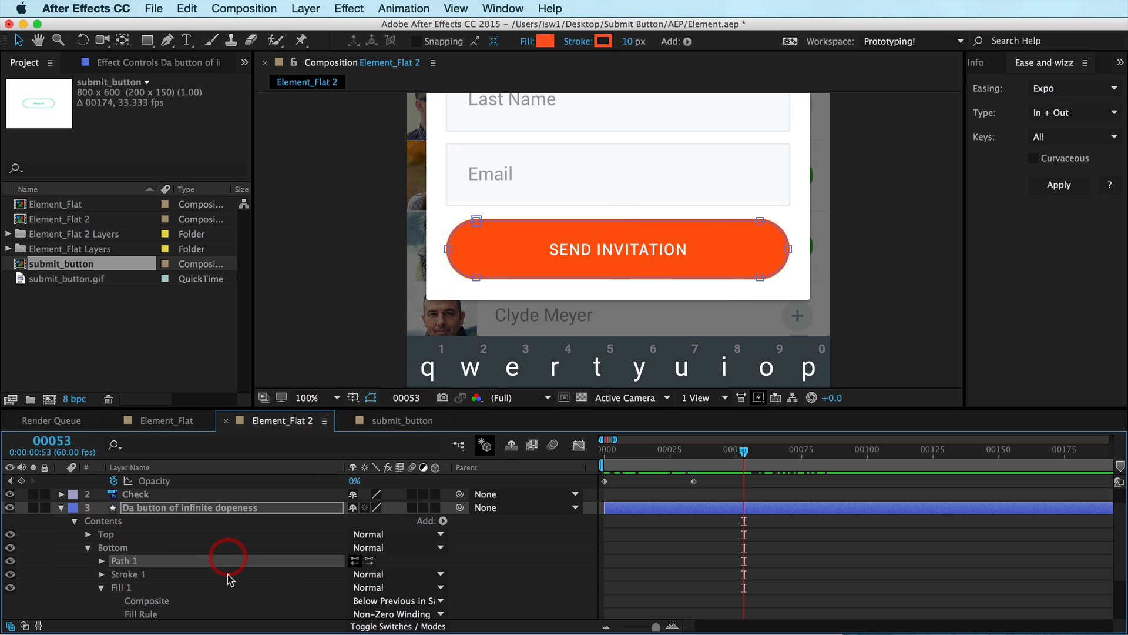
drag(808, 201, 701, 324)
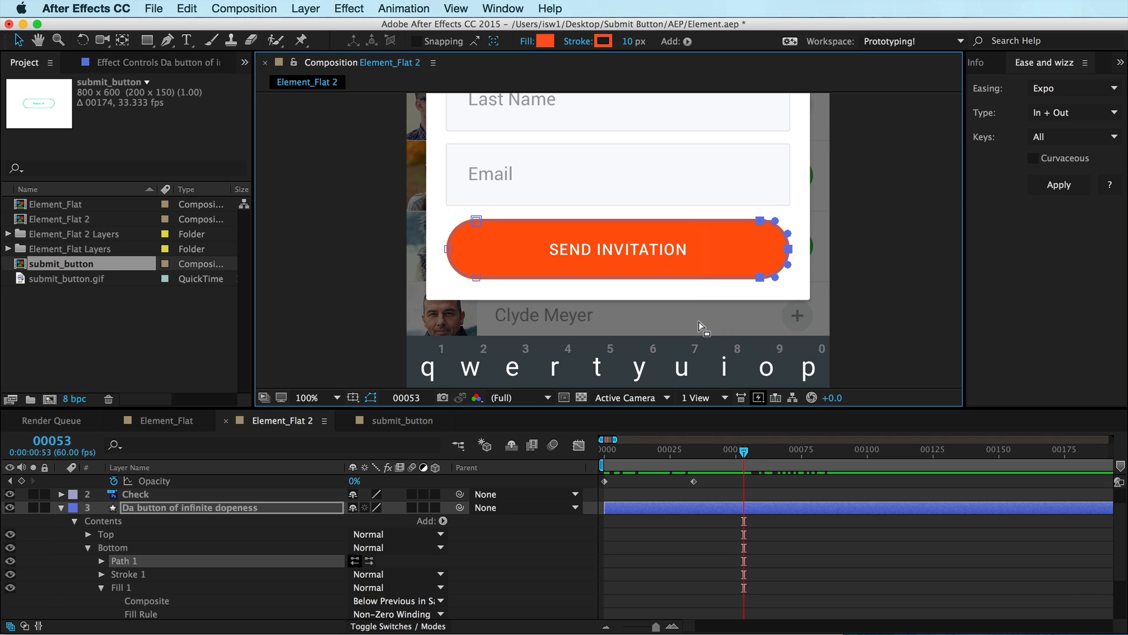
key(super)
key(shift)
scroll(197, 595, down, 1)
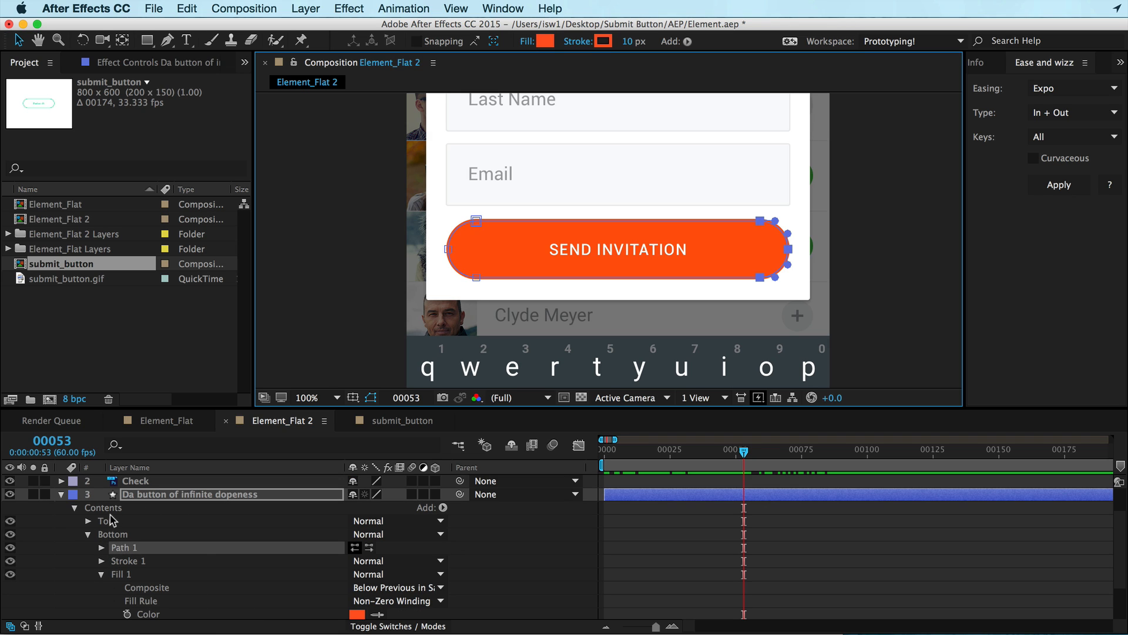
click(102, 549)
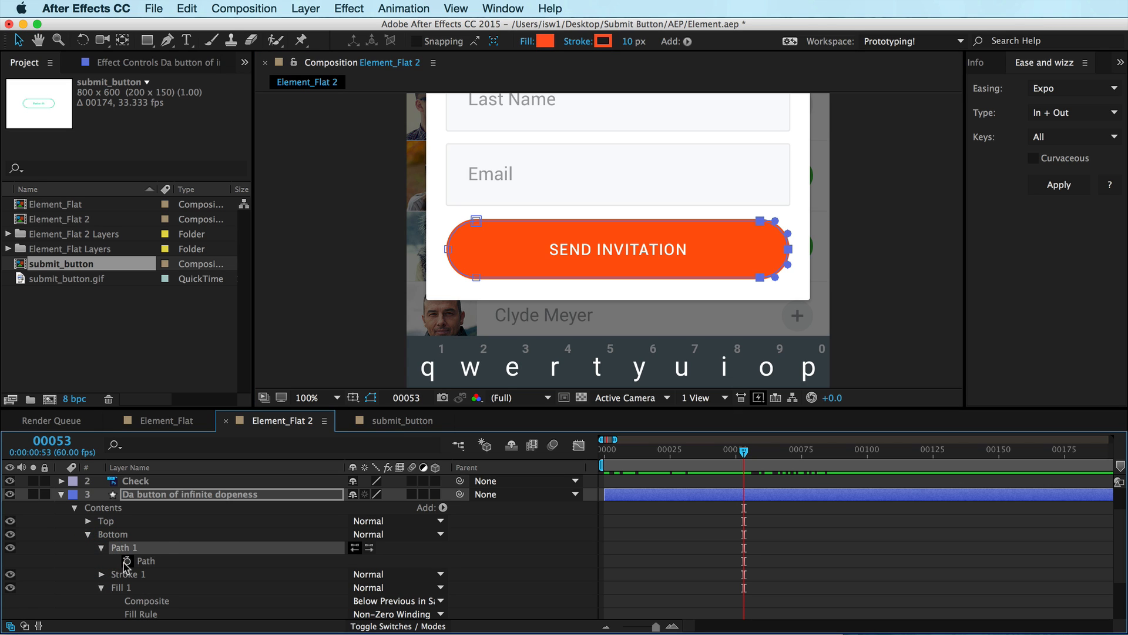
click(127, 561)
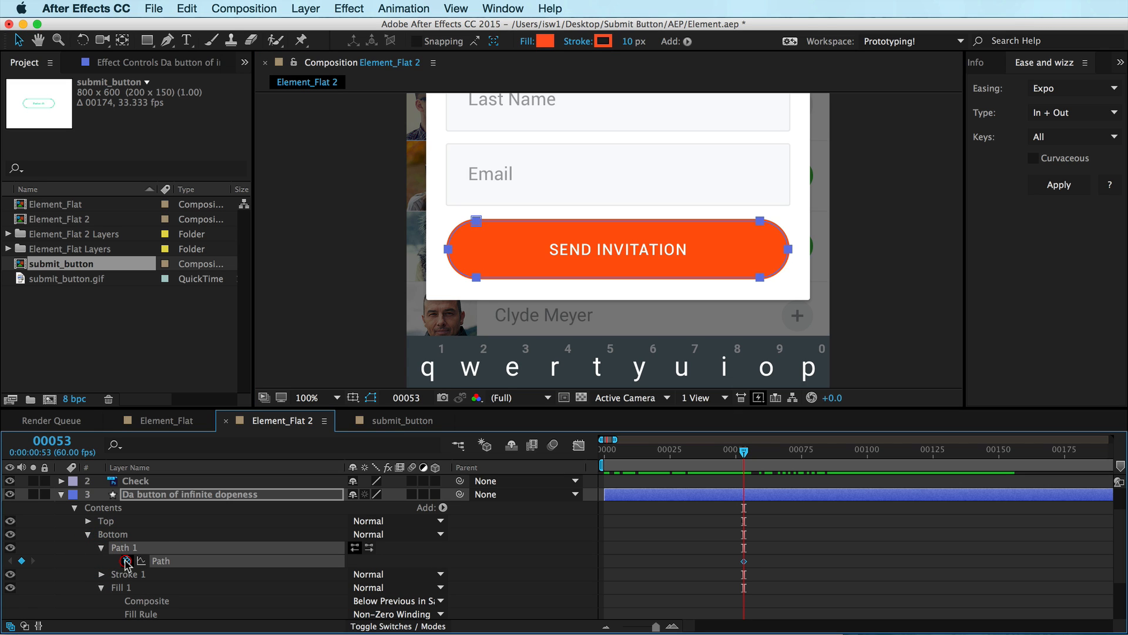
Set a Path keyframe for the Top path at frame 53 as well
click(88, 520)
click(101, 535)
click(126, 547)
scroll(178, 550, down, 3)
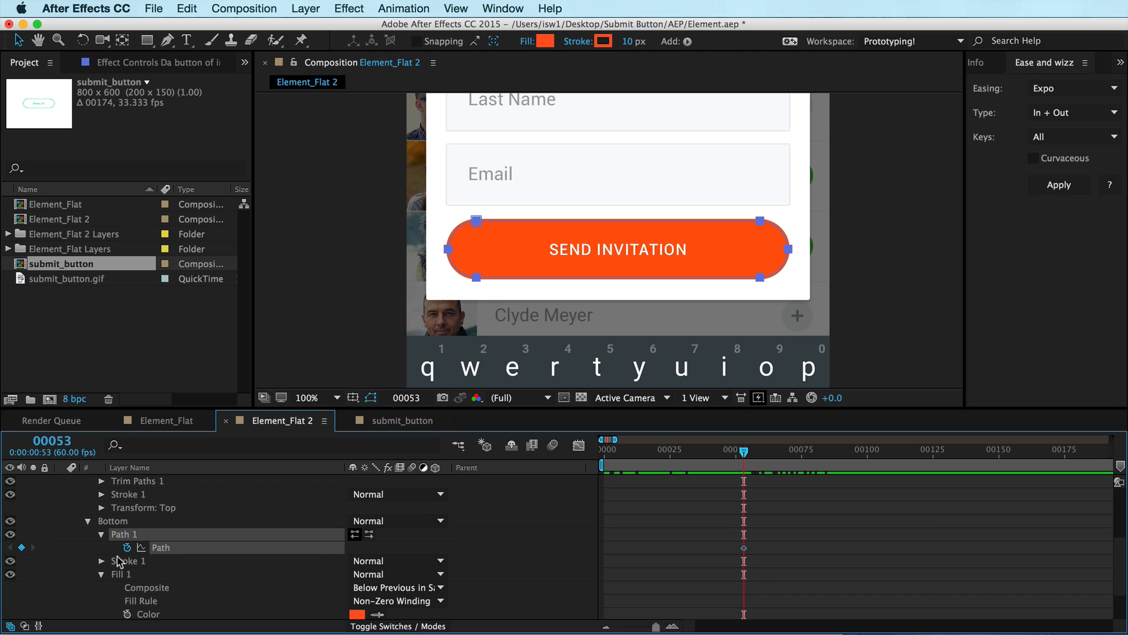
scroll(117, 561, up, 3)
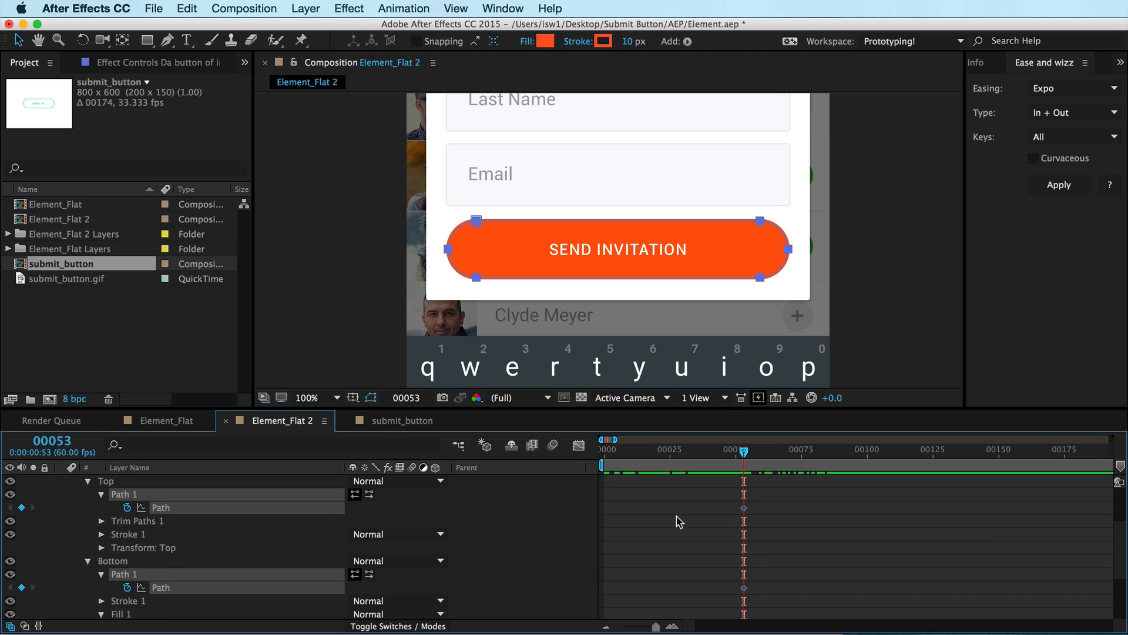
scroll(679, 522, up, 3)
scroll(775, 525, down, 3)
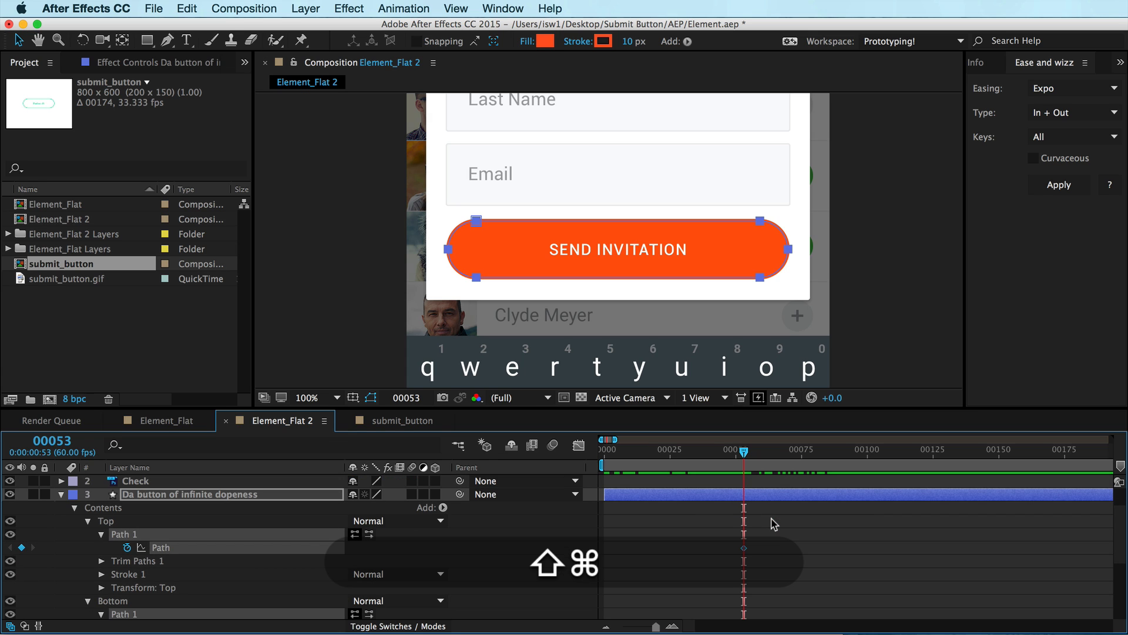
scroll(775, 525, down, 5)
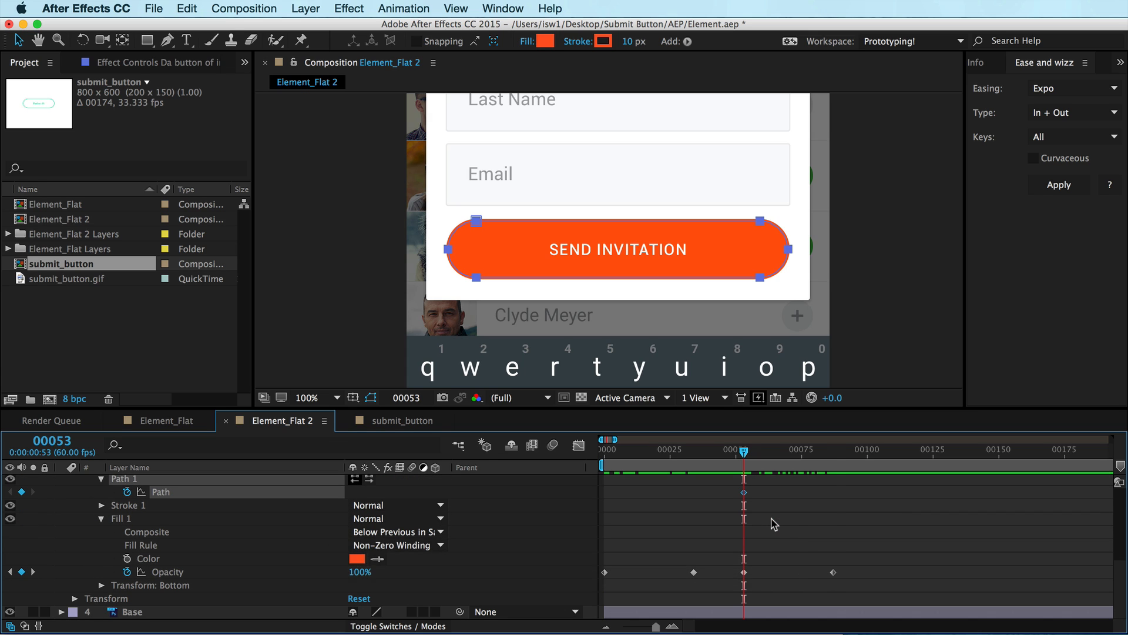
At frame 87, select the button's right-end path points and nudge them left to shorten the button
key(k)
scroll(843, 546, up, 3)
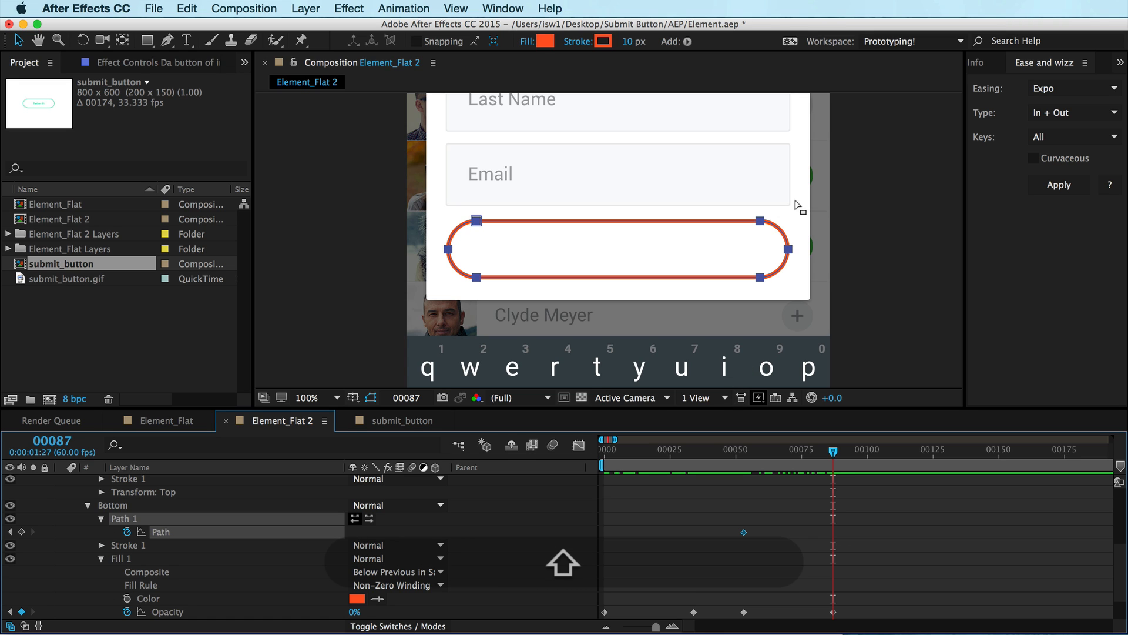
drag(802, 201, 717, 323)
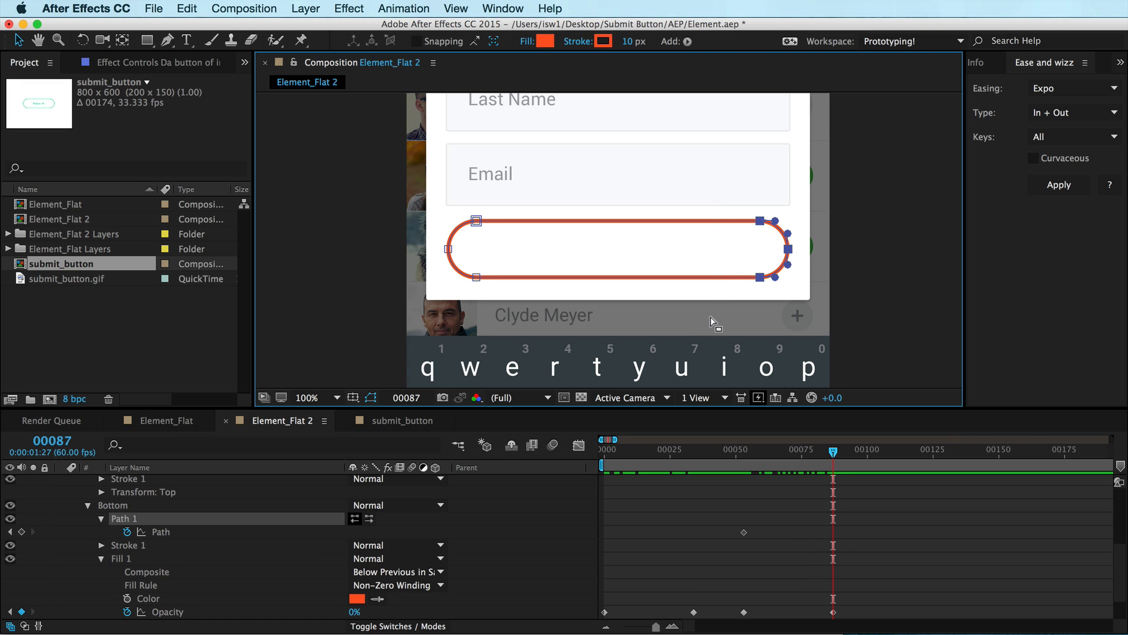
key(shift+Left)
key(shift+Left)
key(shift+Left)
key(shift+Left)
key(shift+Left)
key(shift+Left)
key(shift+Left)
key(shift+Left)
key(shift+Left)
key(shift+Left)
key(shift+Left)
key(shift+Left)
key(shift+Left)
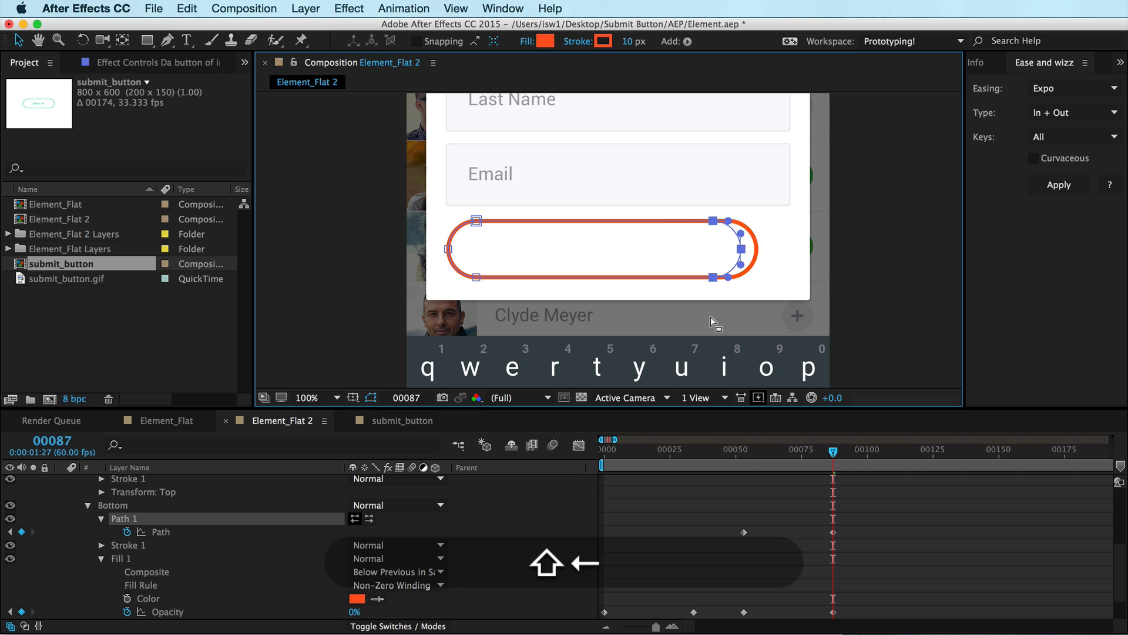
key(shift+Left)
key(shift+Left)
key(shift+Left)
Turn on the Title/Action Safe guides in the composition viewer
scroll(845, 510, up, 6)
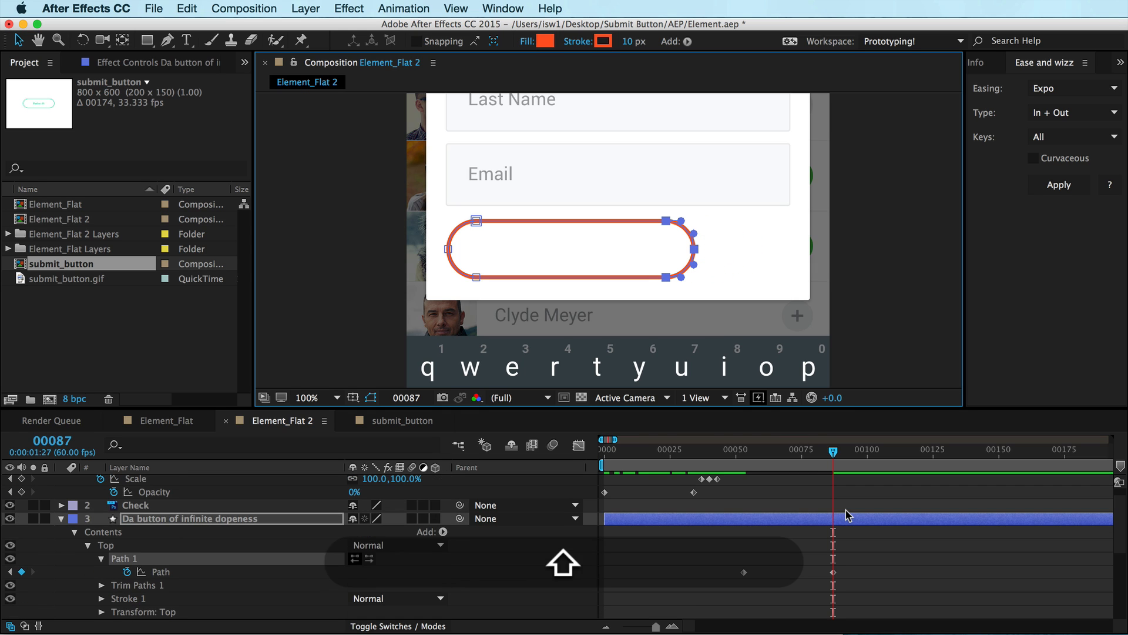
scroll(845, 510, down, 1)
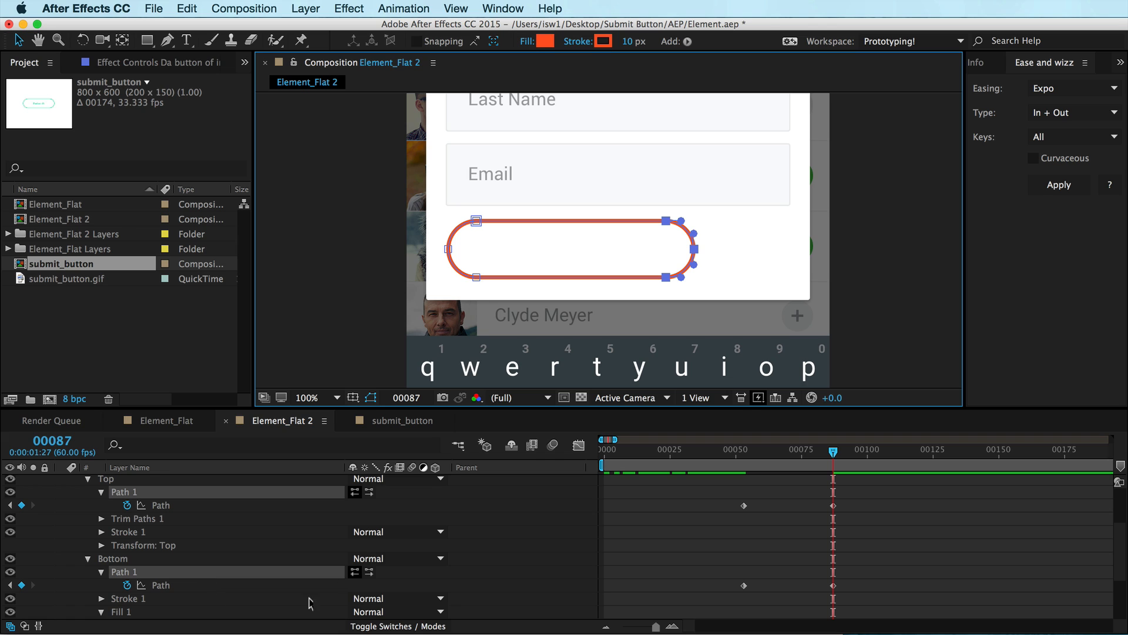
key(super+semicolon)
key(super+semicolon)
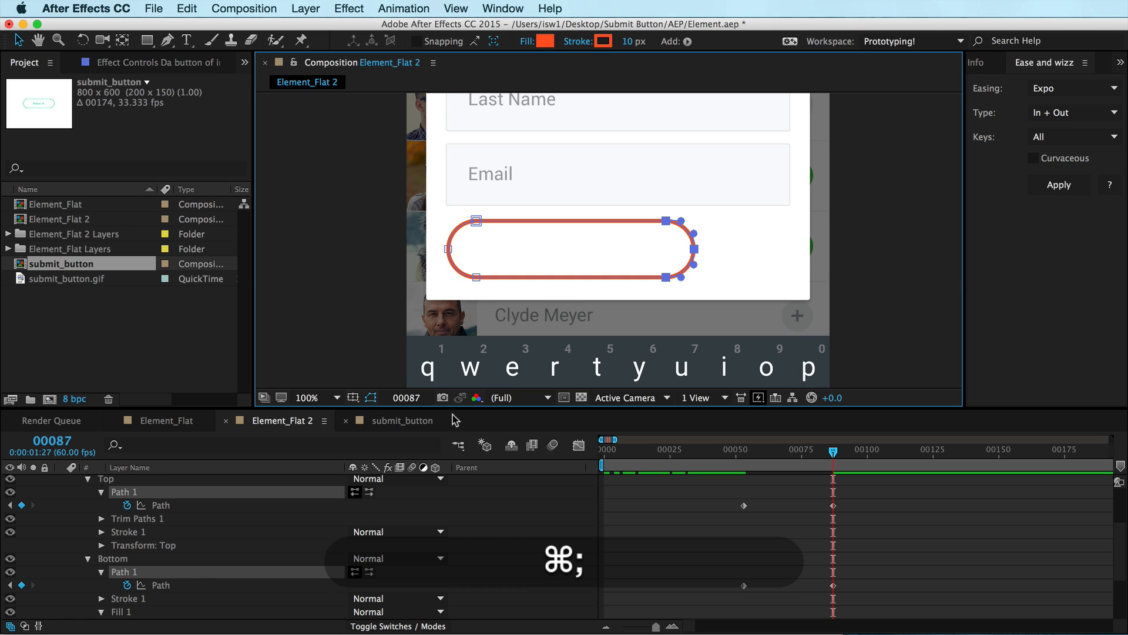
click(353, 398)
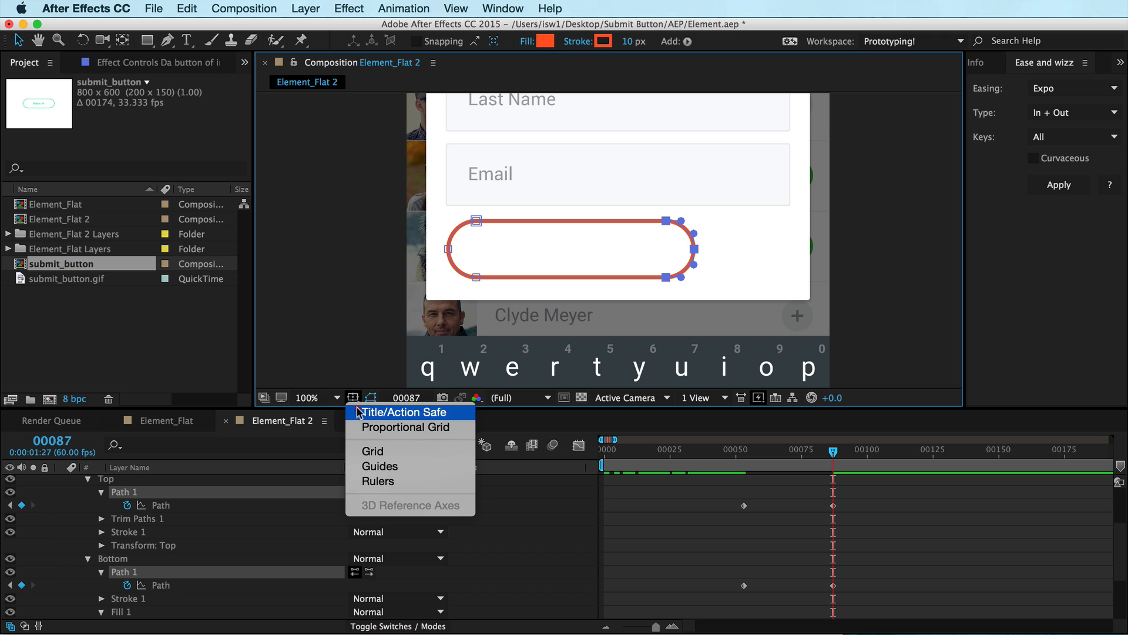
click(366, 411)
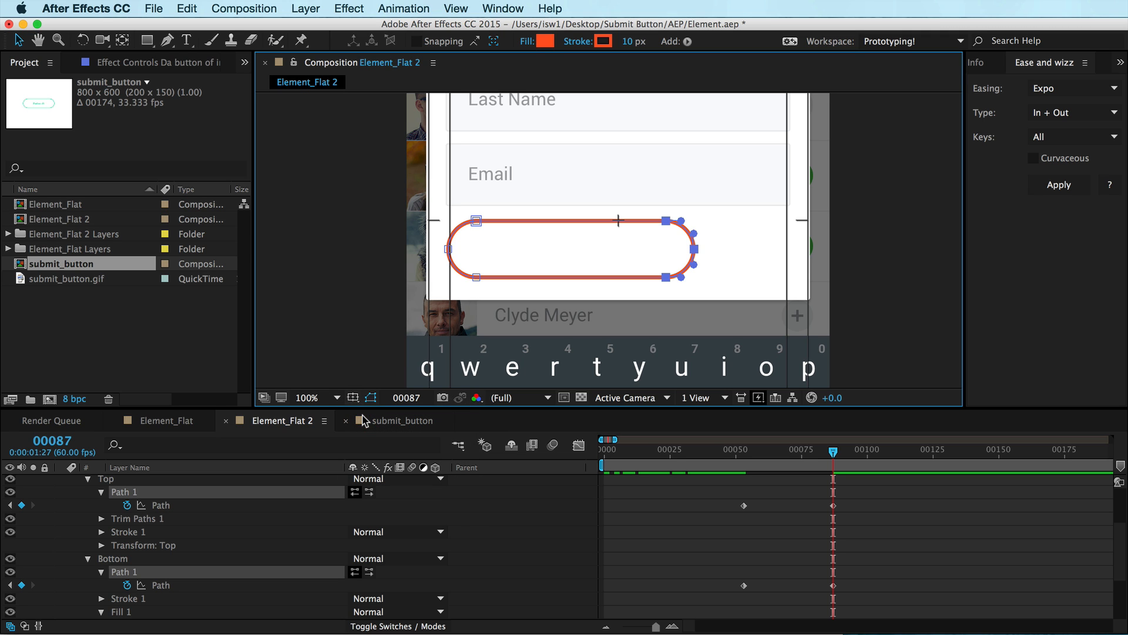
drag(585, 245, 568, 269)
key(comma)
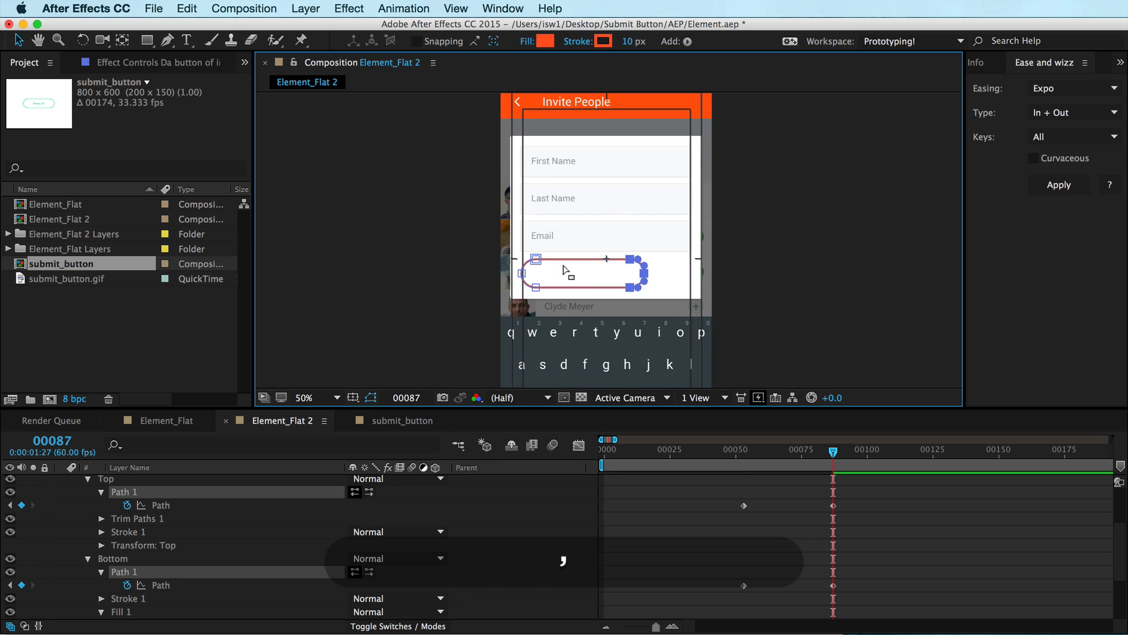
key(period)
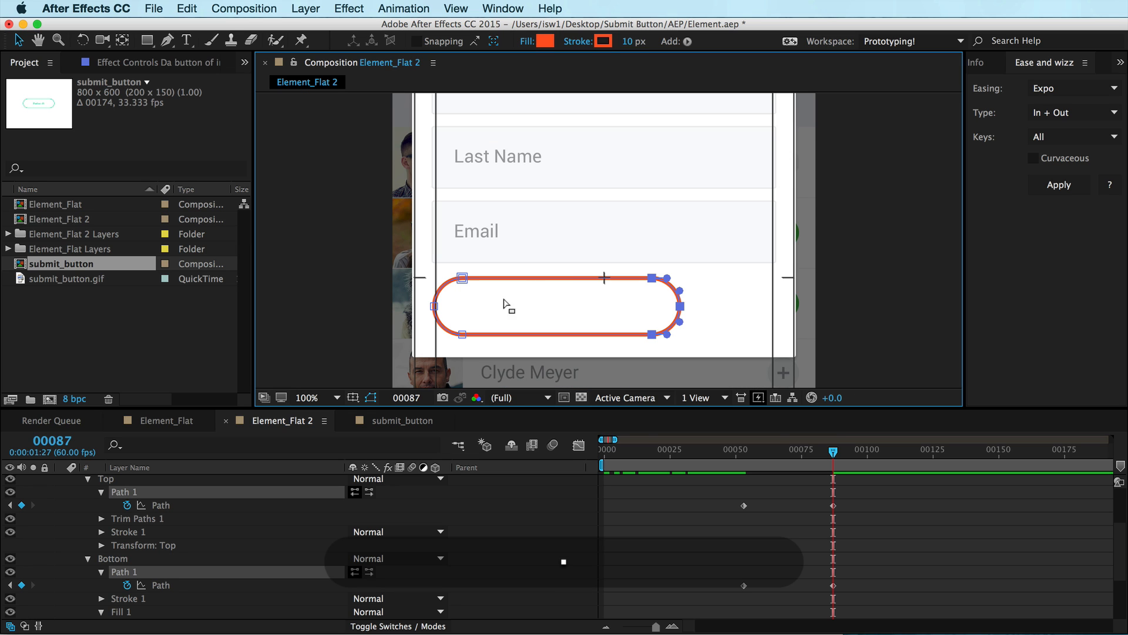
click(353, 397)
Reselect the button's right-end points and nudge them further left toward the centre guide
key(space)
drag(511, 213, 533, 193)
click(711, 291)
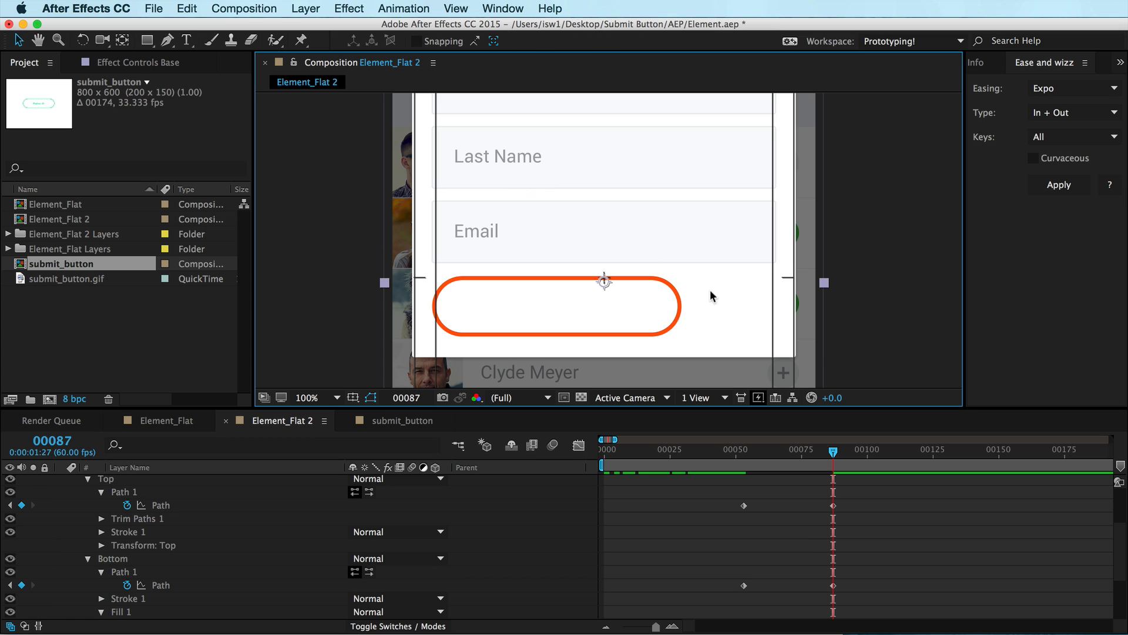
click(670, 325)
click(184, 507)
drag(703, 269, 605, 364)
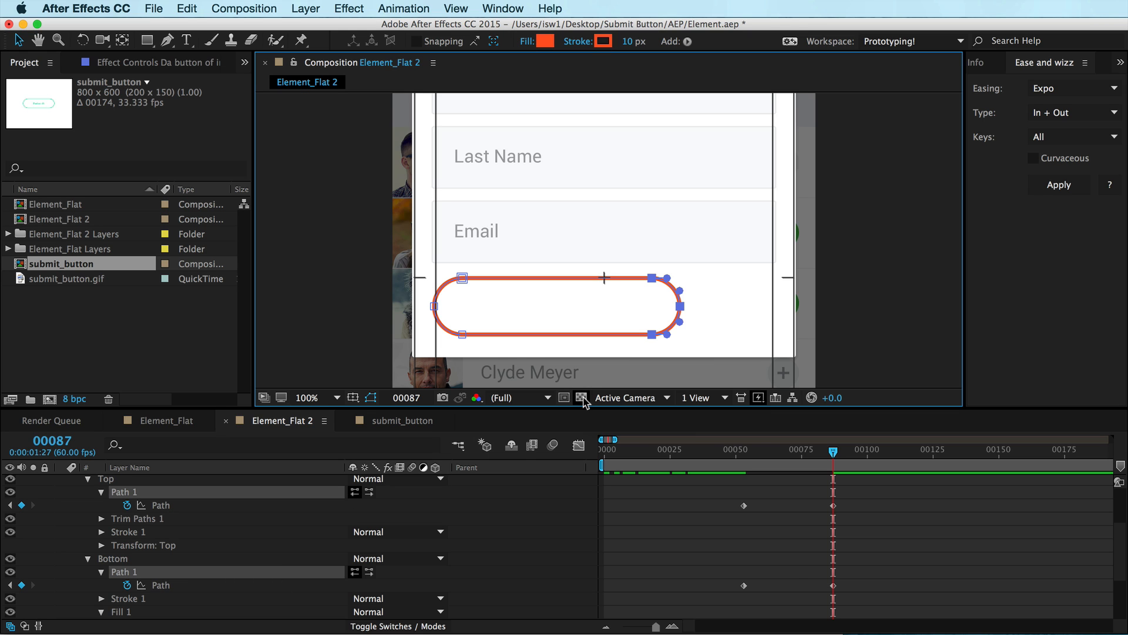
key(shift+Left)
key(shift+Left)
key(shift+Left)
key(shift+Left)
key(shift+Left)
key(shift+Left)
key(shift+Left)
key(shift+Left)
key(shift+Left)
key(shift+Right)
key(Left)
key(Left)
key(Left)
Select the button's left-end points and nudge them right so the button becomes a circle centred on the guide
key(period)
key(period)
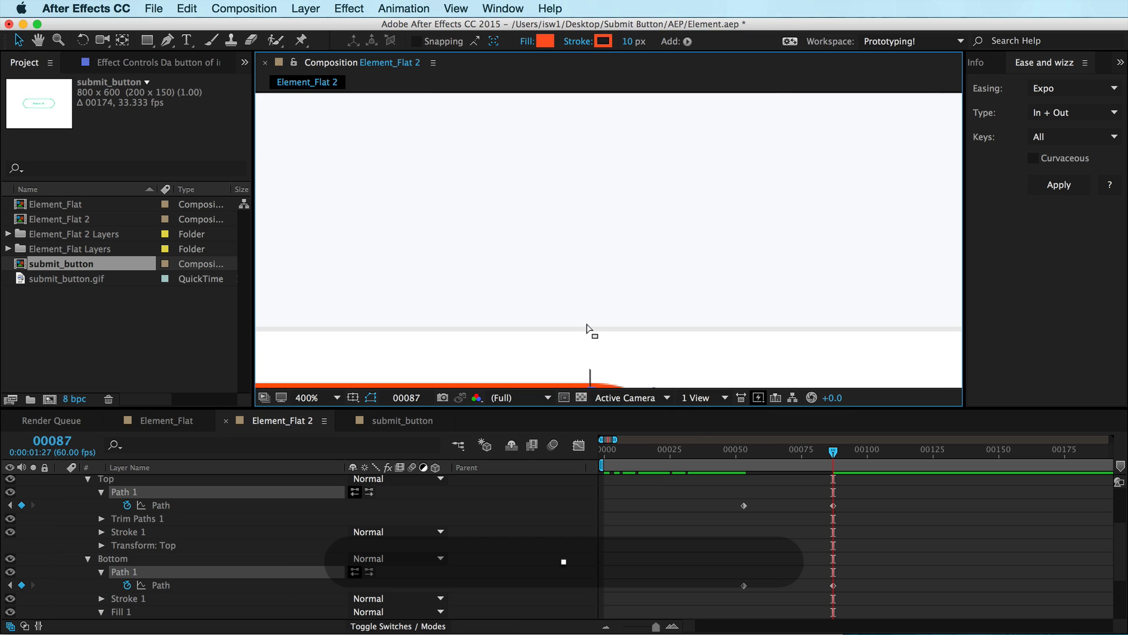
key(comma)
key(comma)
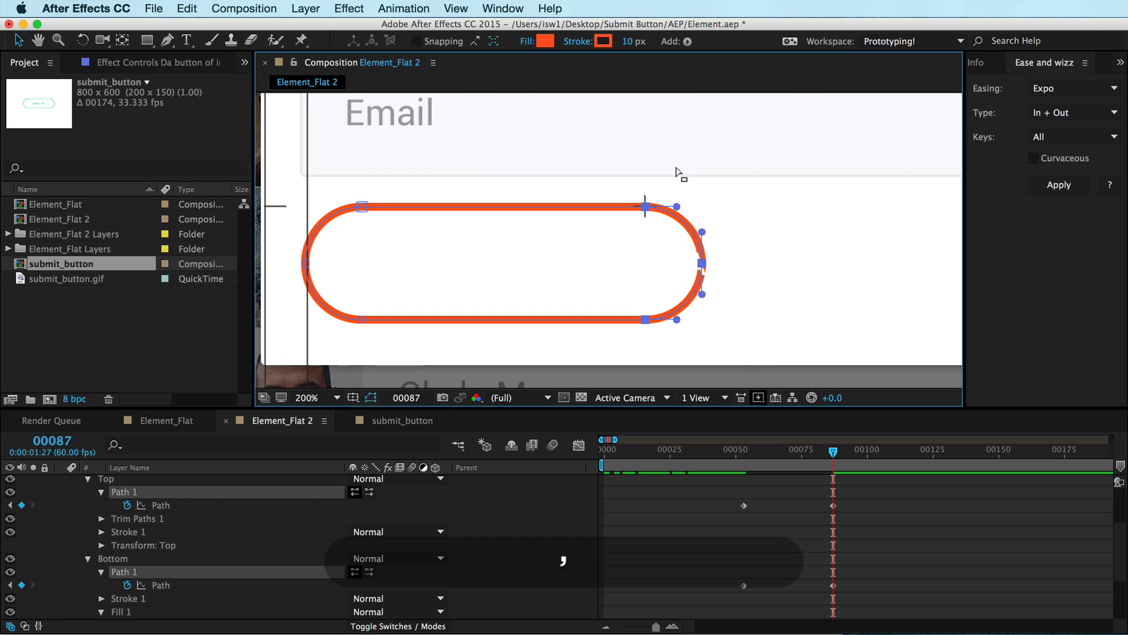
key(comma)
drag(433, 188, 544, 322)
key(shift+Right)
key(shift+Right)
key(shift+Right)
key(shift+Right)
key(shift+Right)
key(shift+Right)
key(shift+Right)
key(shift+Right)
key(shift+Right)
key(shift+Right)
key(shift+Right)
key(shift+Right)
key(shift+Right)
key(shift+Right)
key(shift+Right)
key(shift+Right)
key(shift+Right)
key(shift+Right)
key(shift+Right)
key(shift+Right)
key(Right)
key(Right)
key(Right)
key(Right)
key(Right)
key(Right)
key(Right)
key(Right)
key(Right)
key(Right)
key(Right)
key(Right)
key(Right)
key(Right)
key(Right)
key(Right)
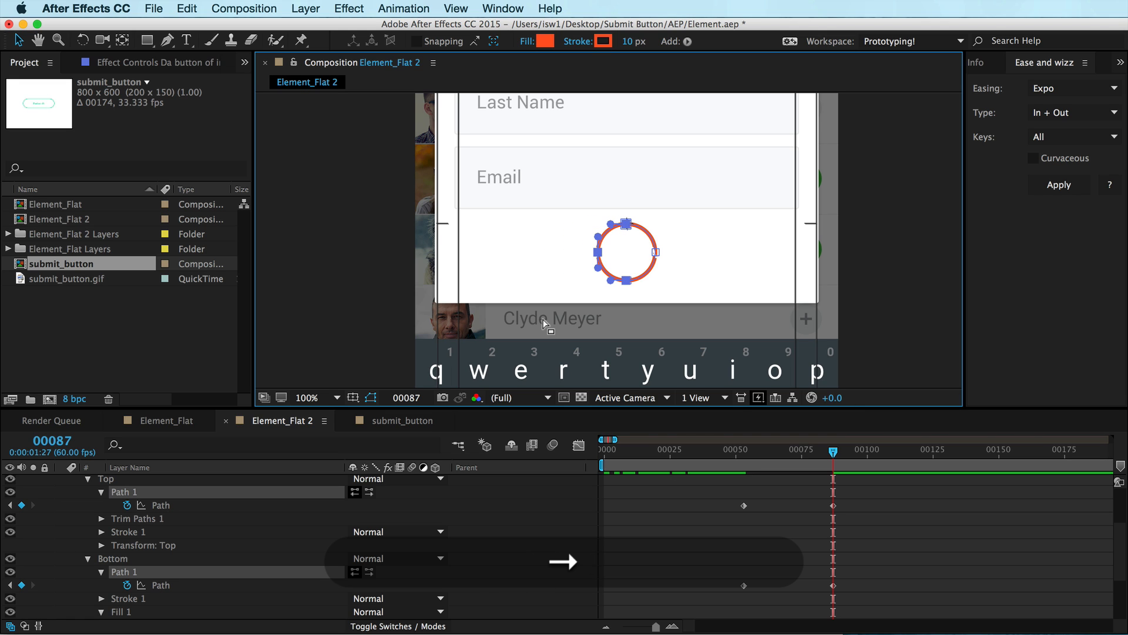
key(period)
key(period)
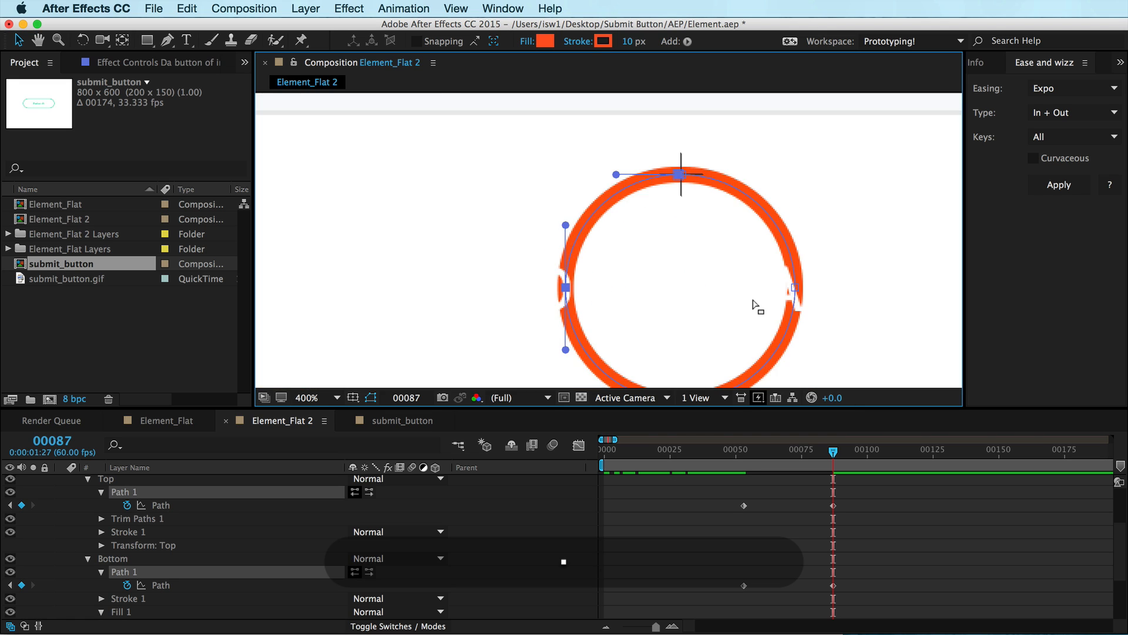
key(comma)
key(comma)
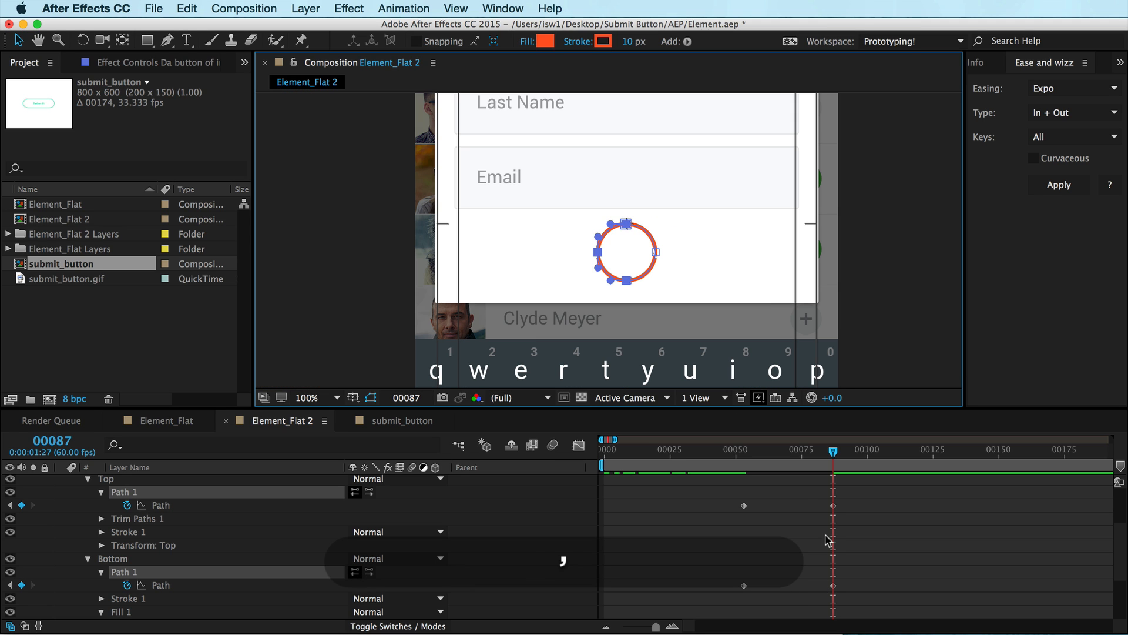
key(super+shift+a)
Keyframe the Send Invitation text's opacity at 100% at frame 53 and 0% at frame 87
drag(832, 451, 742, 438)
scroll(739, 490, up, 3)
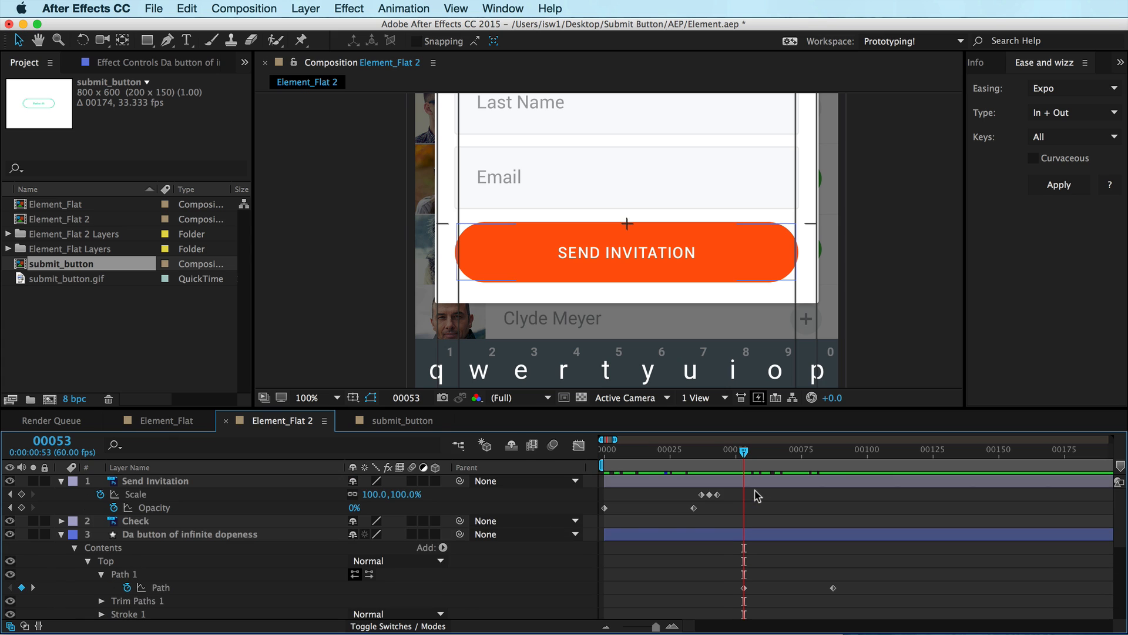
click(737, 485)
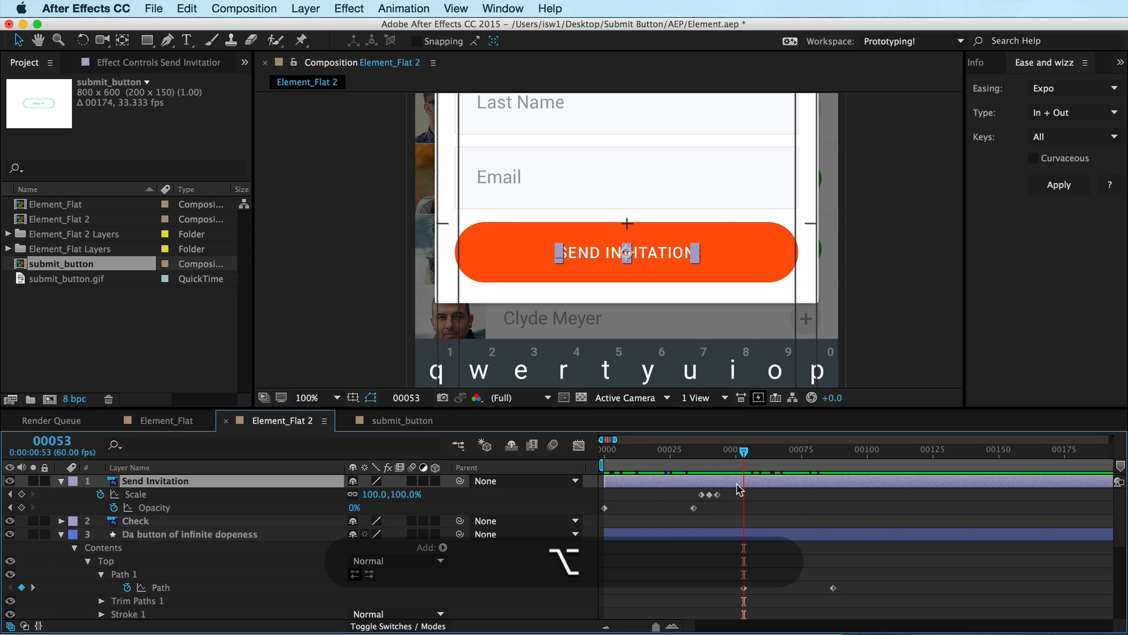
key(alt+t)
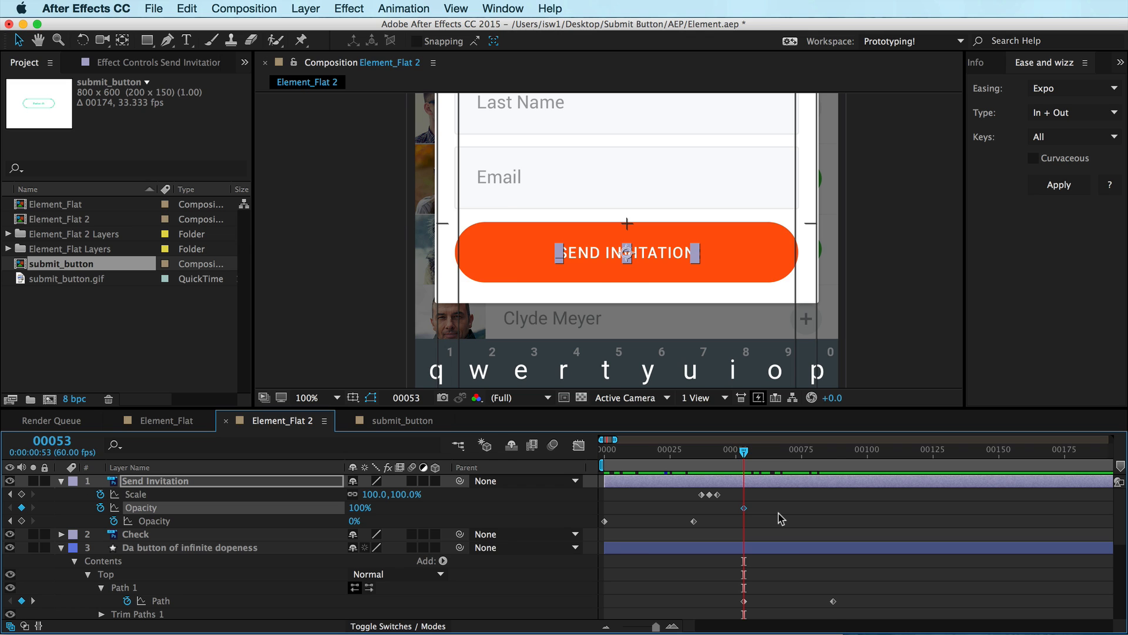
key(k)
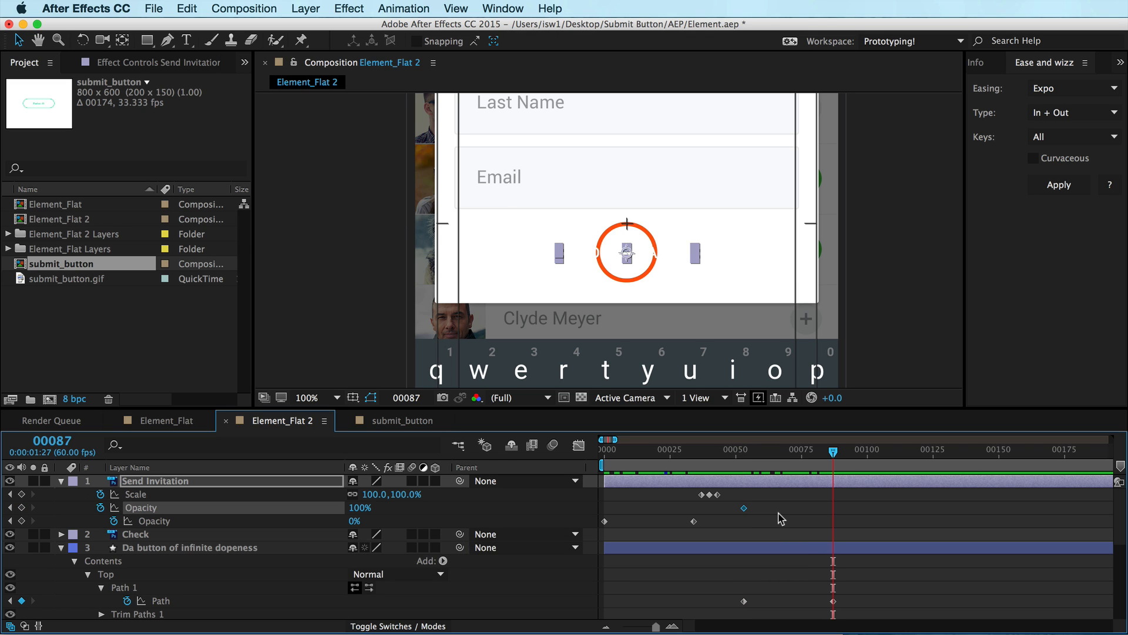
key(shift+super+o)
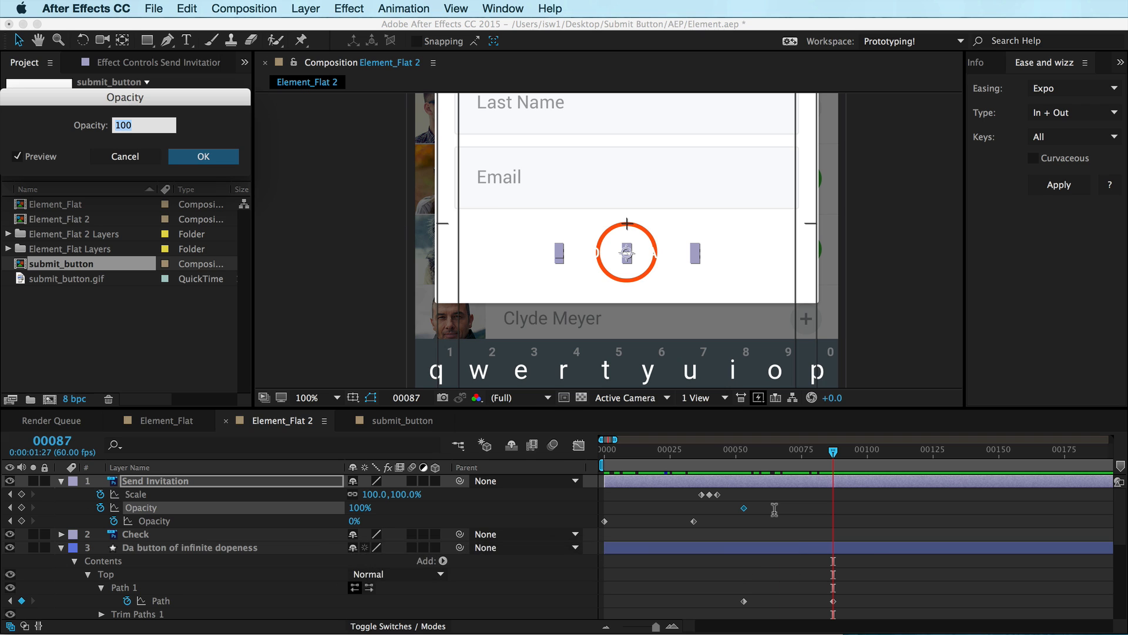
text(0)
key(Return)
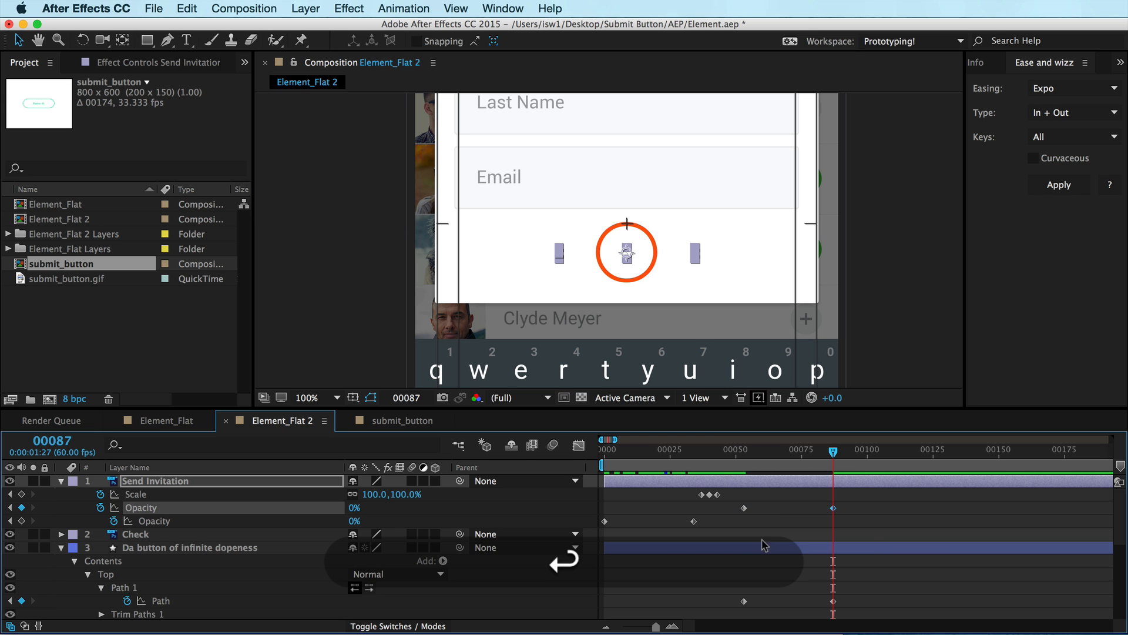
Keyframe the Bottom shape's stroke colour at frame 53, then set it to grey B6B6B6 at frame 87
drag(829, 452, 744, 451)
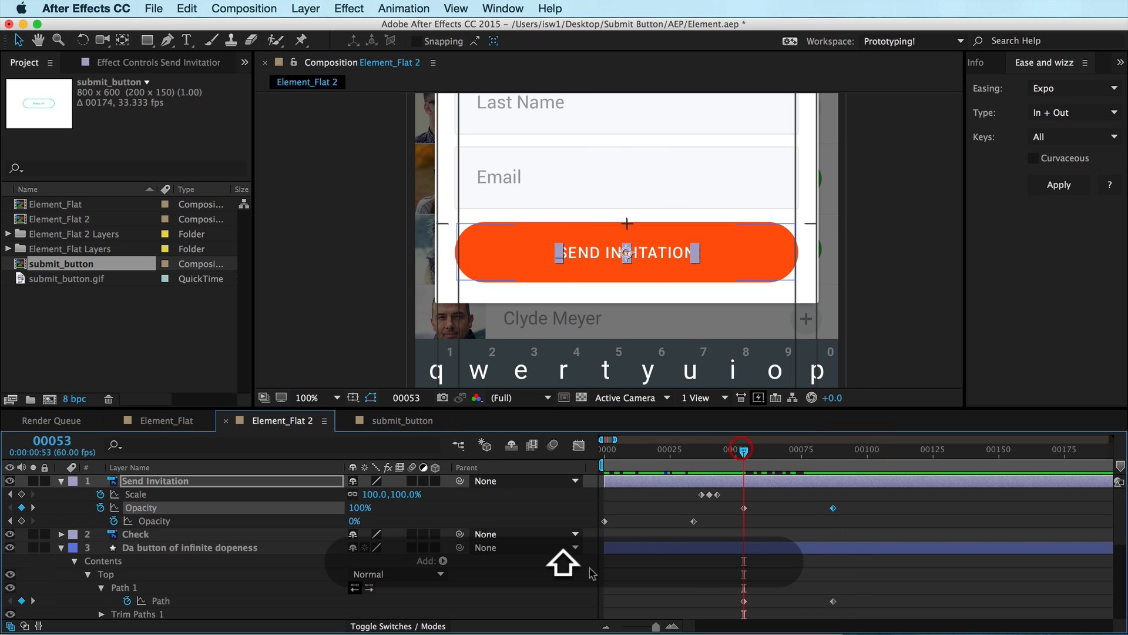
scroll(739, 541, down, 5)
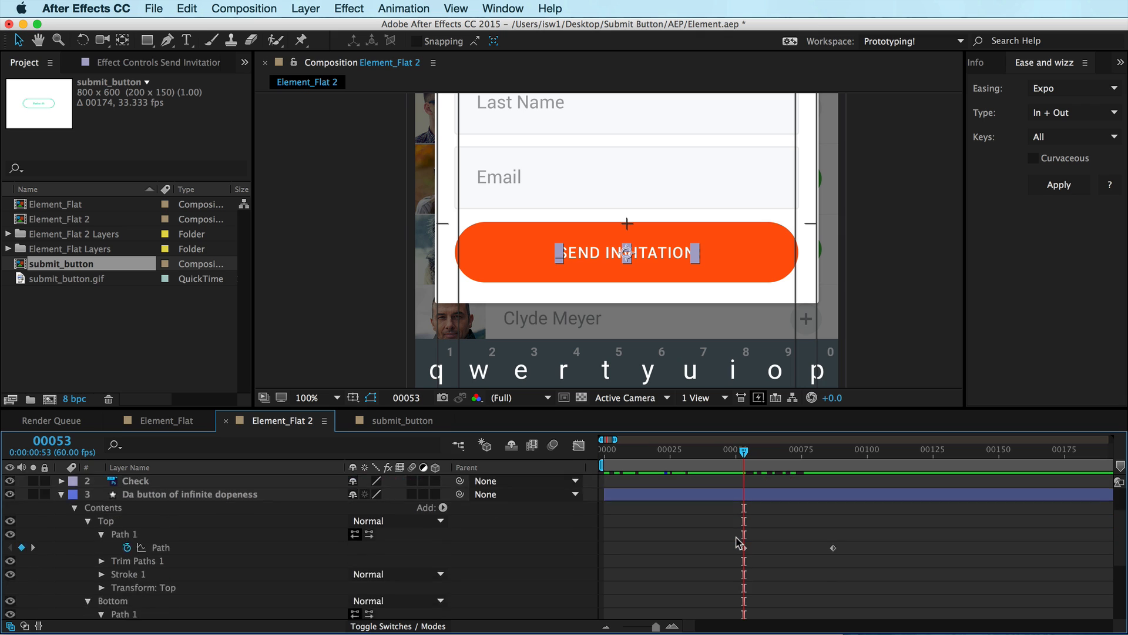
scroll(738, 542, down, 3)
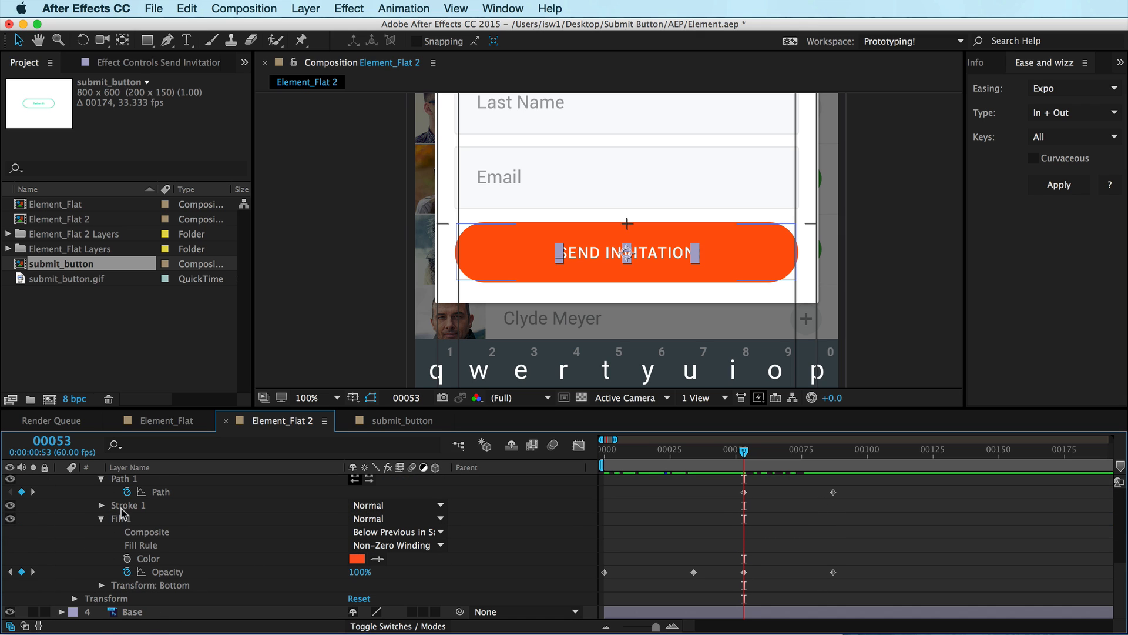
scroll(122, 571, up, 3)
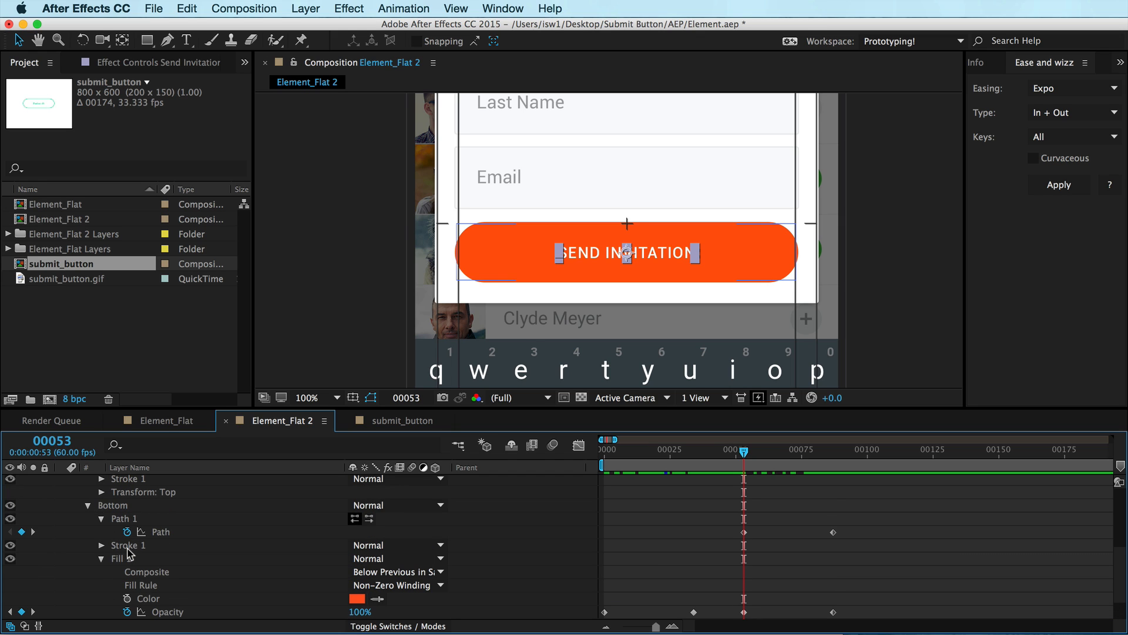
click(126, 545)
click(102, 545)
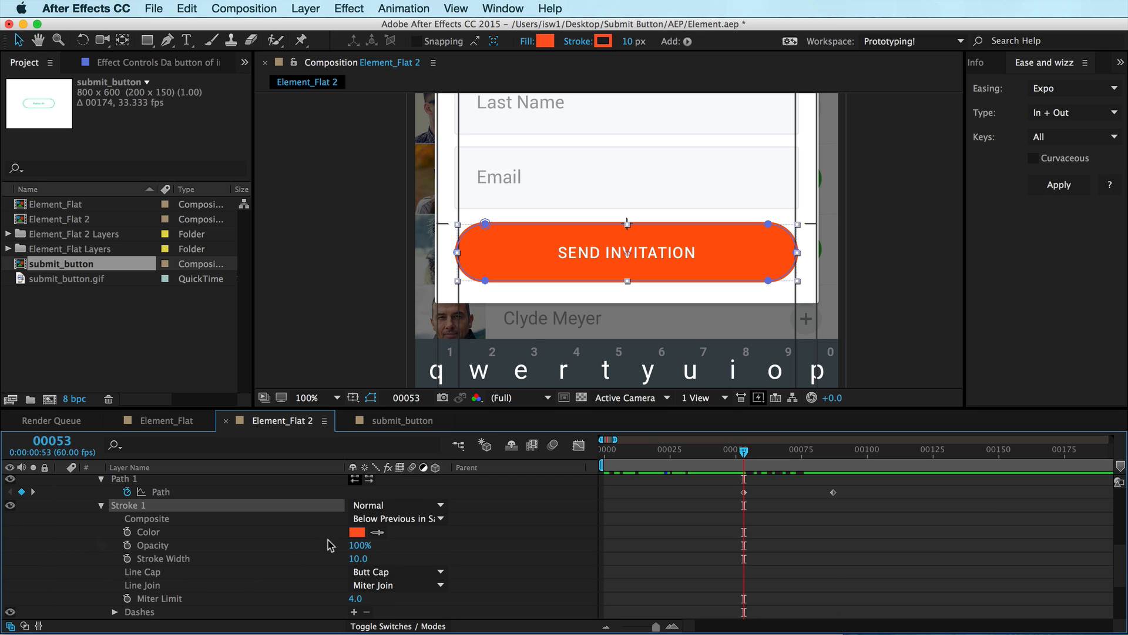
click(127, 531)
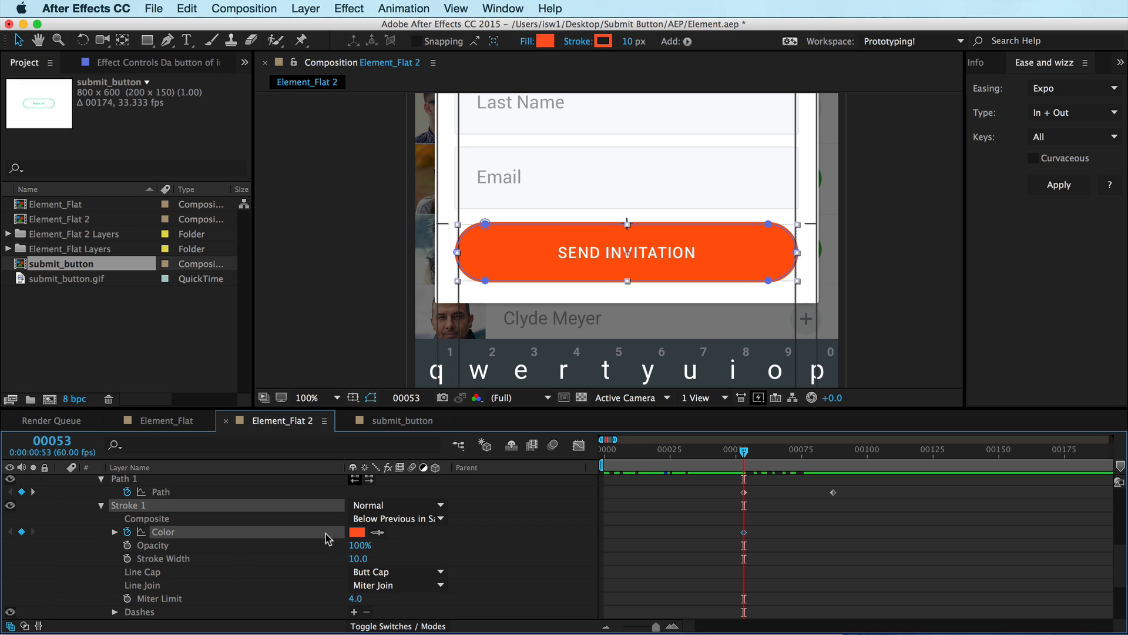
key(k)
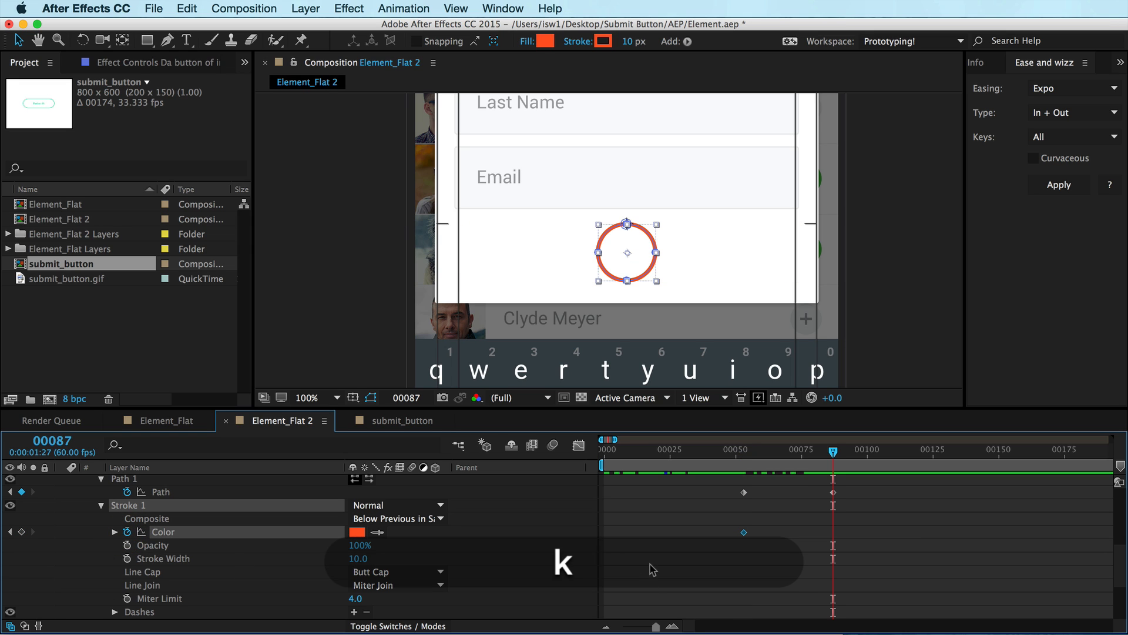
click(359, 532)
mouse_move(78, 270)
mouse_down()
mouse_move(1, 260)
mouse_move(15, 257)
mouse_move(15, 176)
mouse_up()
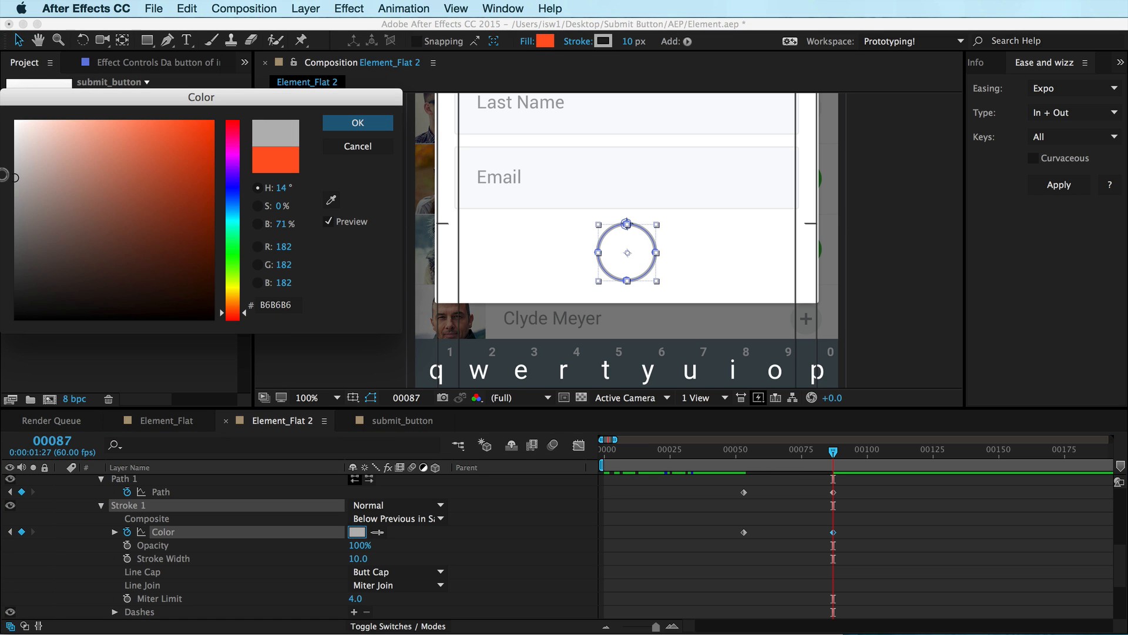
key(Return)
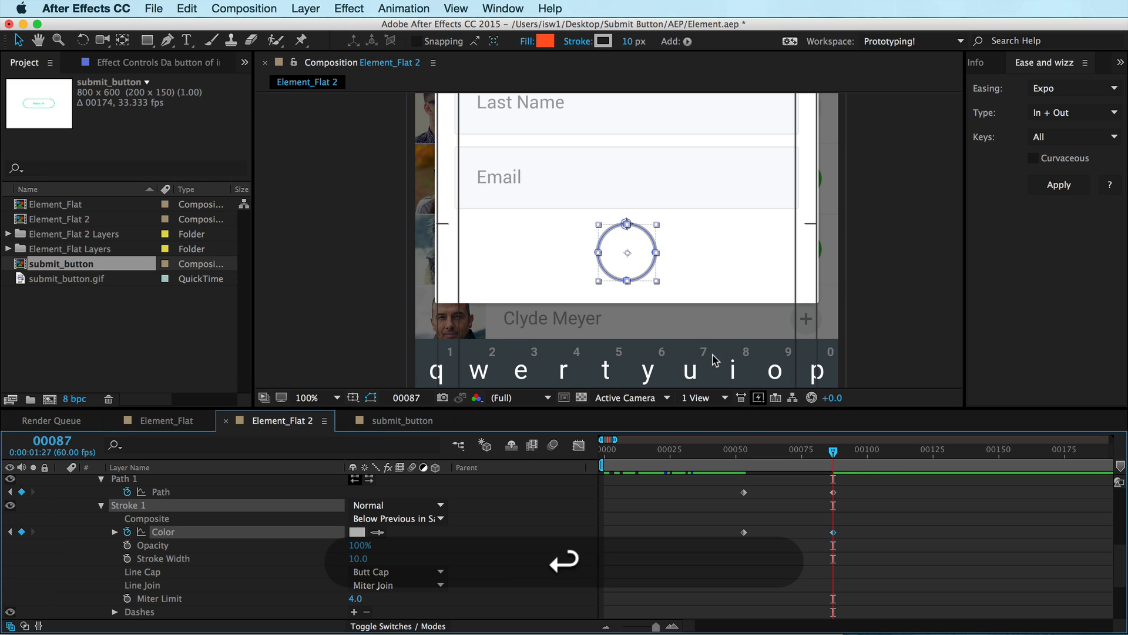
Deselect the layer and turn off the Title/Action Safe guides in the composition viewer
click(863, 507)
mouse_move(831, 454)
mouse_down()
mouse_move(727, 452)
mouse_move(833, 440)
mouse_up()
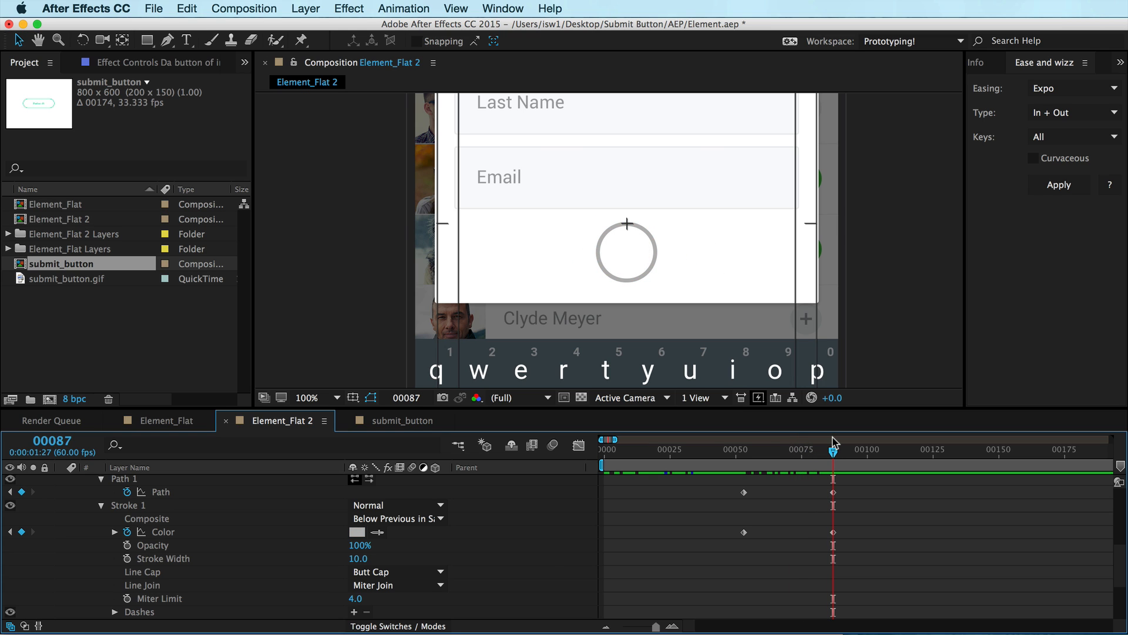
key(shift)
click(353, 398)
click(711, 313)
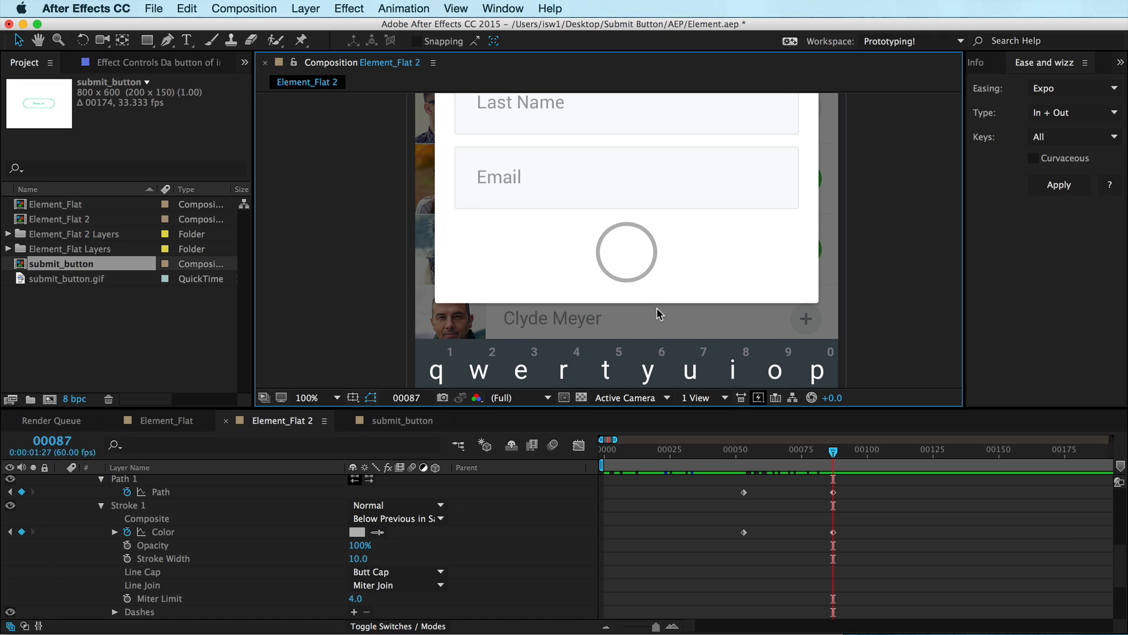
Open the submit_button reference composition and scrub through the GIF to study the circle's progress animation
click(381, 420)
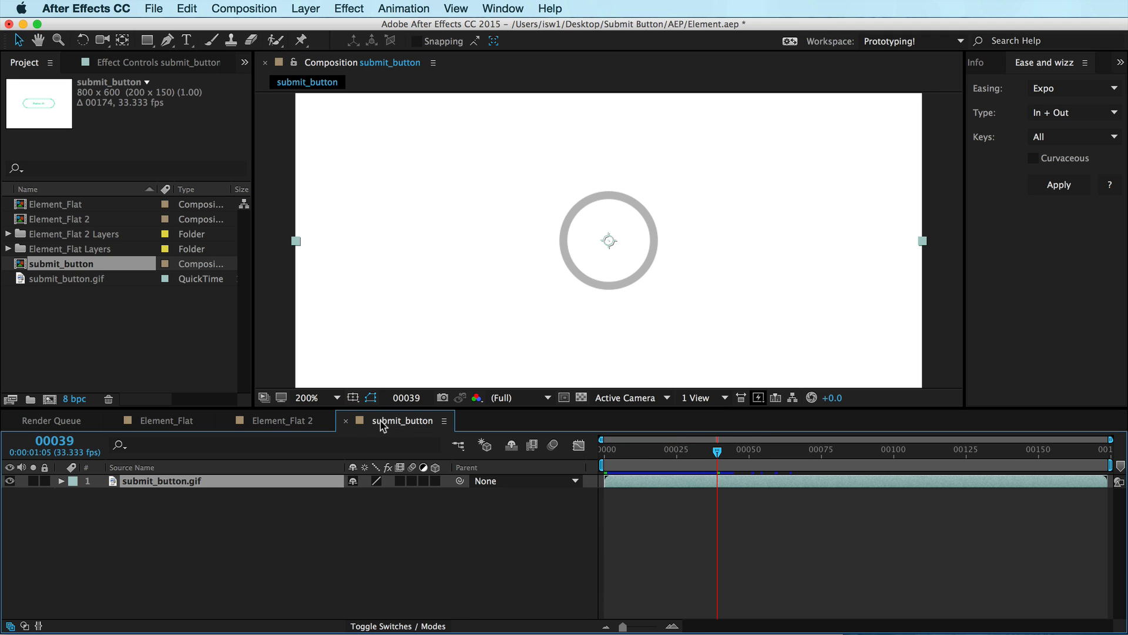
drag(718, 453, 849, 435)
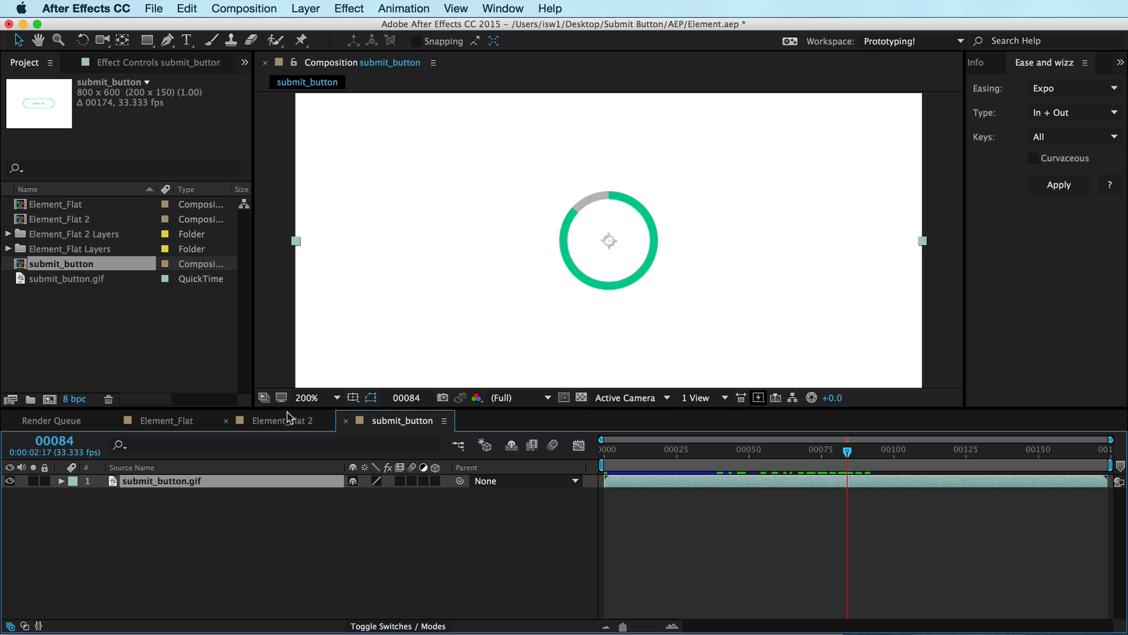
In Element_Flat 2, add a keyframe for the Top shape's Trim Paths End at 0% at frame 87
click(254, 427)
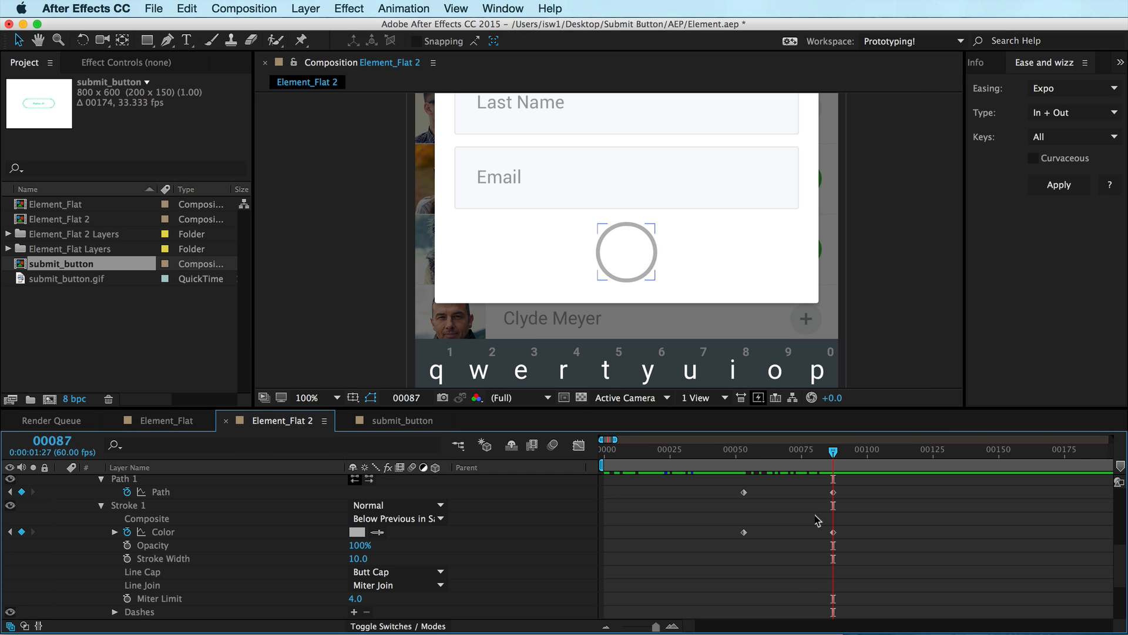
scroll(817, 519, up, 5)
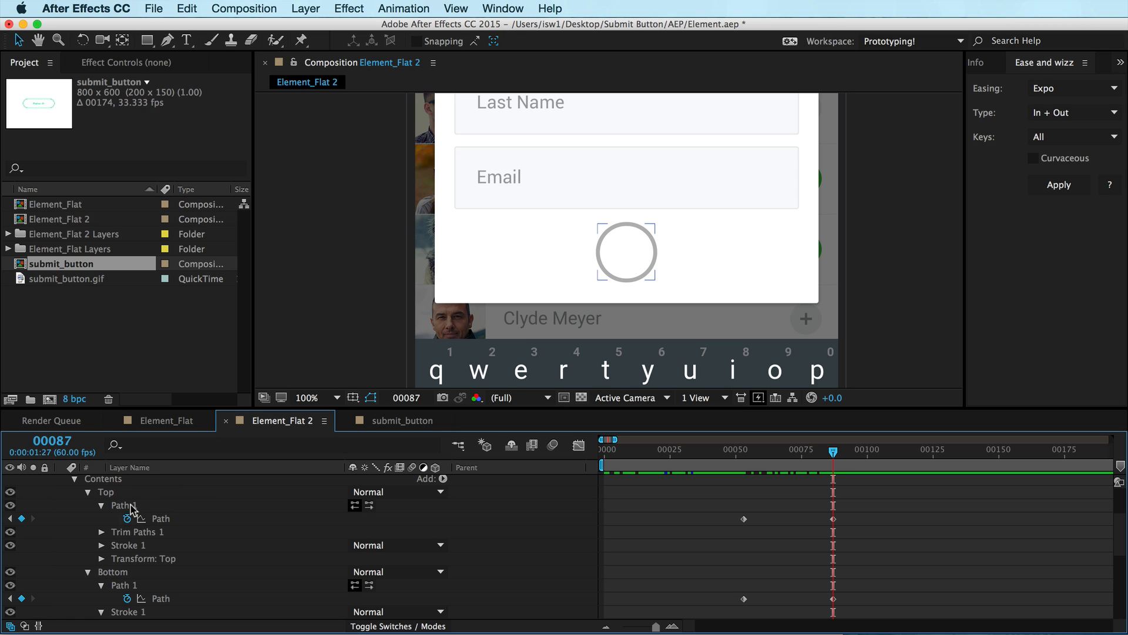
click(101, 506)
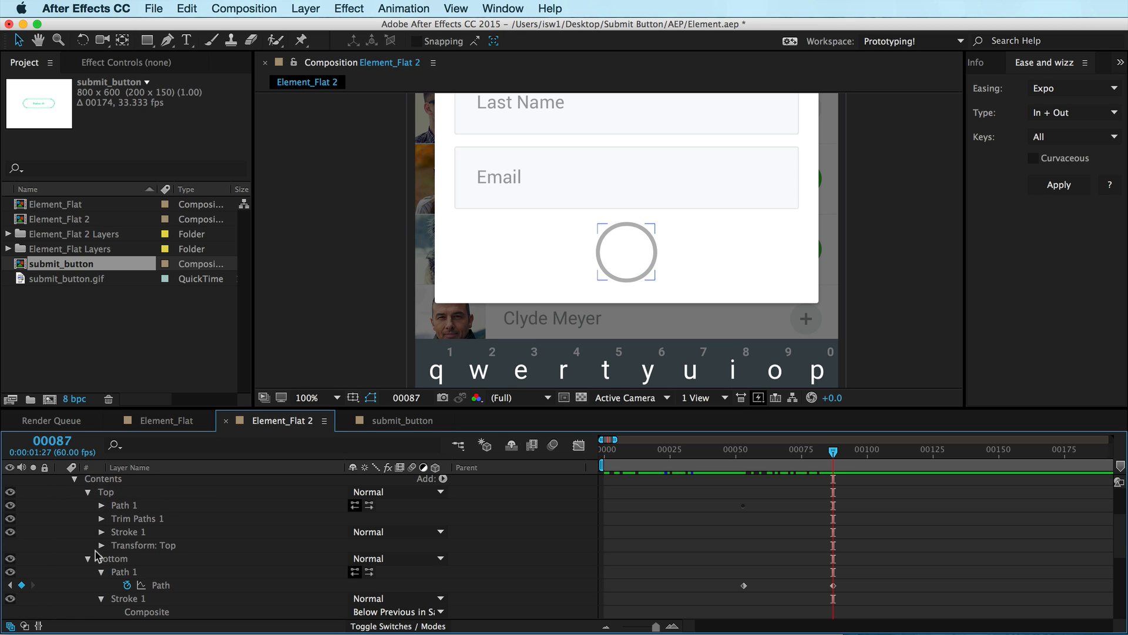
click(101, 519)
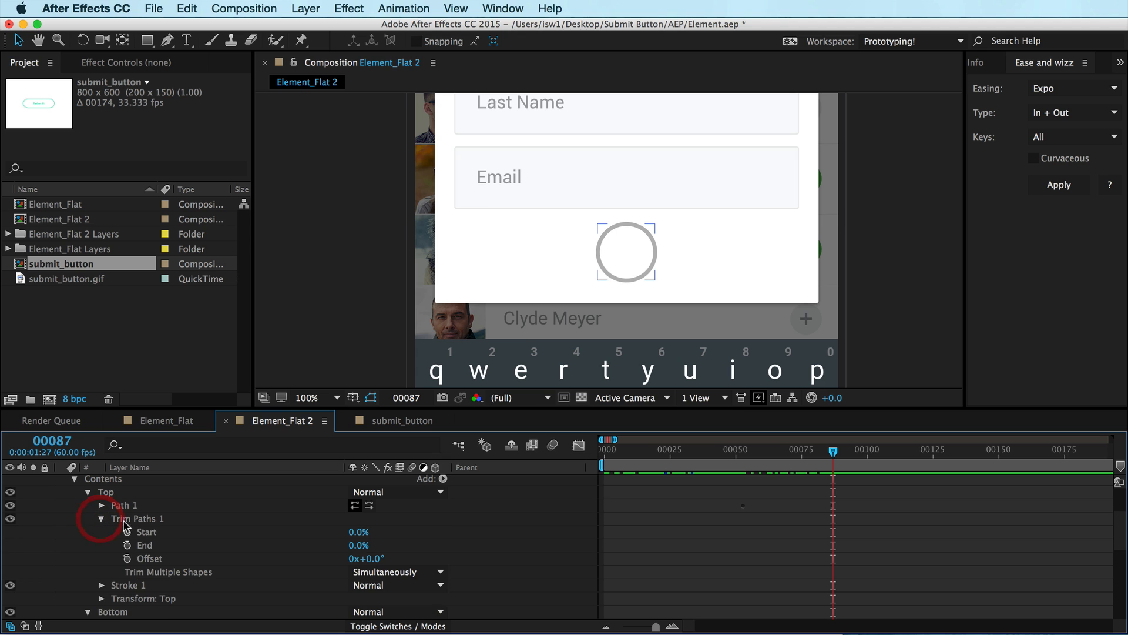
click(127, 545)
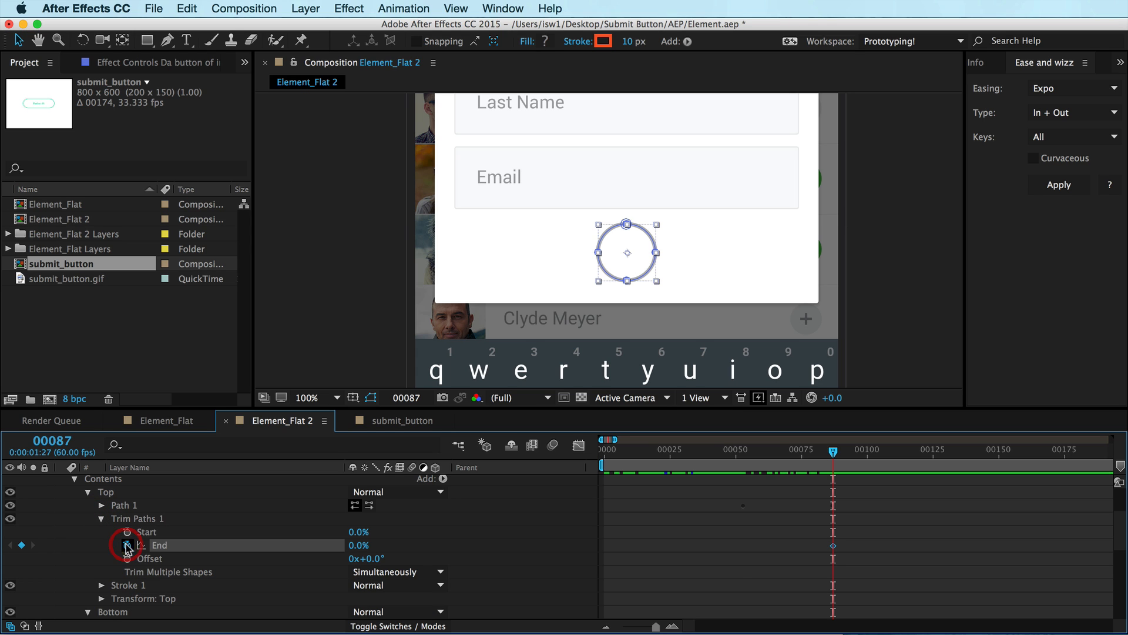
scroll(817, 593, up, 3)
scroll(817, 593, down, 2)
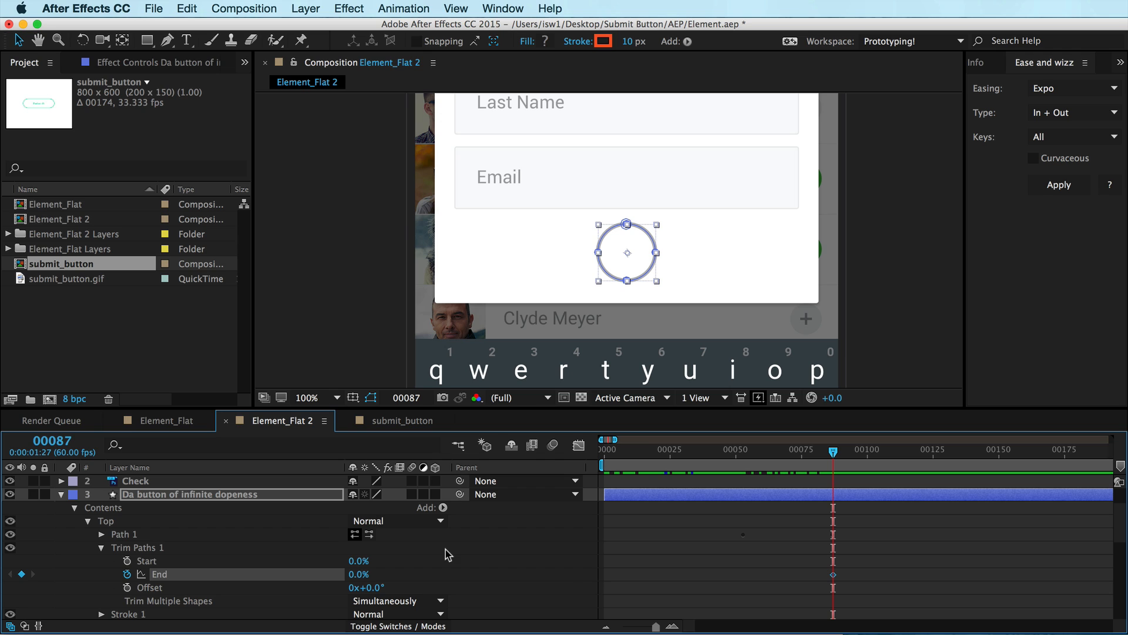
Move to frame 121 and set the Top shape's Trim Paths End to 100%
key(shift+super+Right)
key(shift+super+Right)
key(shift+super+Right)
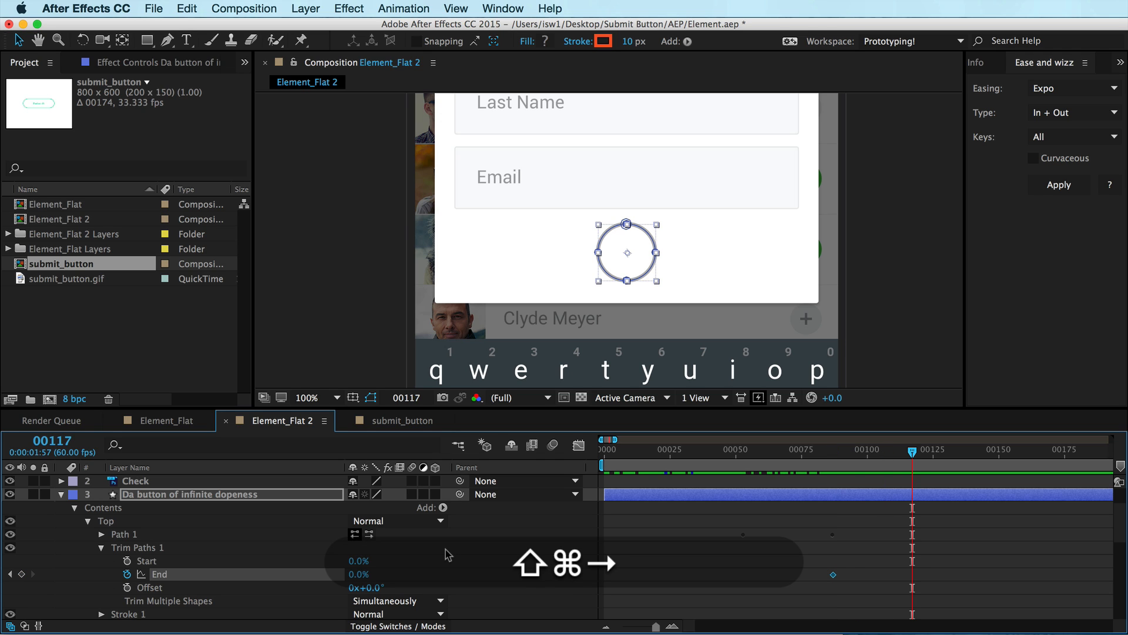
key(super+Right)
key(super+Right)
key(super+Right)
key(super+Right)
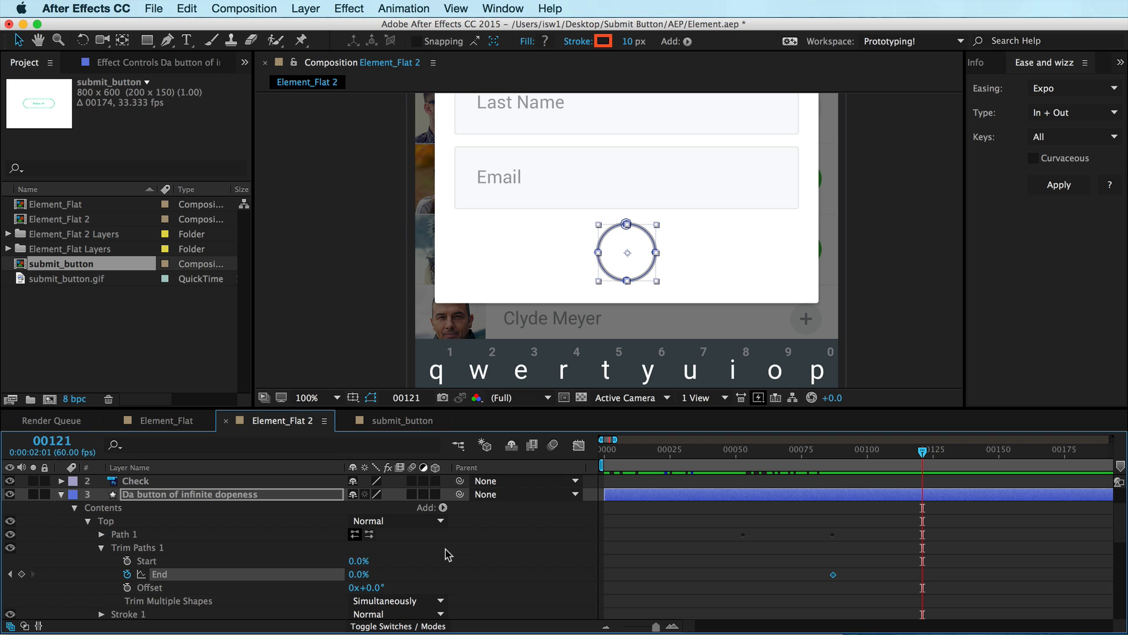
click(357, 576)
text(100)
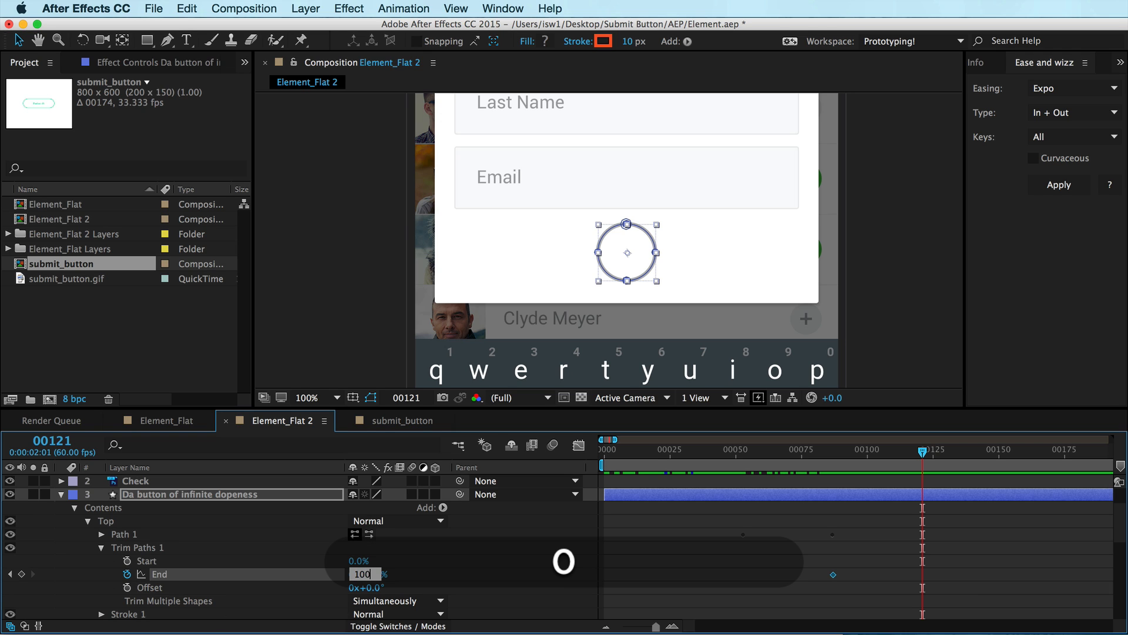
key(Return)
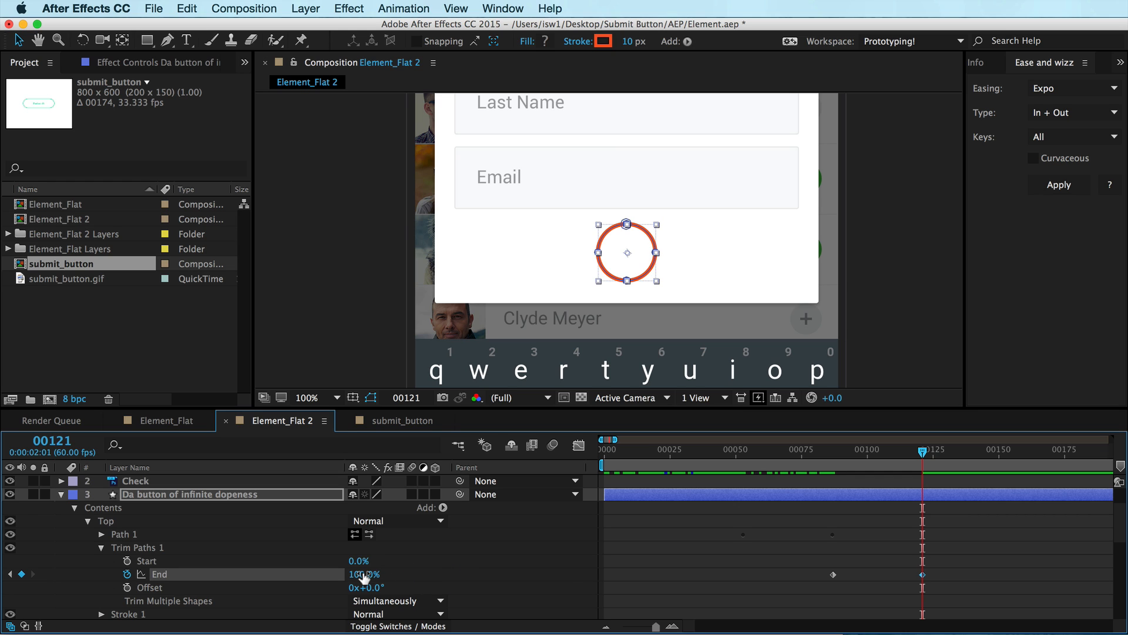
Deselect the layers and scrub the timeline to preview the circle's stroke drawing on
key(super+z)
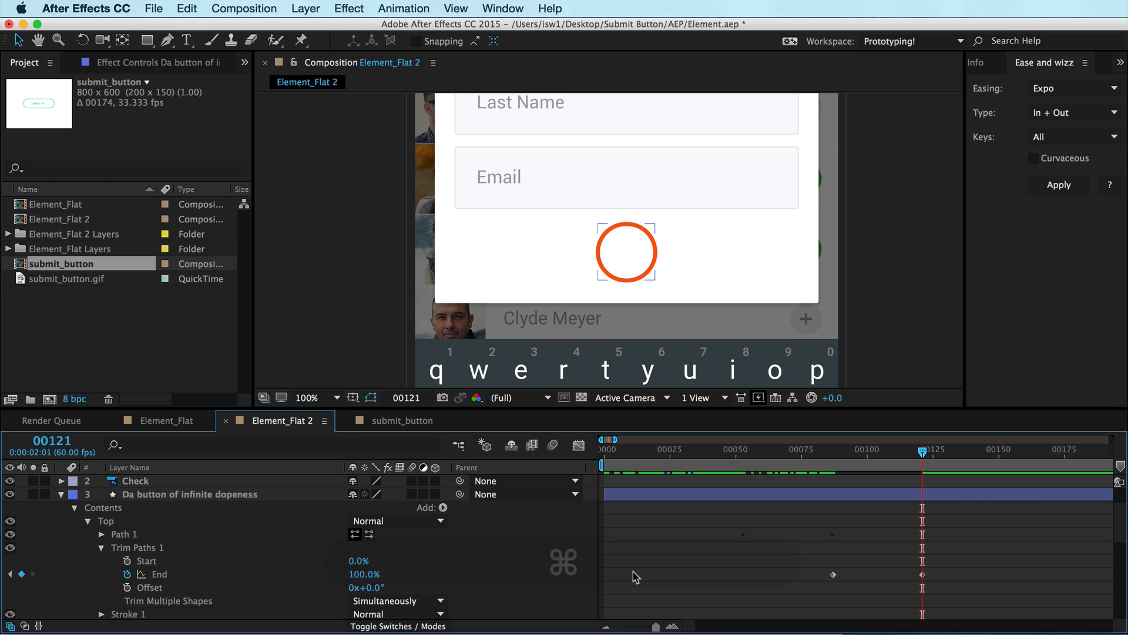
mouse_move(364, 571)
mouse_down()
mouse_move(324, 572)
mouse_move(366, 559)
mouse_move(300, 554)
mouse_move(382, 541)
mouse_up()
key(shift+super+a)
drag(884, 449, 922, 450)
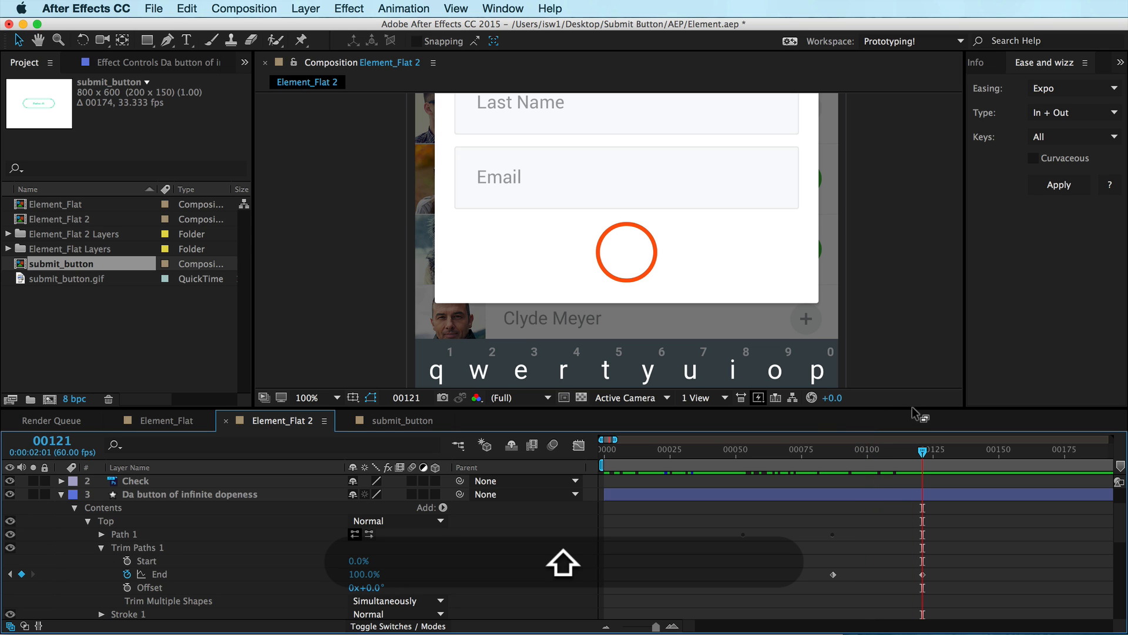
Scrub through the submit_button reference composition to study the check transition, then return to Element_Flat 2
click(422, 424)
drag(847, 453, 1019, 457)
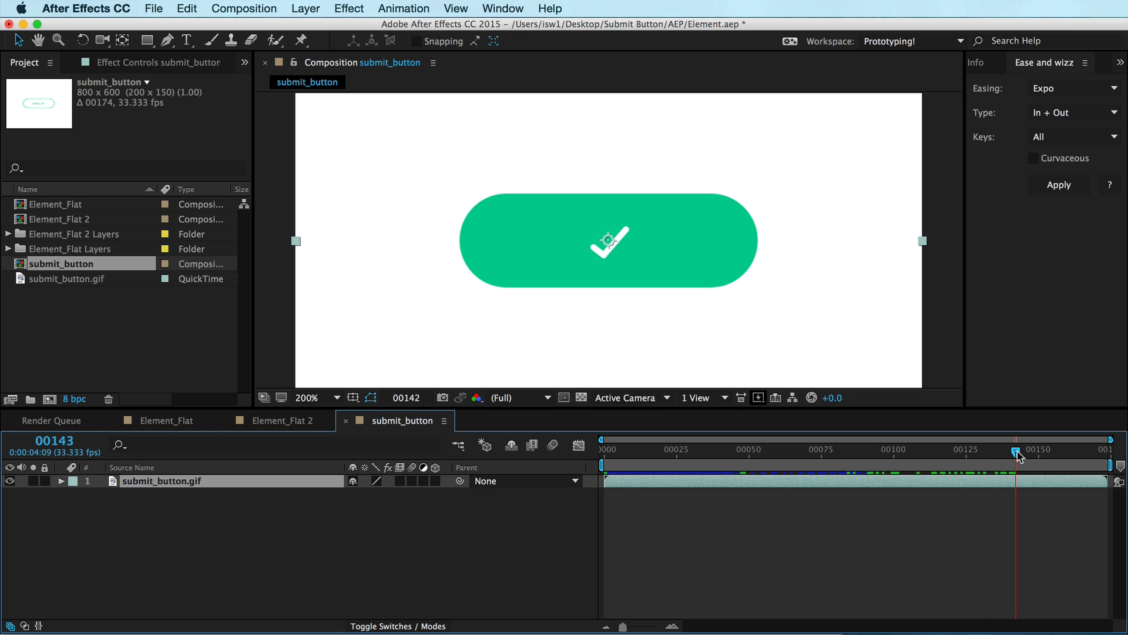
click(292, 422)
click(811, 530)
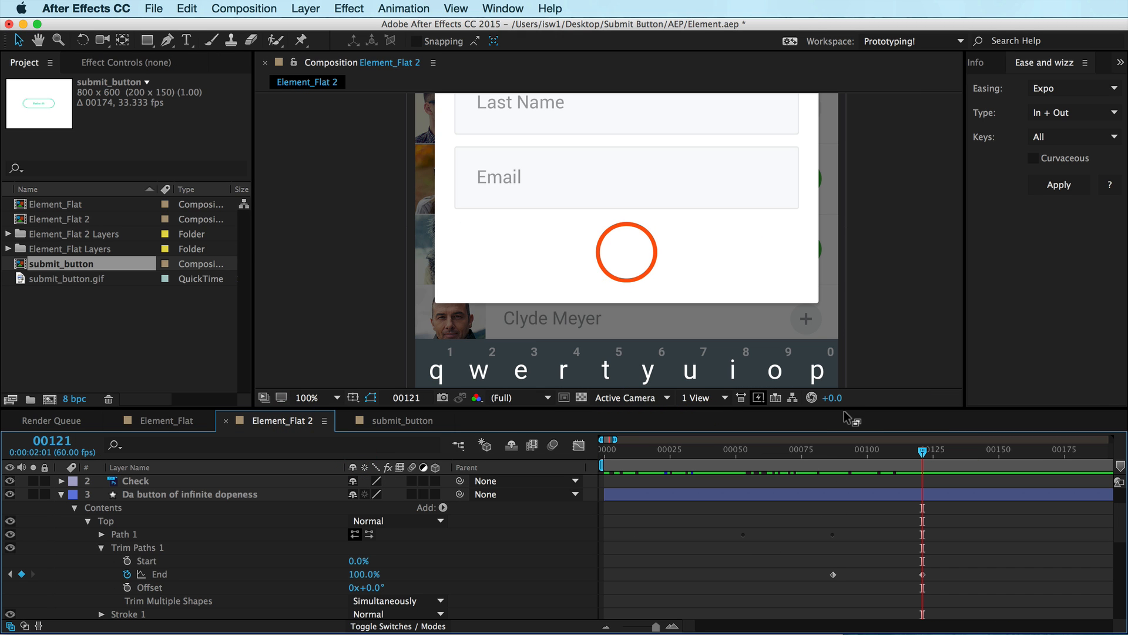
Reveal all keyframed properties, then copy the Bottom shape's Path keyframes and paste them at frame 121
drag(848, 403, 840, 205)
scroll(883, 449, up, 3)
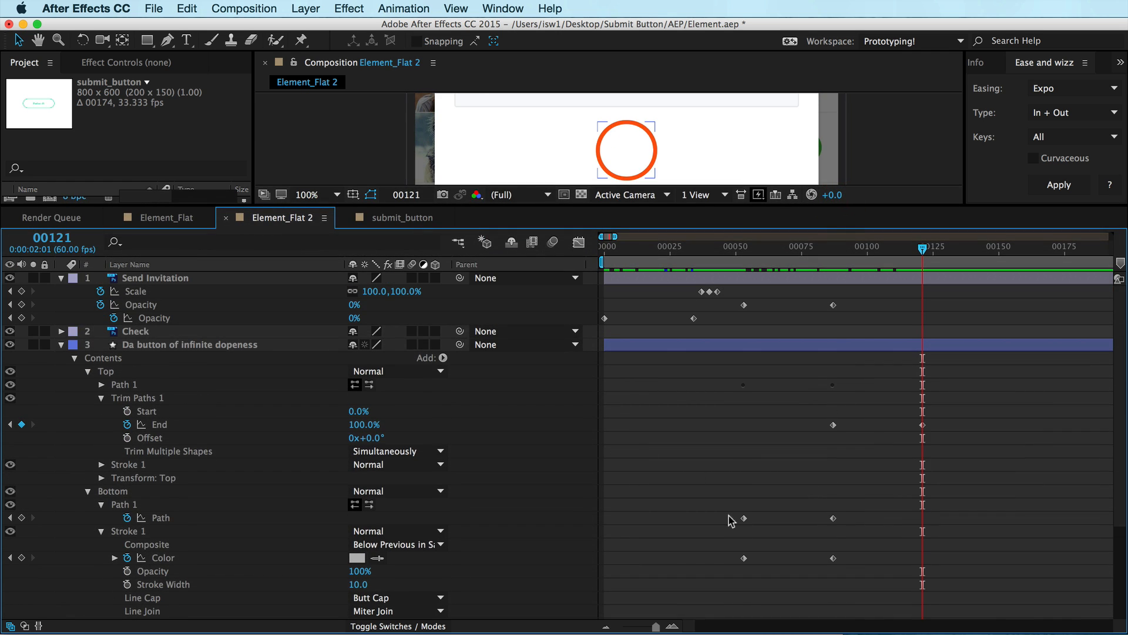
key(super+a)
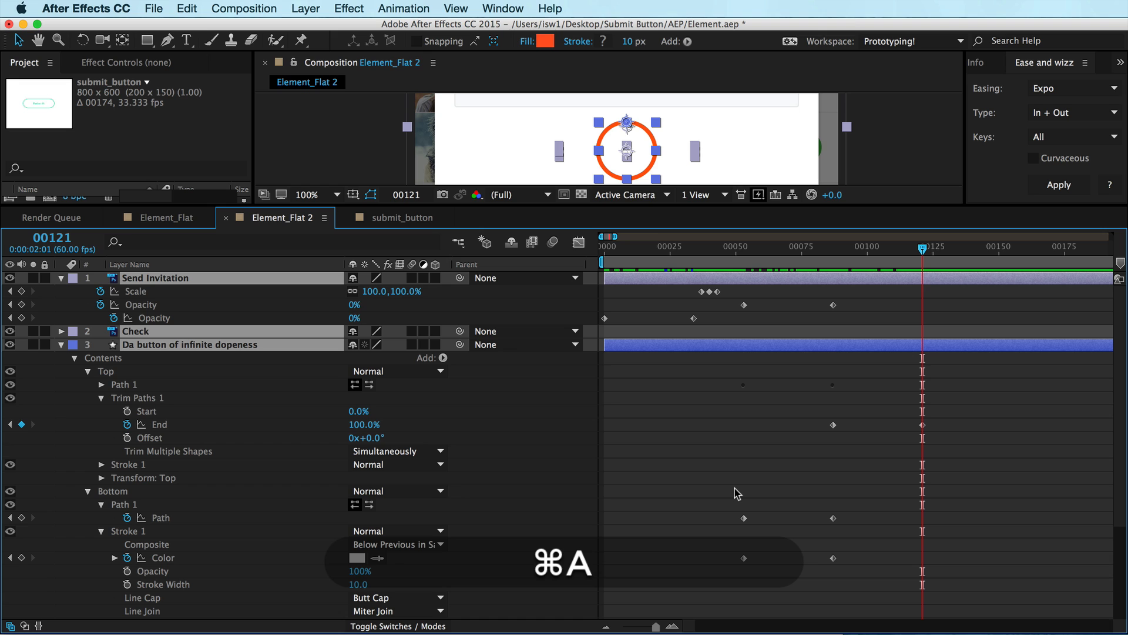
key(u)
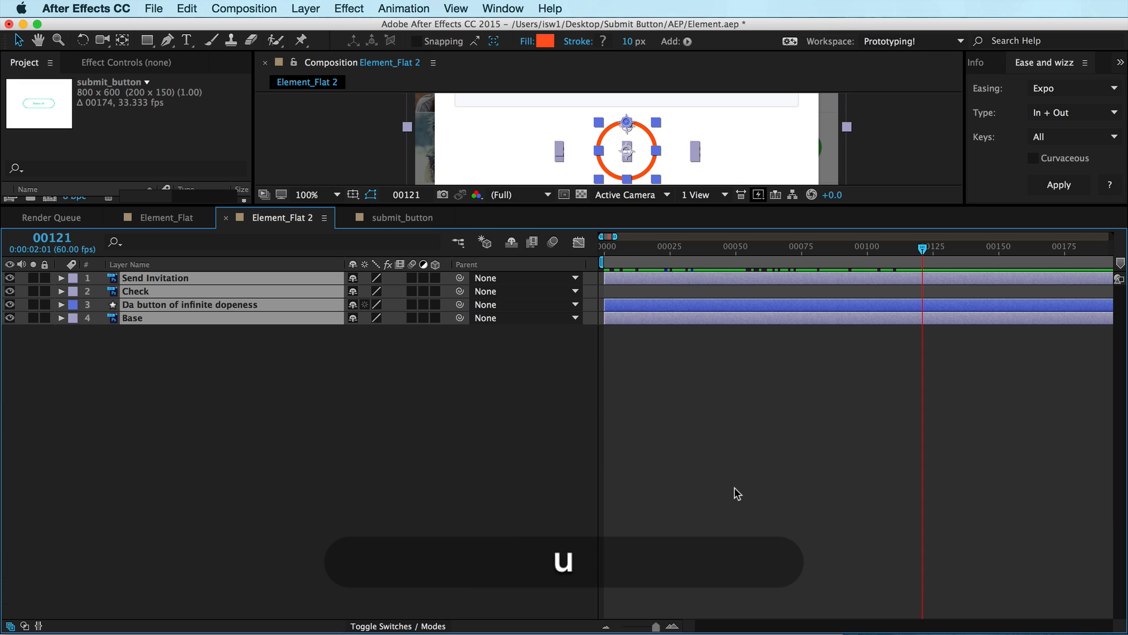
key(u)
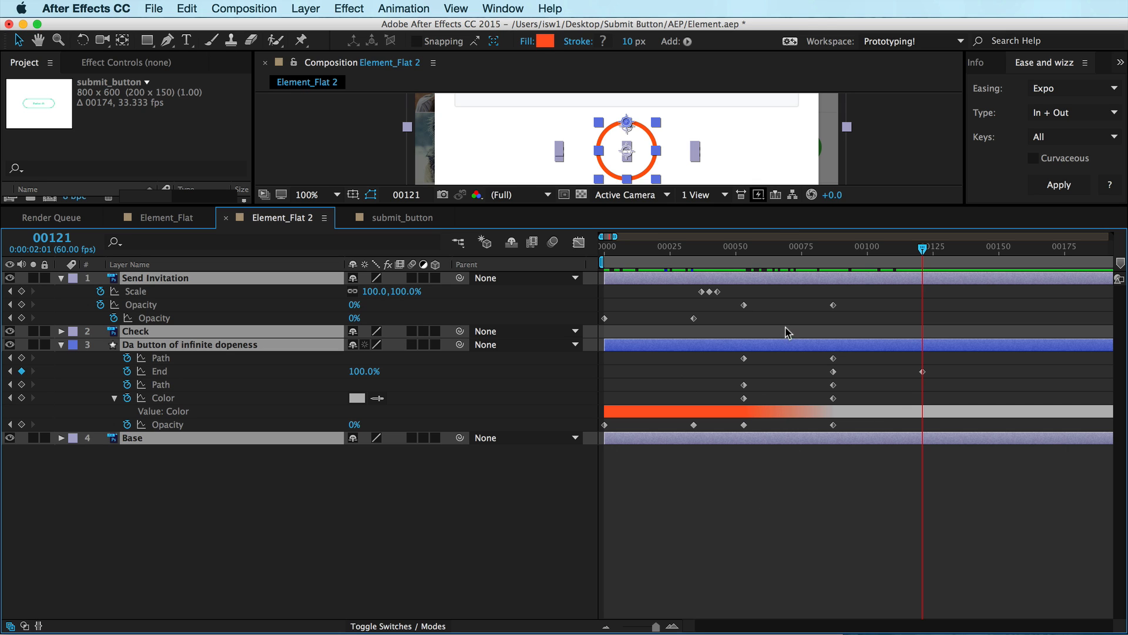
click(789, 546)
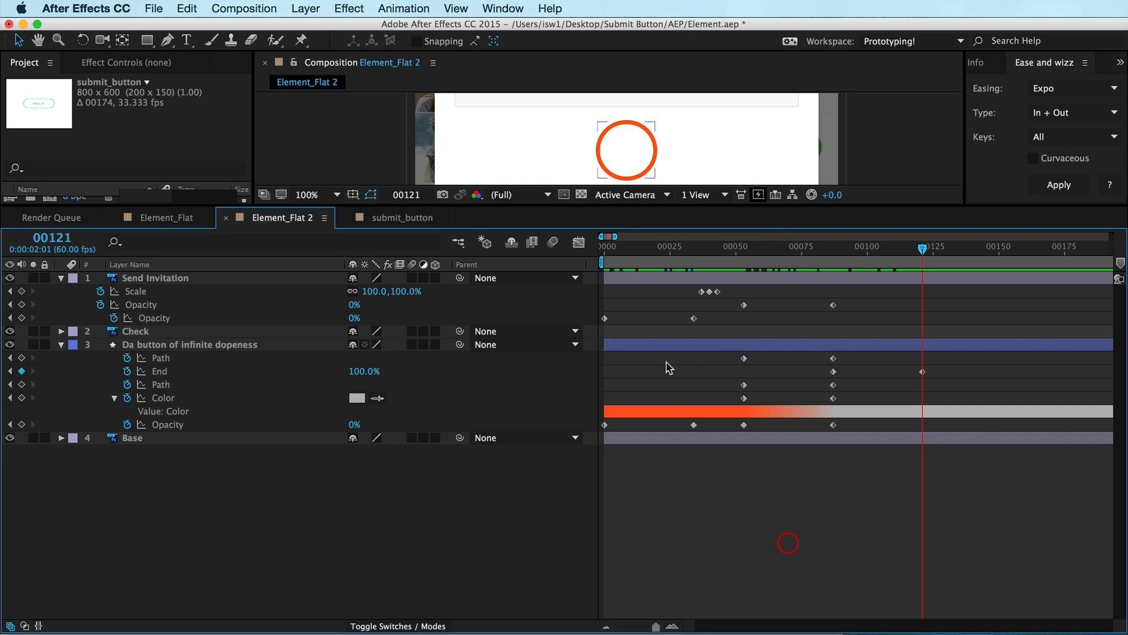
click(174, 358)
click(169, 386)
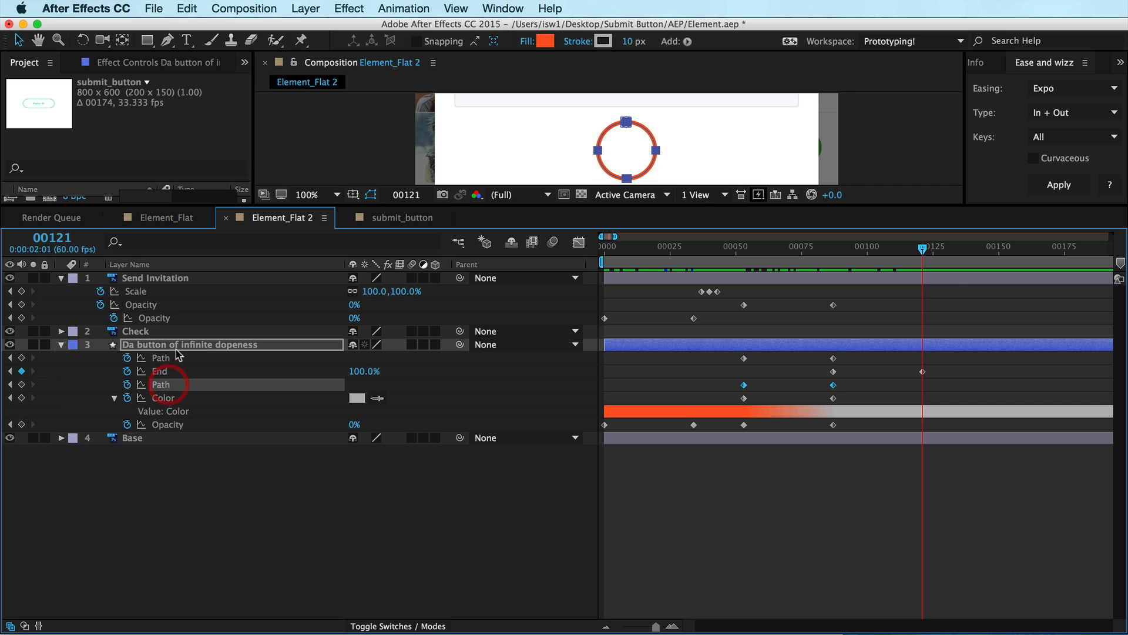
drag(850, 359, 717, 390)
key(super+c)
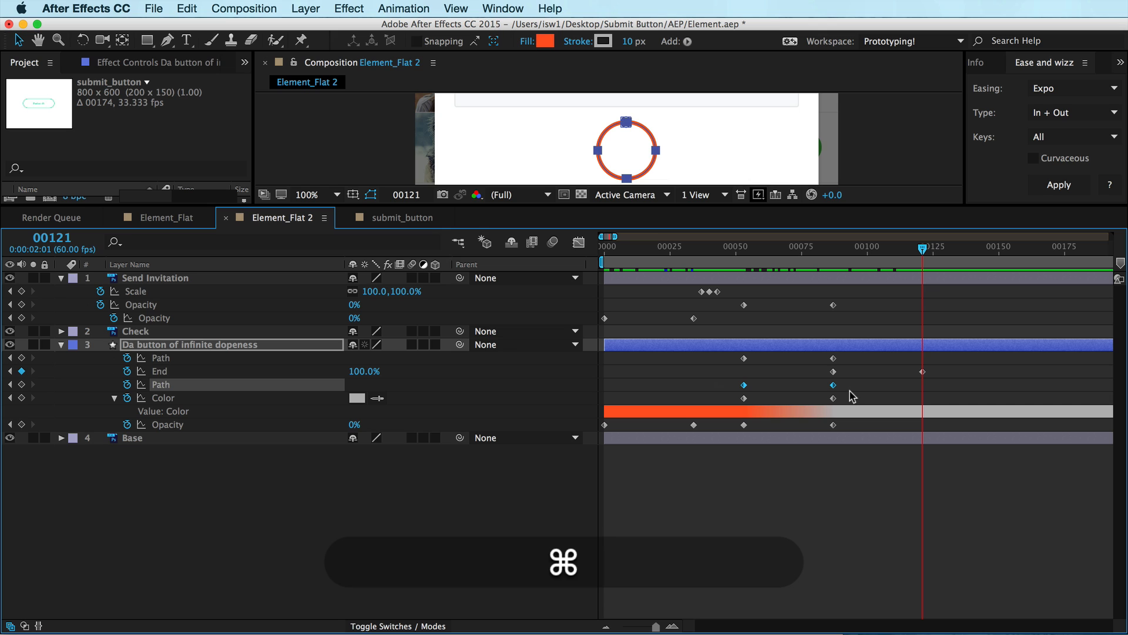
key(super+c)
key(super+v)
Copy the Top shape's Path keyframes and paste them at frame 121
drag(855, 355, 734, 363)
key(super+c)
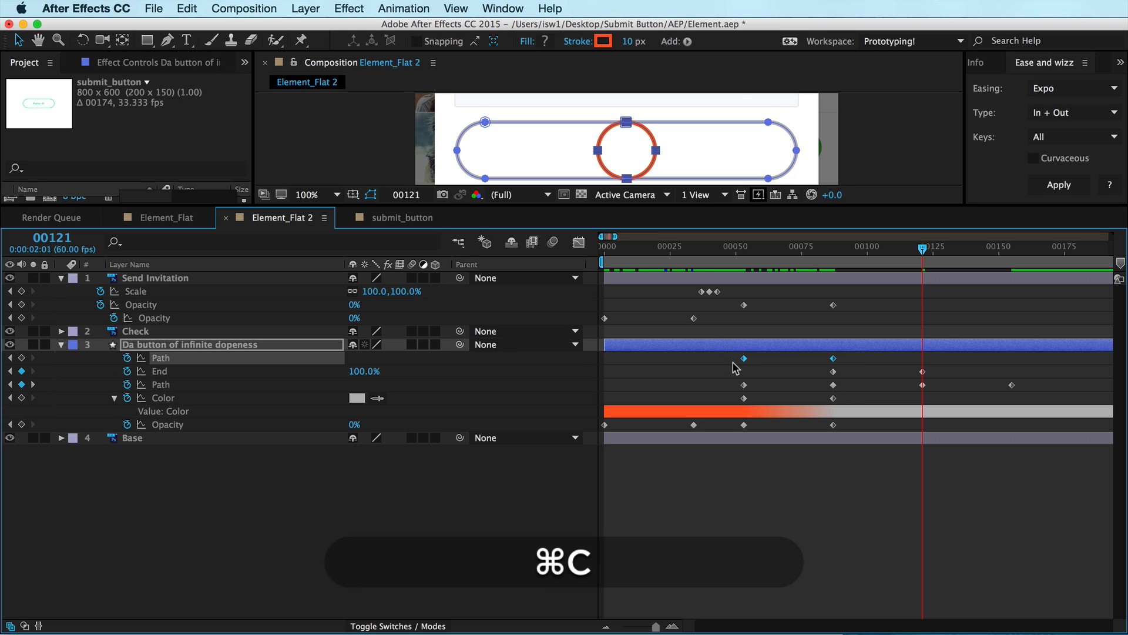
key(super+v)
Select both pairs of pasted Path keyframes and time-reverse them with the Keyframe Assistant
drag(1023, 356, 912, 362)
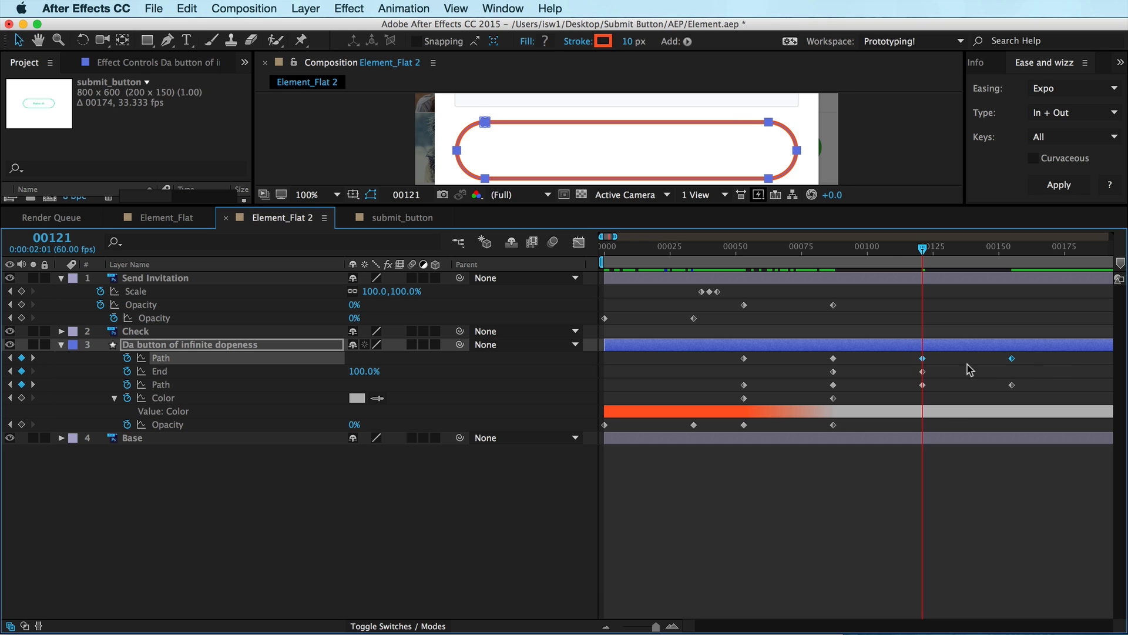
drag(889, 250, 921, 250)
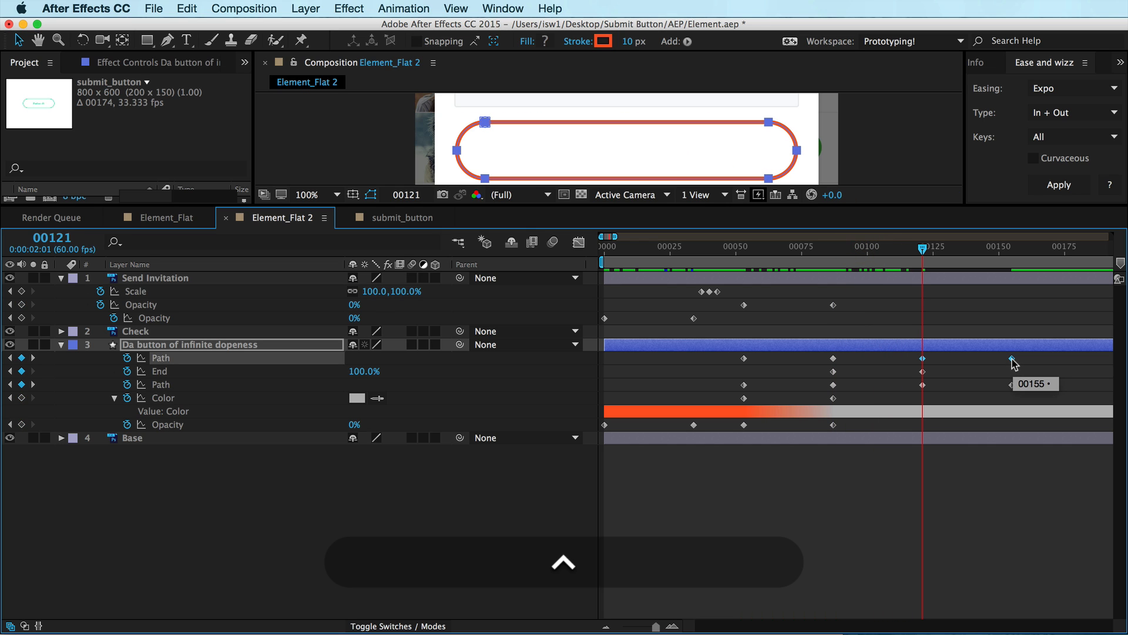
drag(900, 354, 903, 382)
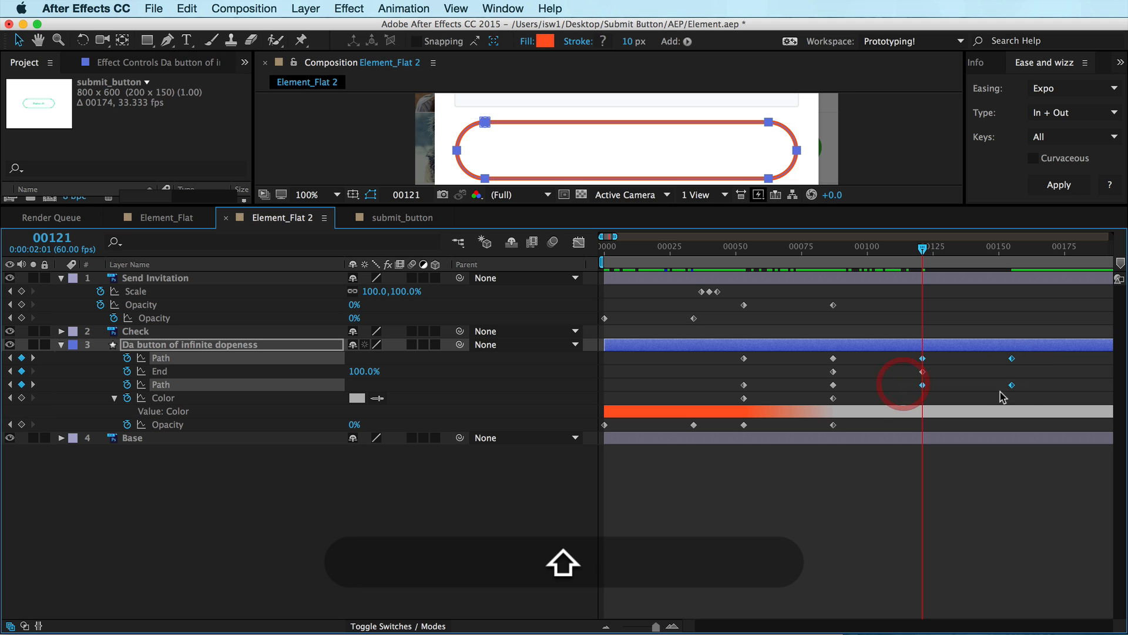
ctrl+click(1012, 387)
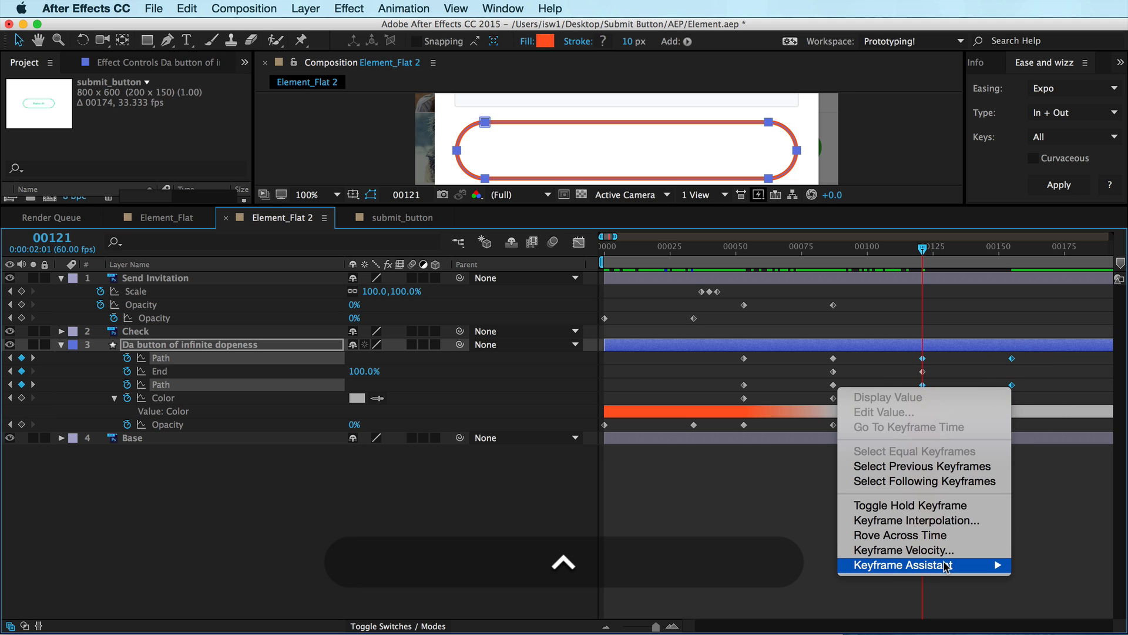
mouse_move(902, 569)
click(676, 609)
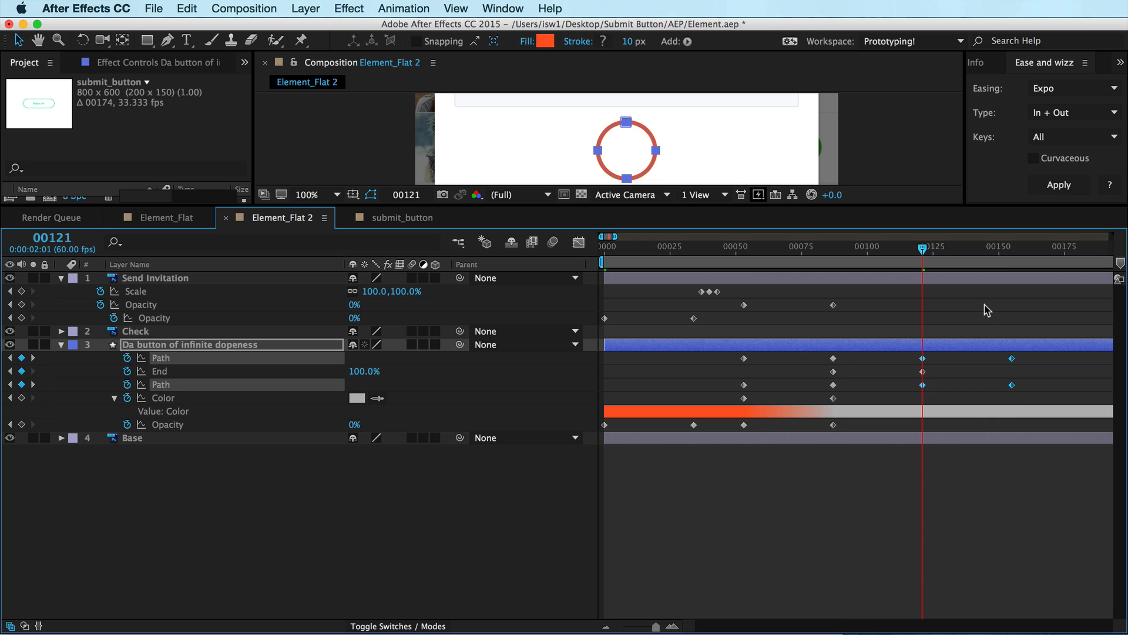
Copy the fill Opacity keyframes, paste them at frame 121, and time-reverse the pasted pair
key(shift+super+a)
drag(899, 253, 931, 256)
key(shift)
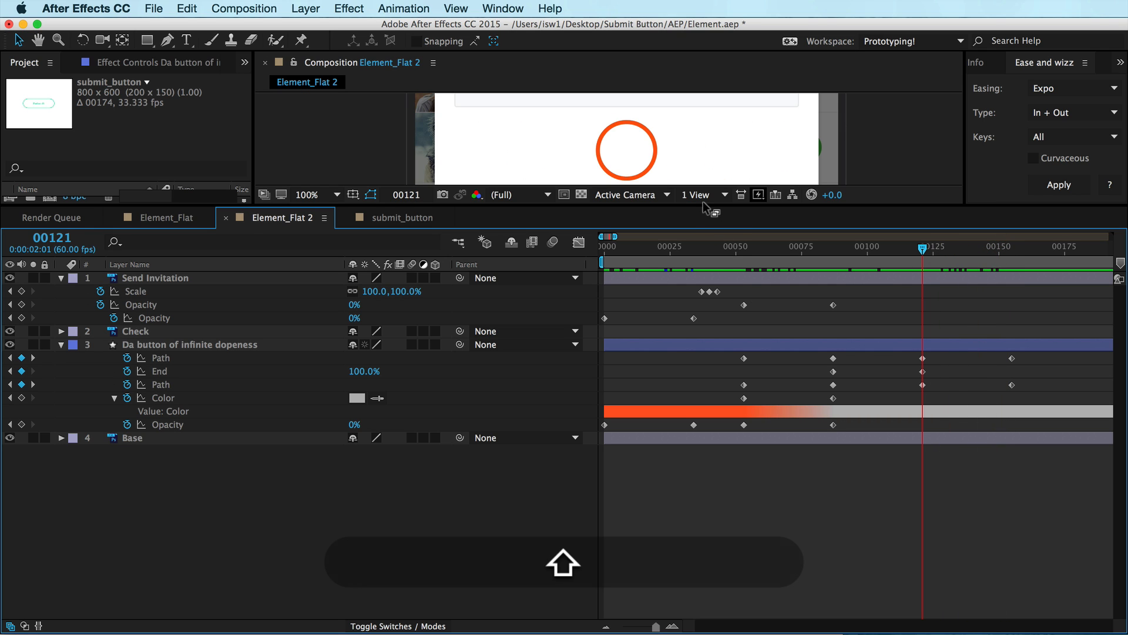
drag(703, 202, 653, 270)
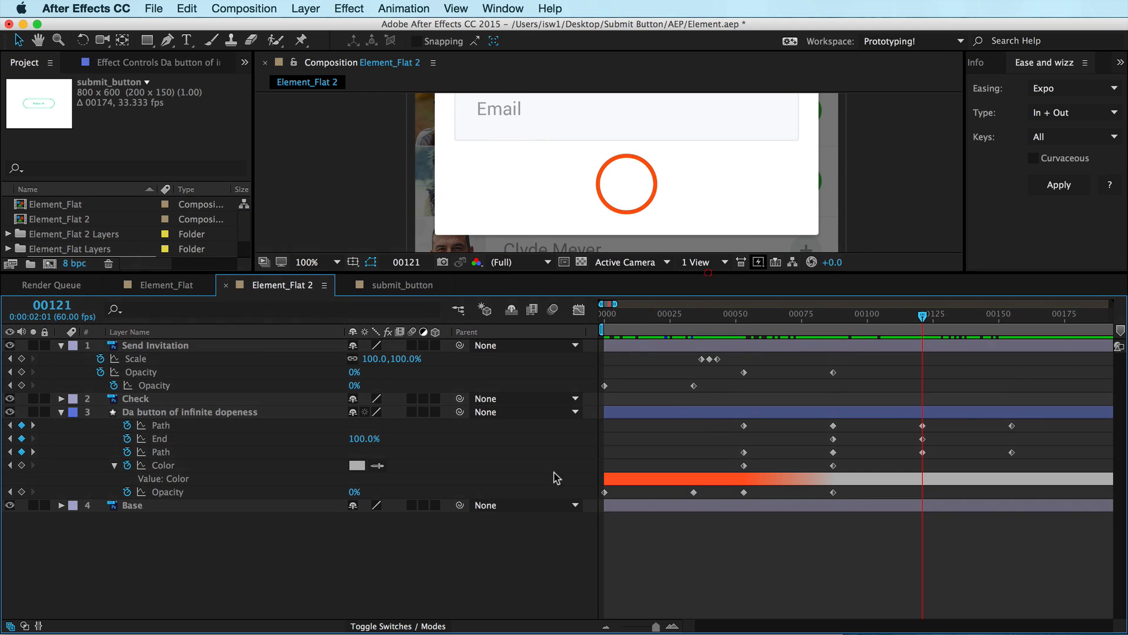
drag(857, 494, 725, 497)
key(super+c)
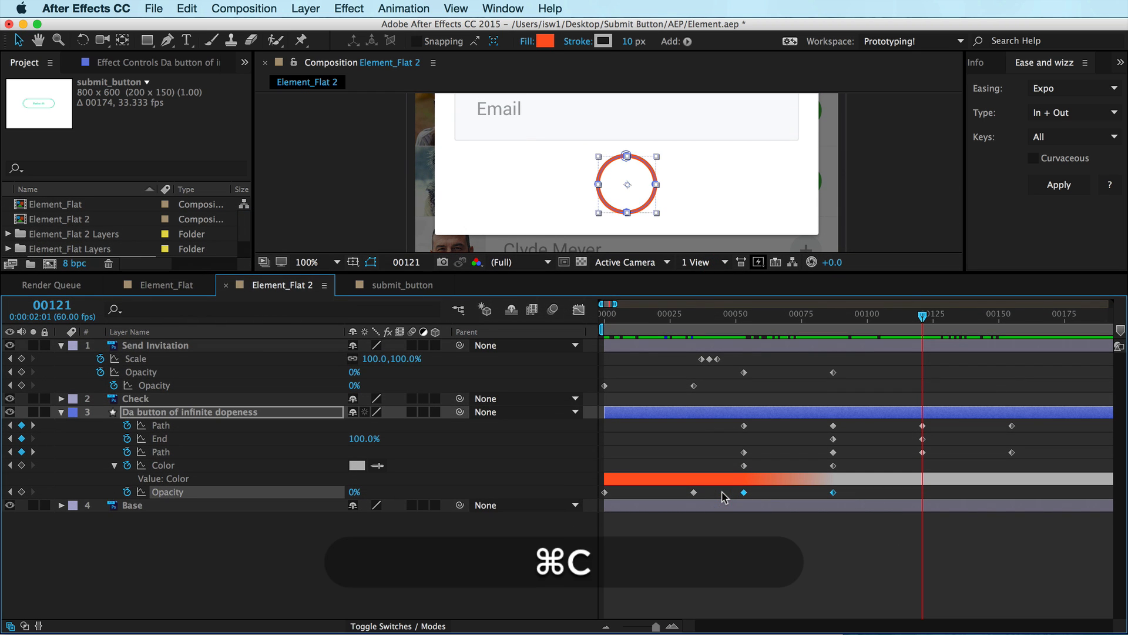
key(super+v)
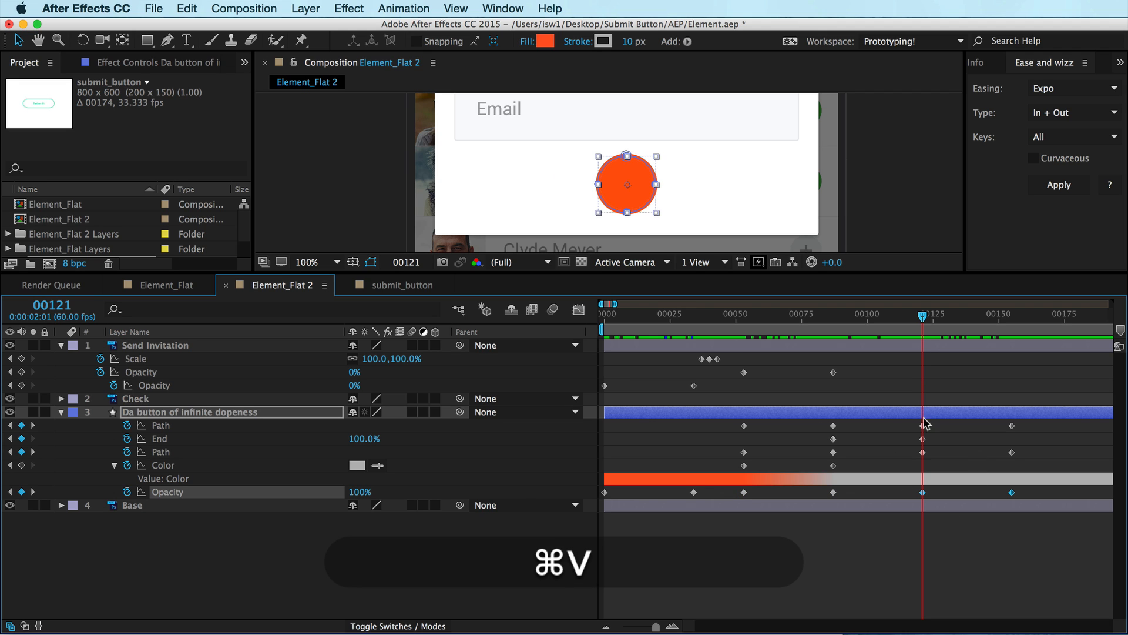
key(ctrl)
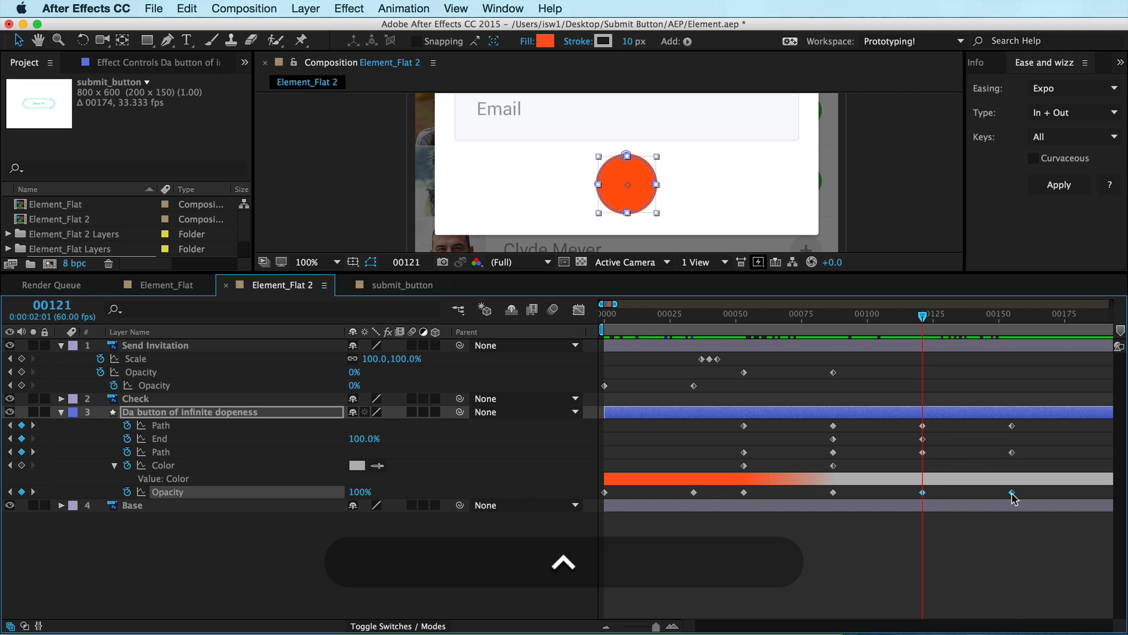
ctrl+click(1012, 492)
mouse_move(917, 632)
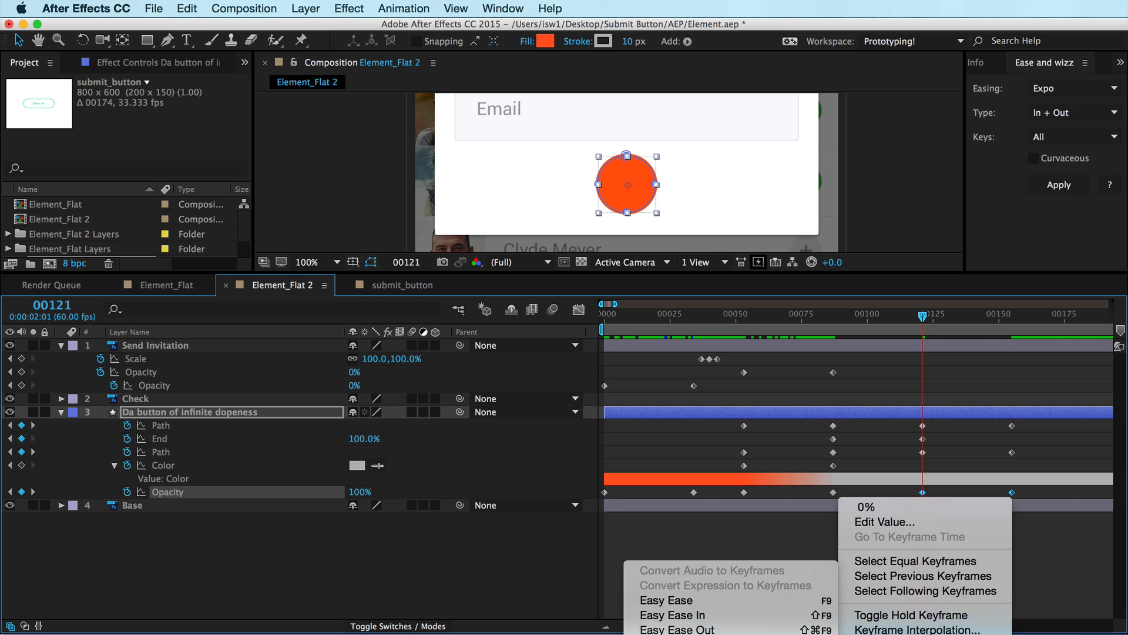
click(705, 634)
Scrub the timeline and zoom it out to preview the circle-to-pill transition
key(shift+super+a)
drag(924, 315, 955, 318)
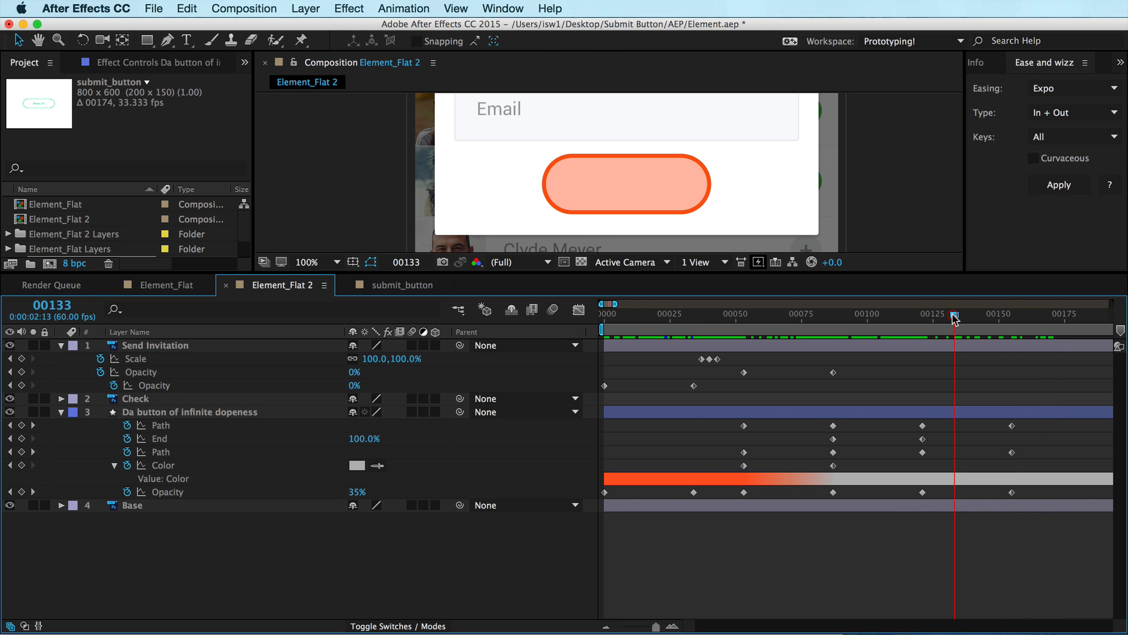
key(minus)
Move the Check layer so that it starts at frame 121
key(minus)
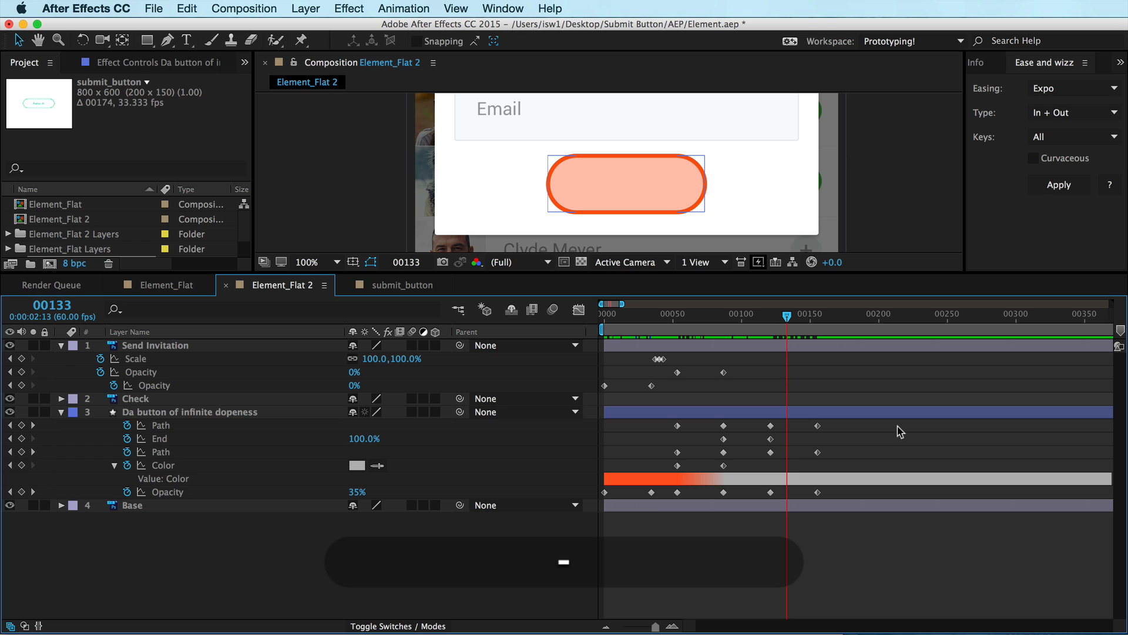
key(minus)
key(minus)
key(minus)
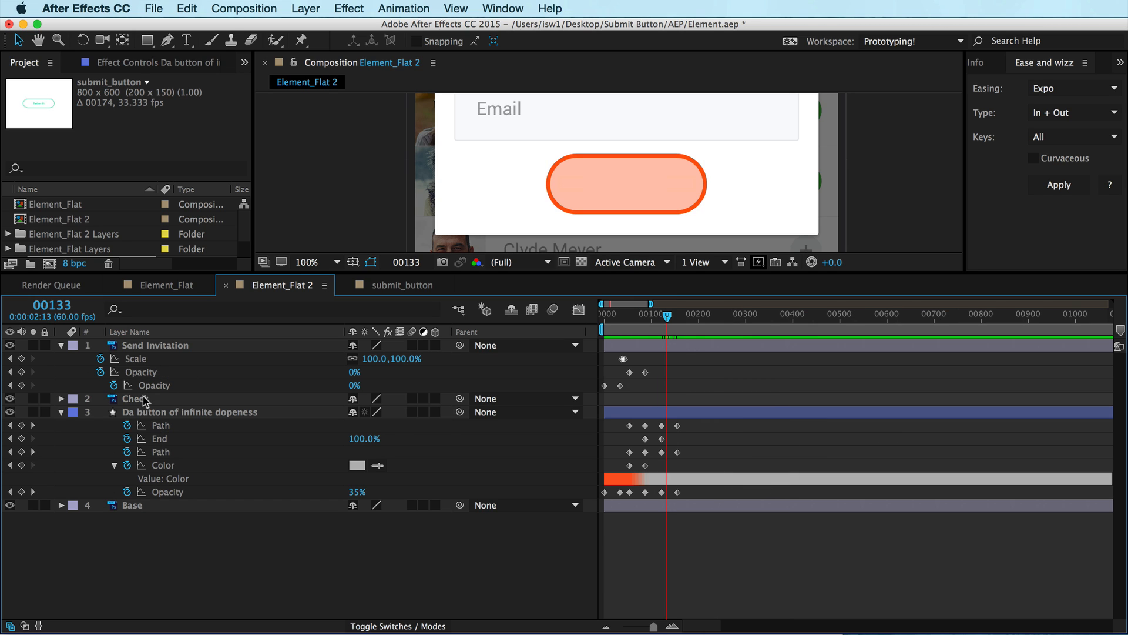
click(144, 398)
key(equal)
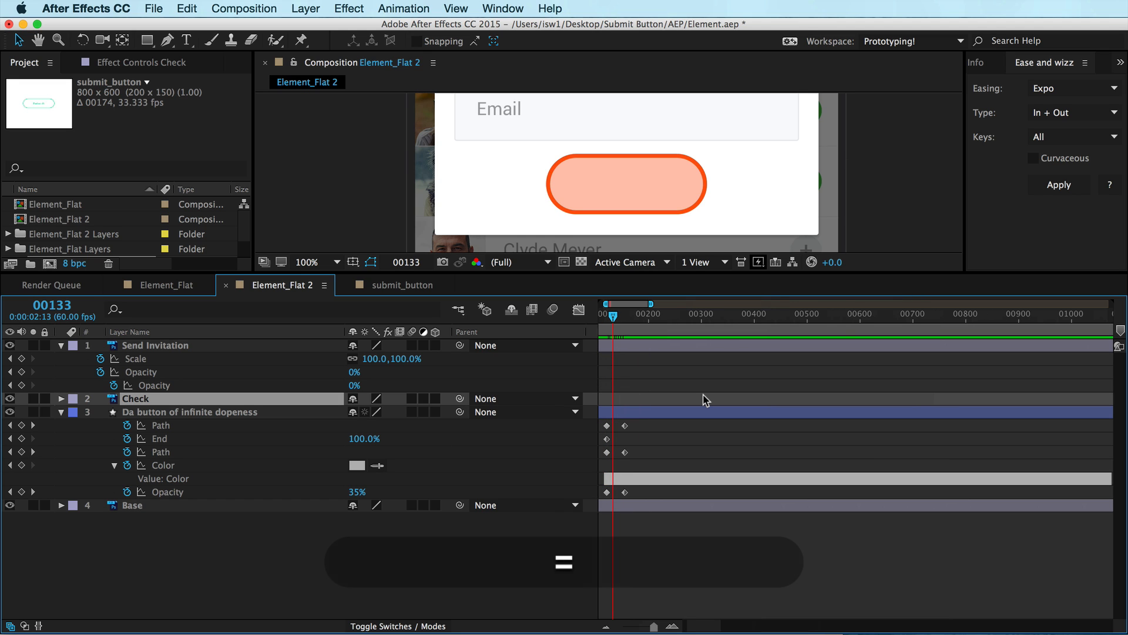
scroll(685, 437, left, 3)
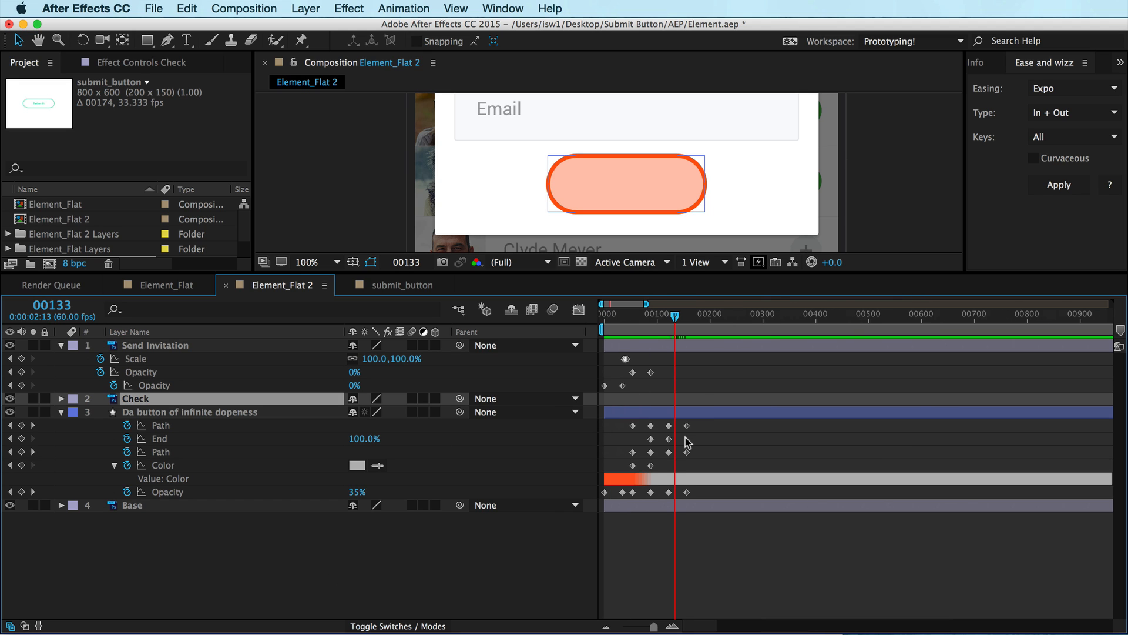
key(equal)
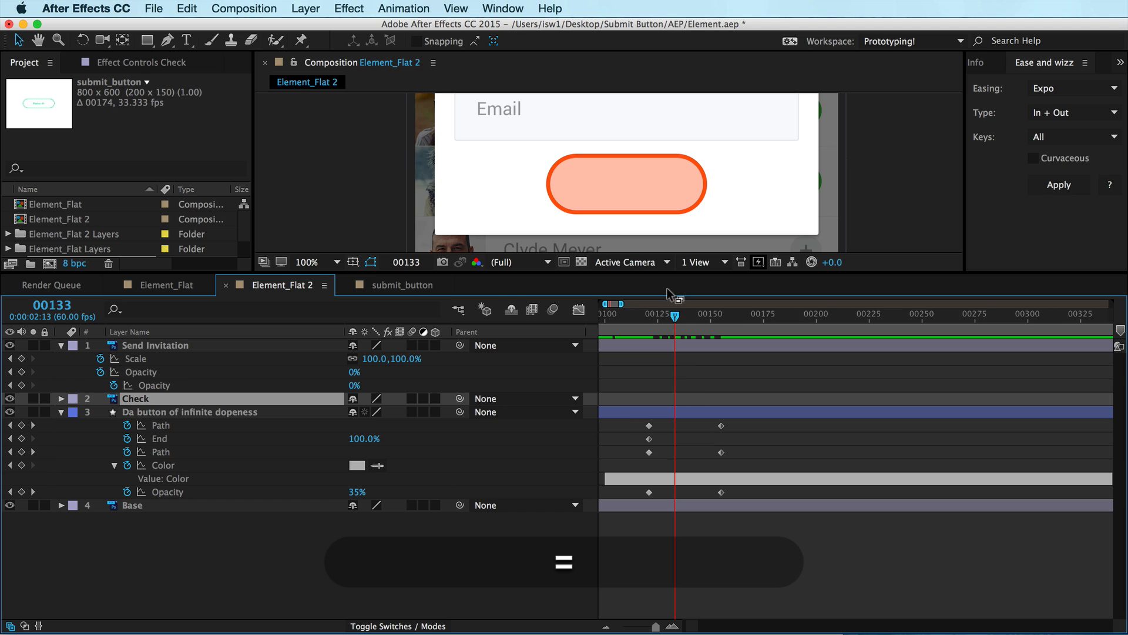
drag(676, 317, 646, 315)
key(shift)
key(super+shift+a)
click(138, 399)
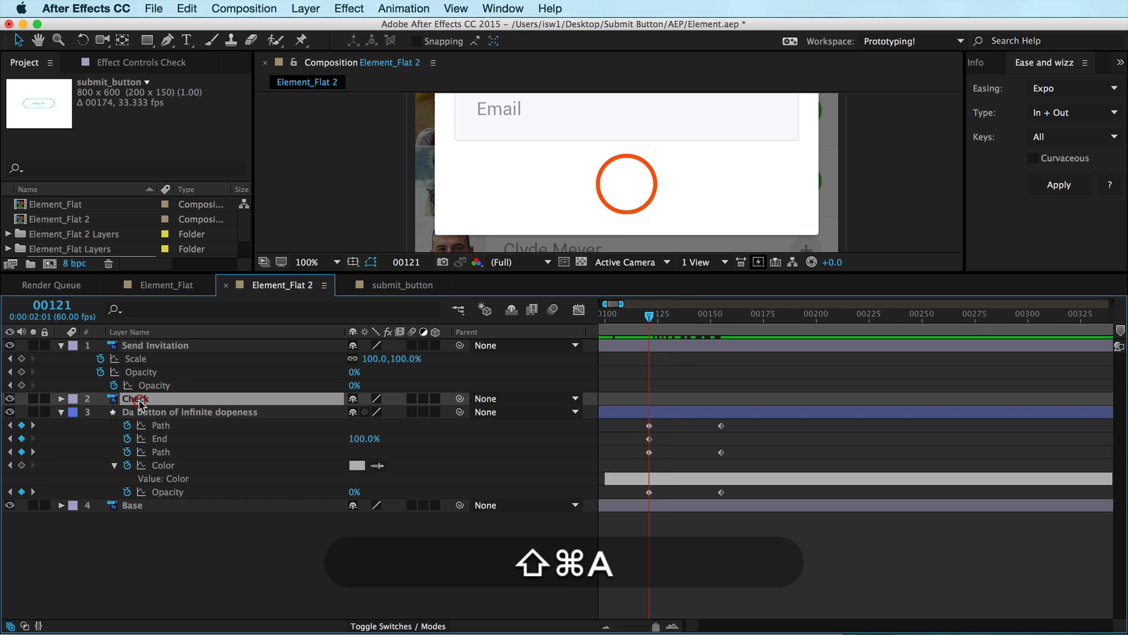
key(bracketleft)
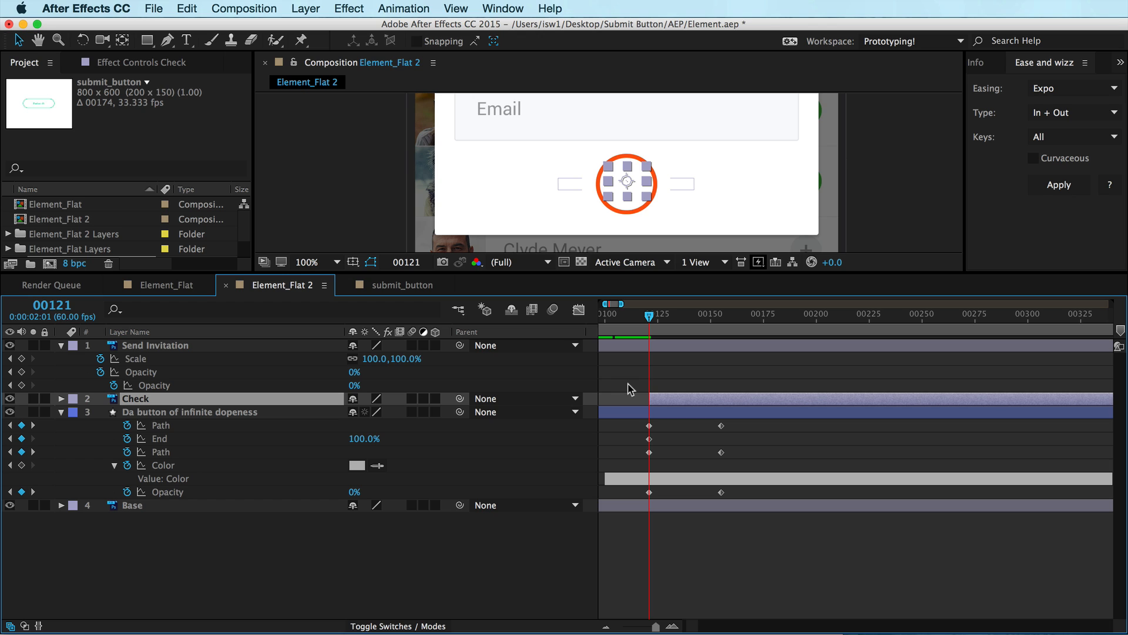
Keyframe the Check layer's Scale, shift that keyframe about 30 frames later, and set Scale to 0% at frame 121
key(alt+s)
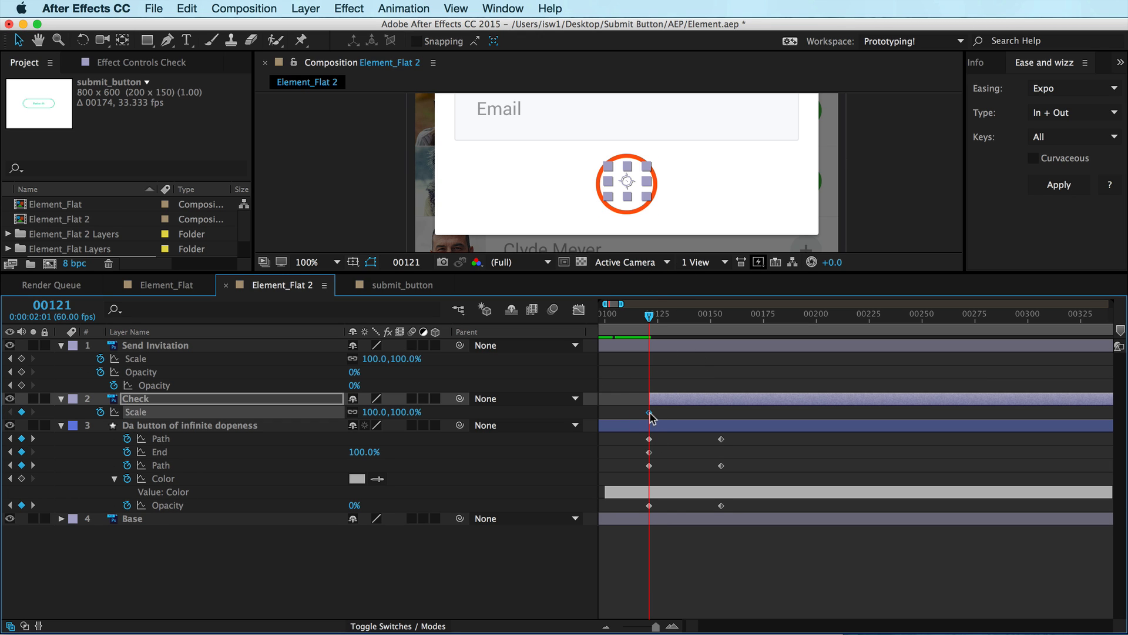
drag(650, 413, 721, 412)
click(402, 412)
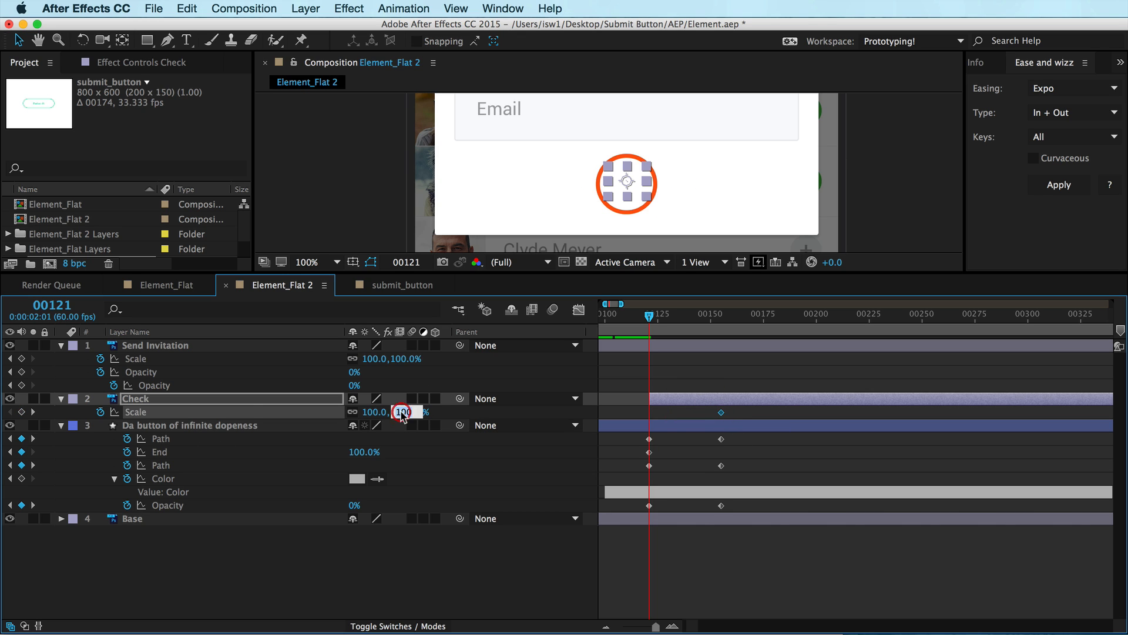
text(0)
key(Return)
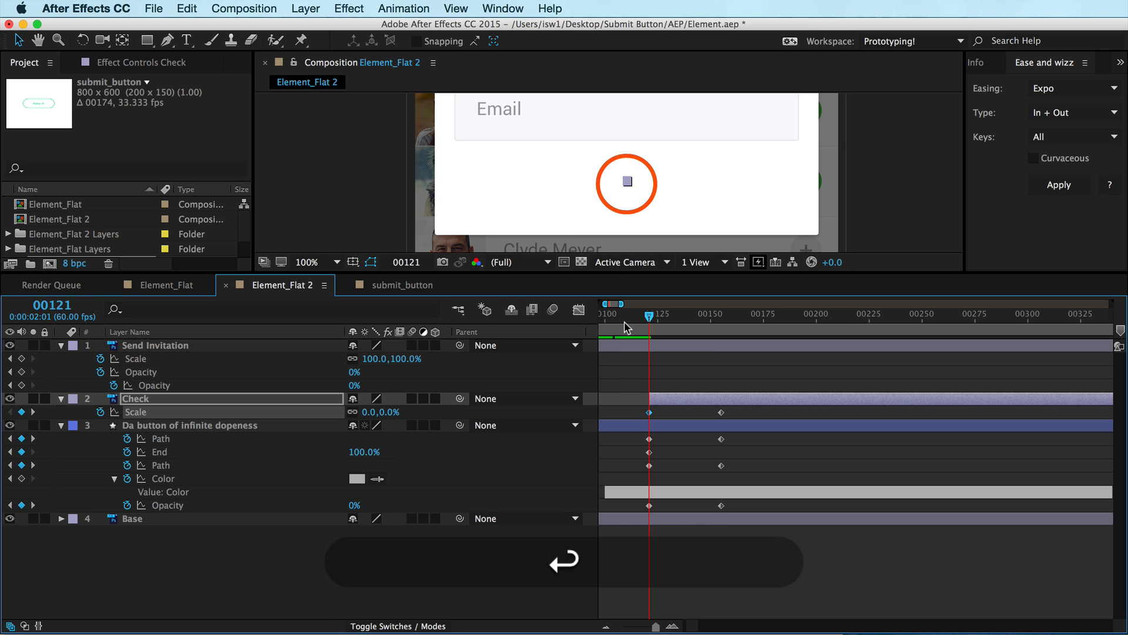
Set the work area to end at frame 185 and preview the animation
drag(649, 319, 760, 320)
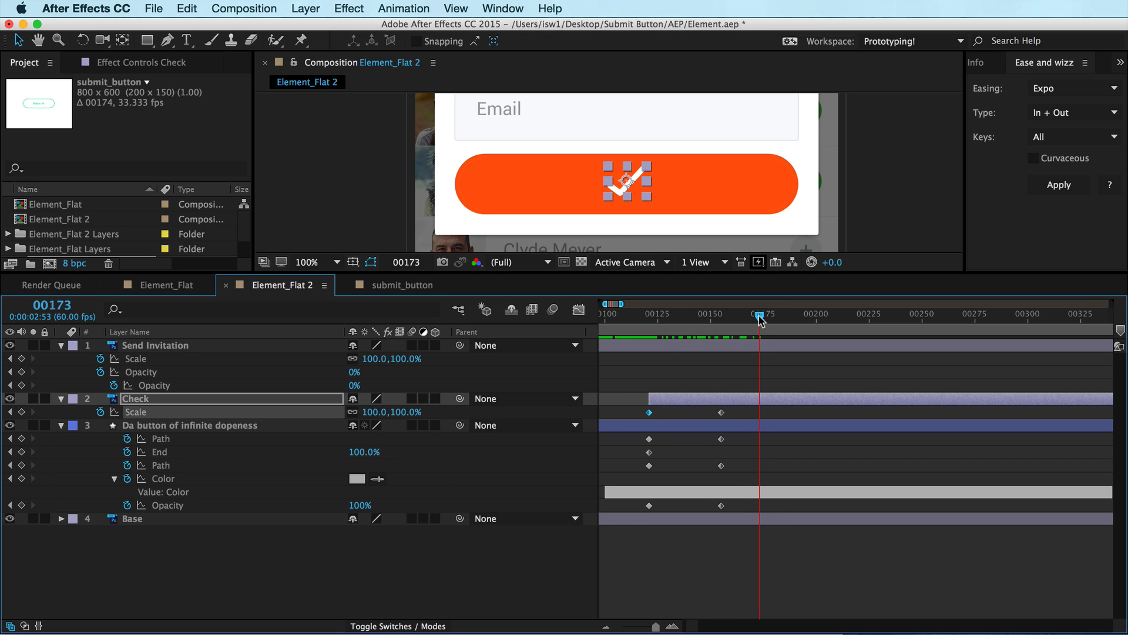
key(minus)
key(minus)
key(equal)
key(equal)
key(equal)
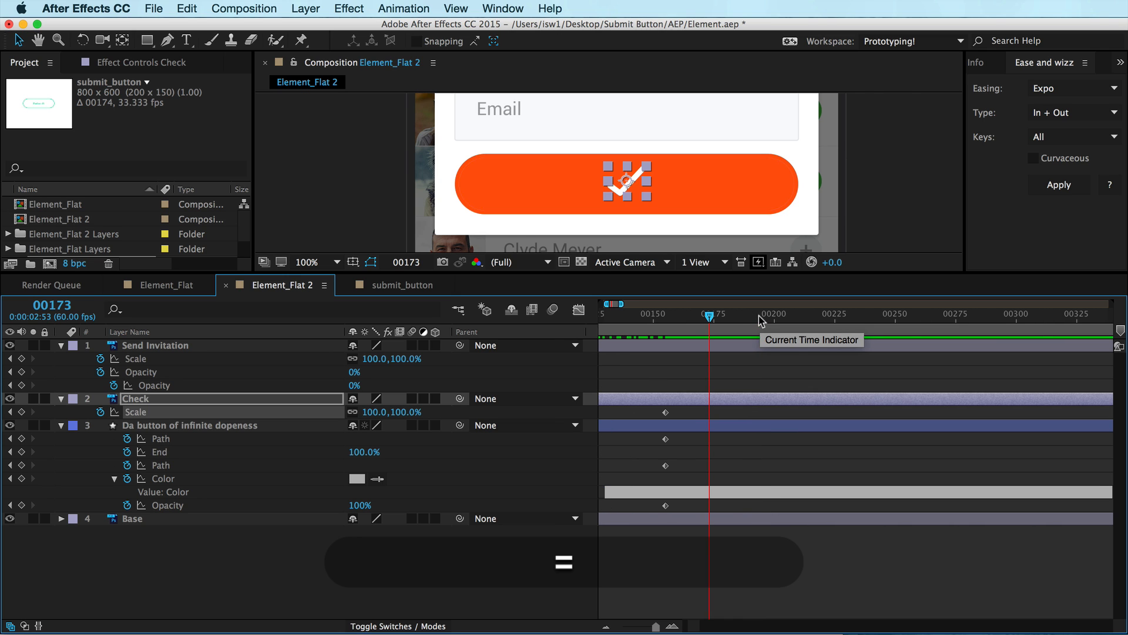
key(space)
drag(910, 437, 980, 438)
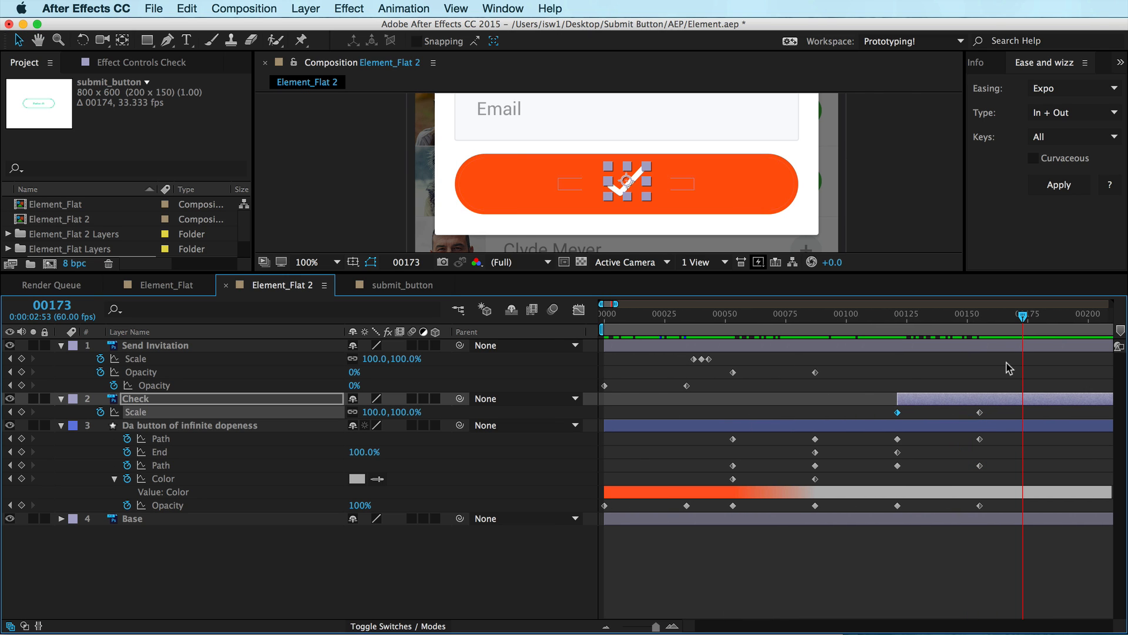
drag(979, 319, 1052, 343)
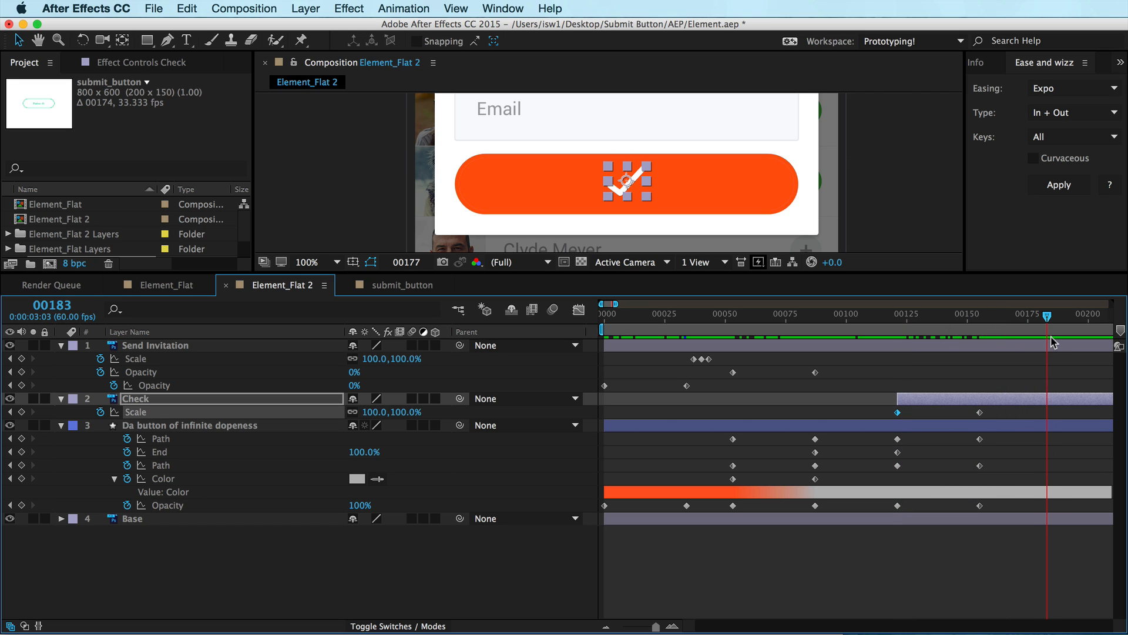
key(n)
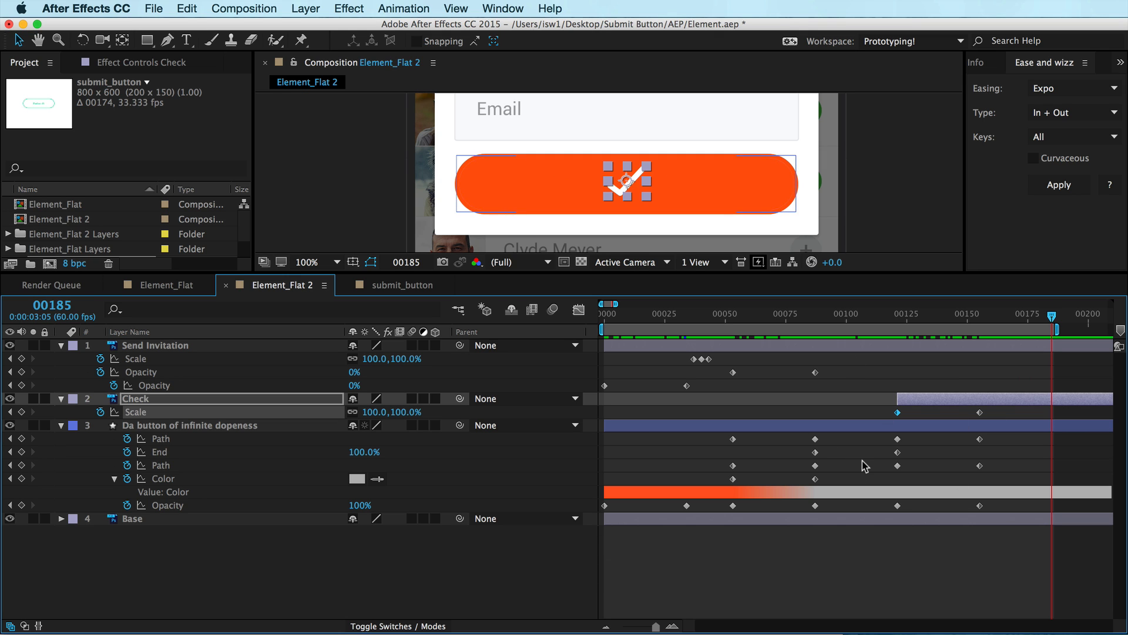
key(ctrl+0)
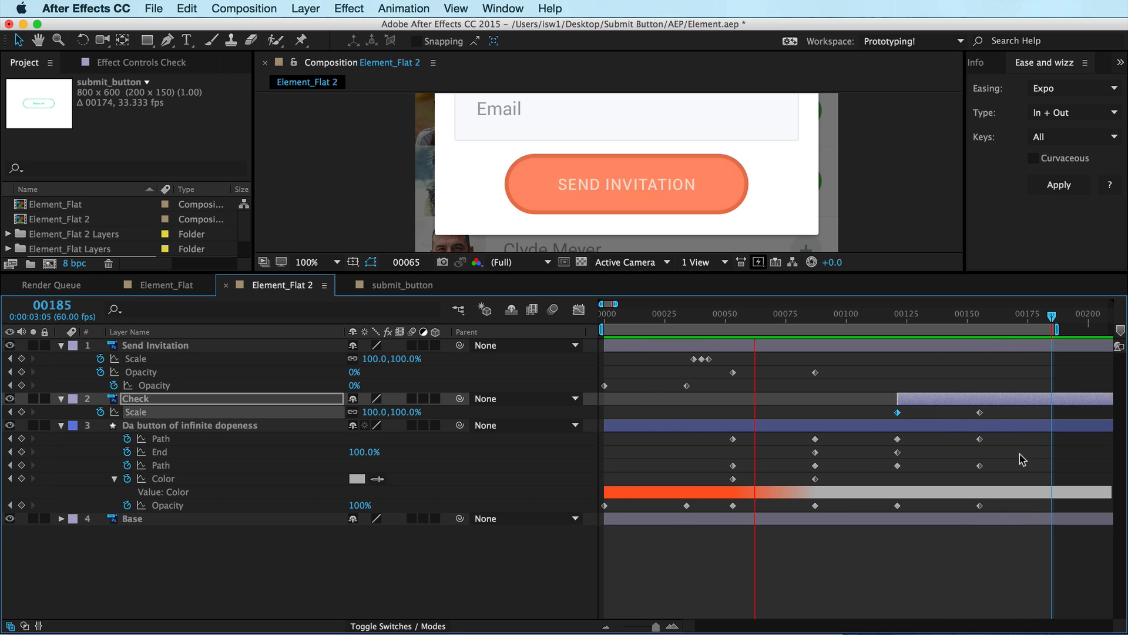
key(space)
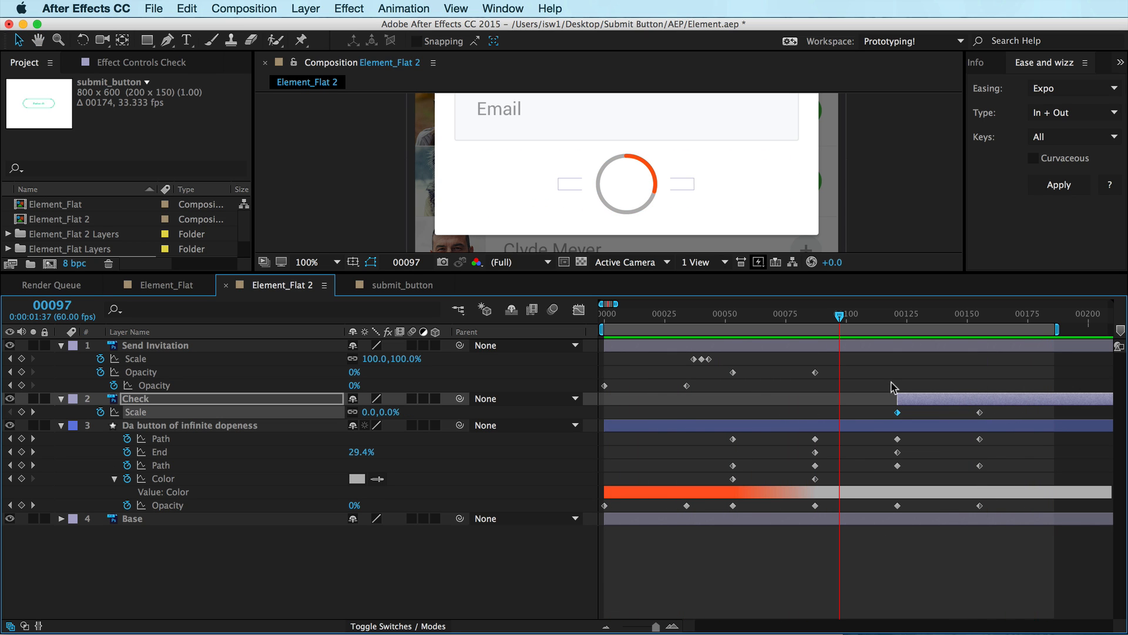
Select all keyframes of the three animated layers and apply Easy Ease to them
drag(1026, 368, 596, 524)
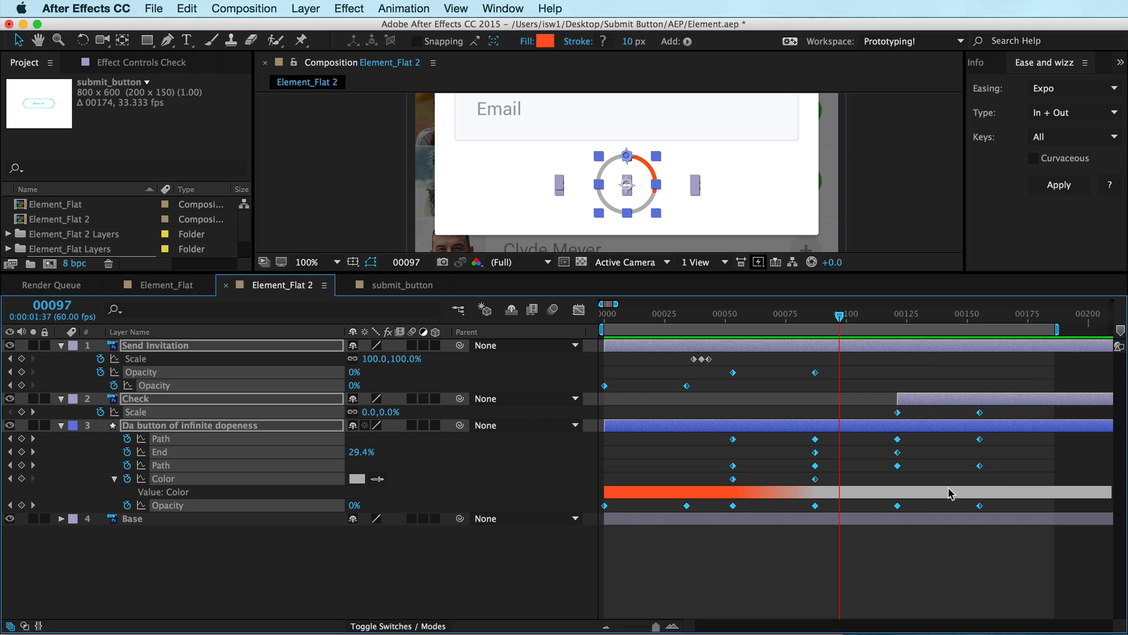
ctrl+click(979, 505)
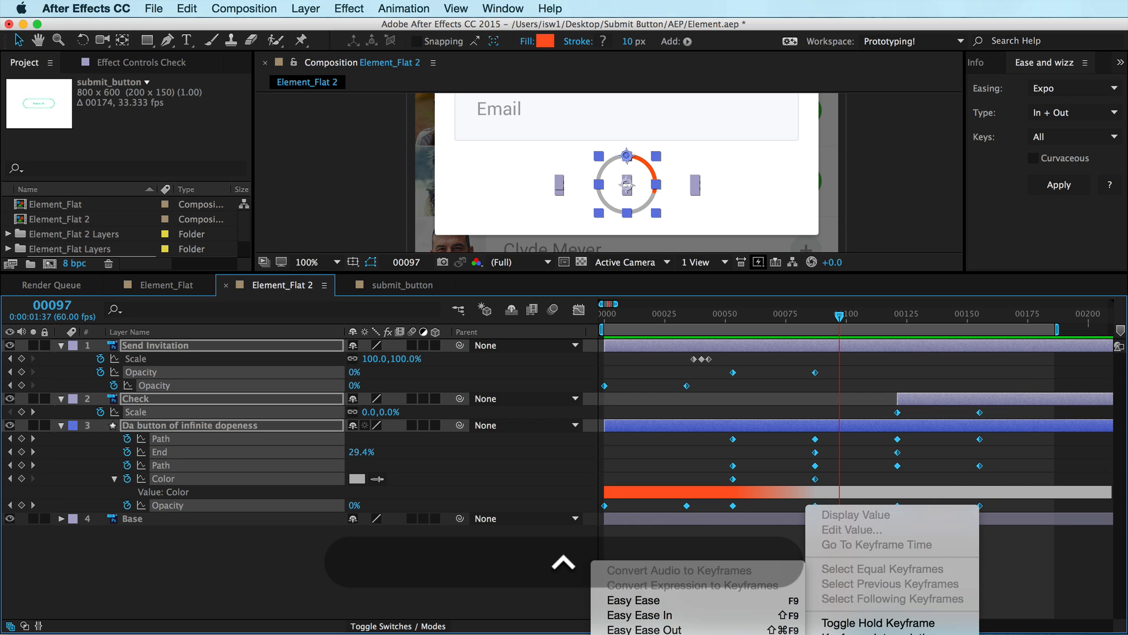
click(701, 602)
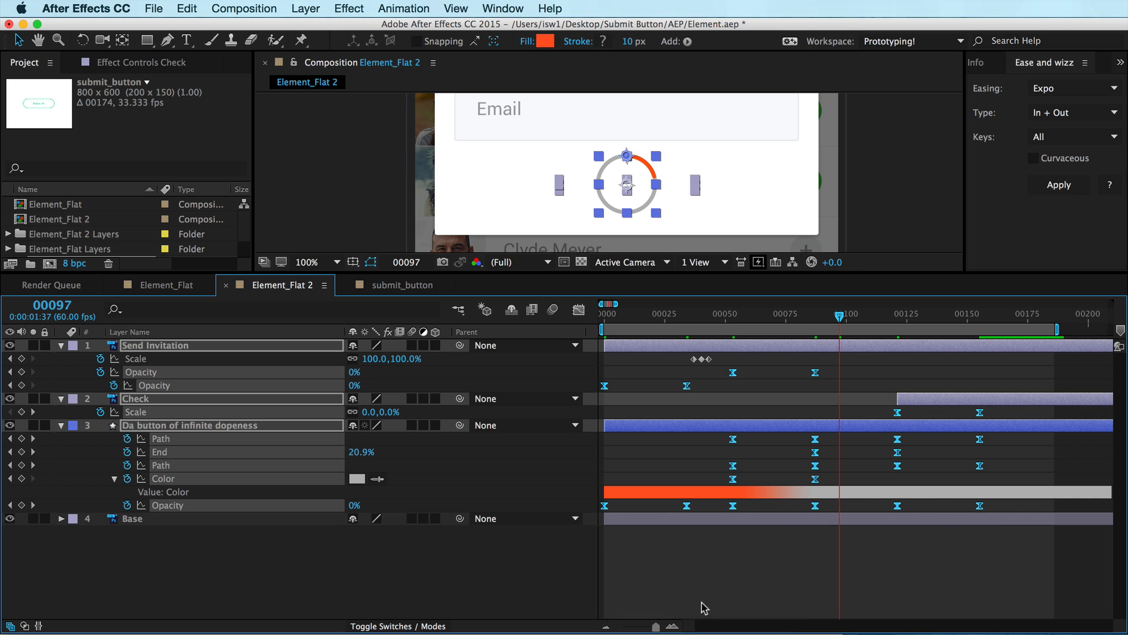
click(629, 376)
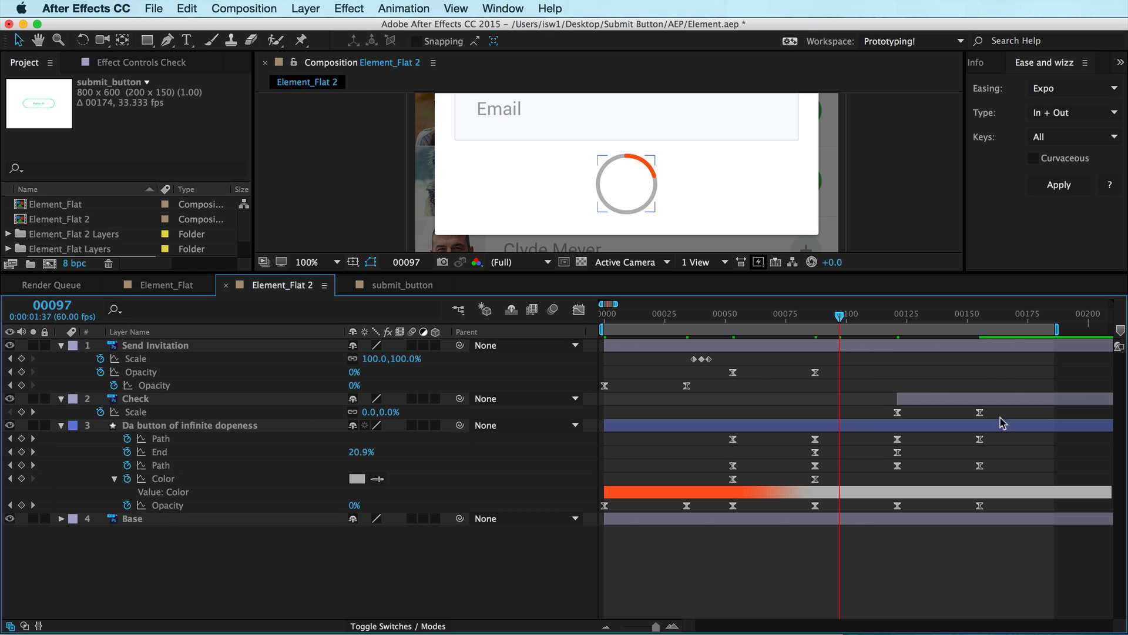
Set the keyframe velocity influence of both Send Invitation Opacity properties to 55% incoming and outgoing
drag(762, 318, 672, 316)
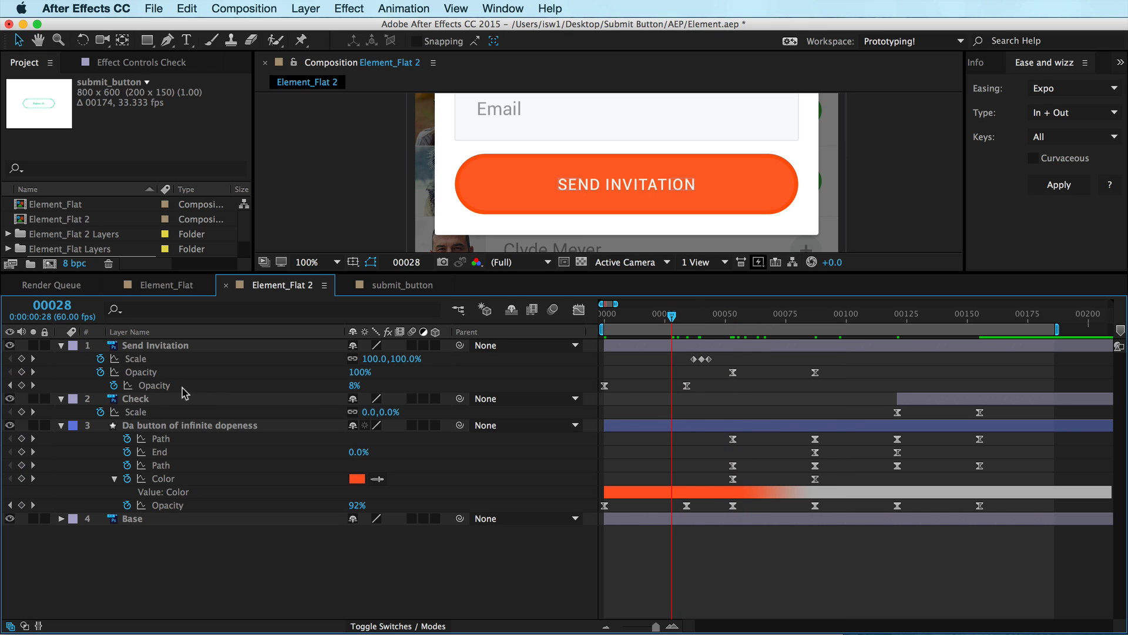
click(163, 386)
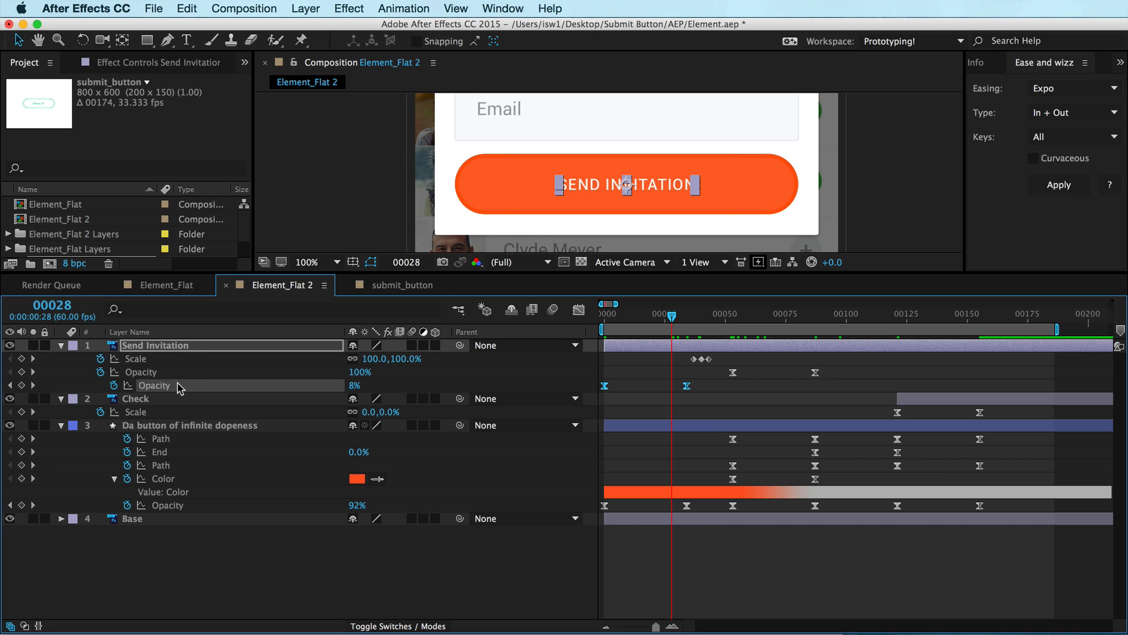
key(super)
super+click(150, 374)
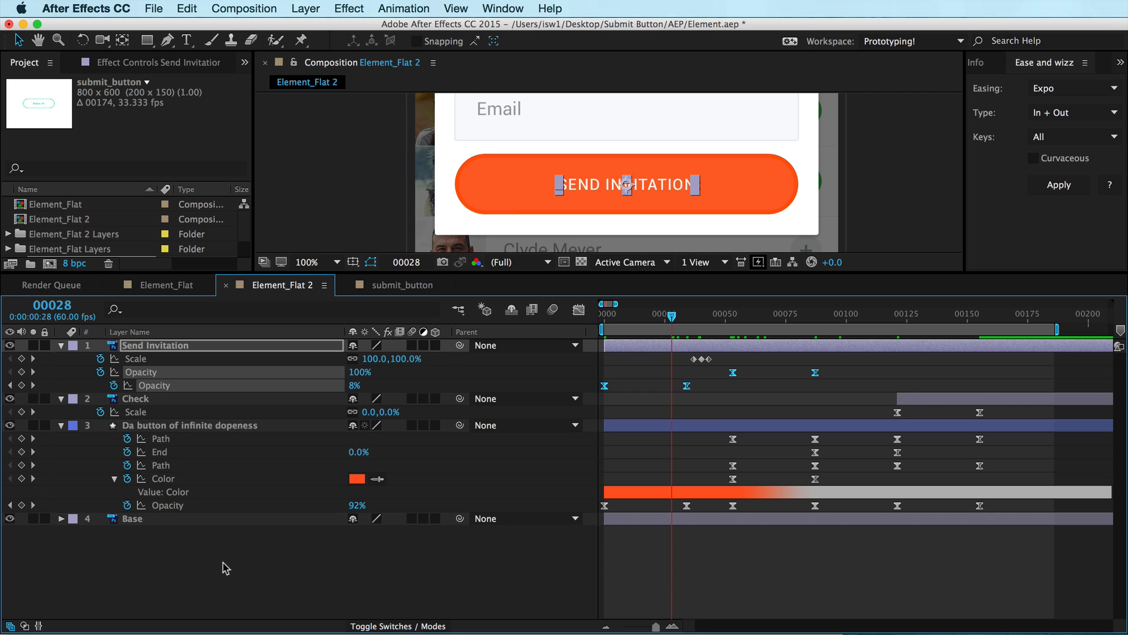
key(shift+super)
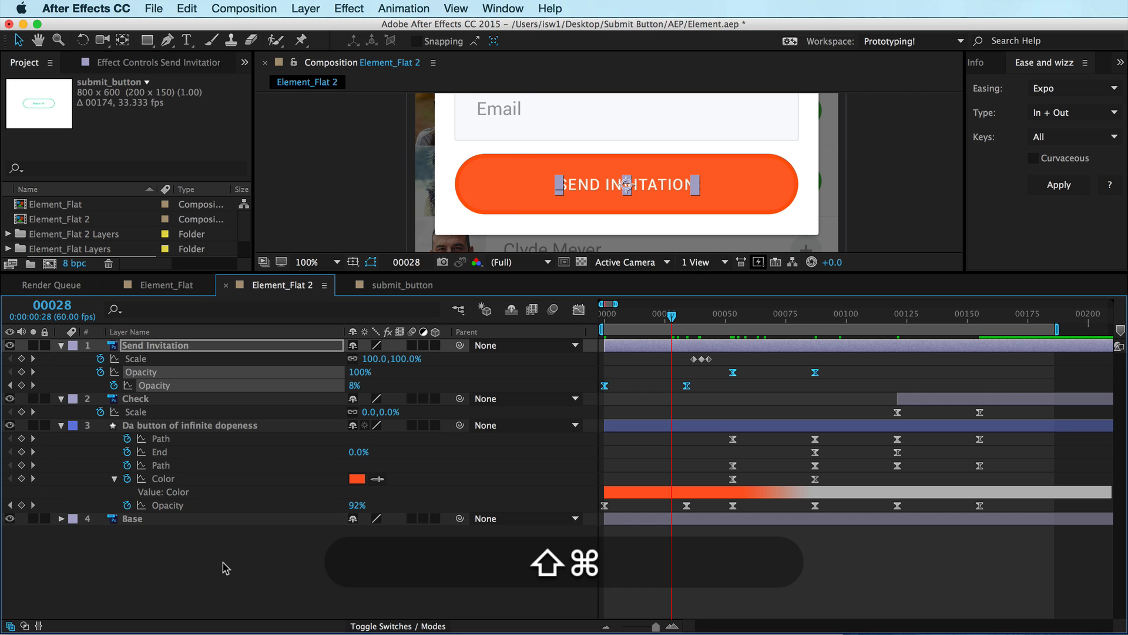
key(shift+super+k)
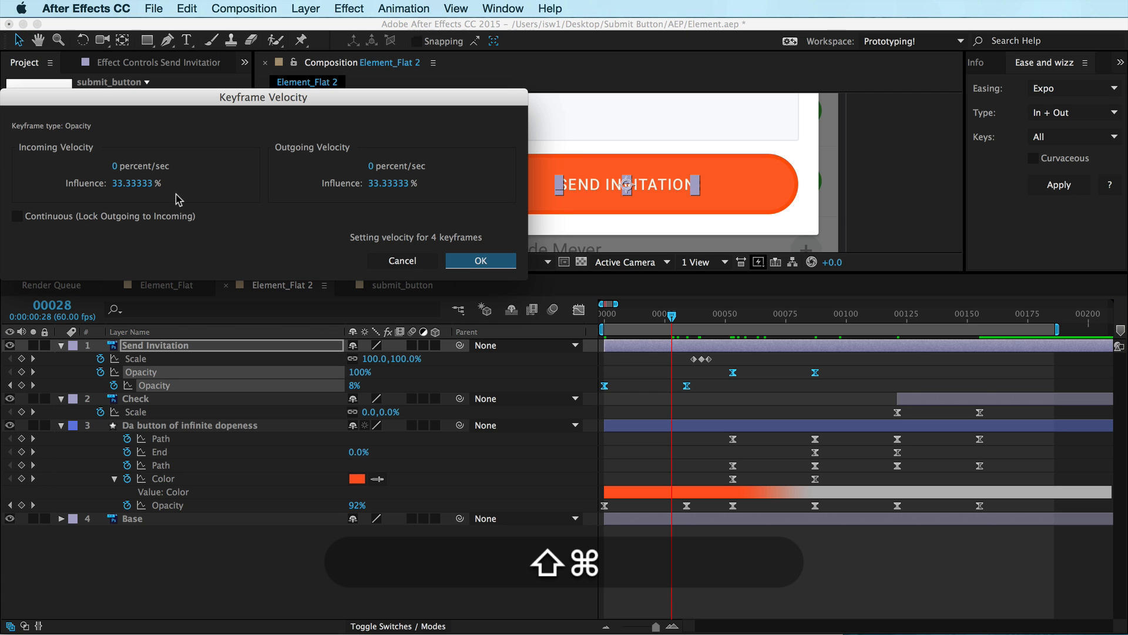
click(139, 183)
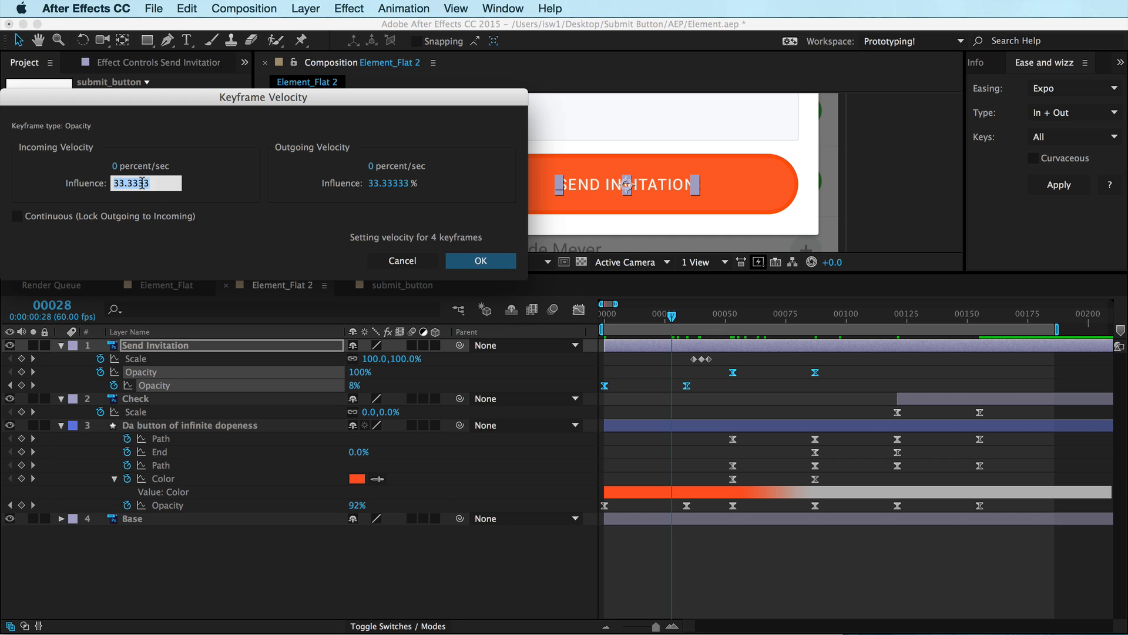
text(55)
key(Tab)
text(55)
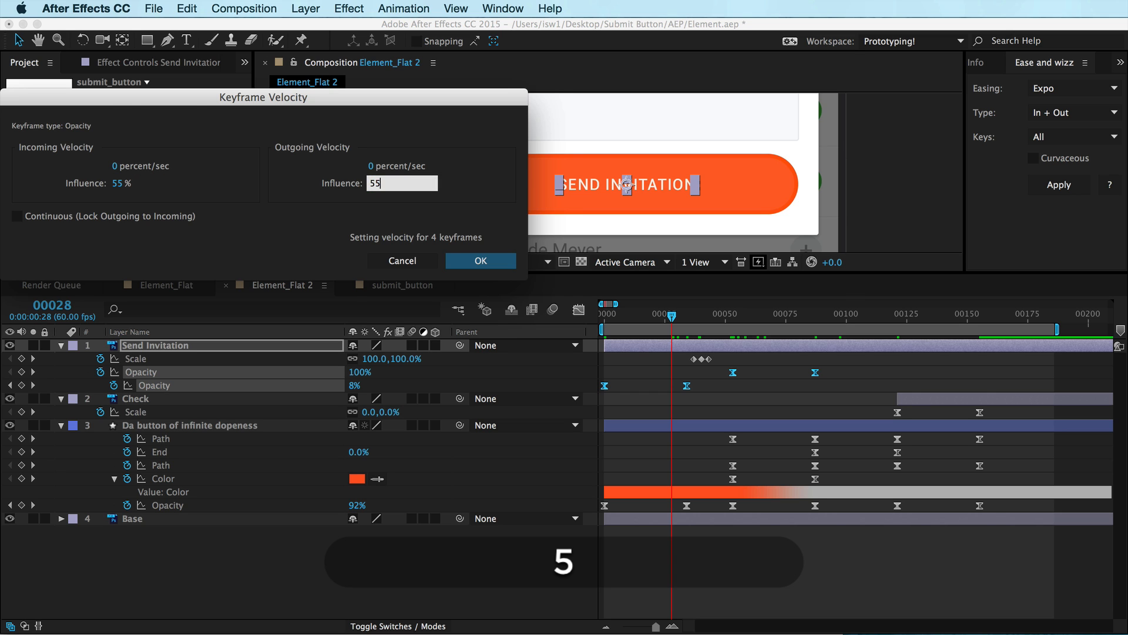
key(Return)
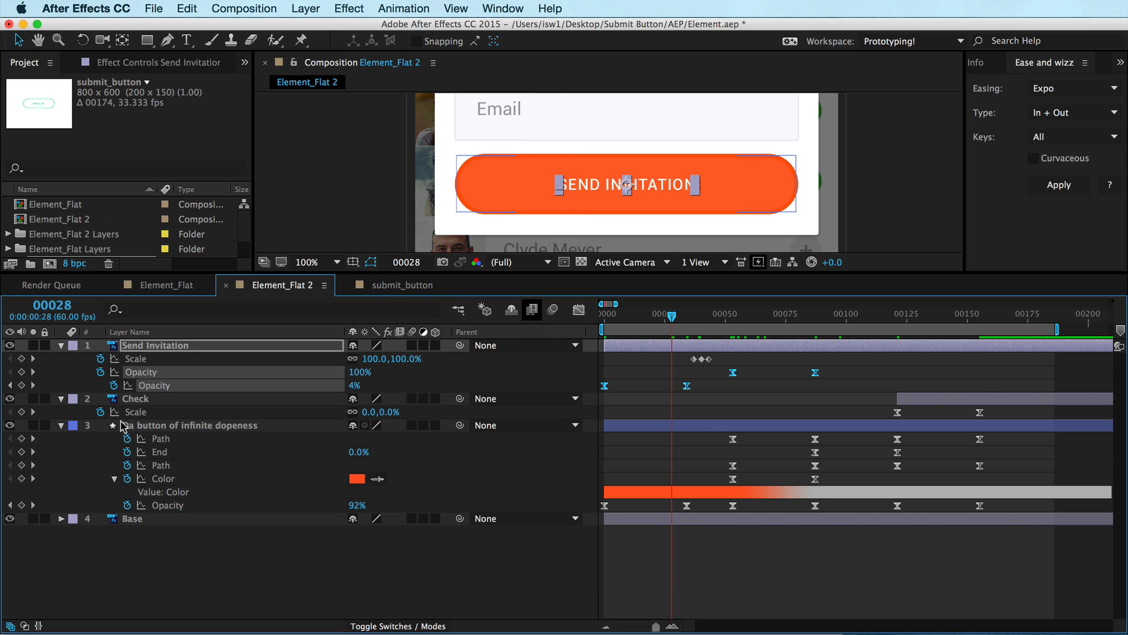
Set the keyframe velocity influence of the Check layer's Scale keyframes to 55% incoming and outgoing
click(130, 412)
key(super+shift+k)
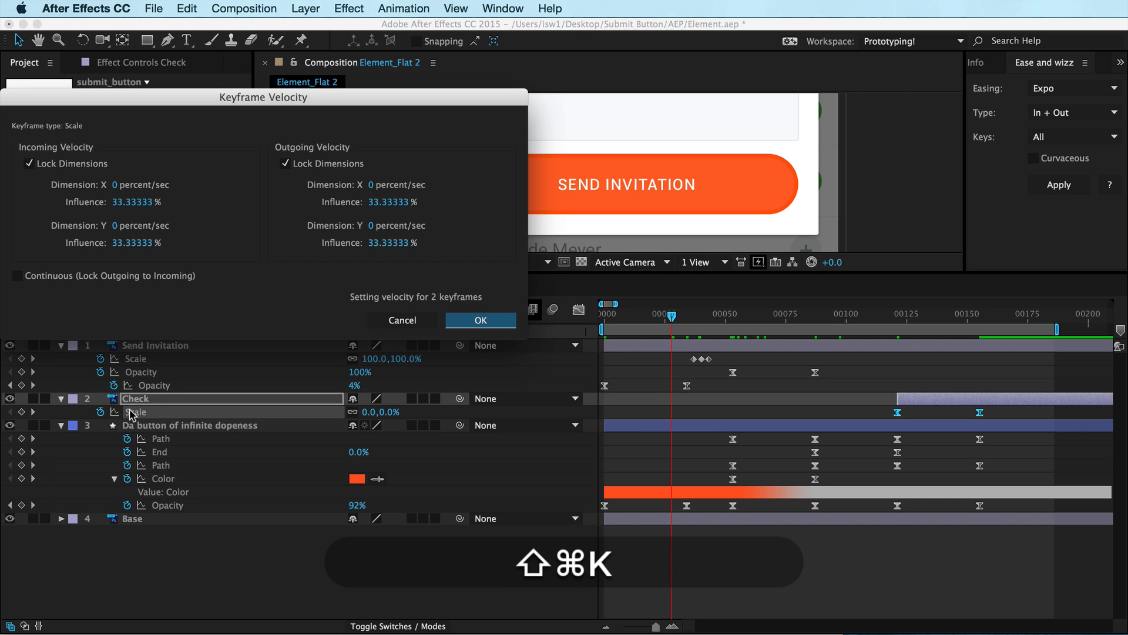
click(118, 203)
text(55)
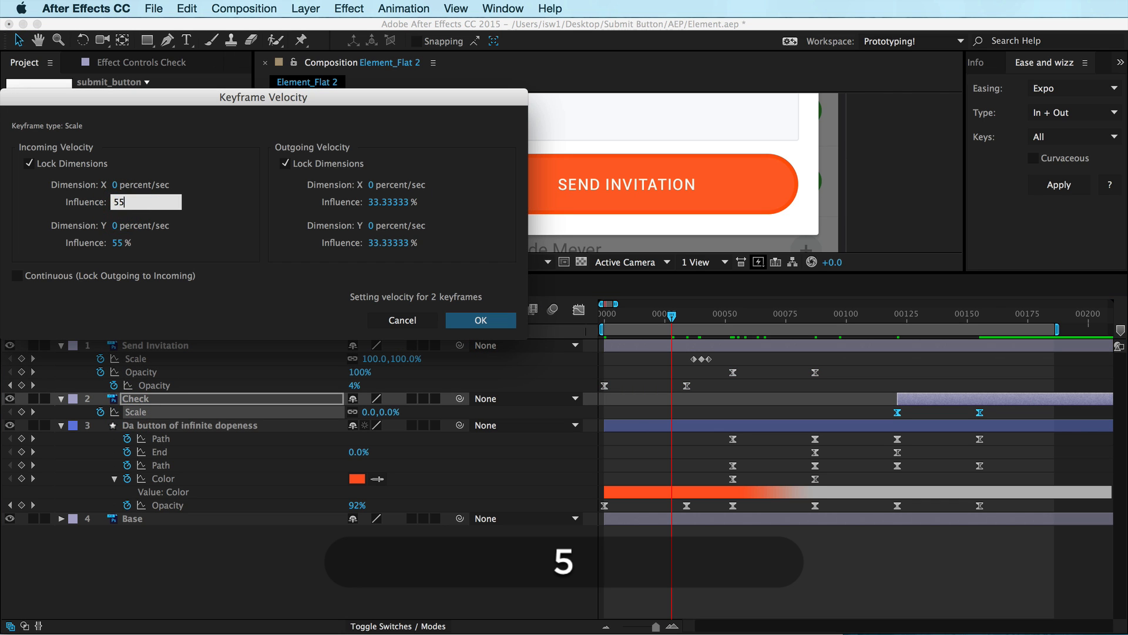
key(Tab)
key(Tab)
key(Tab)
key(Tab)
text(55)
key(Return)
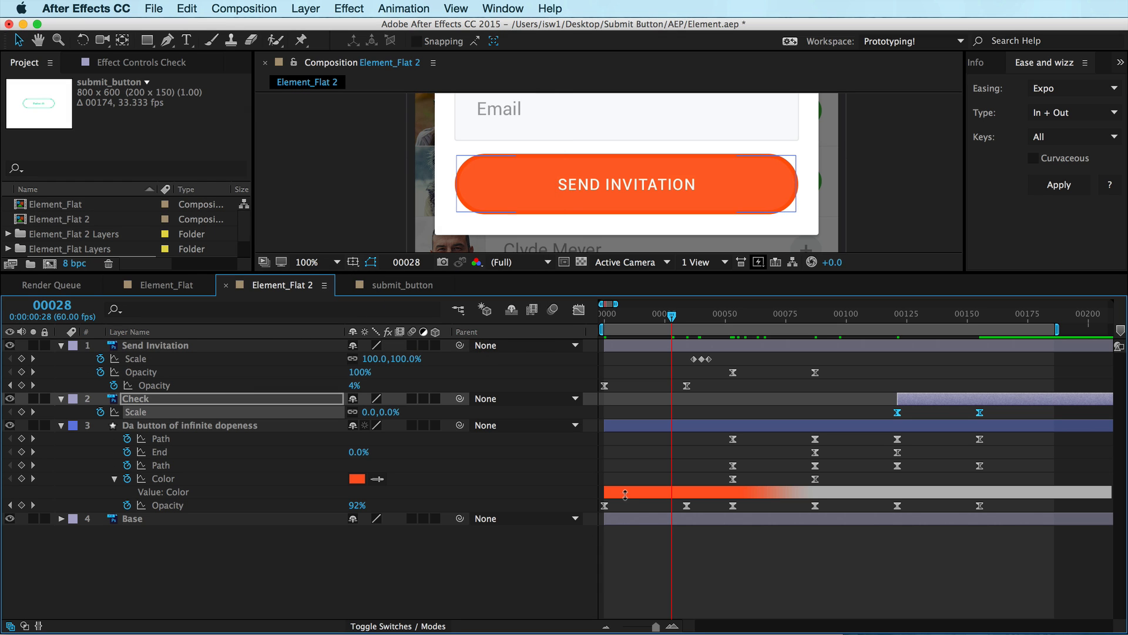
Set the keyframe velocity influence of the button shape's Opacity keyframes to 55% incoming and outgoing
click(175, 507)
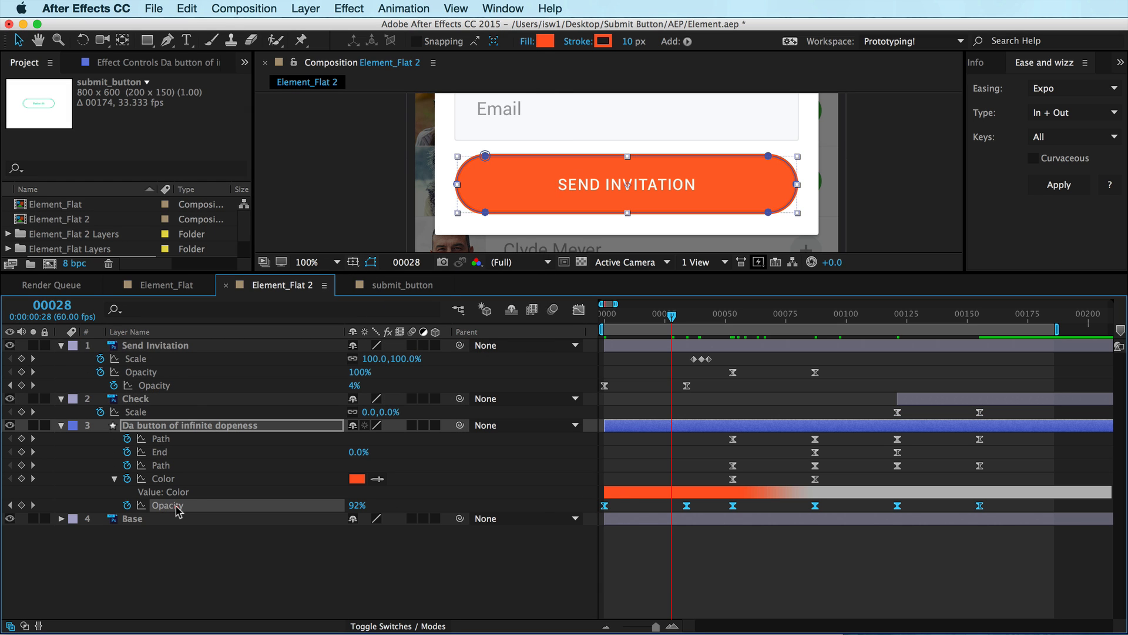
key(super+shift+k)
click(133, 183)
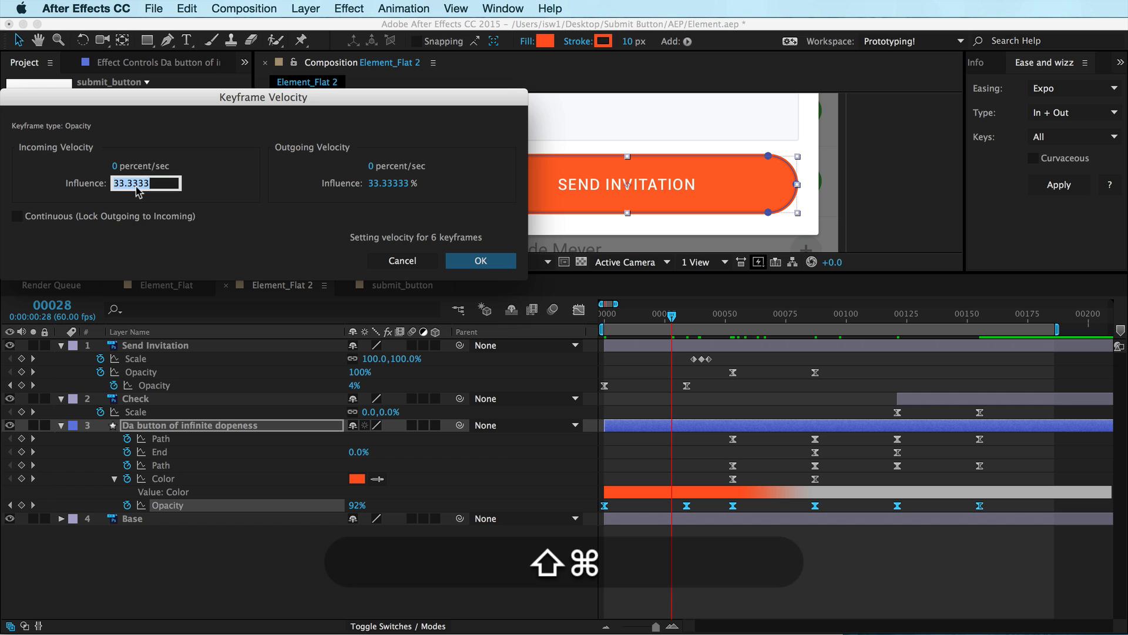
text(55)
key(Tab)
text(55)
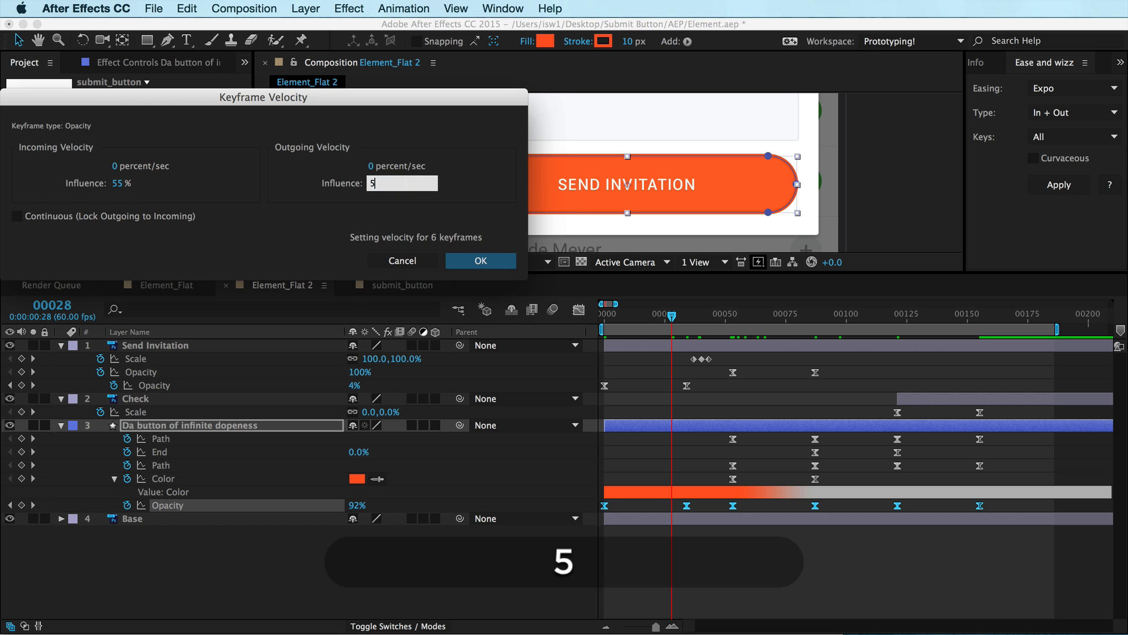
key(Return)
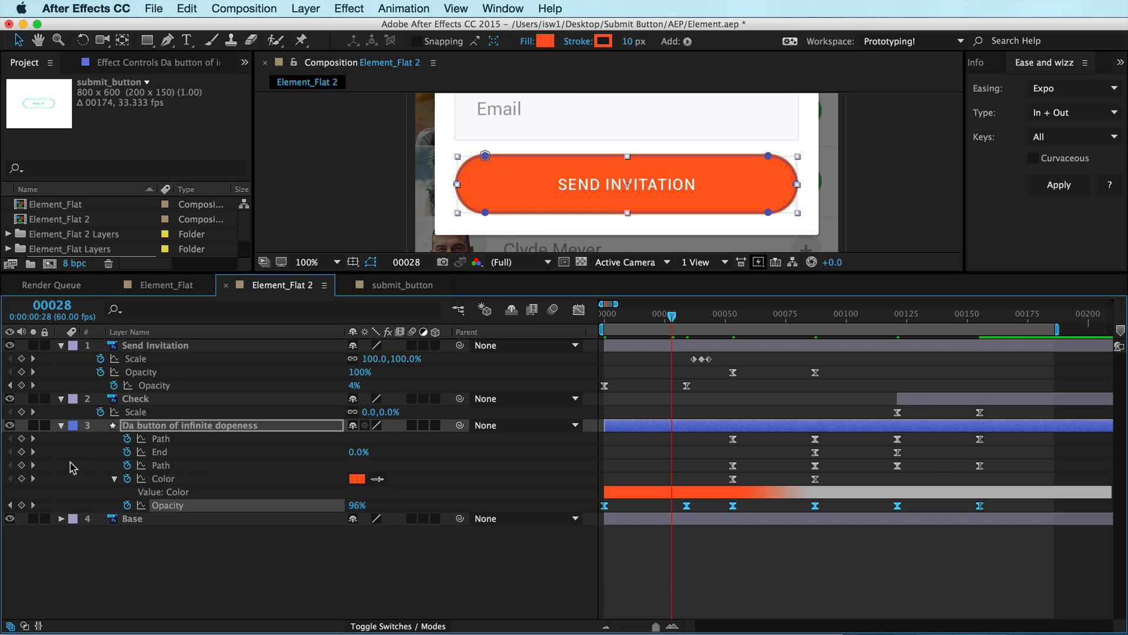
Set the incoming velocity influence of the button shape's Color keyframes to 55%
click(155, 478)
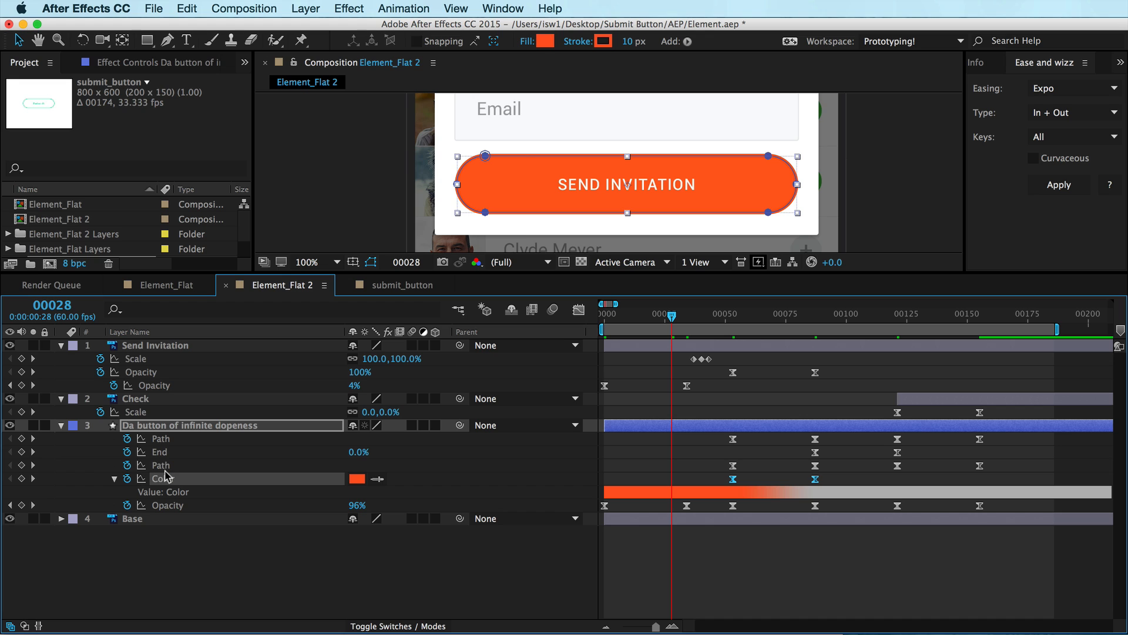
key(super+shift+k)
click(133, 183)
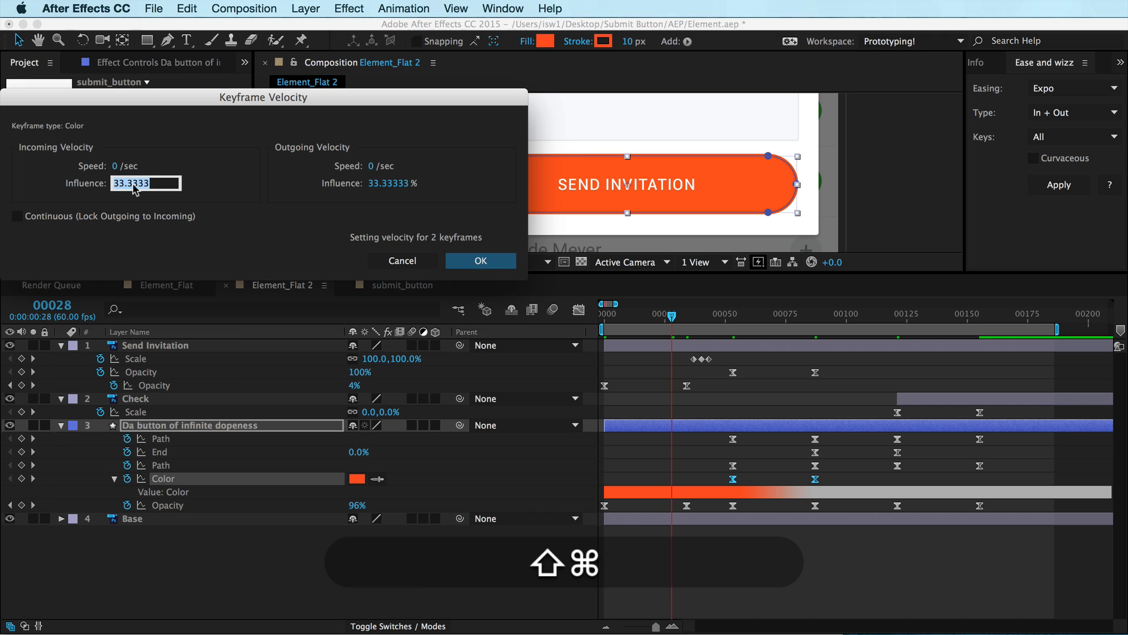
text(55)
key(Tab)
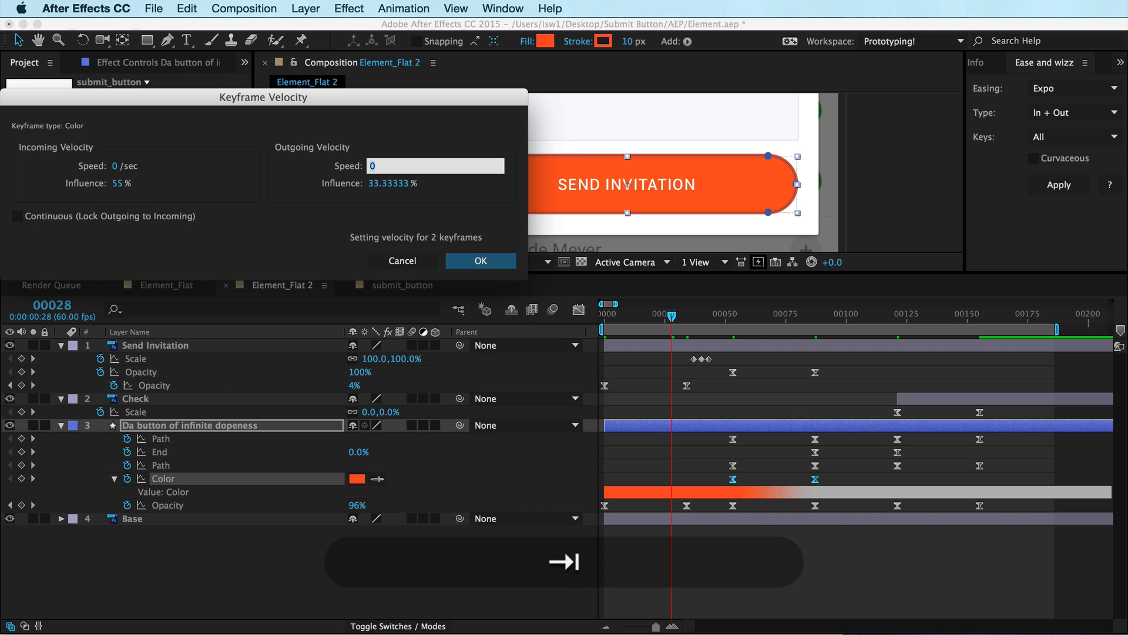
key(shift+Tab)
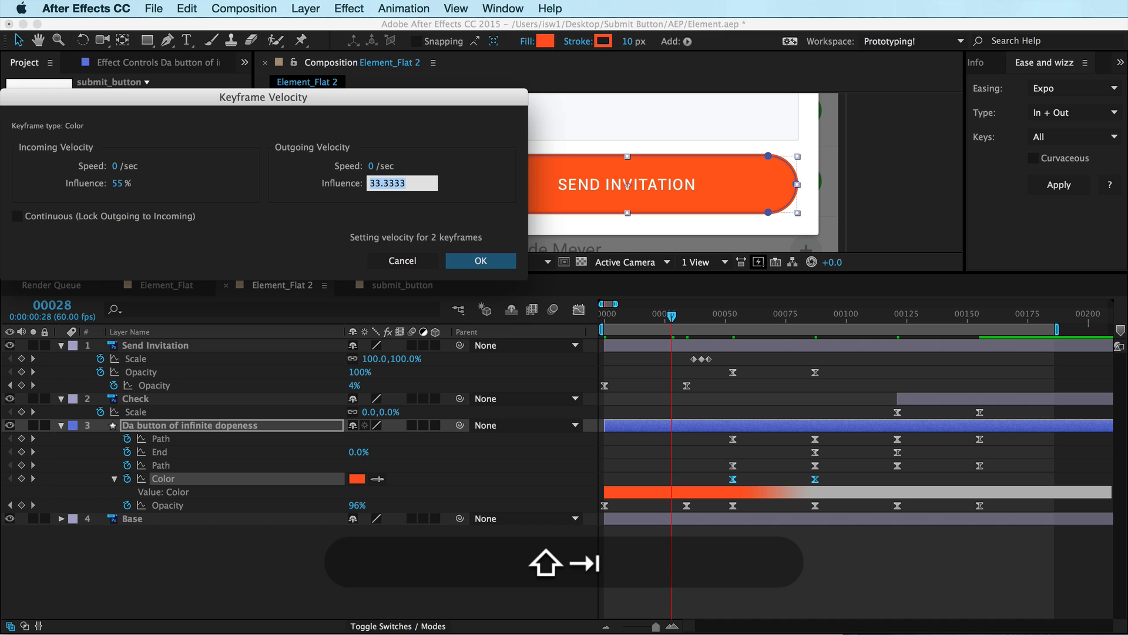
key(shift+Return)
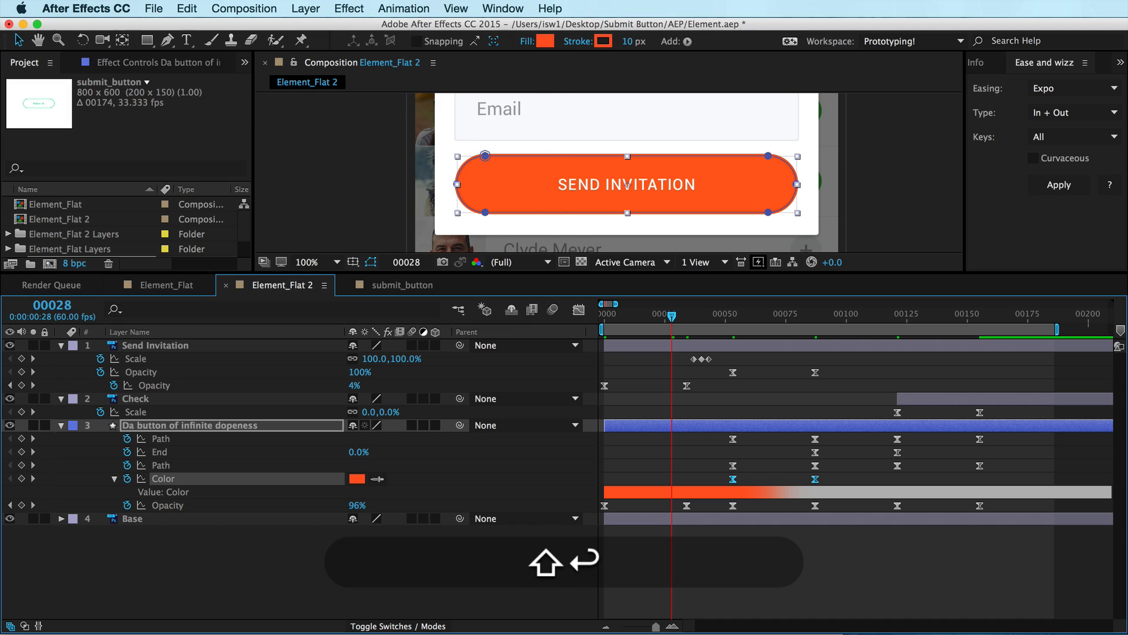
Set the keyframe velocity influence of both button shape Path properties to 55% incoming and outgoing
click(164, 465)
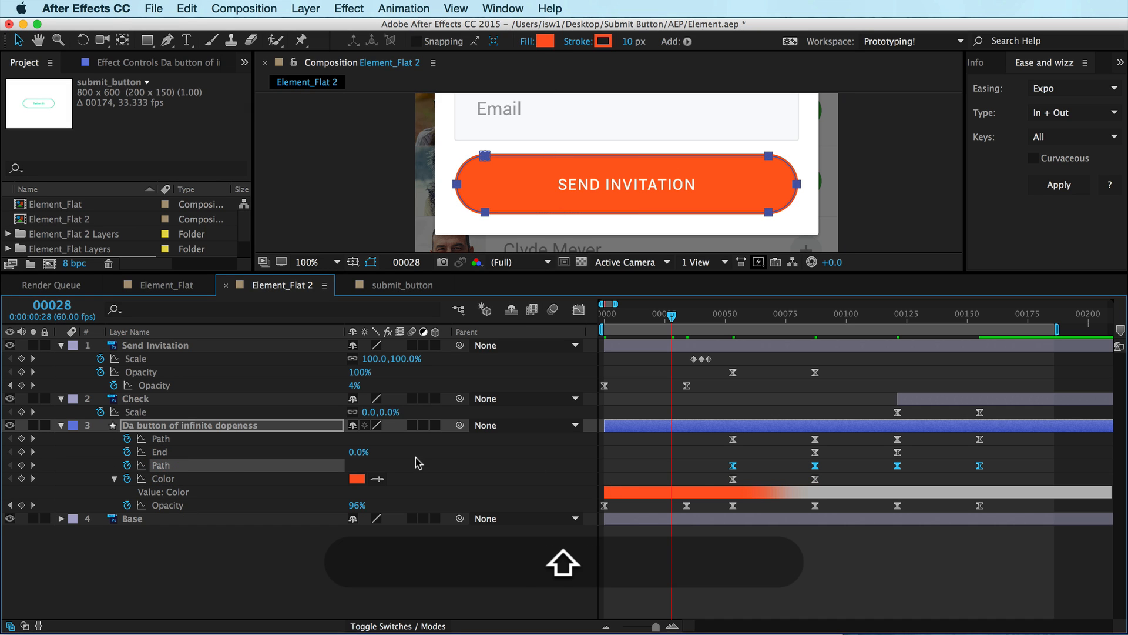
shift+super+click(168, 440)
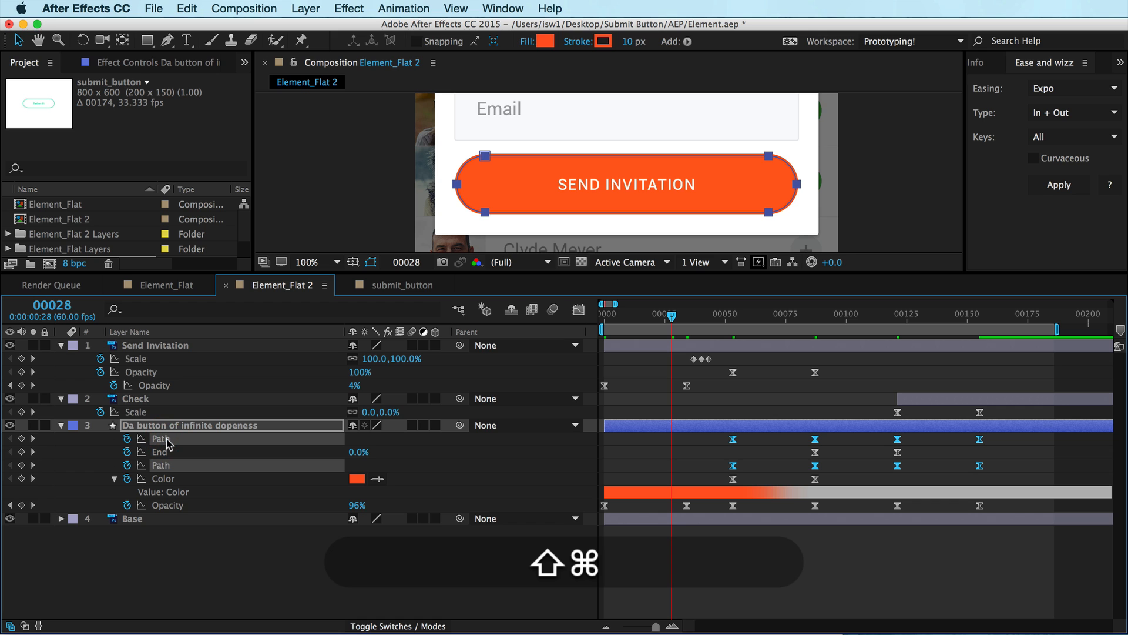
key(shift+super+k)
click(135, 183)
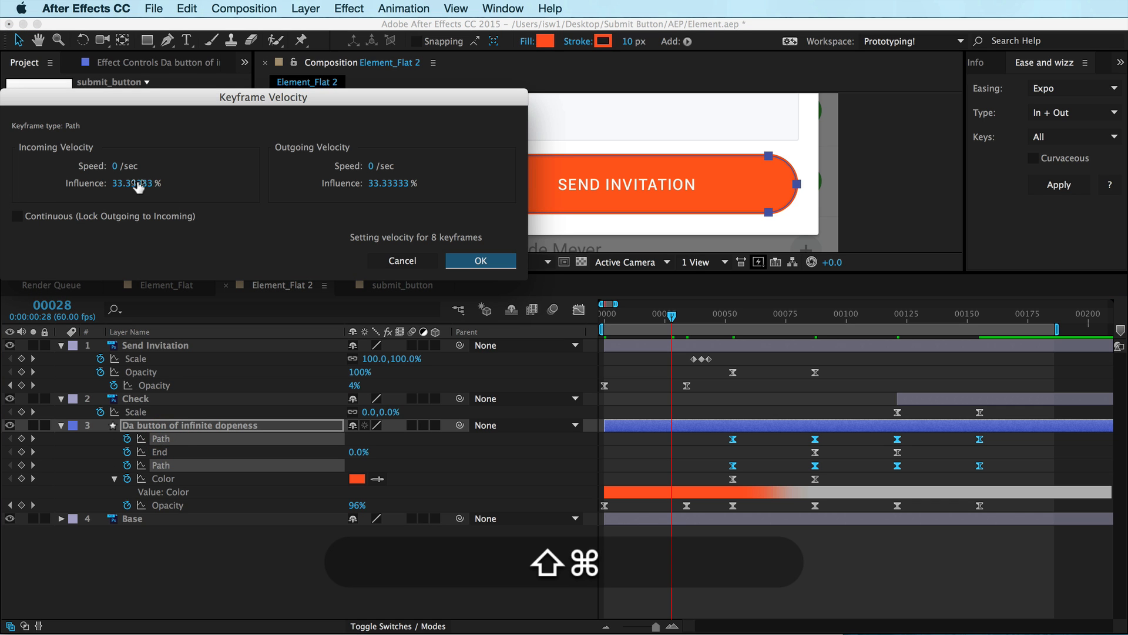
text(55)
key(Tab)
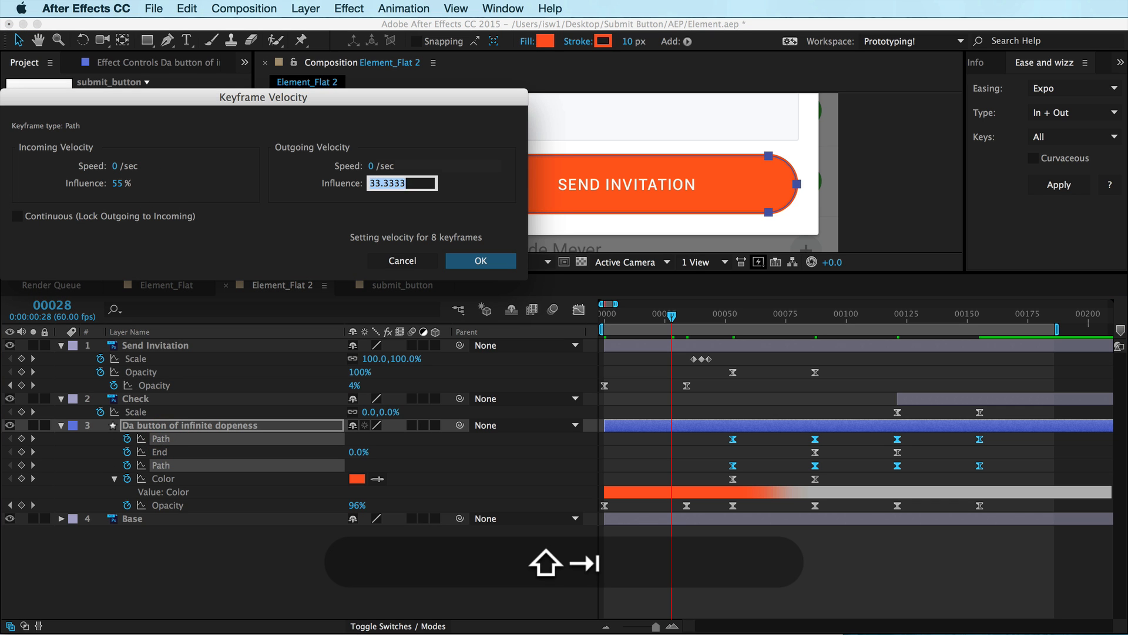
text(55)
key(Return)
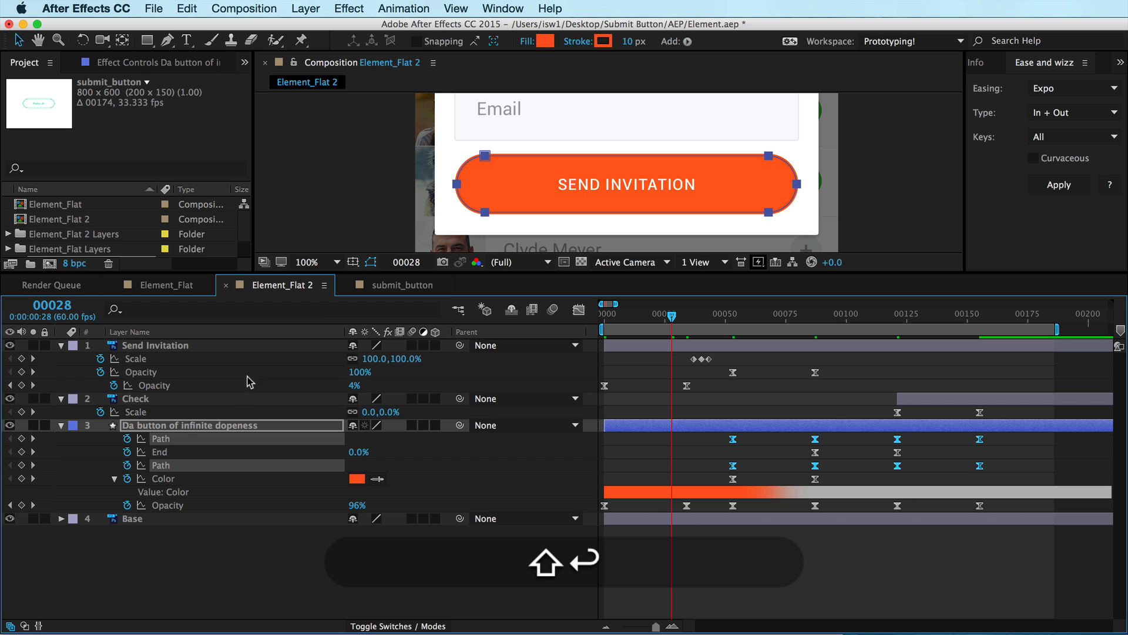
Set the velocity influence of the End keyframes to 55% incoming and outgoing, then preview the animation
click(164, 452)
key(shift+super+k)
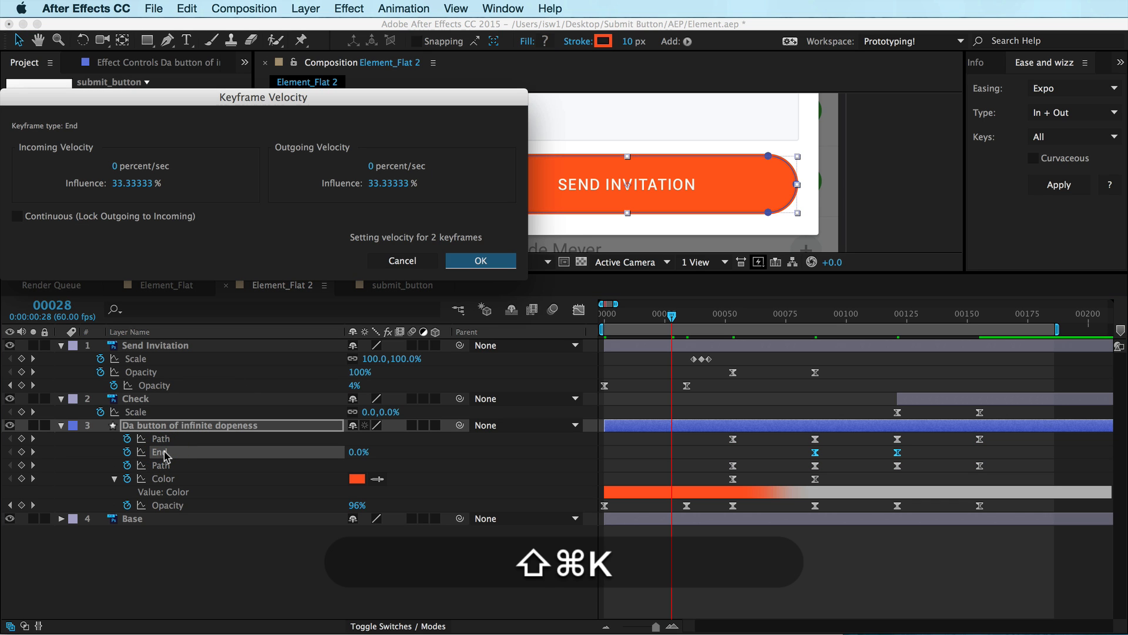
text(55)
key(shift+Tab)
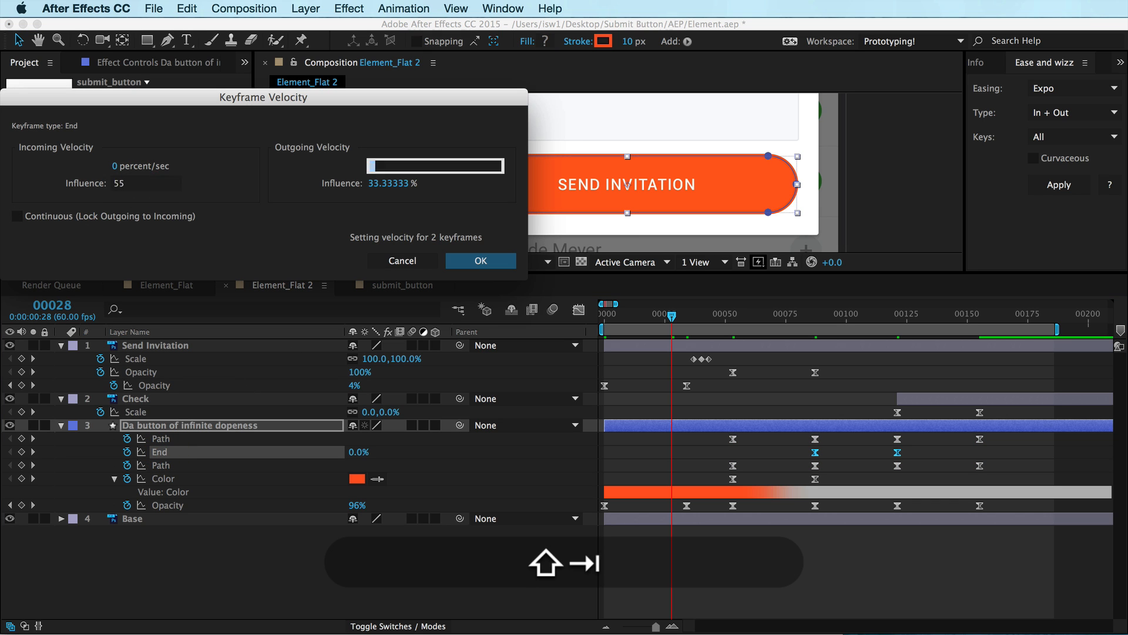
text(55)
key(shift+Return)
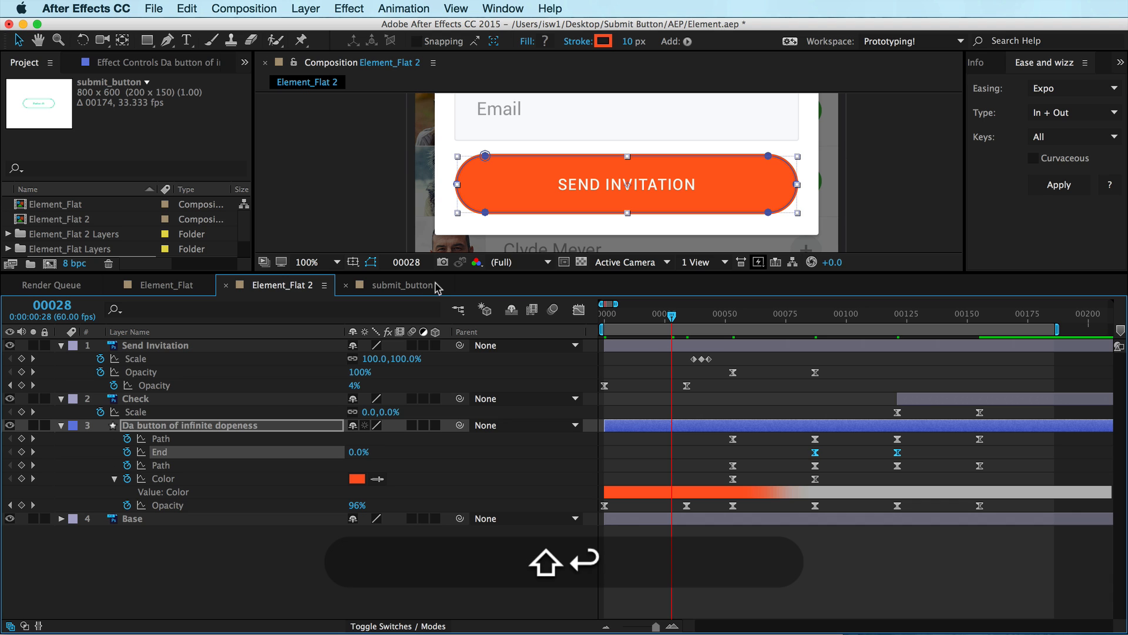
key(shift+ctrl+0)
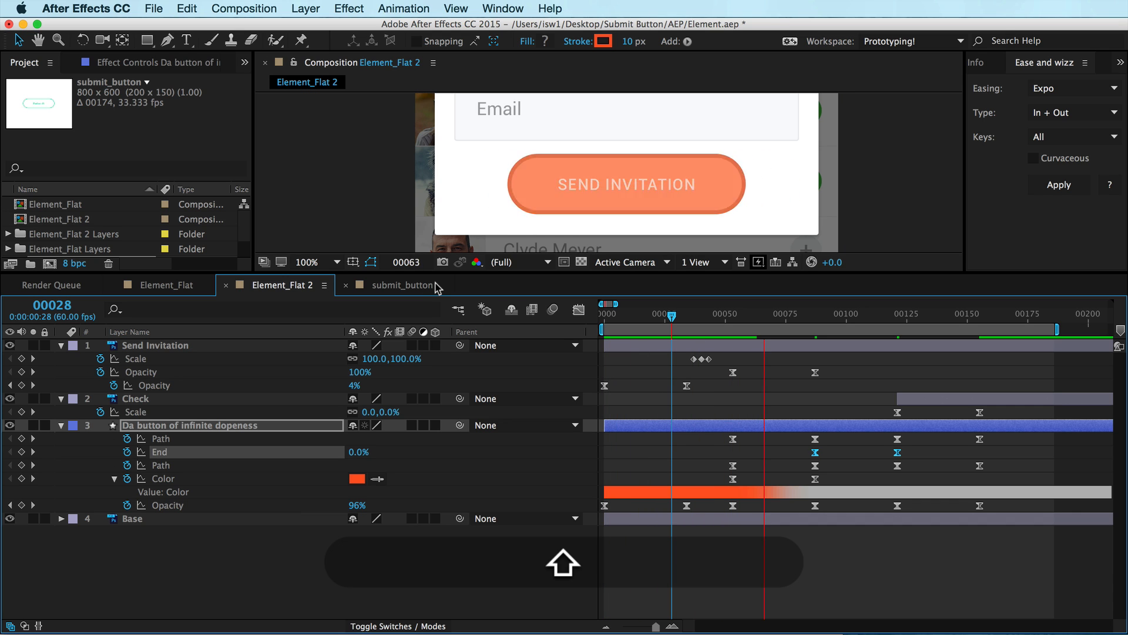